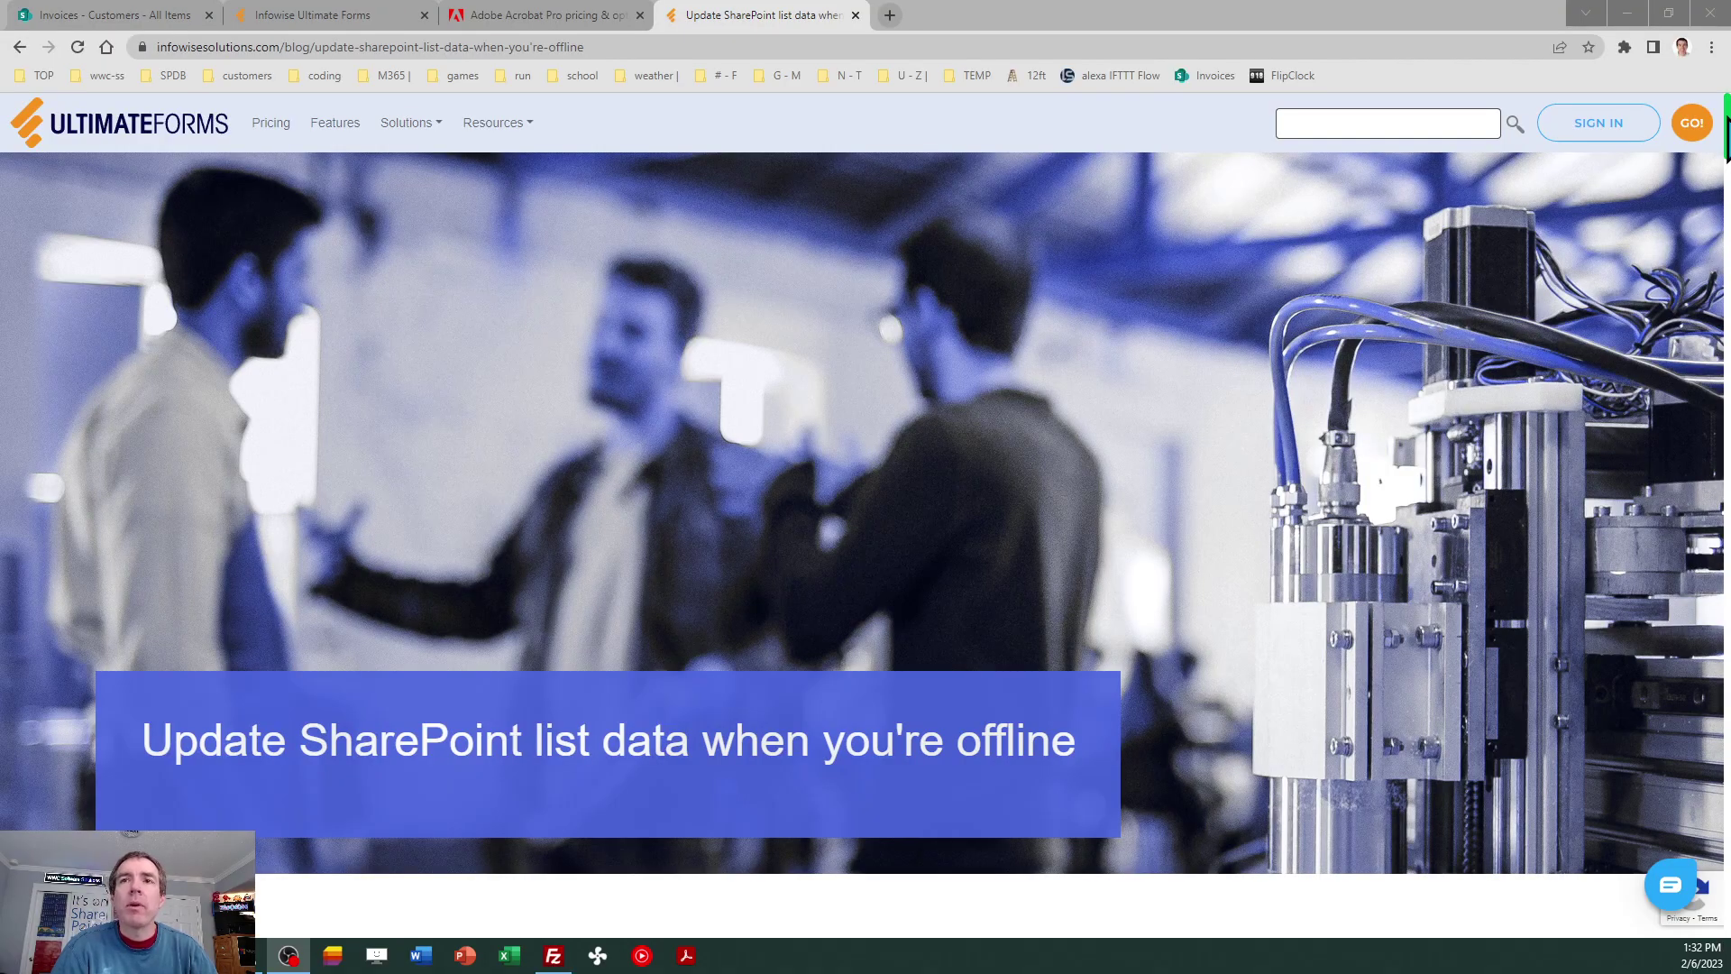
# Scroll the Infowise blog post down to its setup steps showing the address verification list's columns.
pyautogui.moveTo(1726, 126); pyautogui.dragTo(1725, 233)
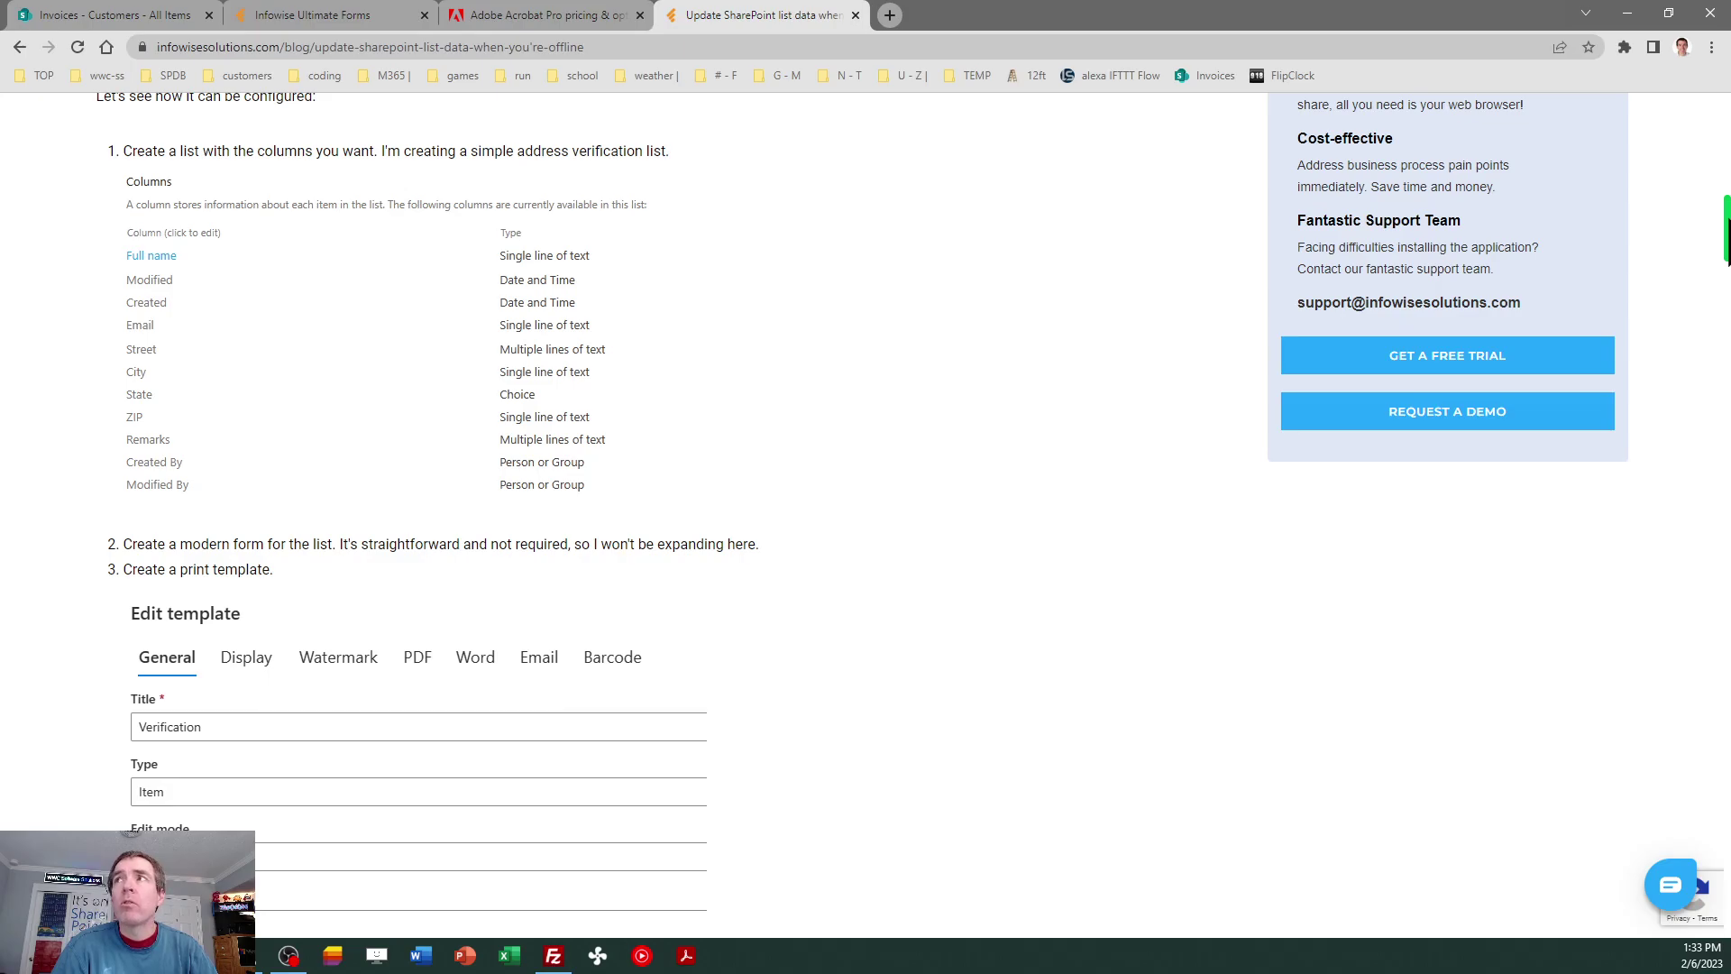
pyautogui.moveTo(1727, 230); pyautogui.dragTo(1718, 145)
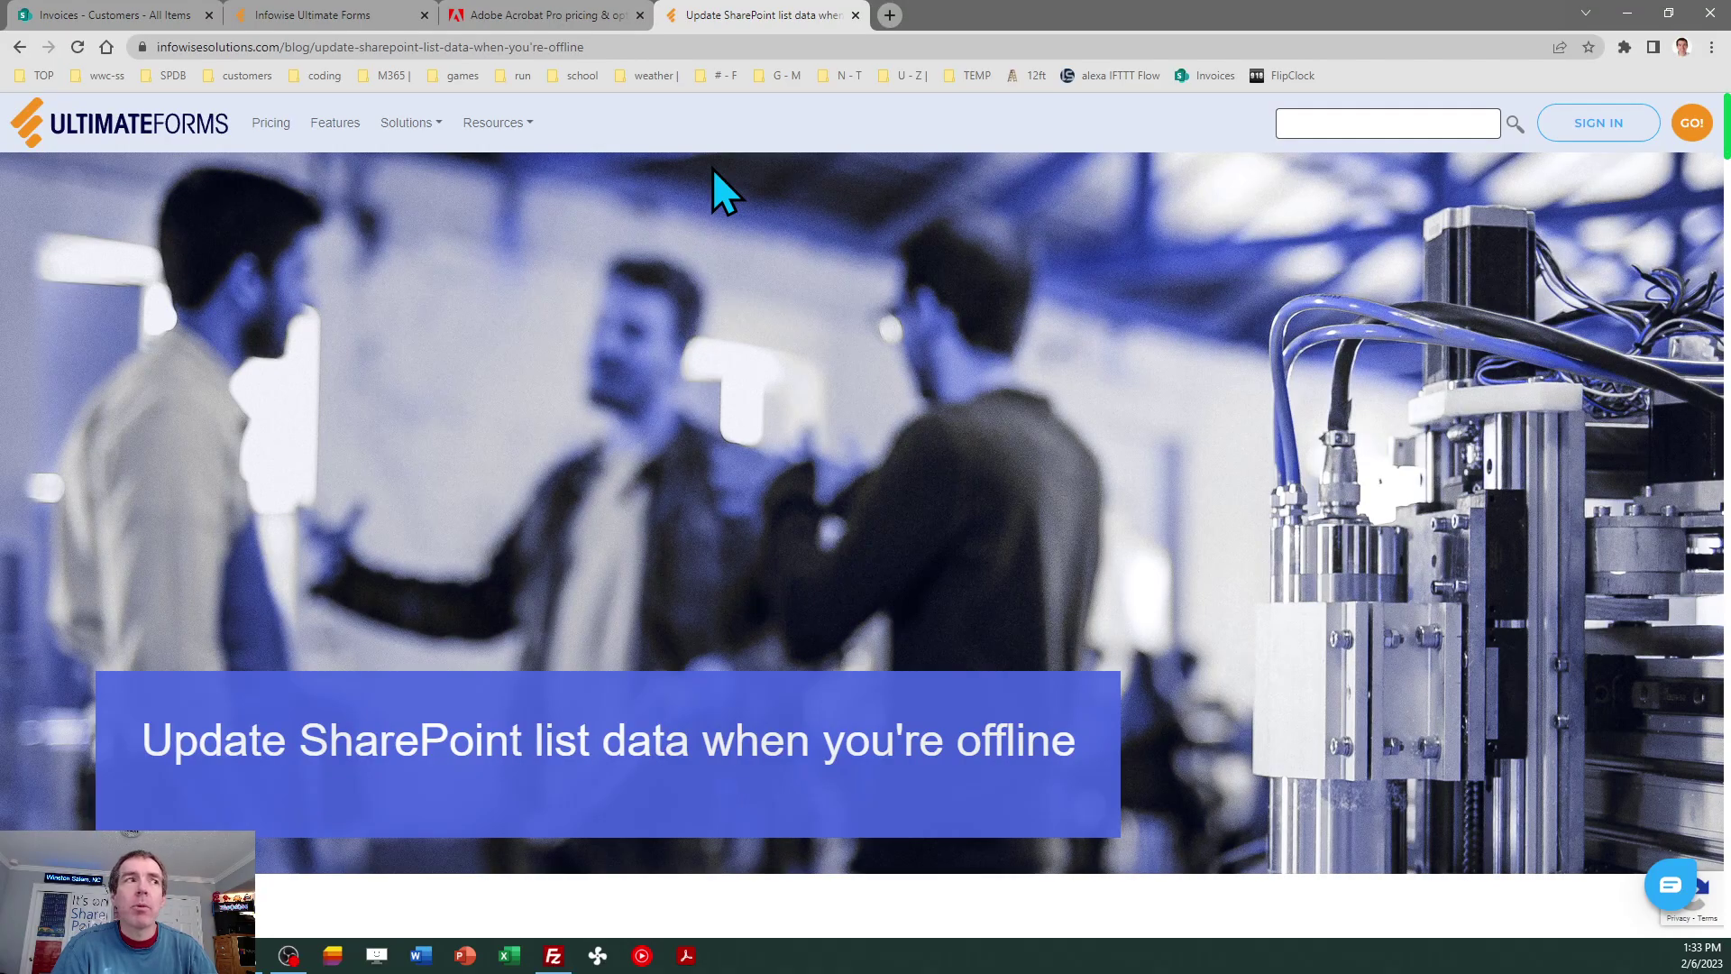
# Show the Acrobat pricing page with 'Acrobat Standard' highlighted, and place the NewCustomerFormV4.pdf window over it.
pyautogui.click(550, 20)
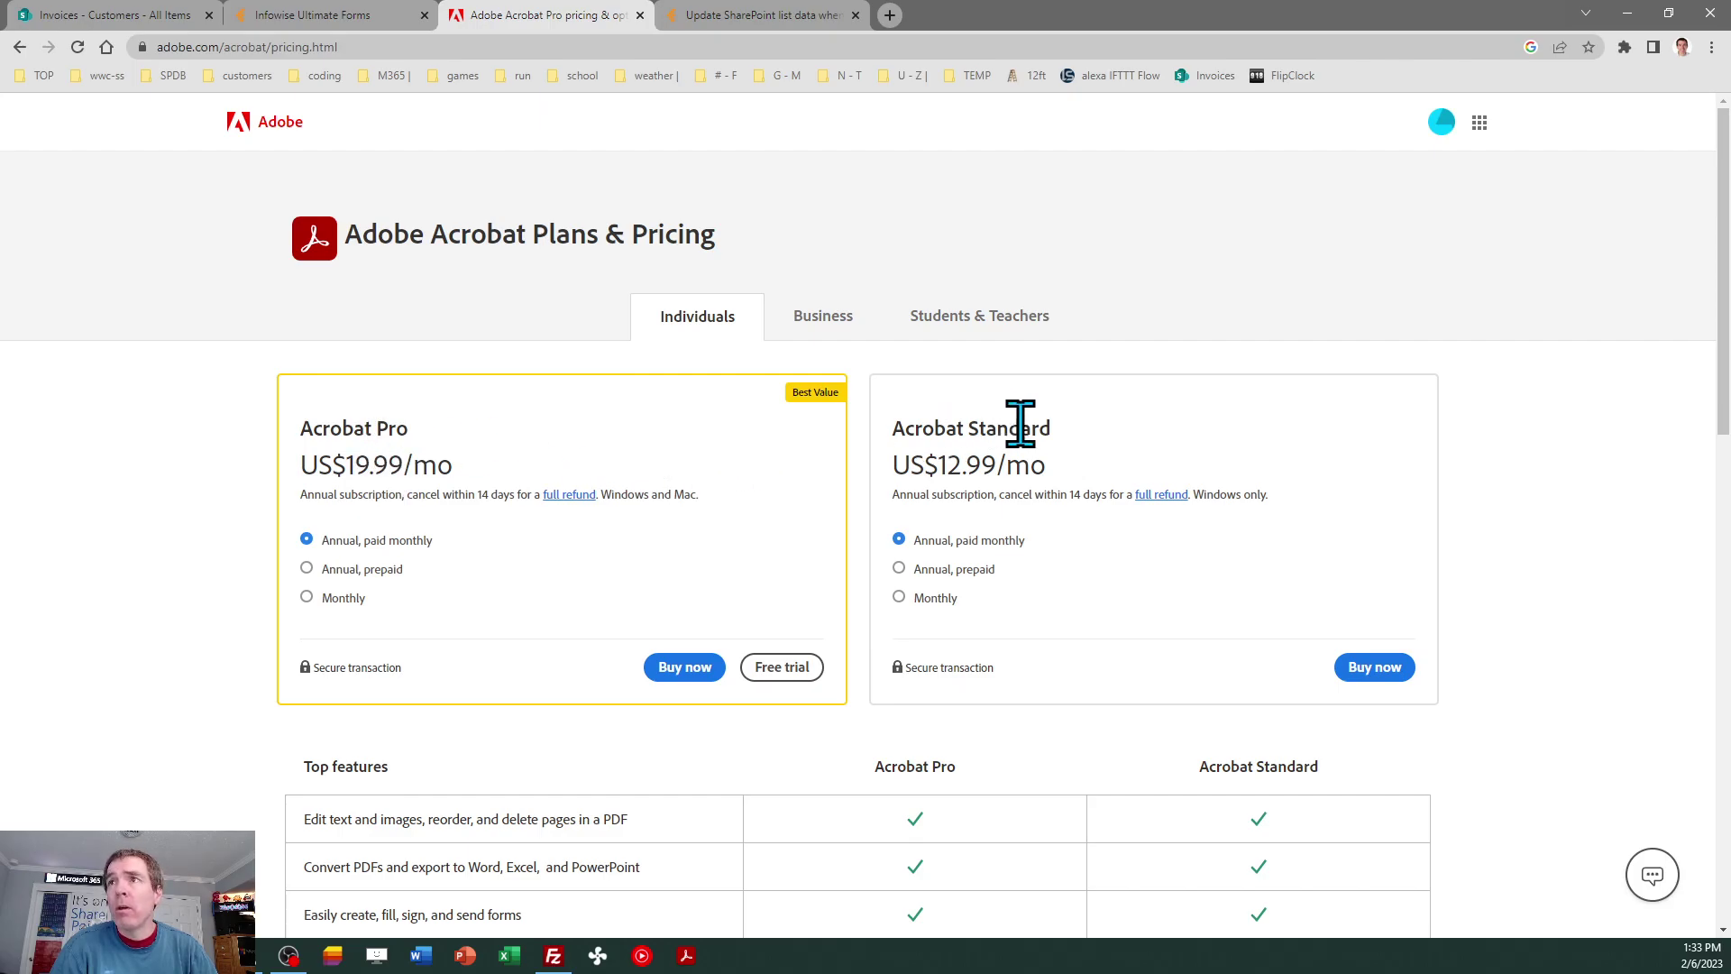
pyautogui.moveTo(1053, 429); pyautogui.dragTo(894, 418)
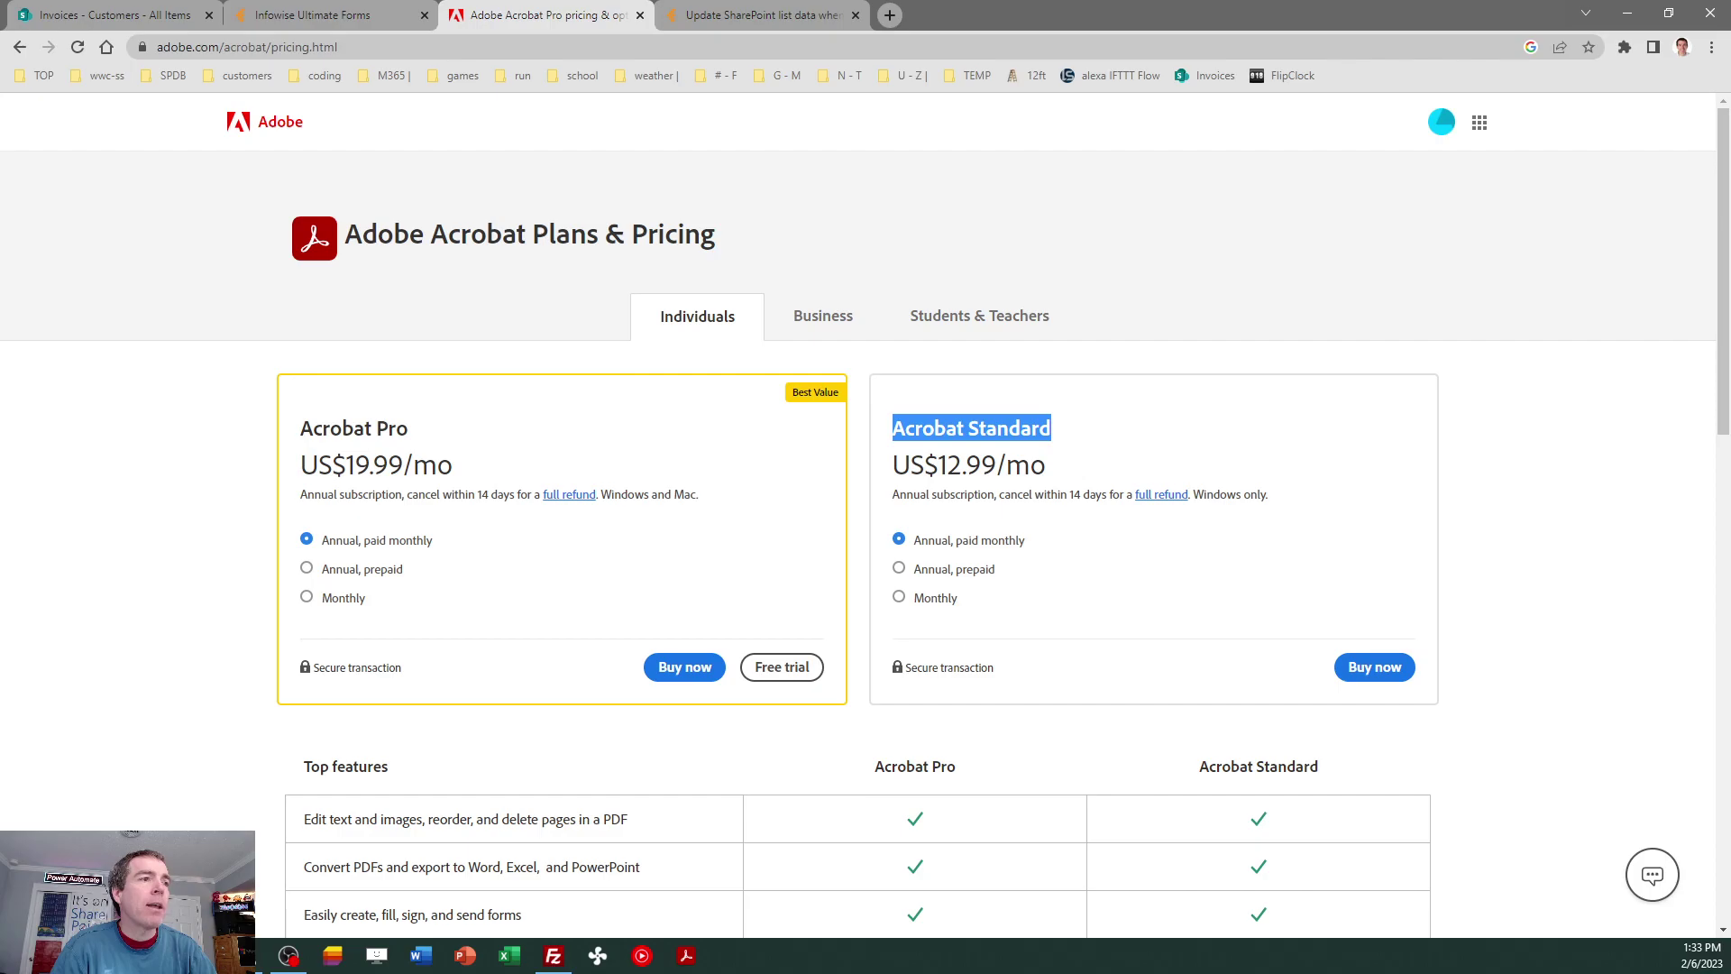
pyautogui.hotkey('alt', 'Tab')
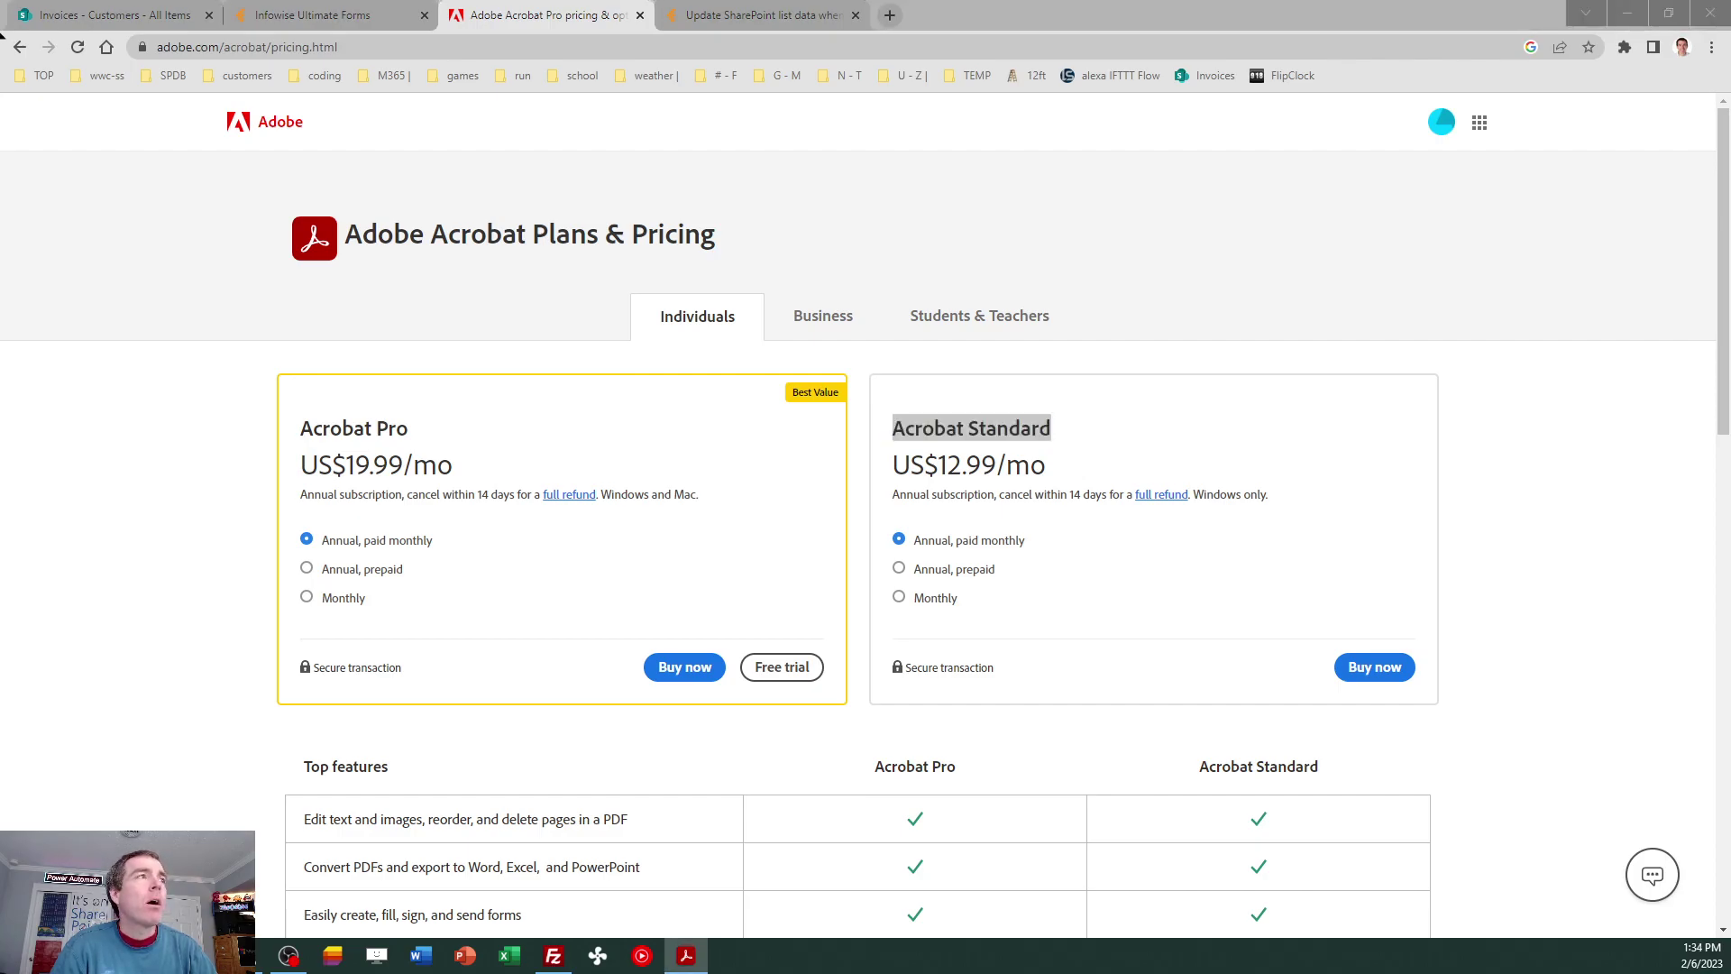
pyautogui.hotkey('alt', 'Tab')
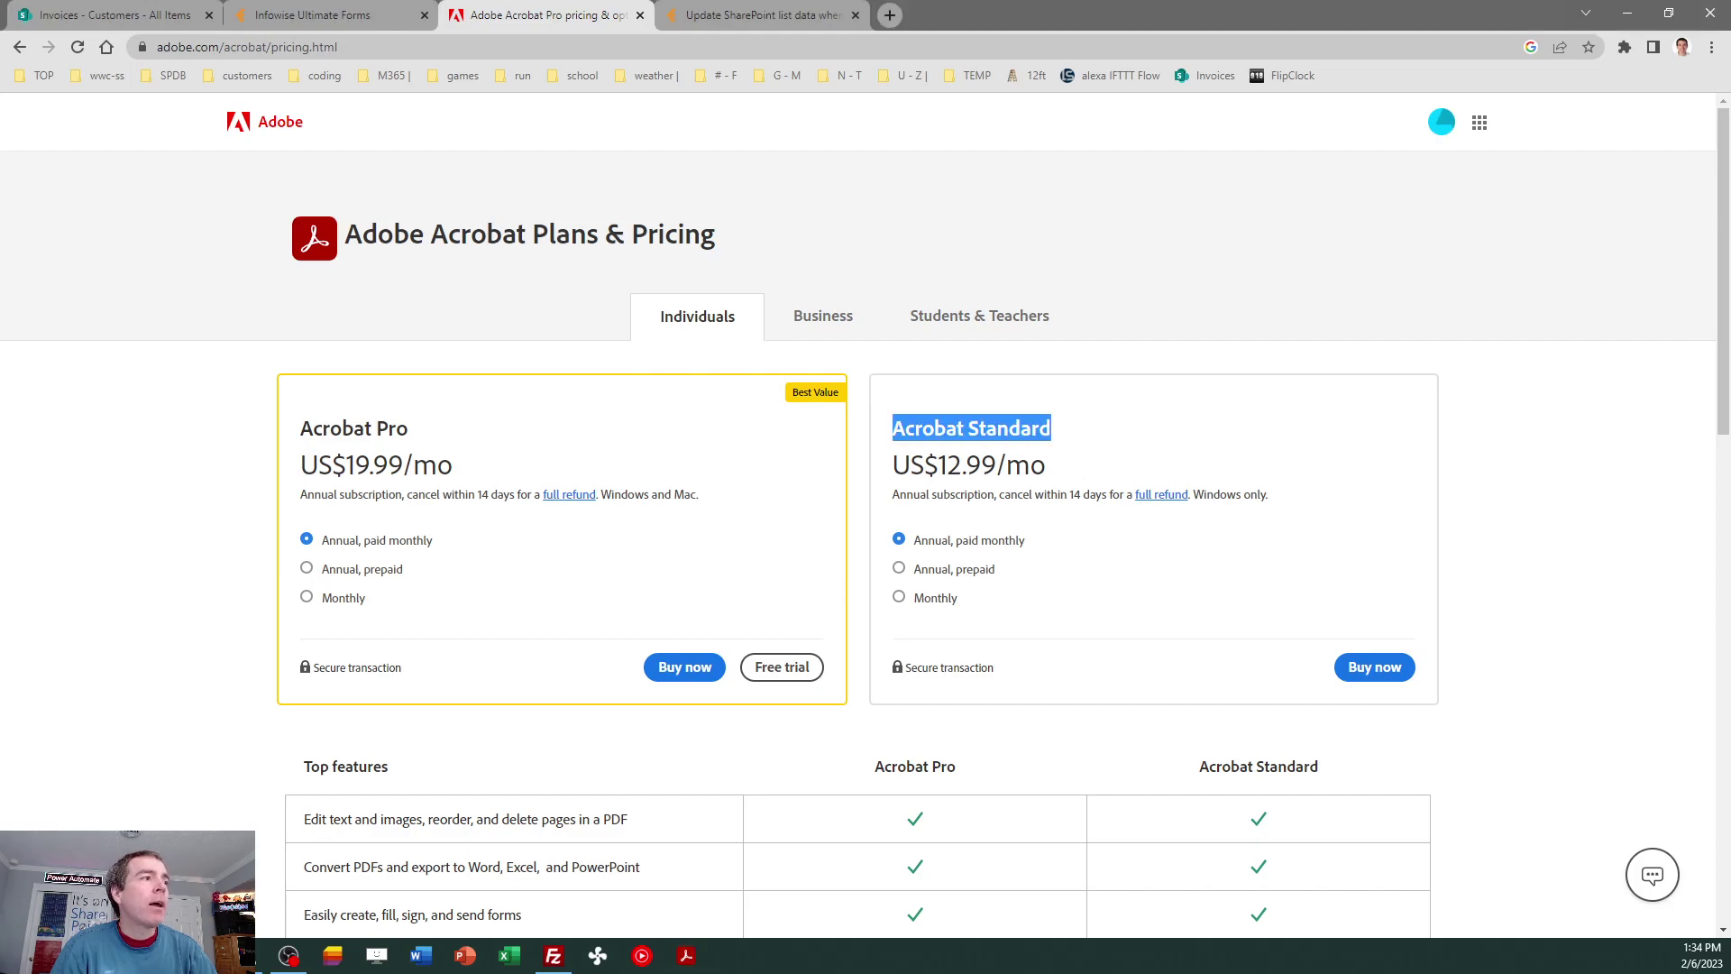
pyautogui.hotkey('alt', 'Tab')
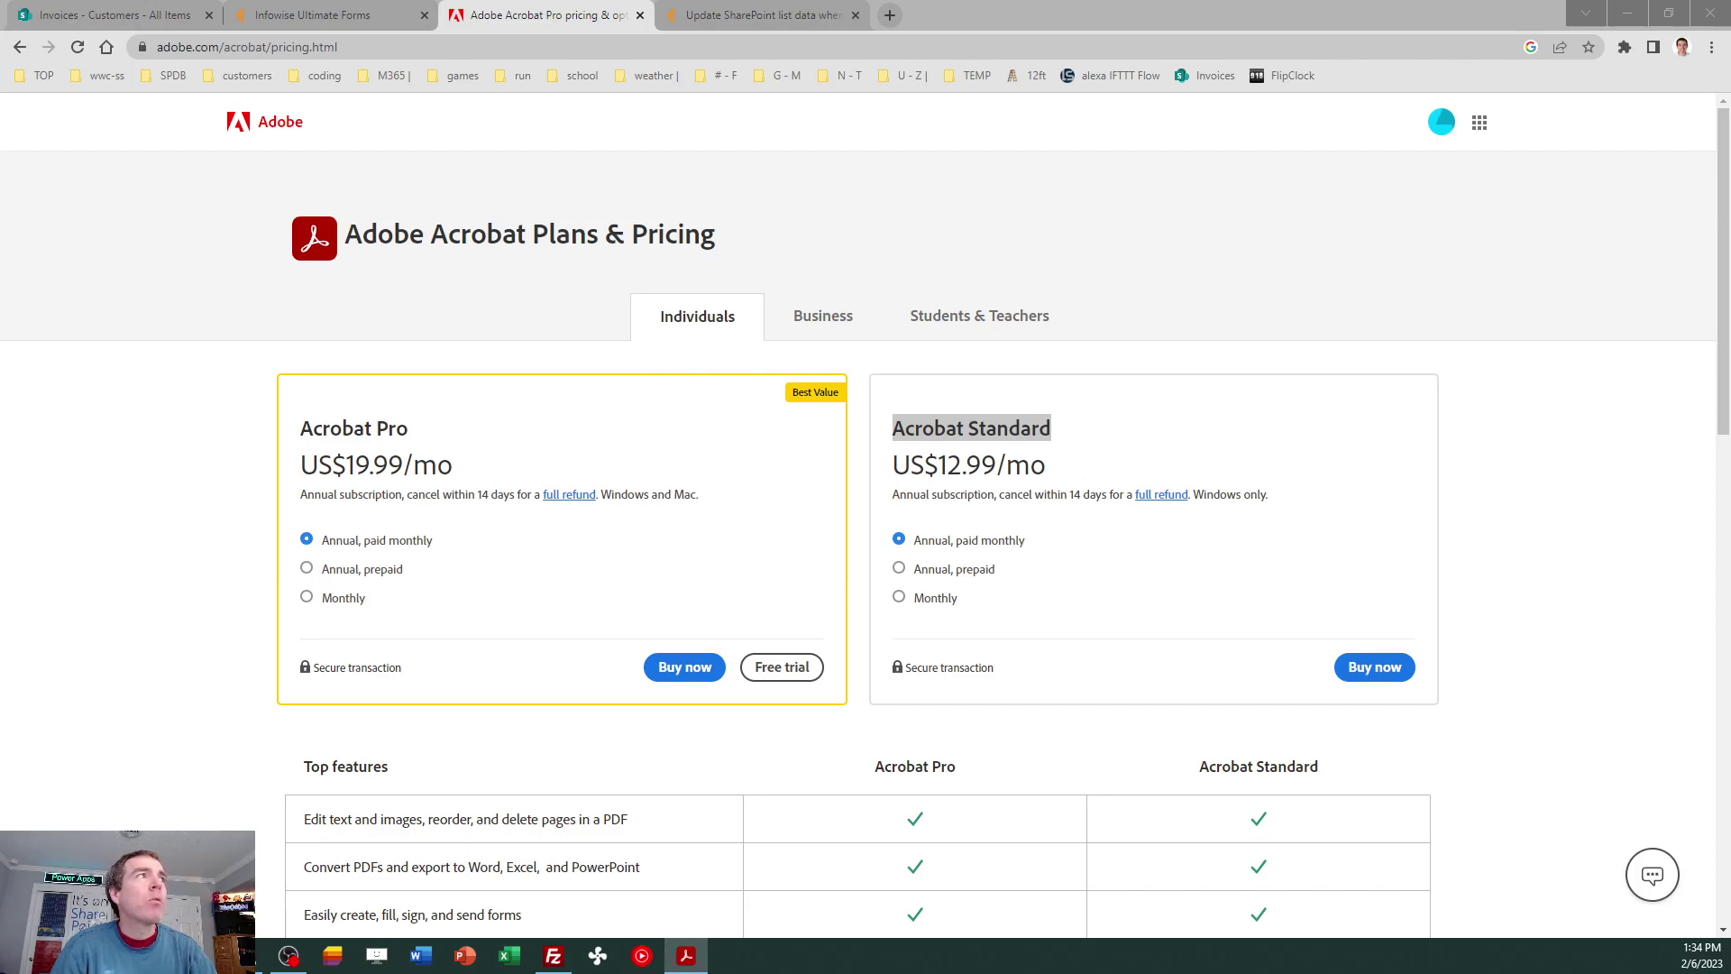
pyautogui.moveTo(0, 104); pyautogui.dragTo(843, 92)
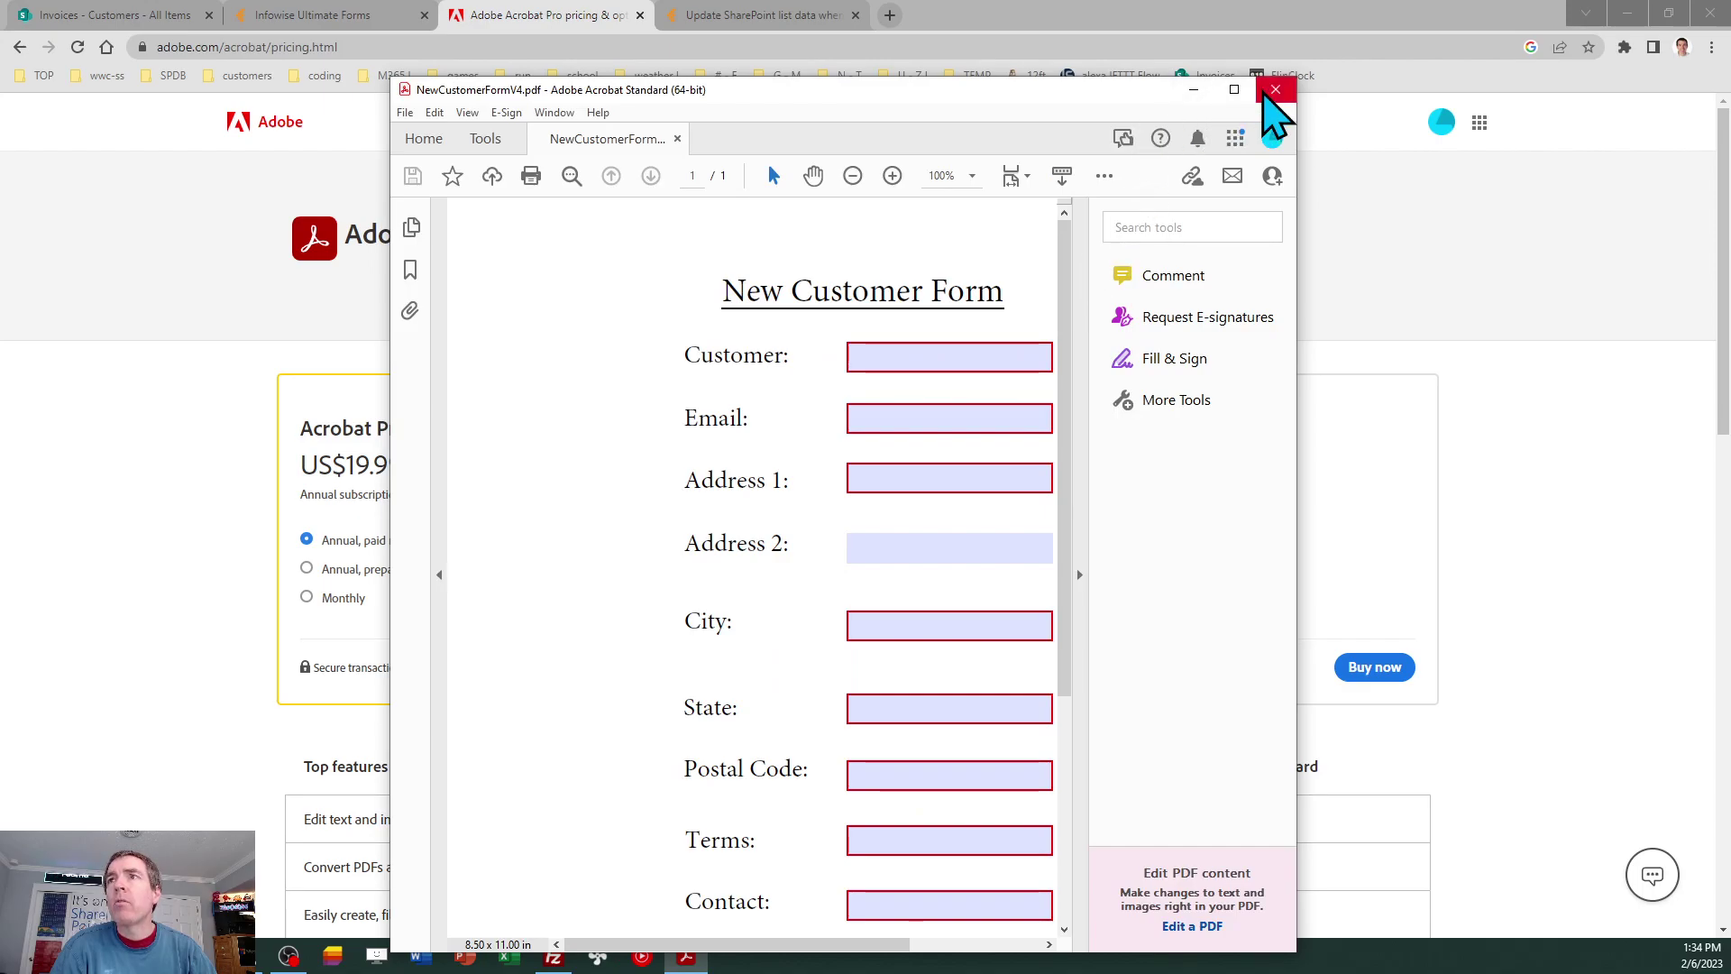
# Close and reopen NewCustomerFormV4.pdf, then start Prepare Form from the Tools collection.
pyautogui.click(1269, 93)
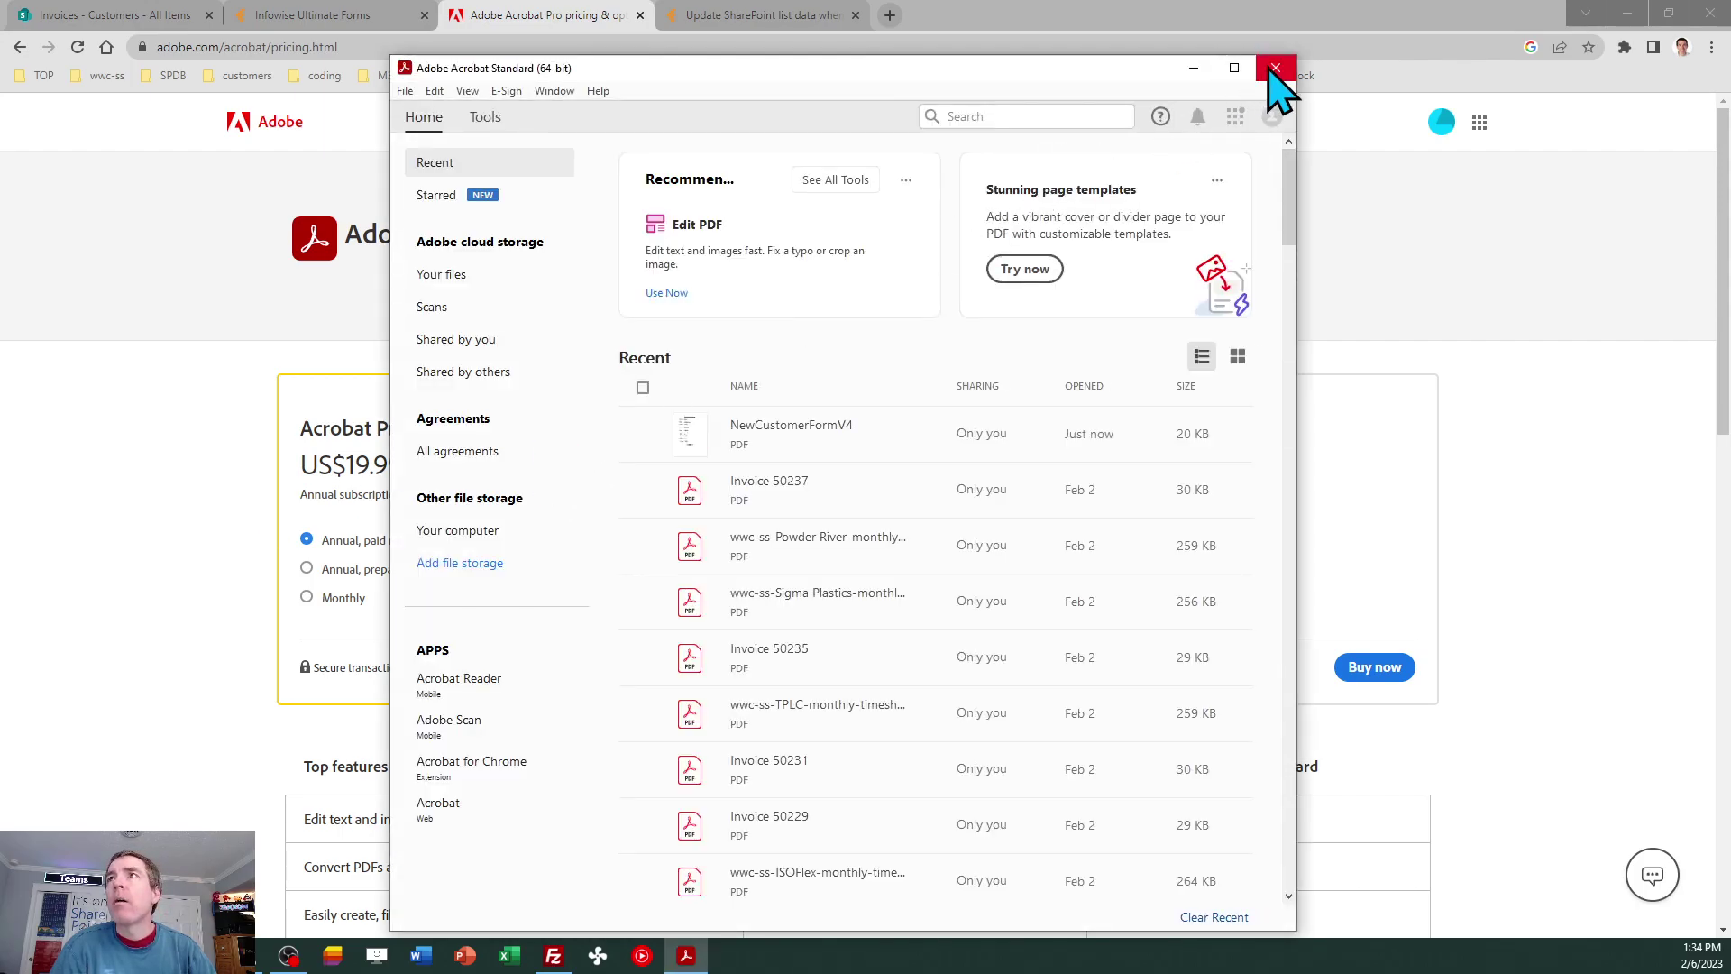
pyautogui.click(1276, 71)
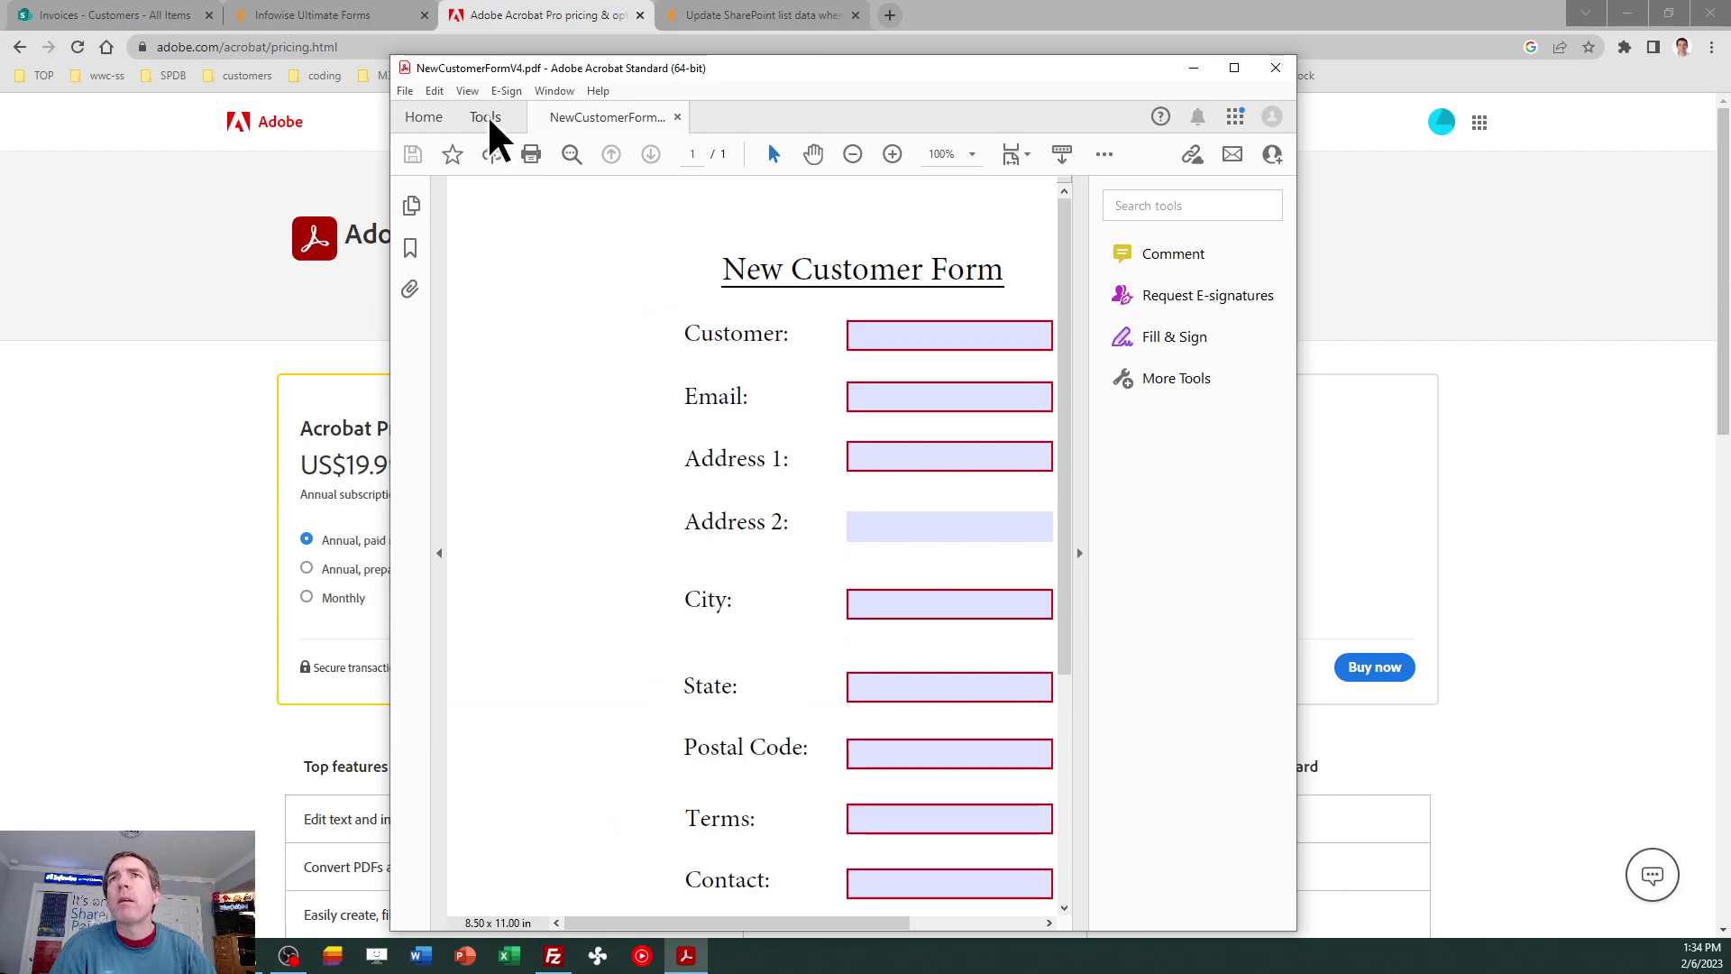
pyautogui.click(487, 118)
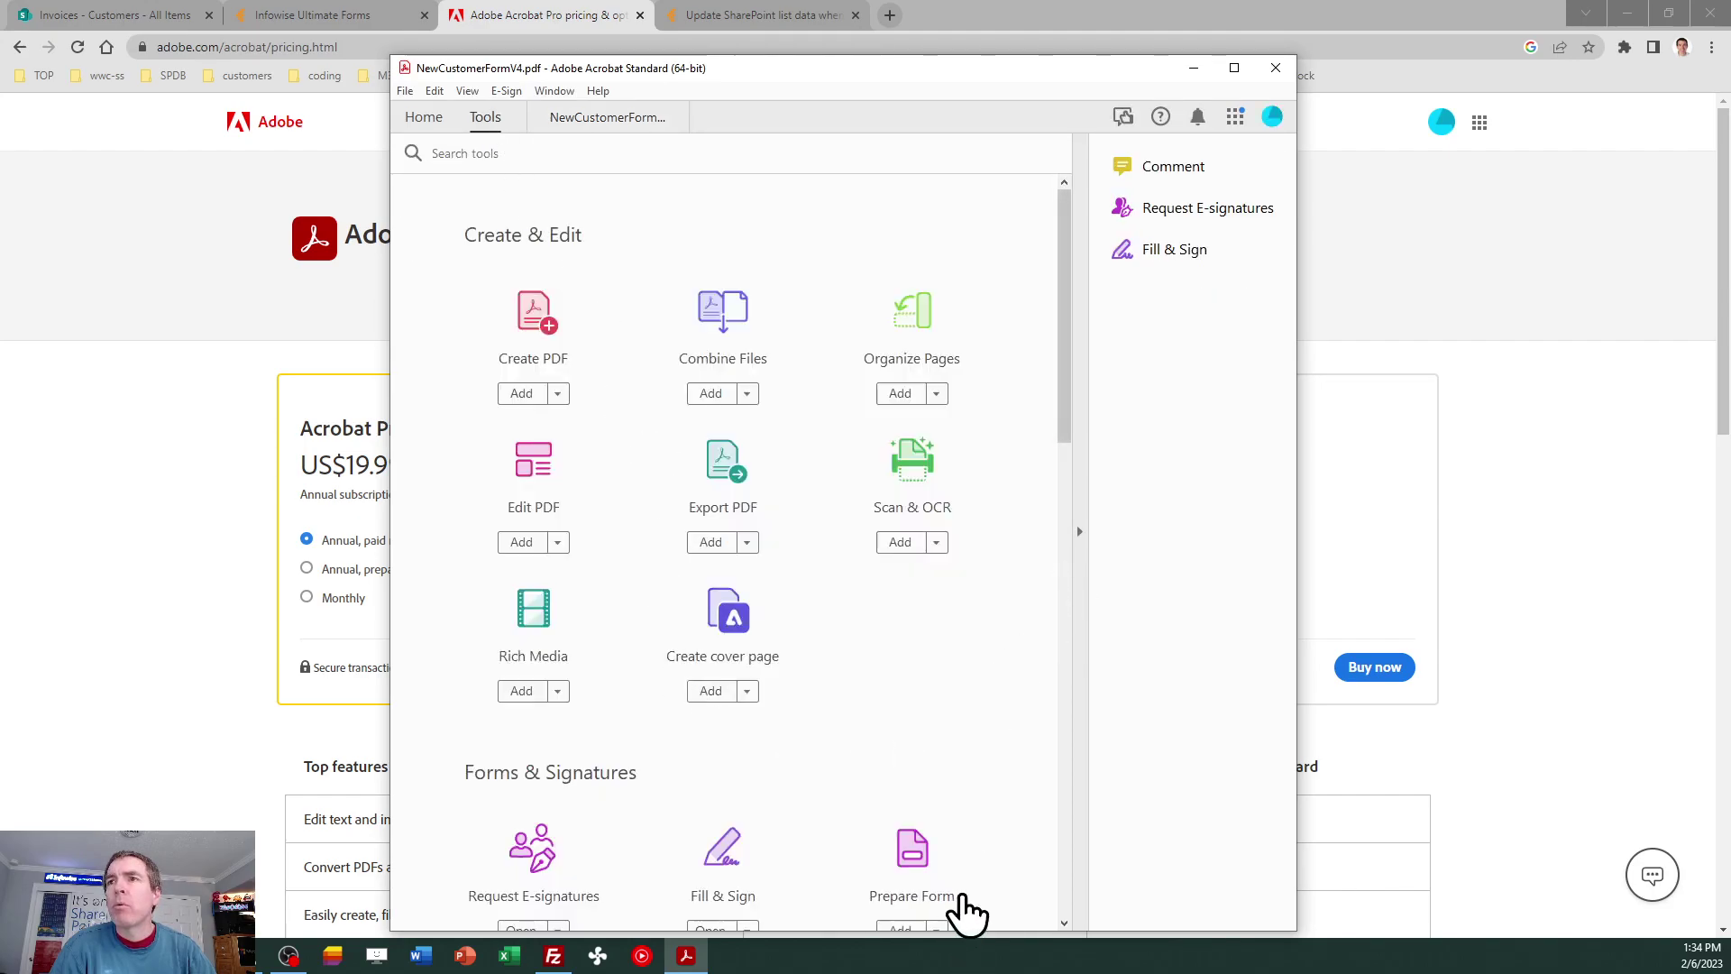
pyautogui.click(916, 852)
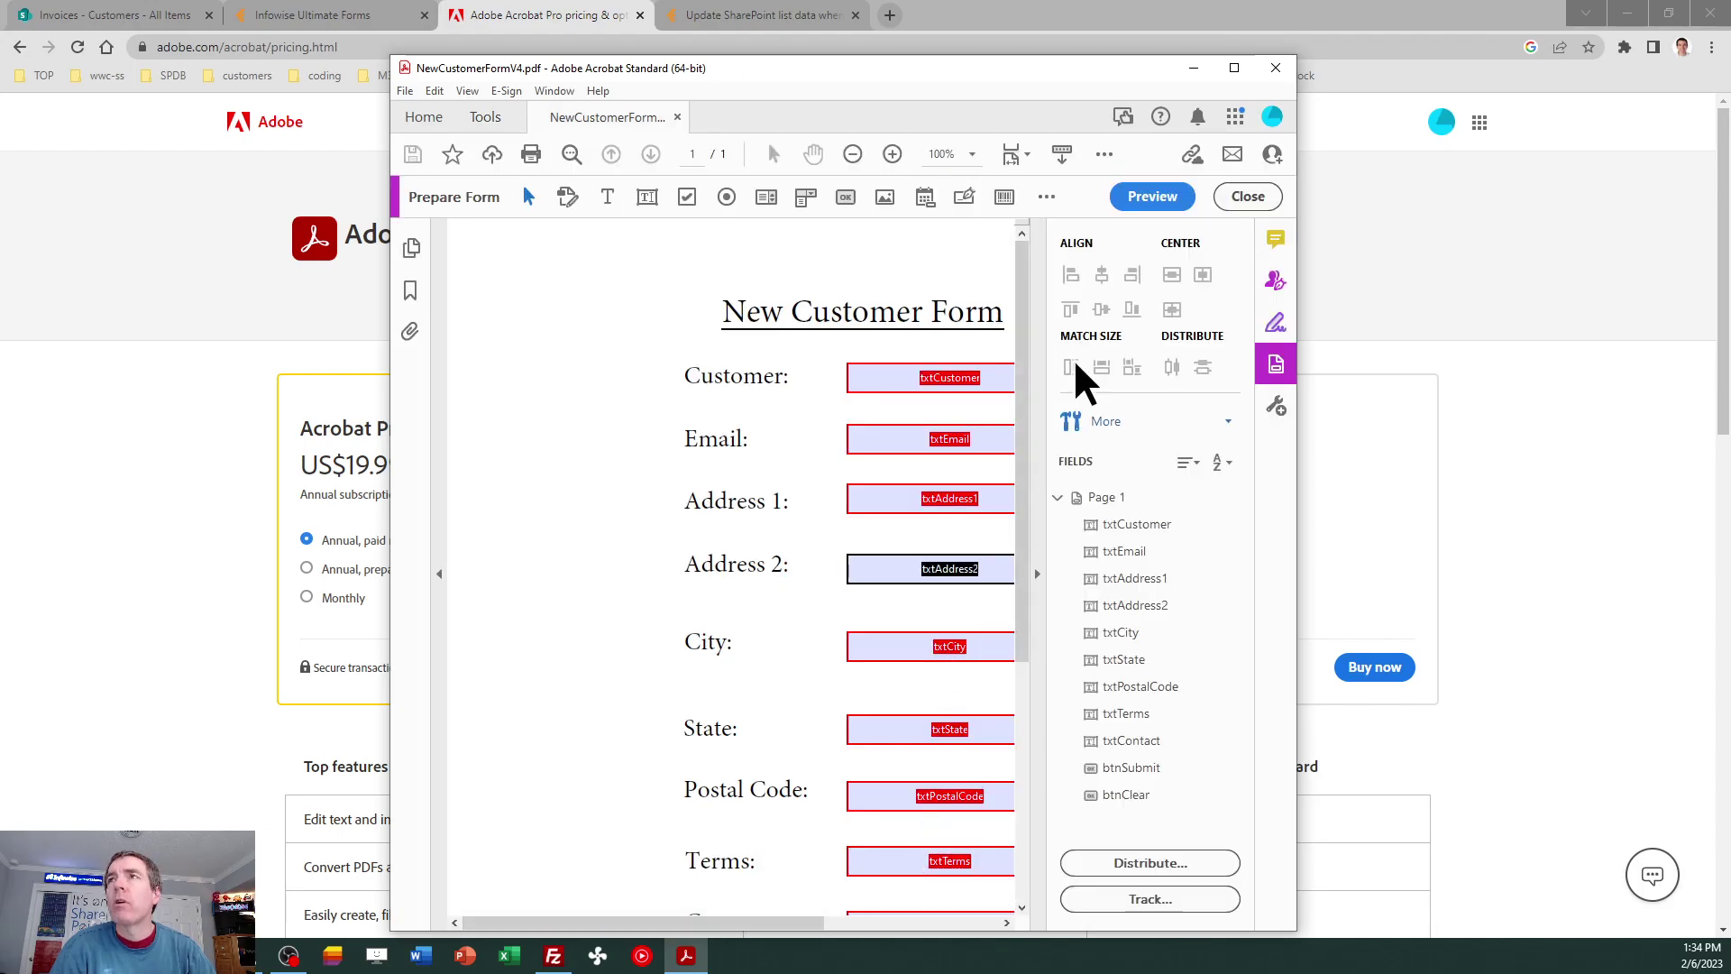
# Maximize the Acrobat window and open the Customer-to-Contact label block for text editing.
pyautogui.click(1237, 70)
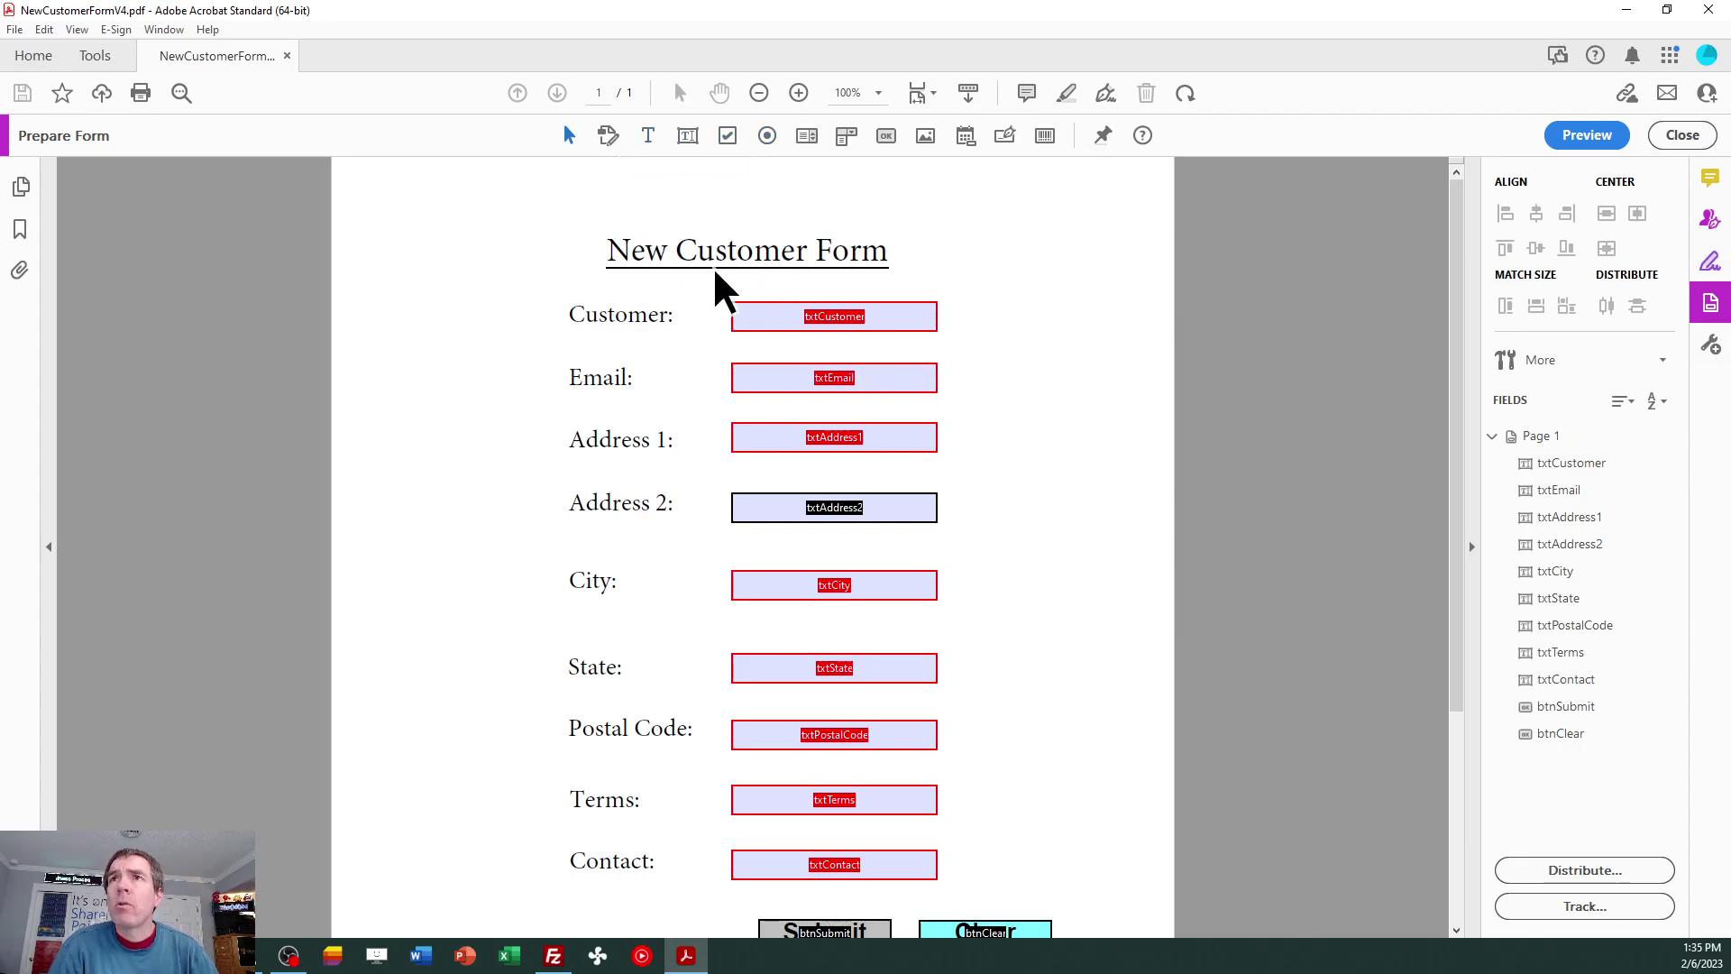
pyautogui.doubleClick(616, 318)
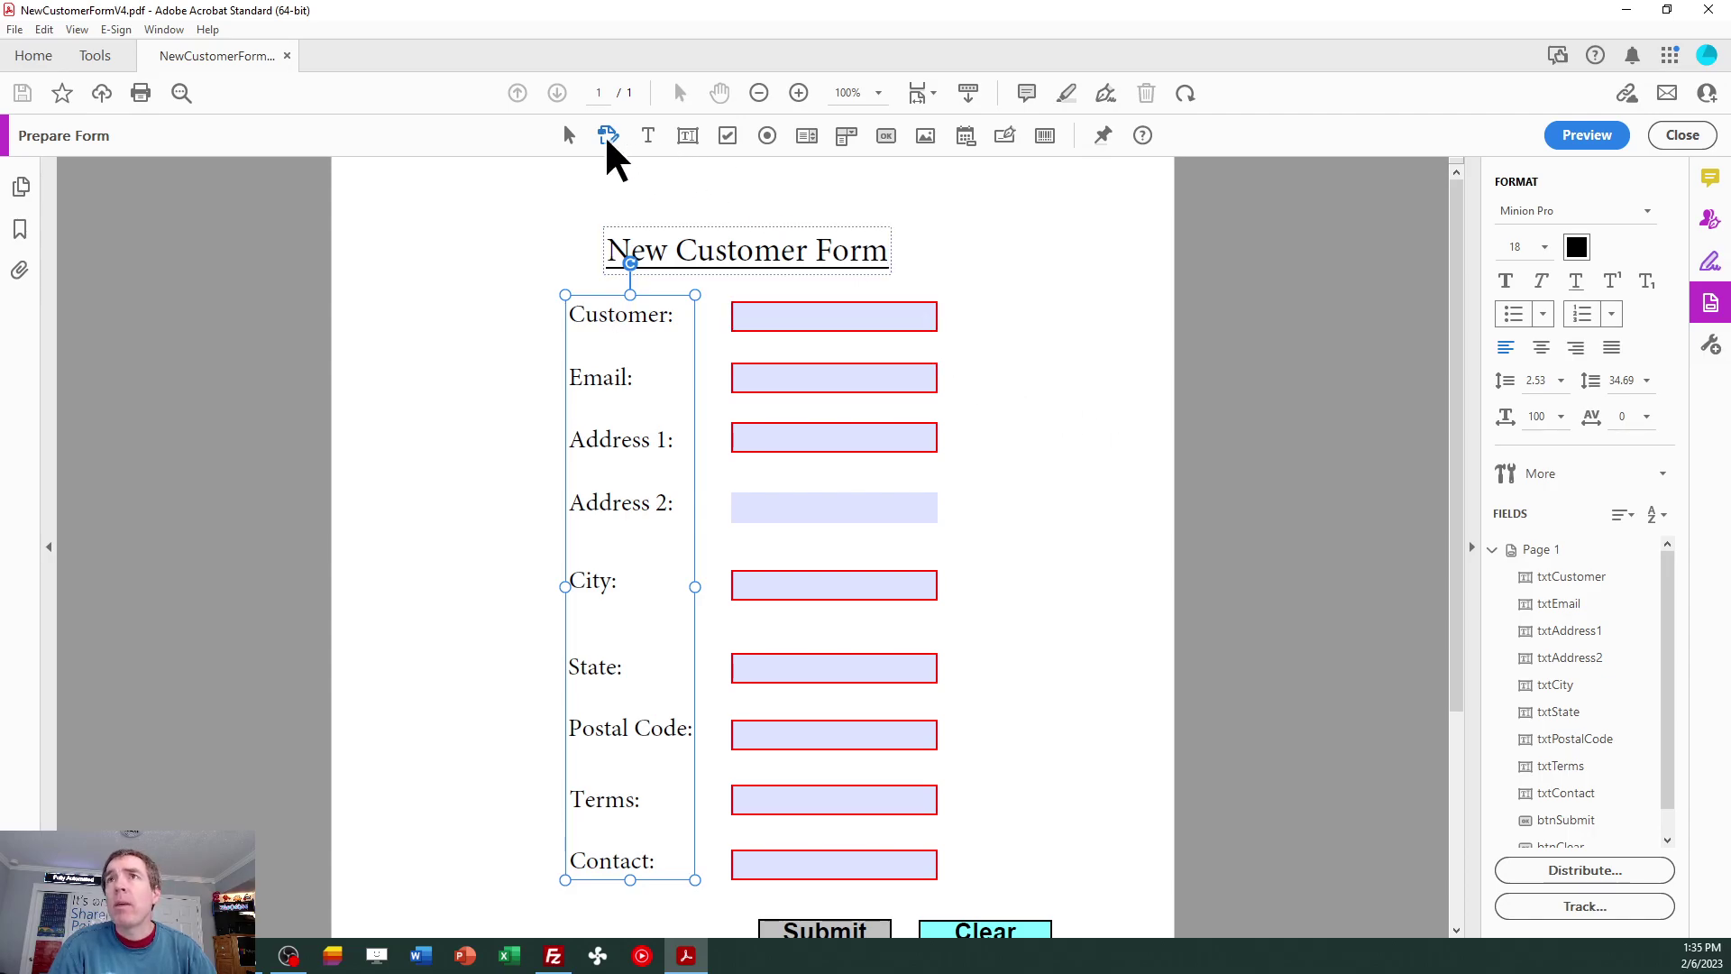
# End label editing through the Text Field tool and select the txtCustomer field.
pyautogui.click(689, 137)
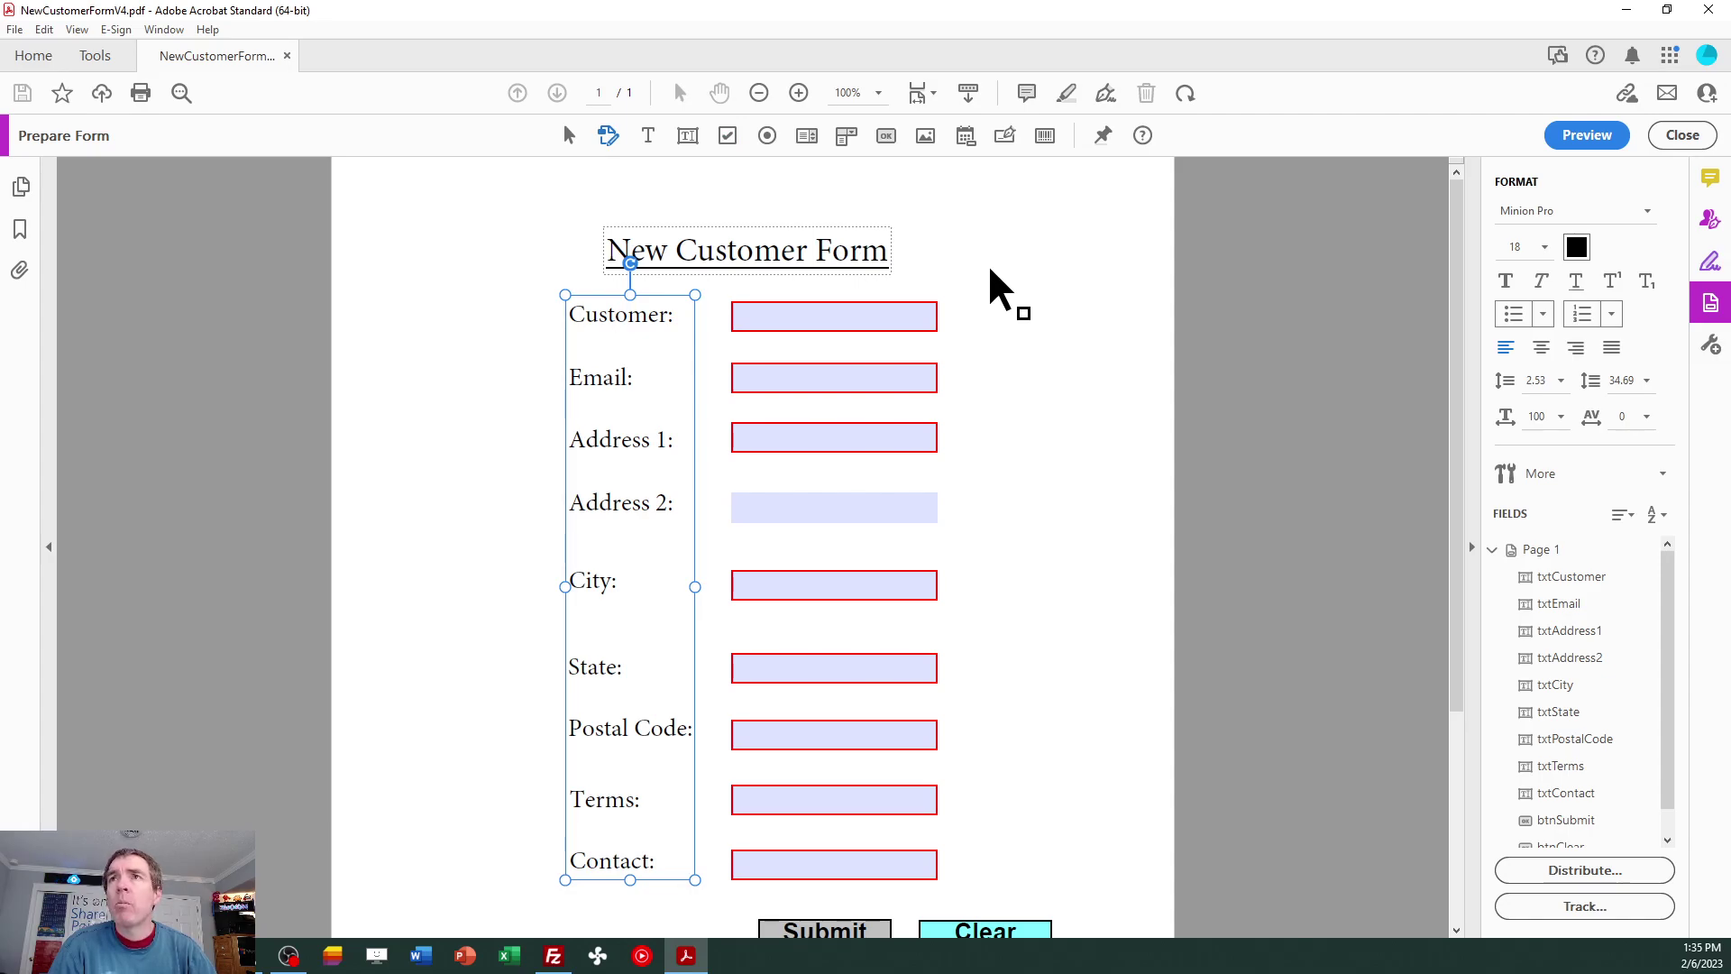
pyautogui.click(838, 318)
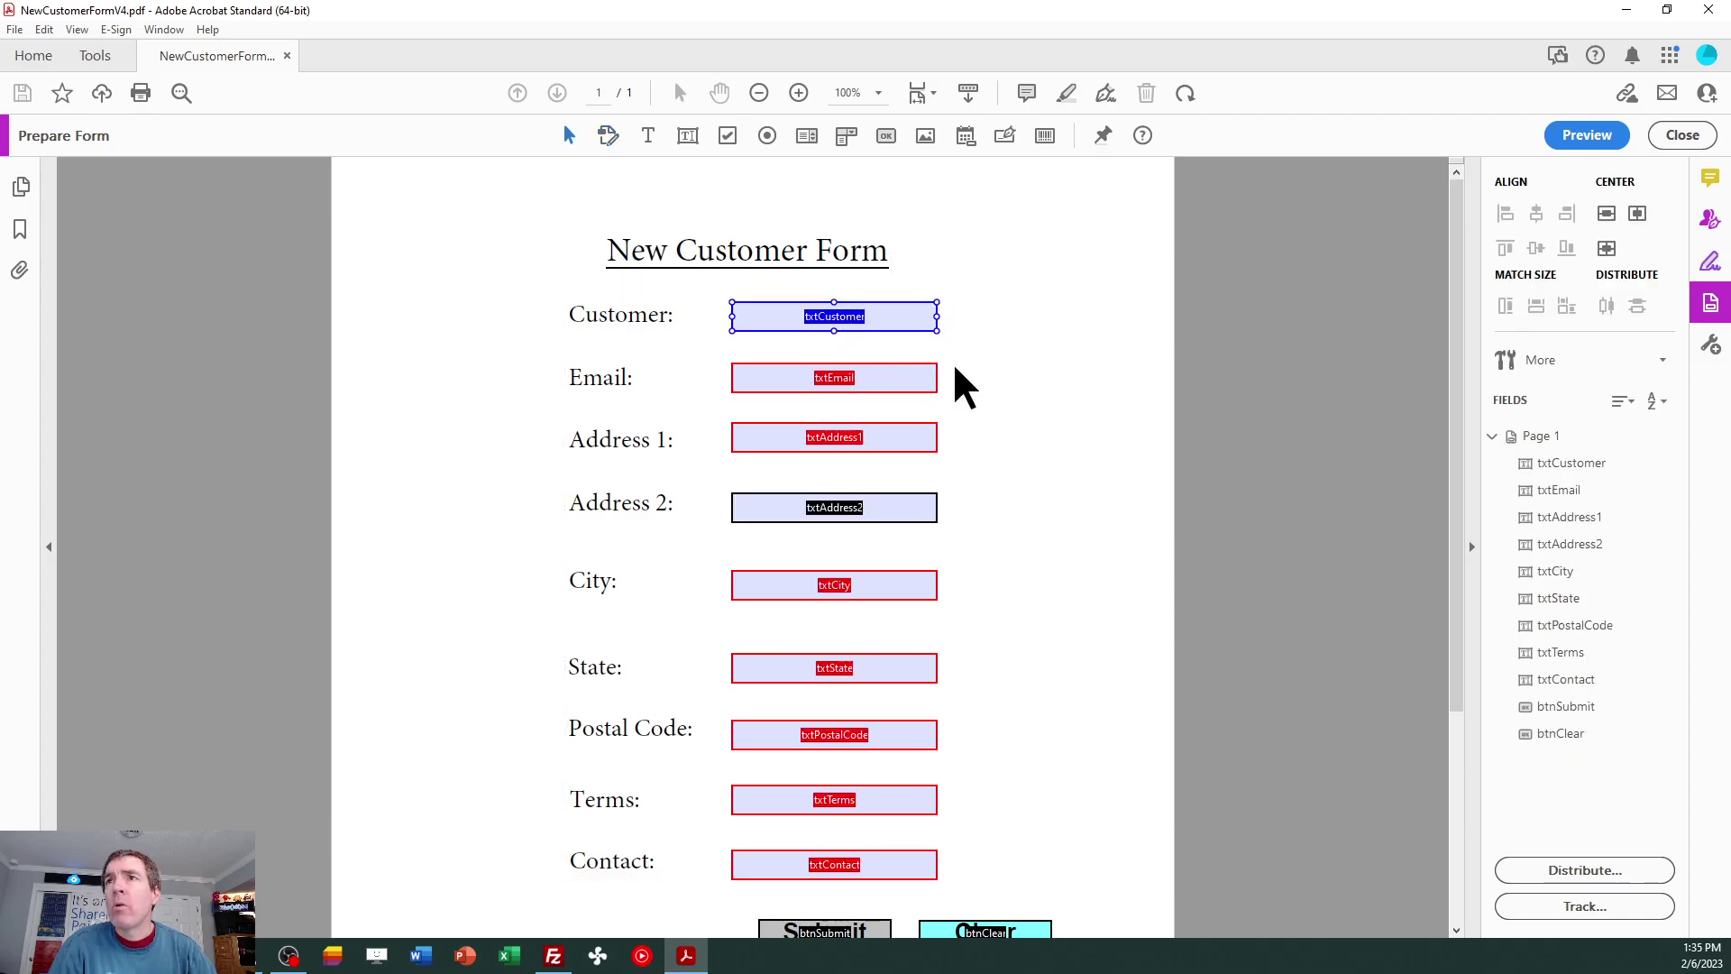
pyautogui.keyDown('ctrl'); pyautogui.click(887, 577); pyautogui.keyUp('ctrl')
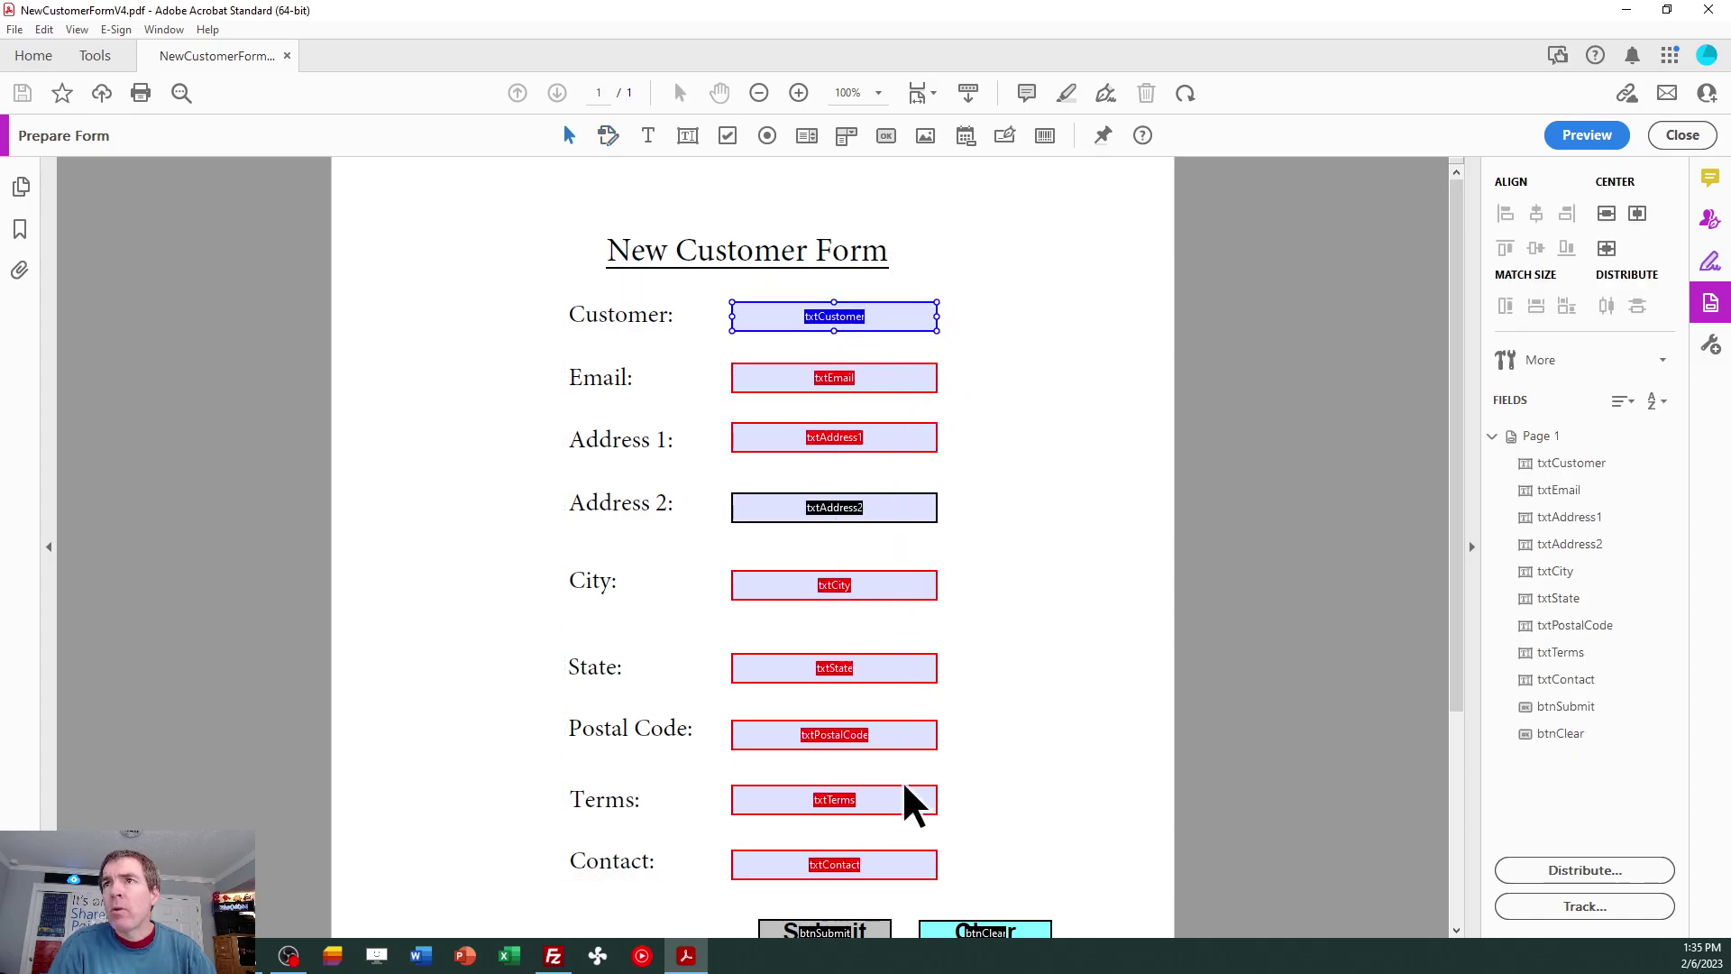
pyautogui.click(884, 375)
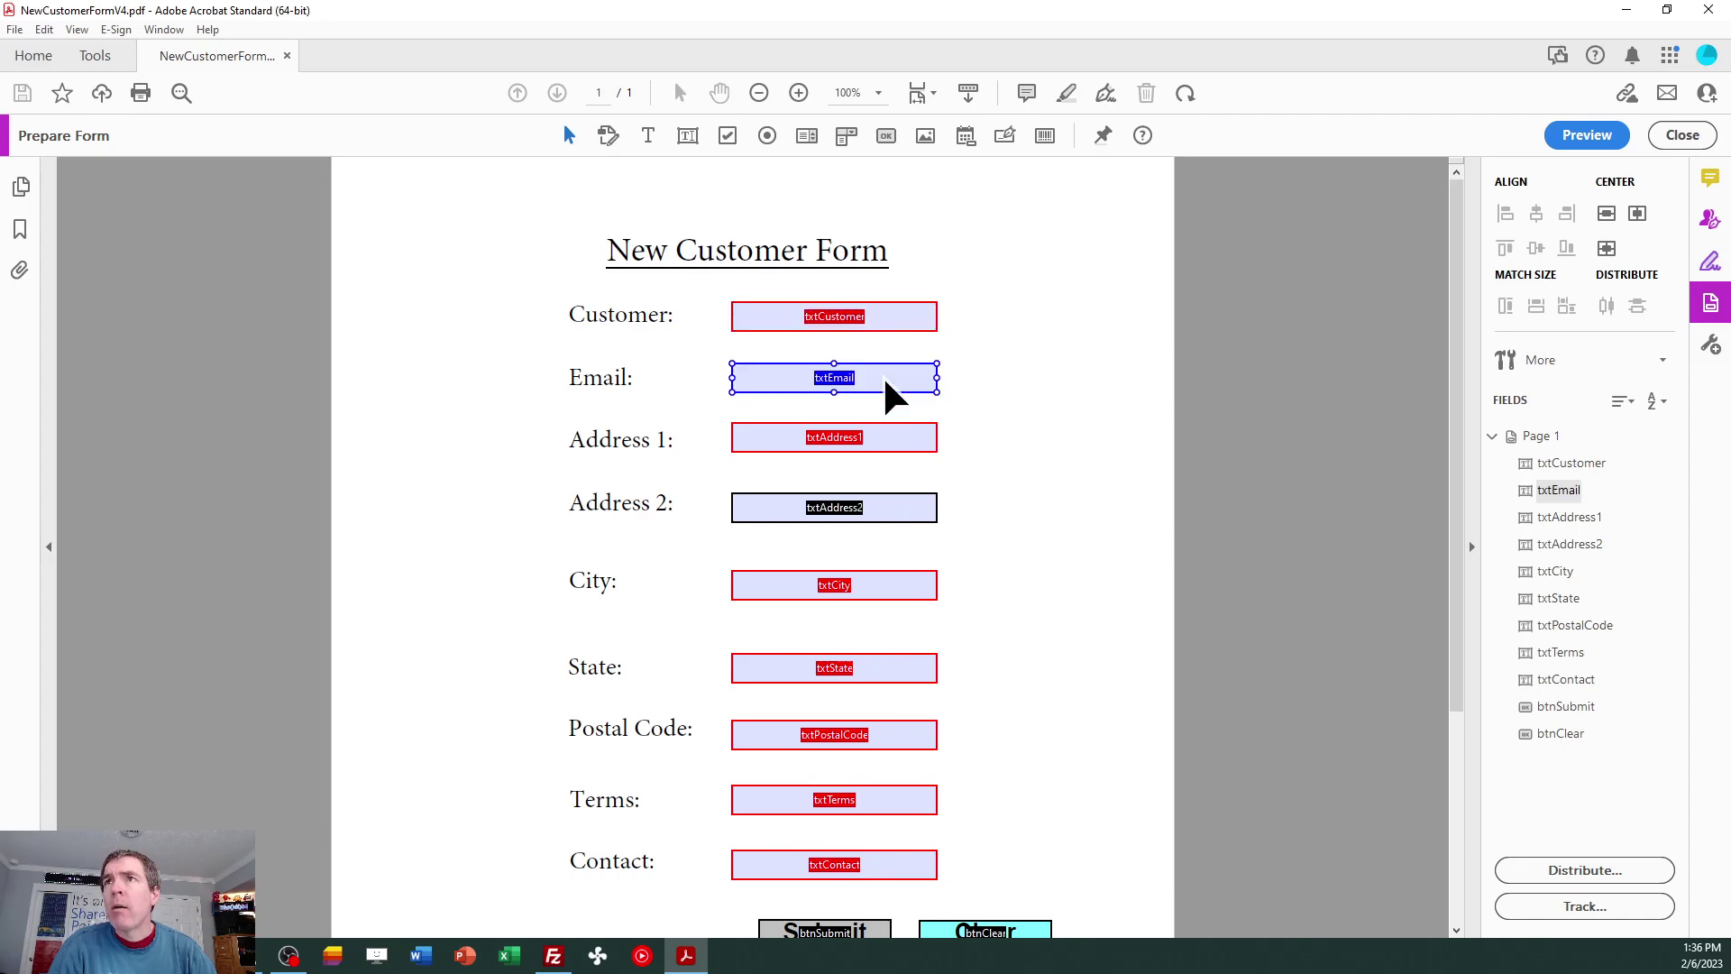
pyautogui.click(873, 316)
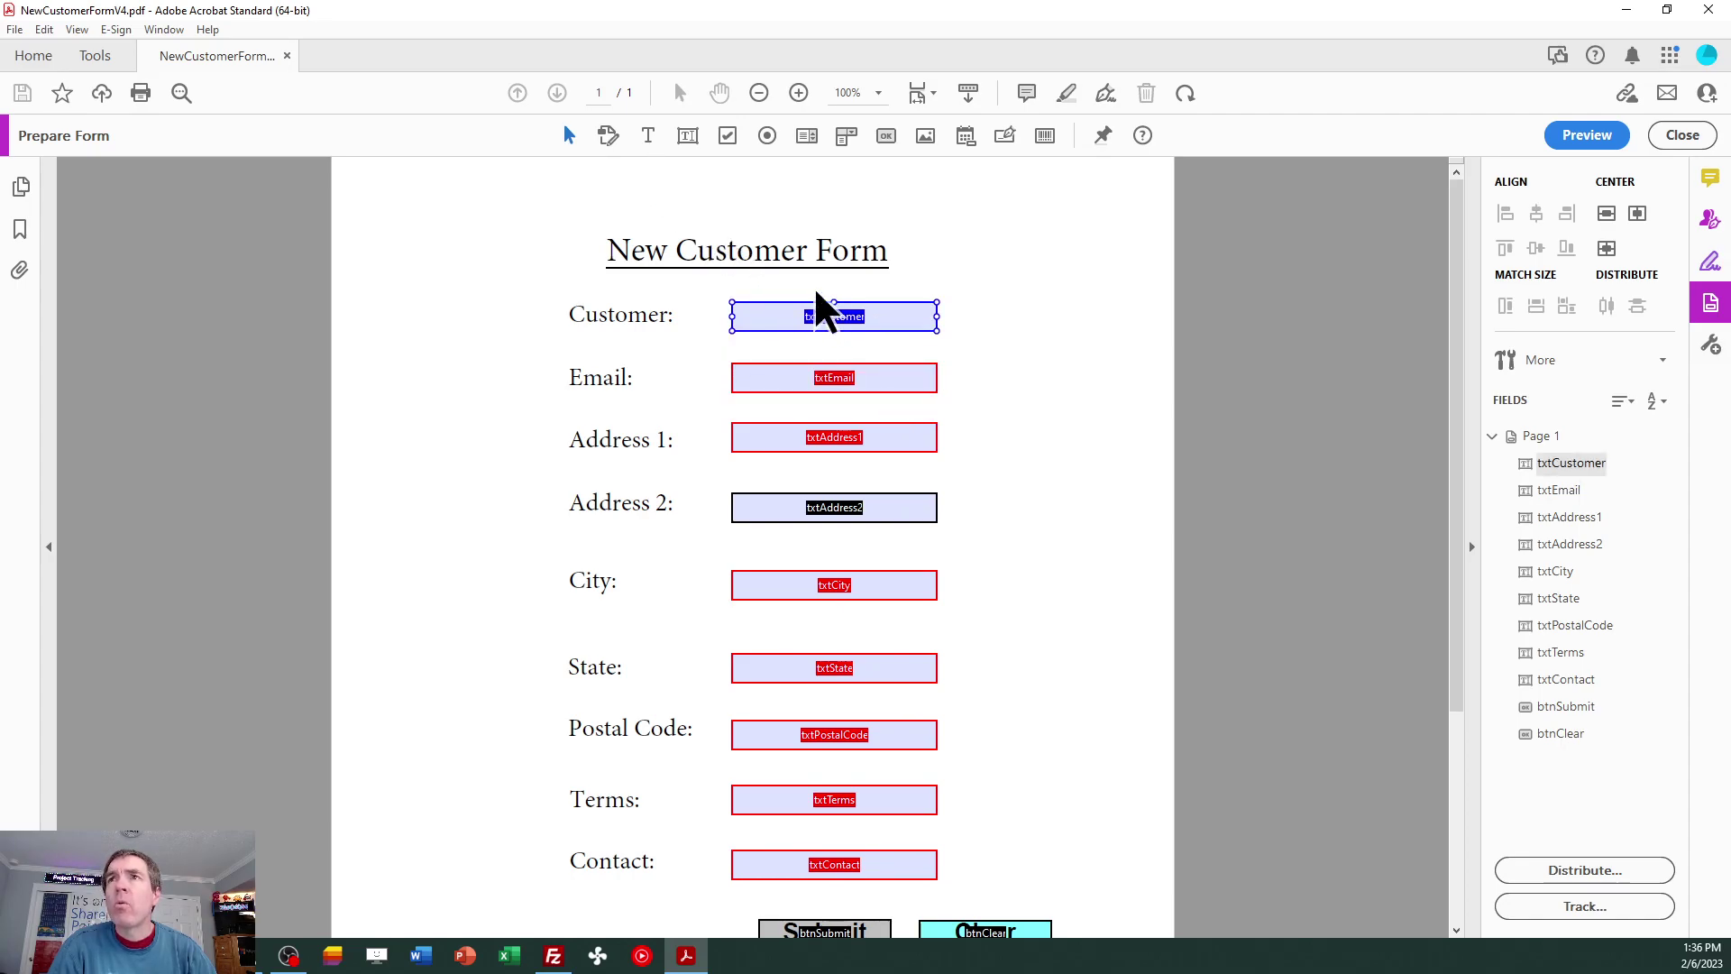
pyautogui.doubleClick(882, 321)
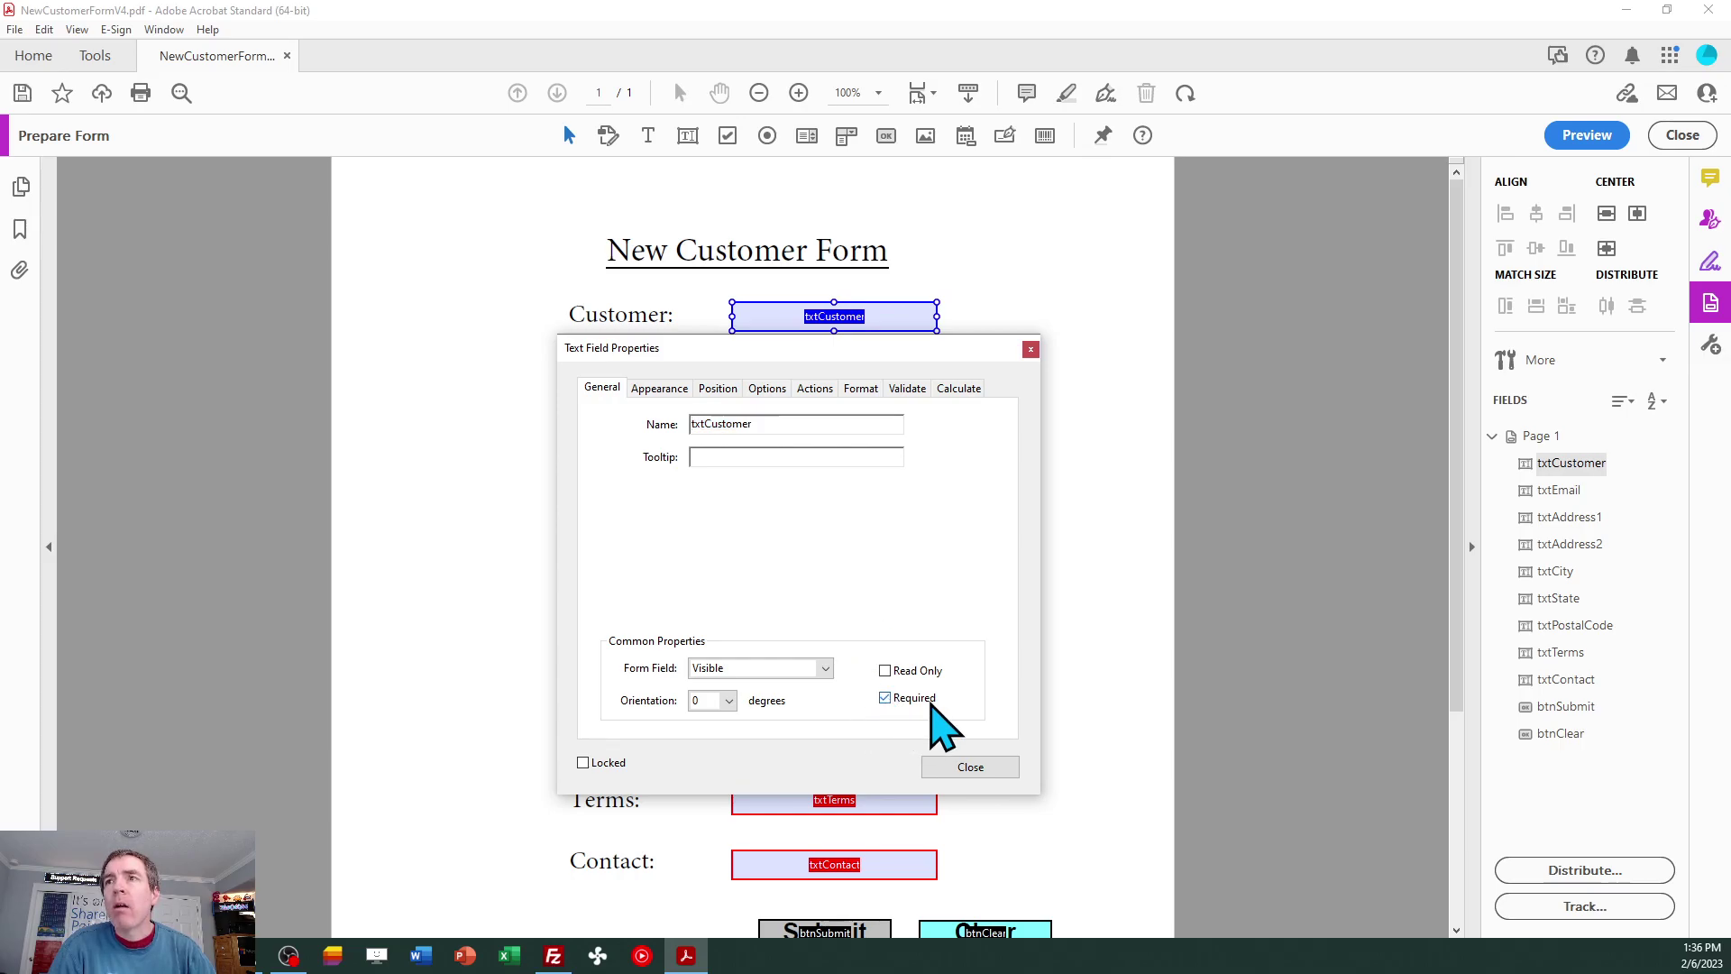
pyautogui.click(996, 768)
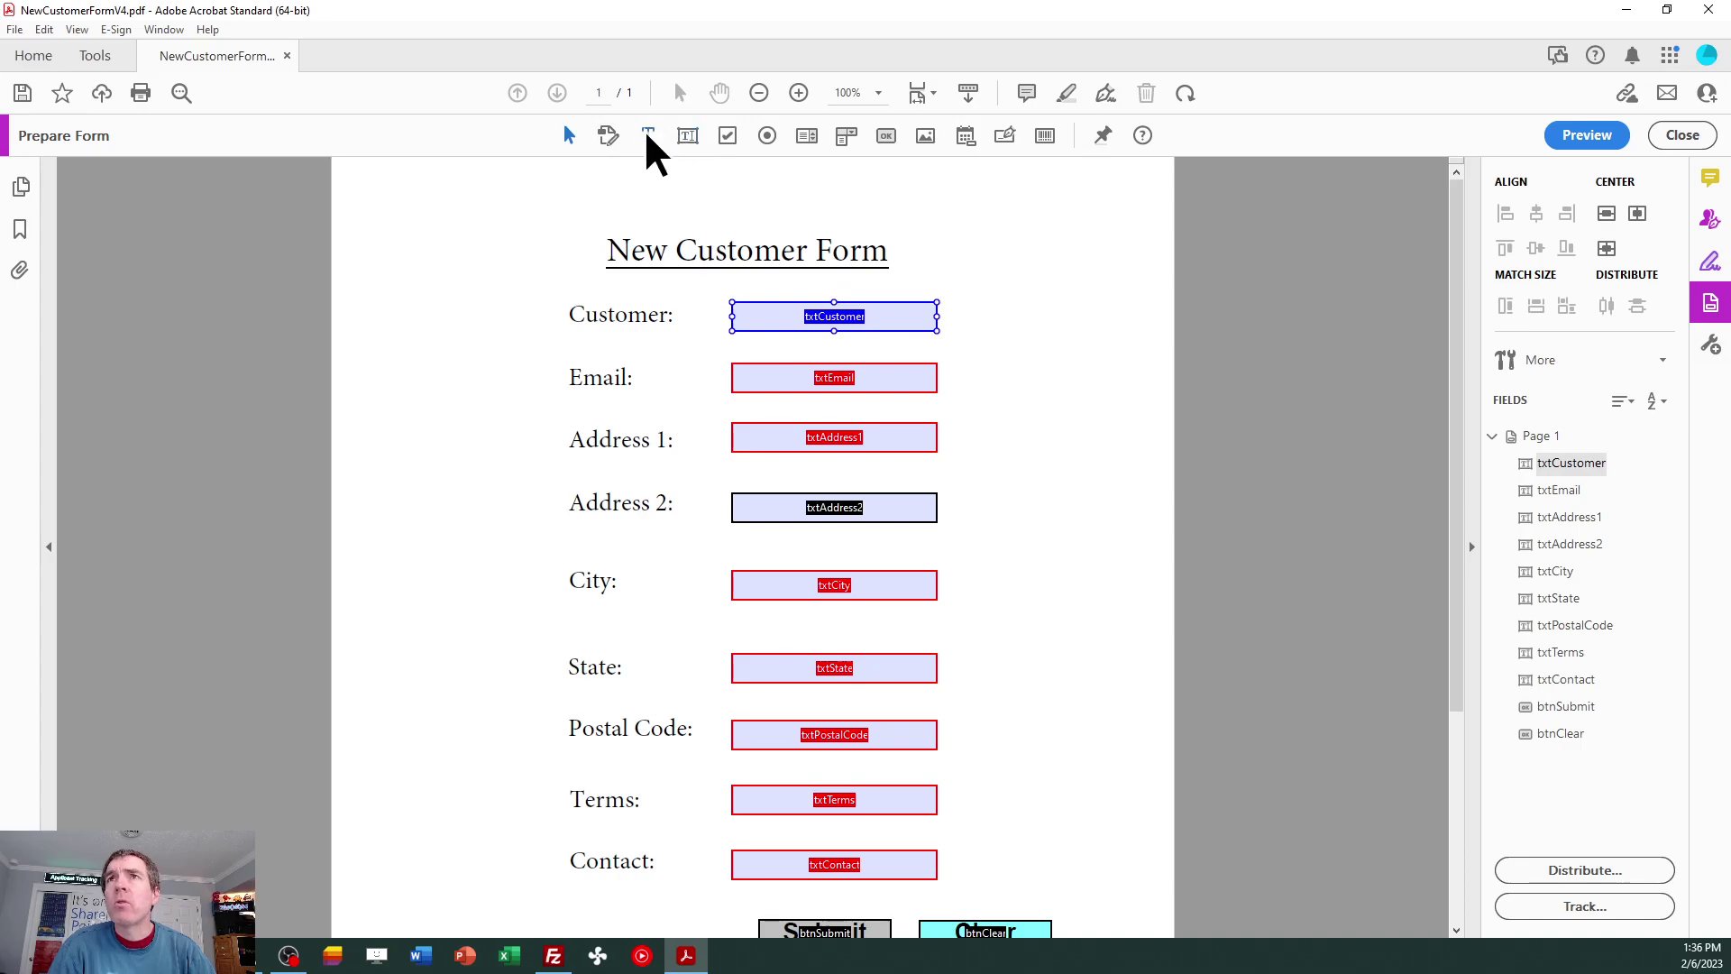
pyautogui.click(688, 136)
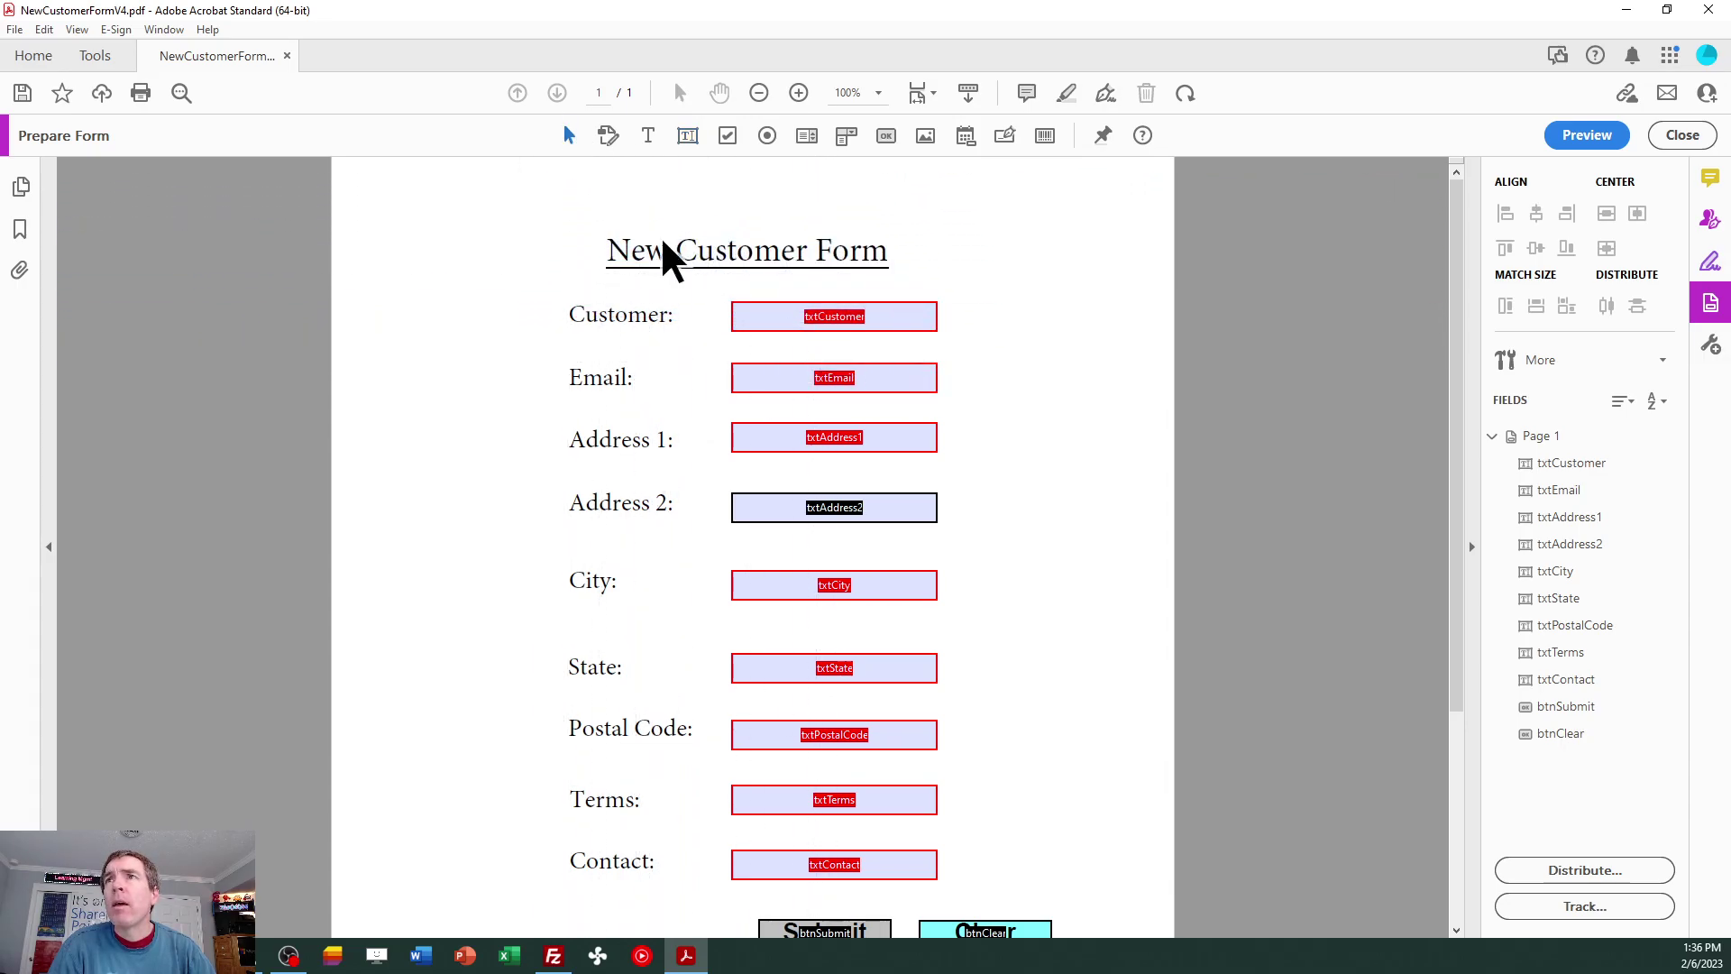
pyautogui.doubleClick(847, 501)
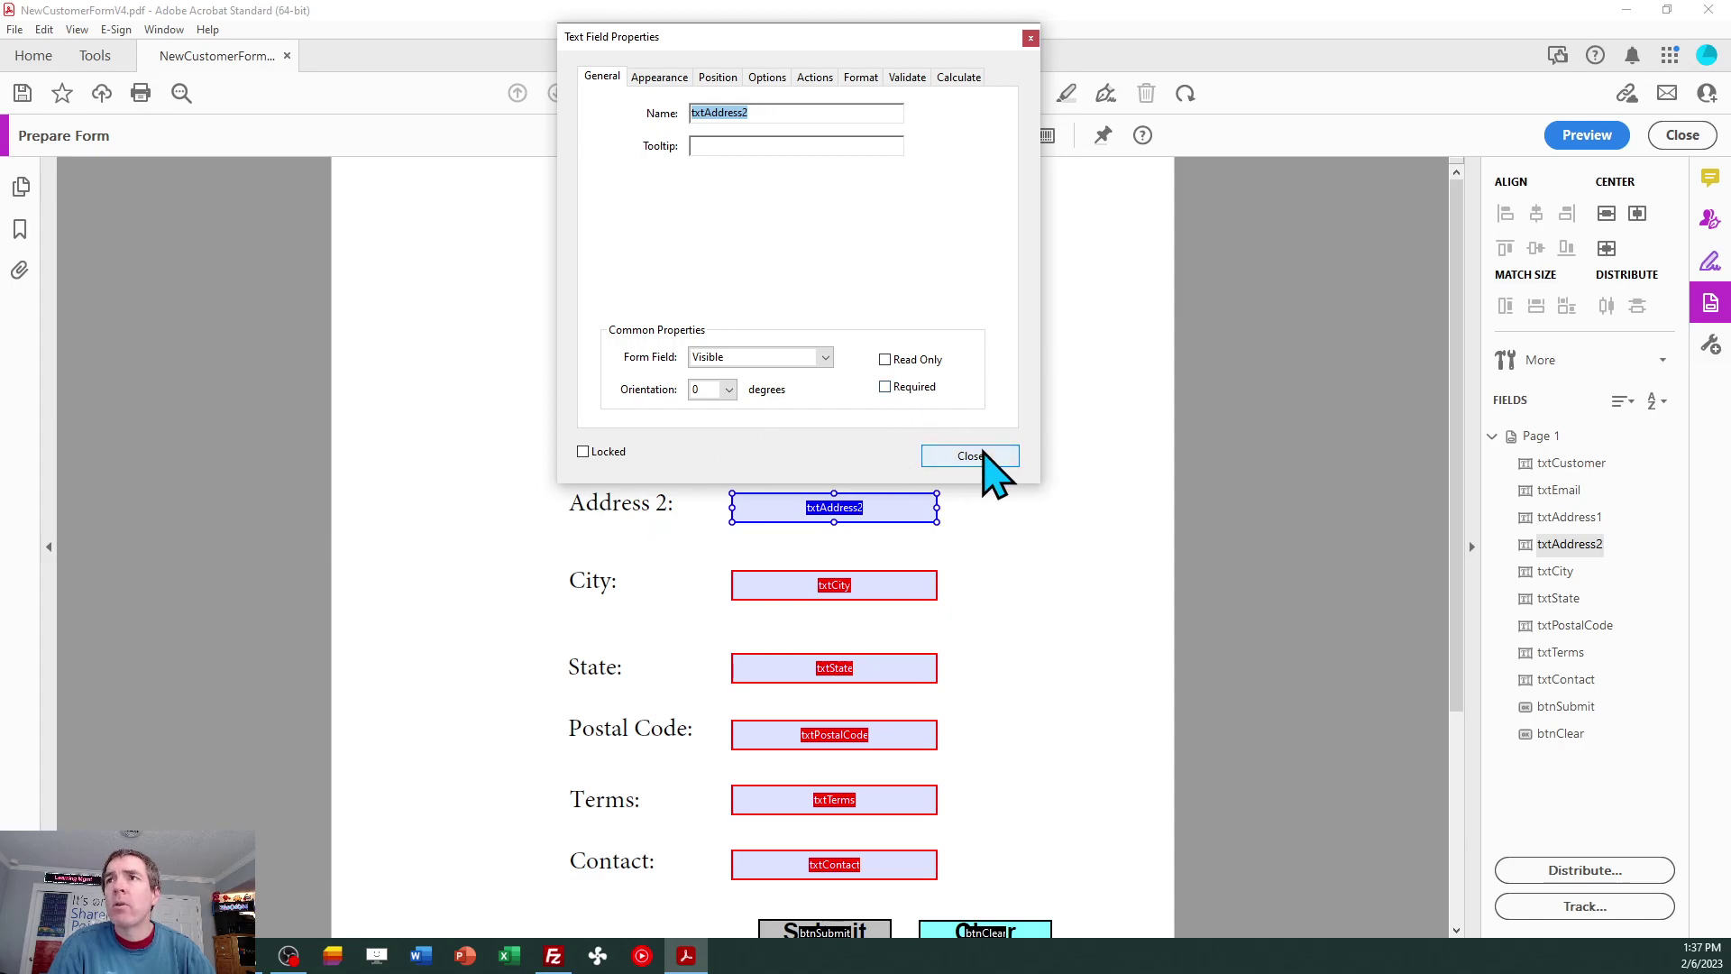
pyautogui.click(969, 456)
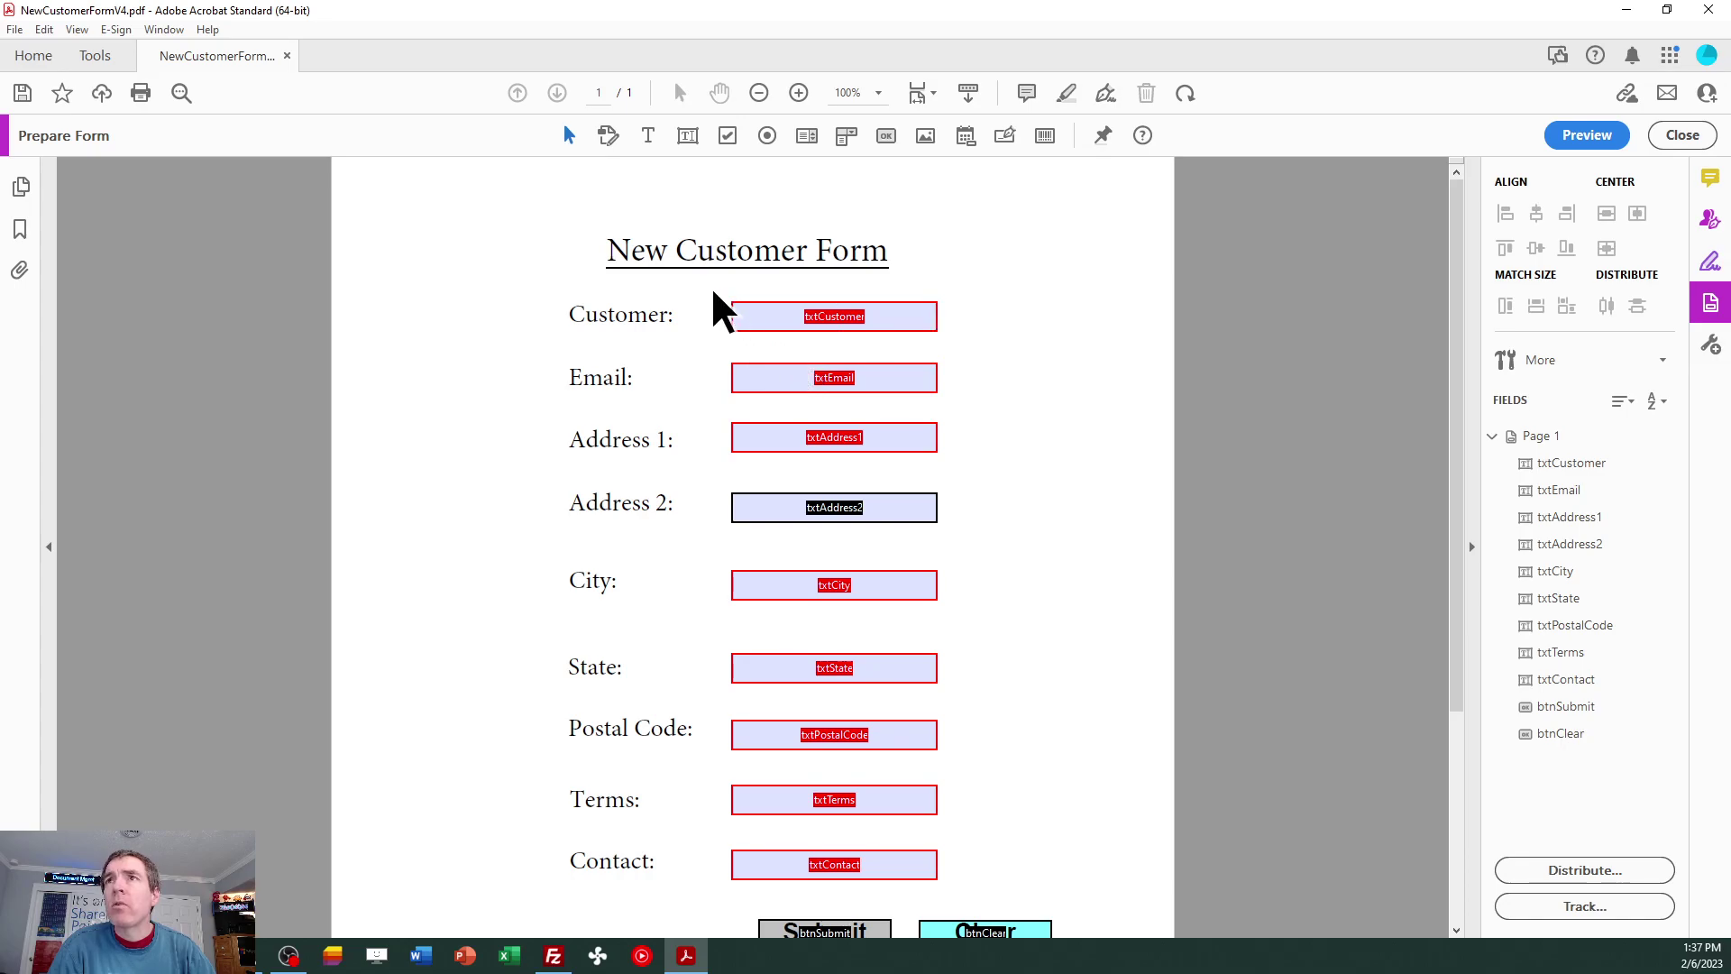
pyautogui.moveTo(712, 285); pyautogui.dragTo(977, 897)
pyautogui.click(1058, 760)
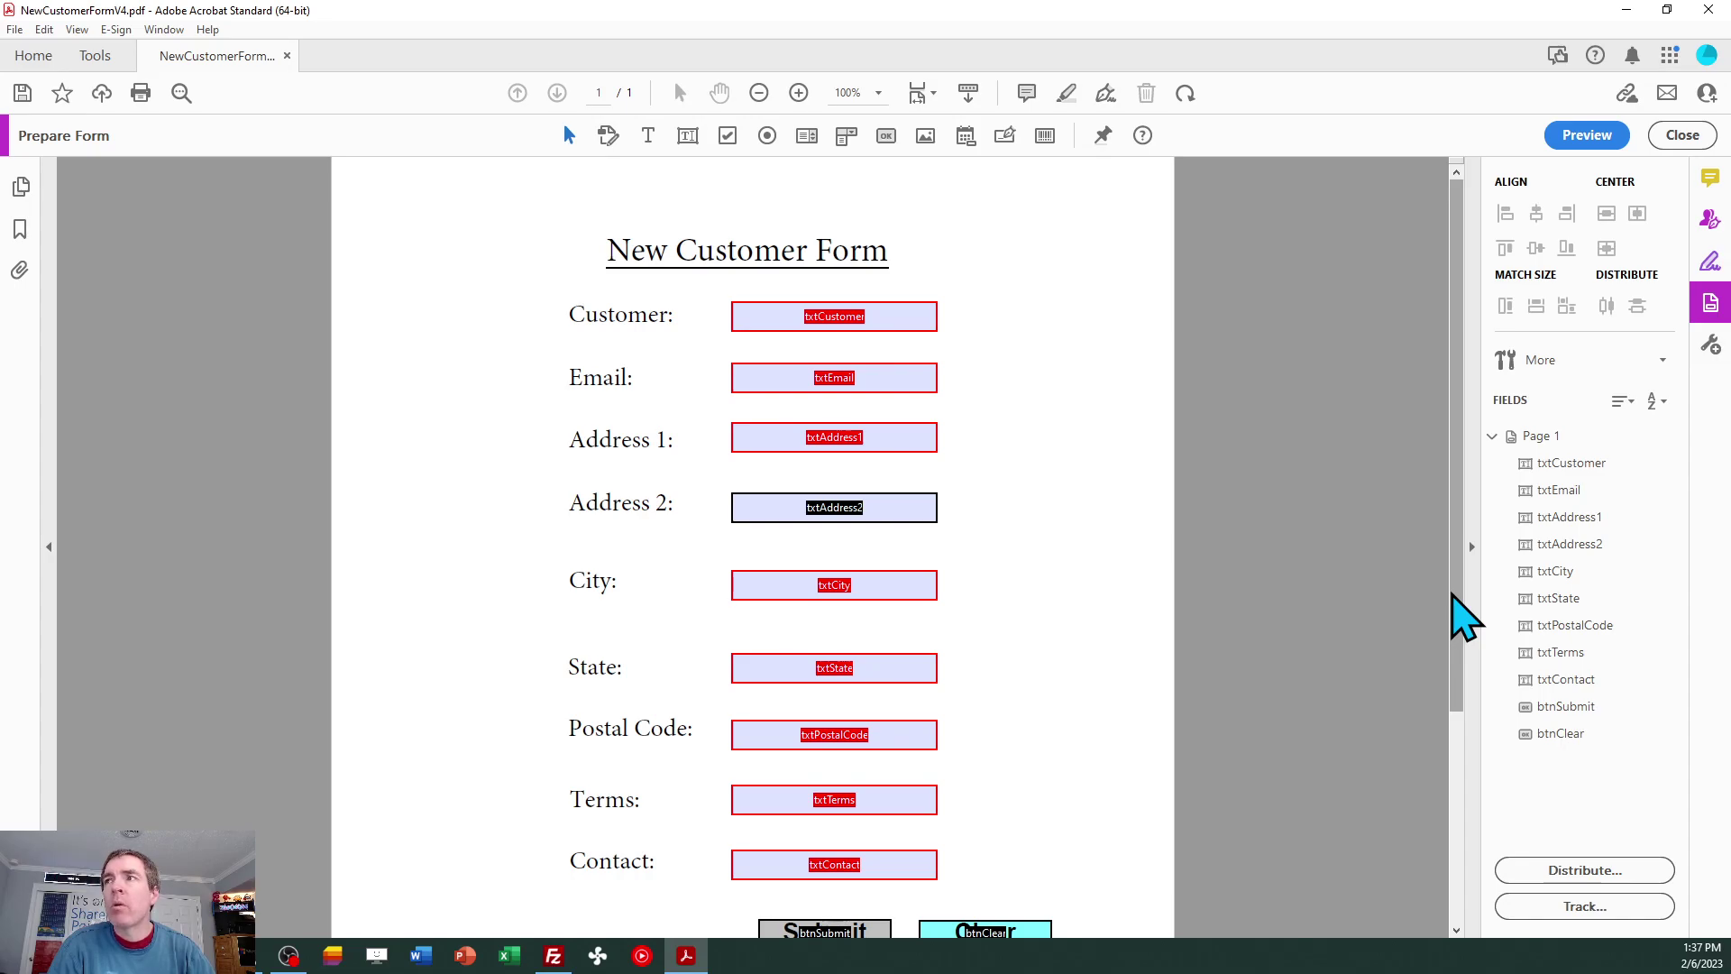
# Open the Button Properties of the btnClear field.
pyautogui.moveTo(1457, 625); pyautogui.dragTo(1475, 717)
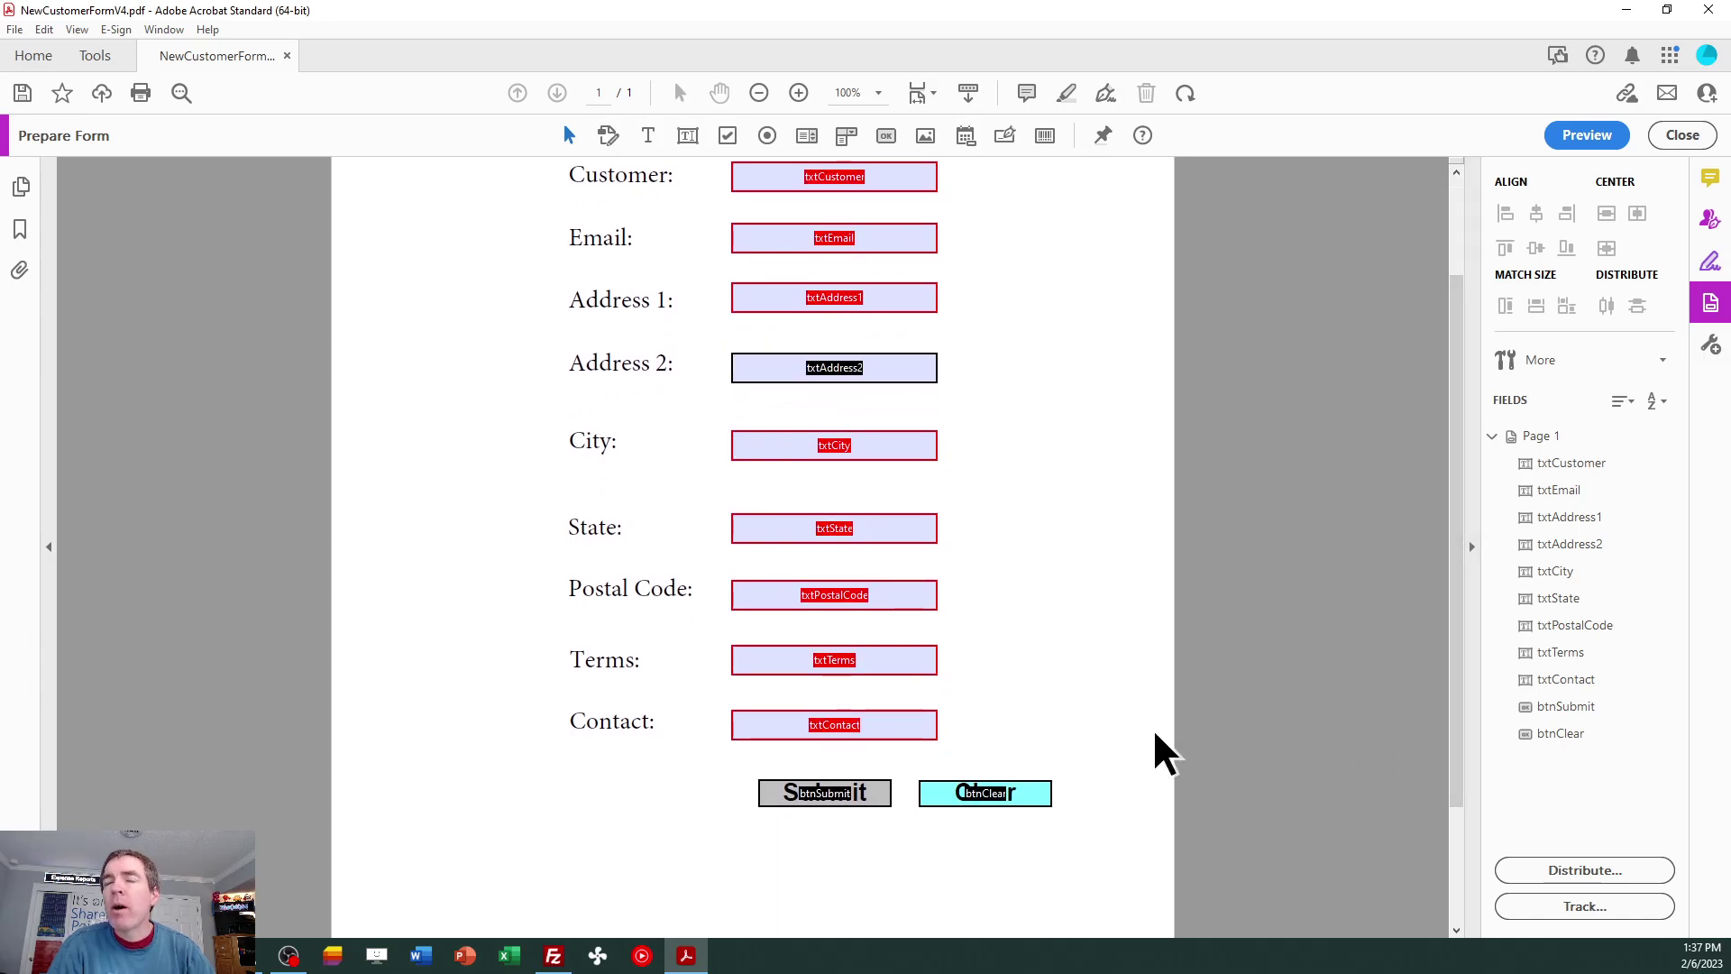
pyautogui.click(1035, 785)
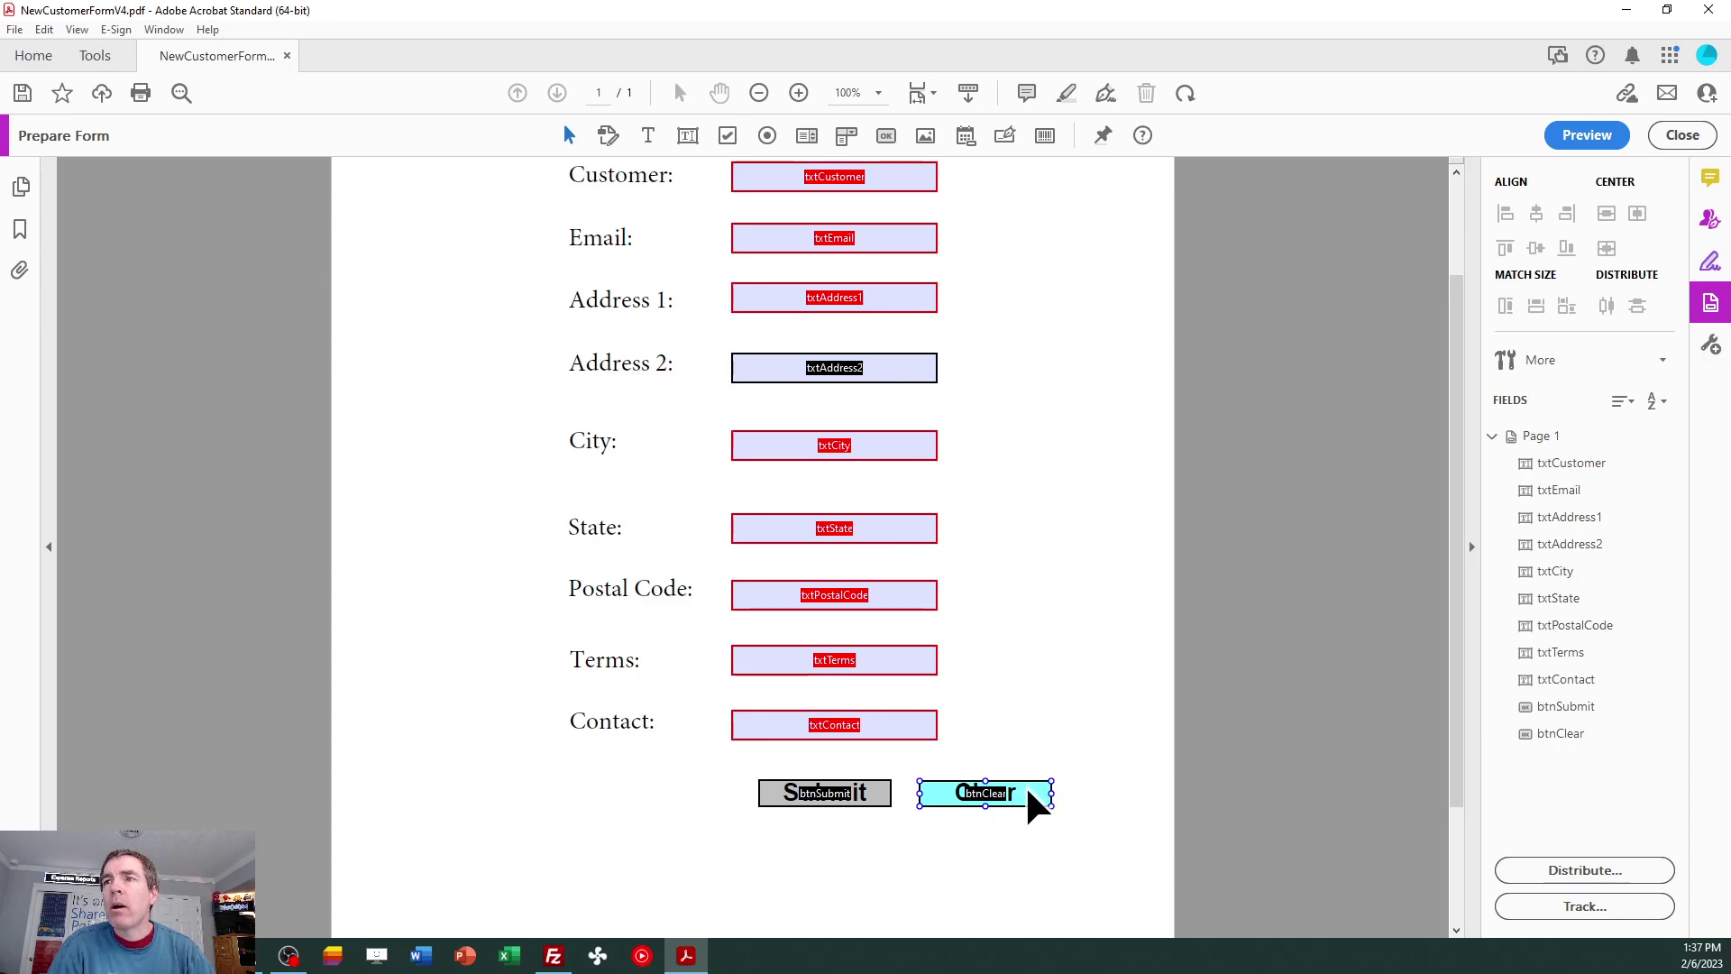
pyautogui.click(974, 649)
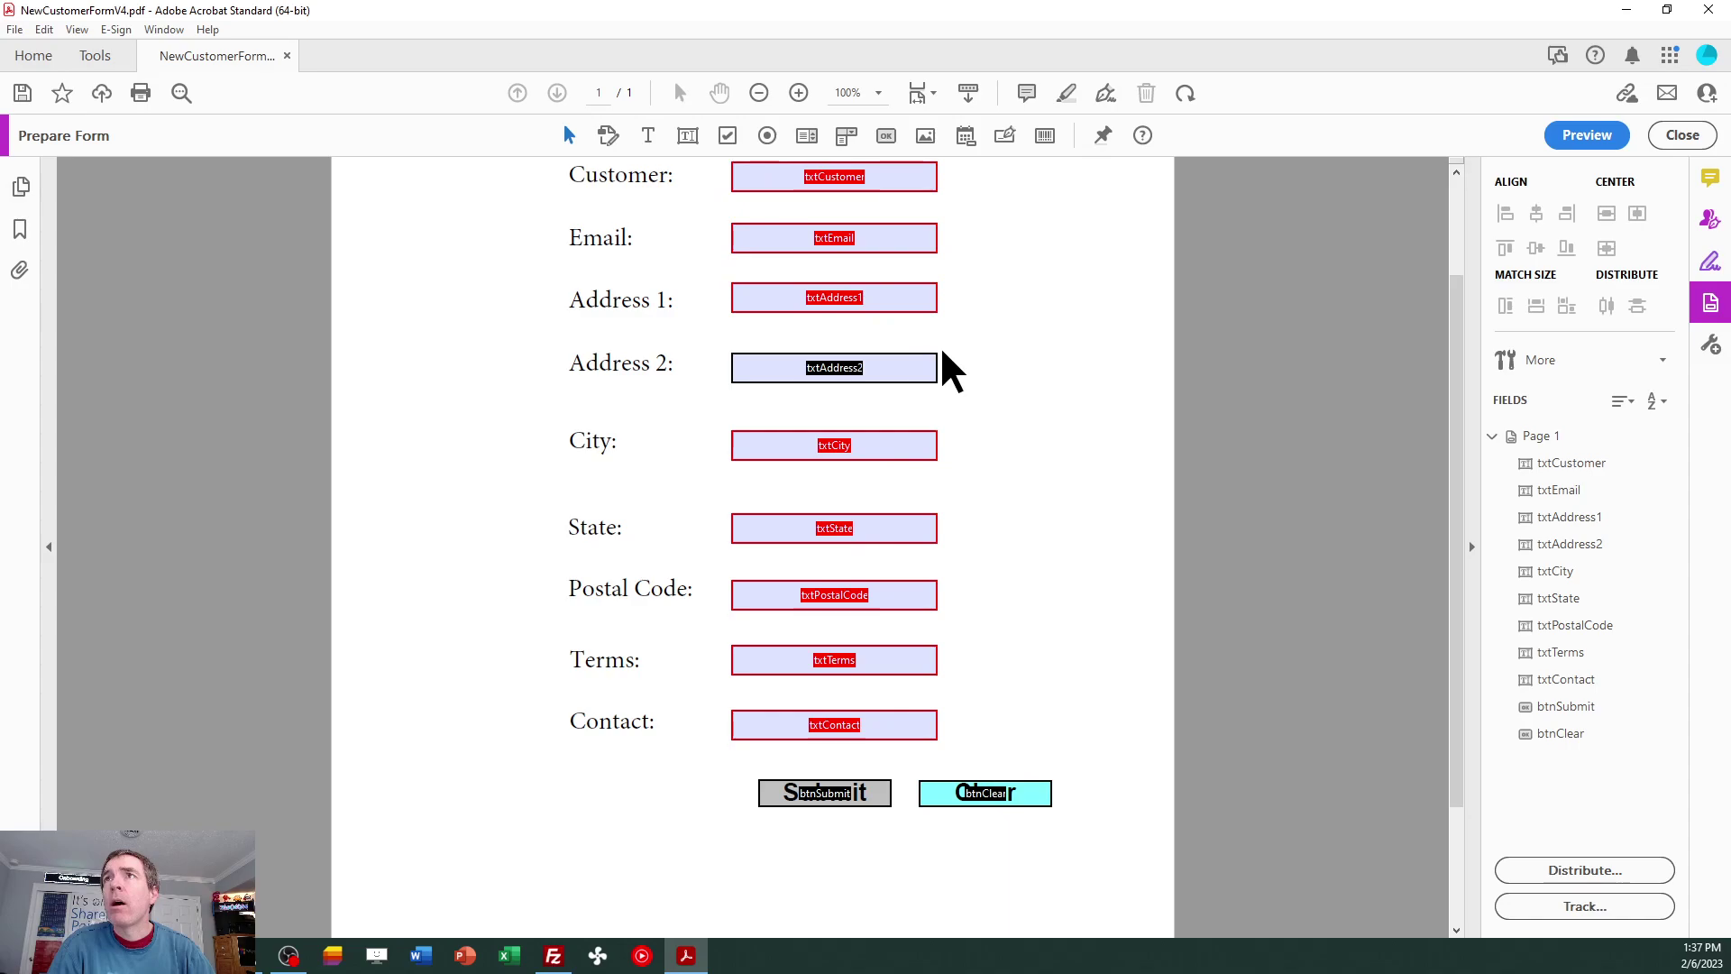
pyautogui.doubleClick(983, 792)
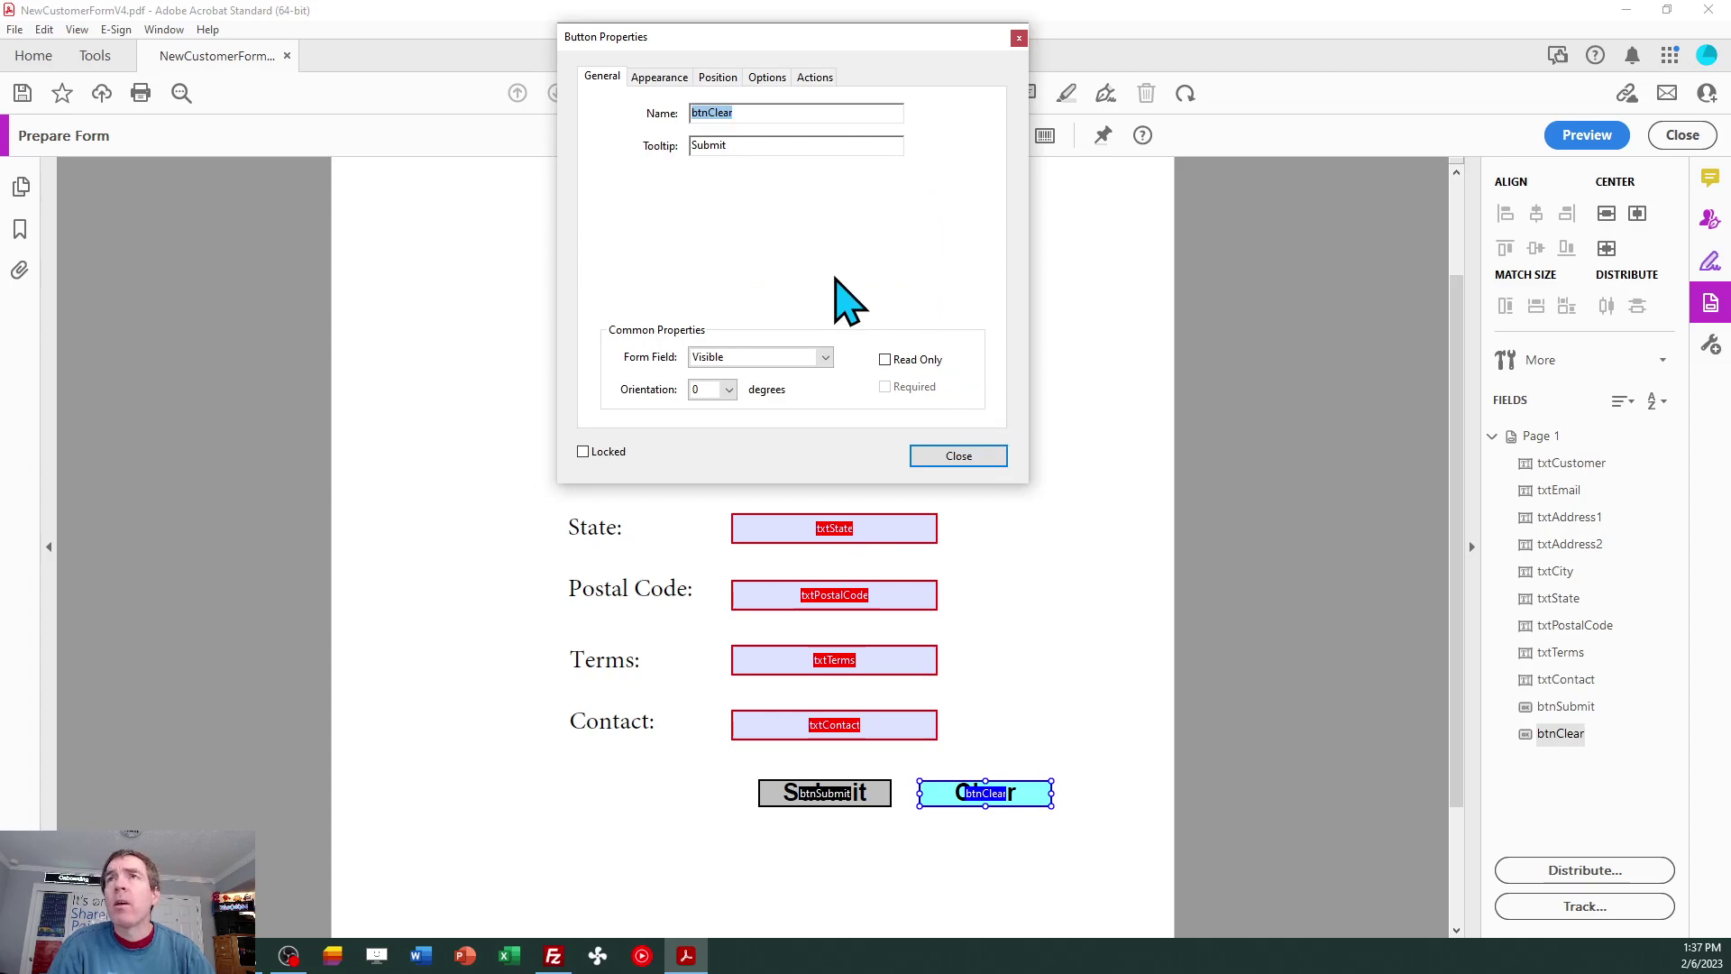
# Review the Clear button's Reset a form action and its field list, leaving them unchanged.
pyautogui.click(659, 78)
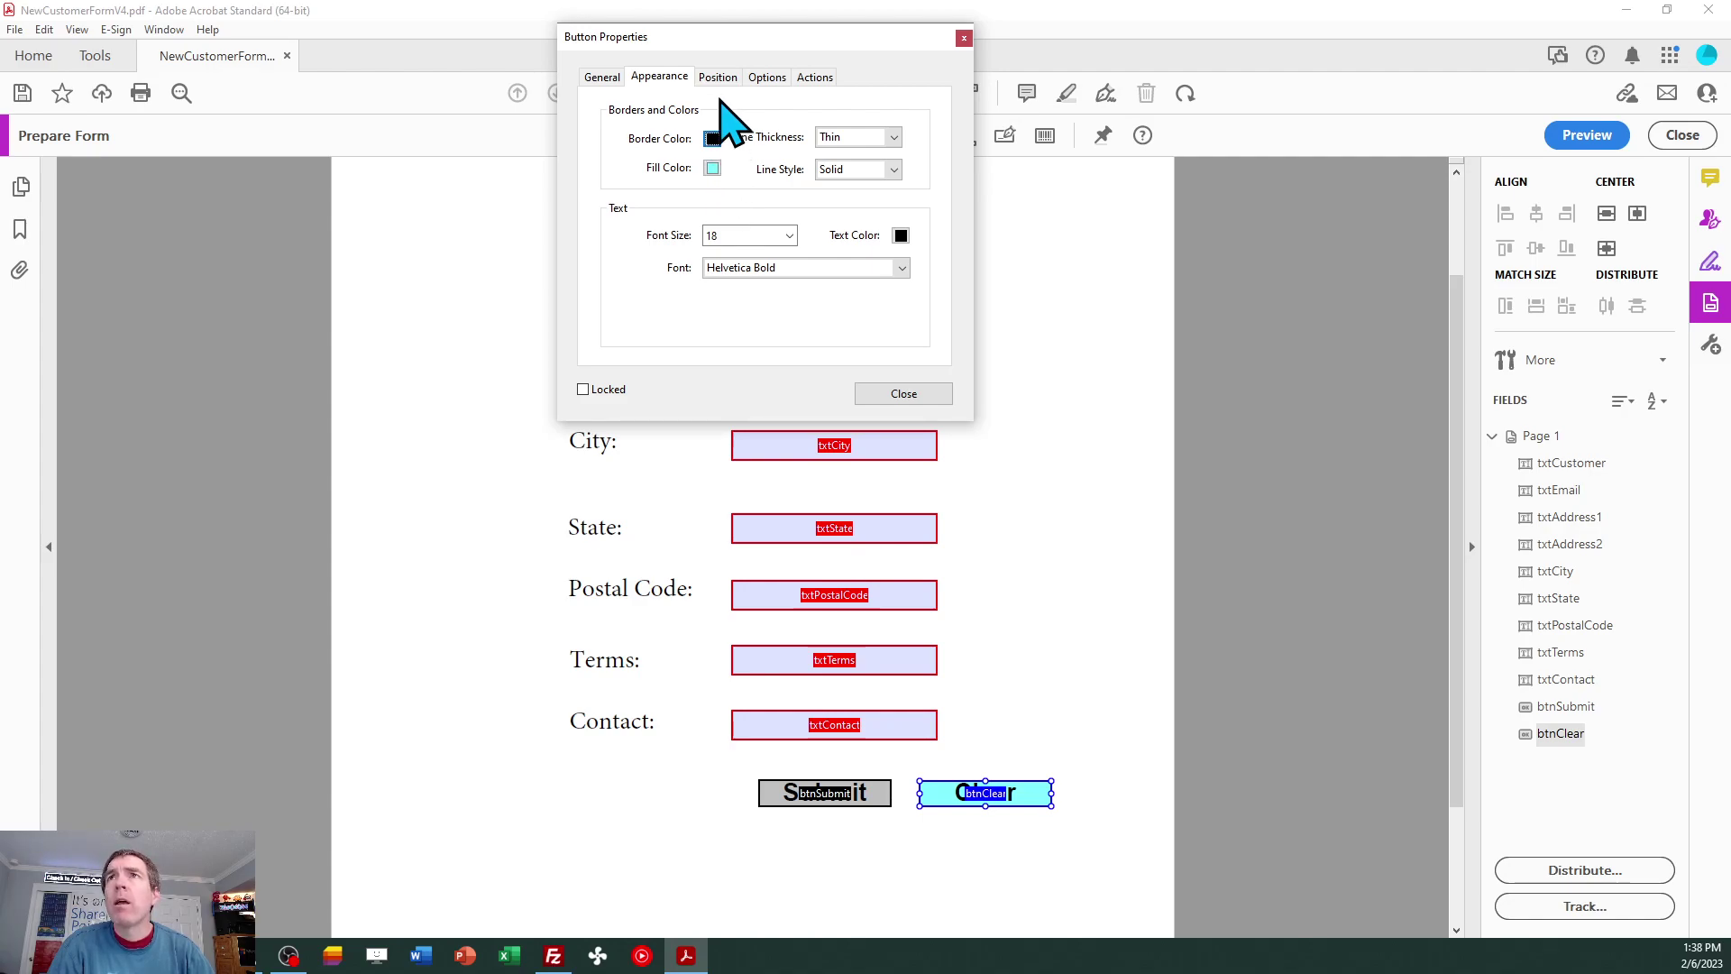
pyautogui.click(811, 78)
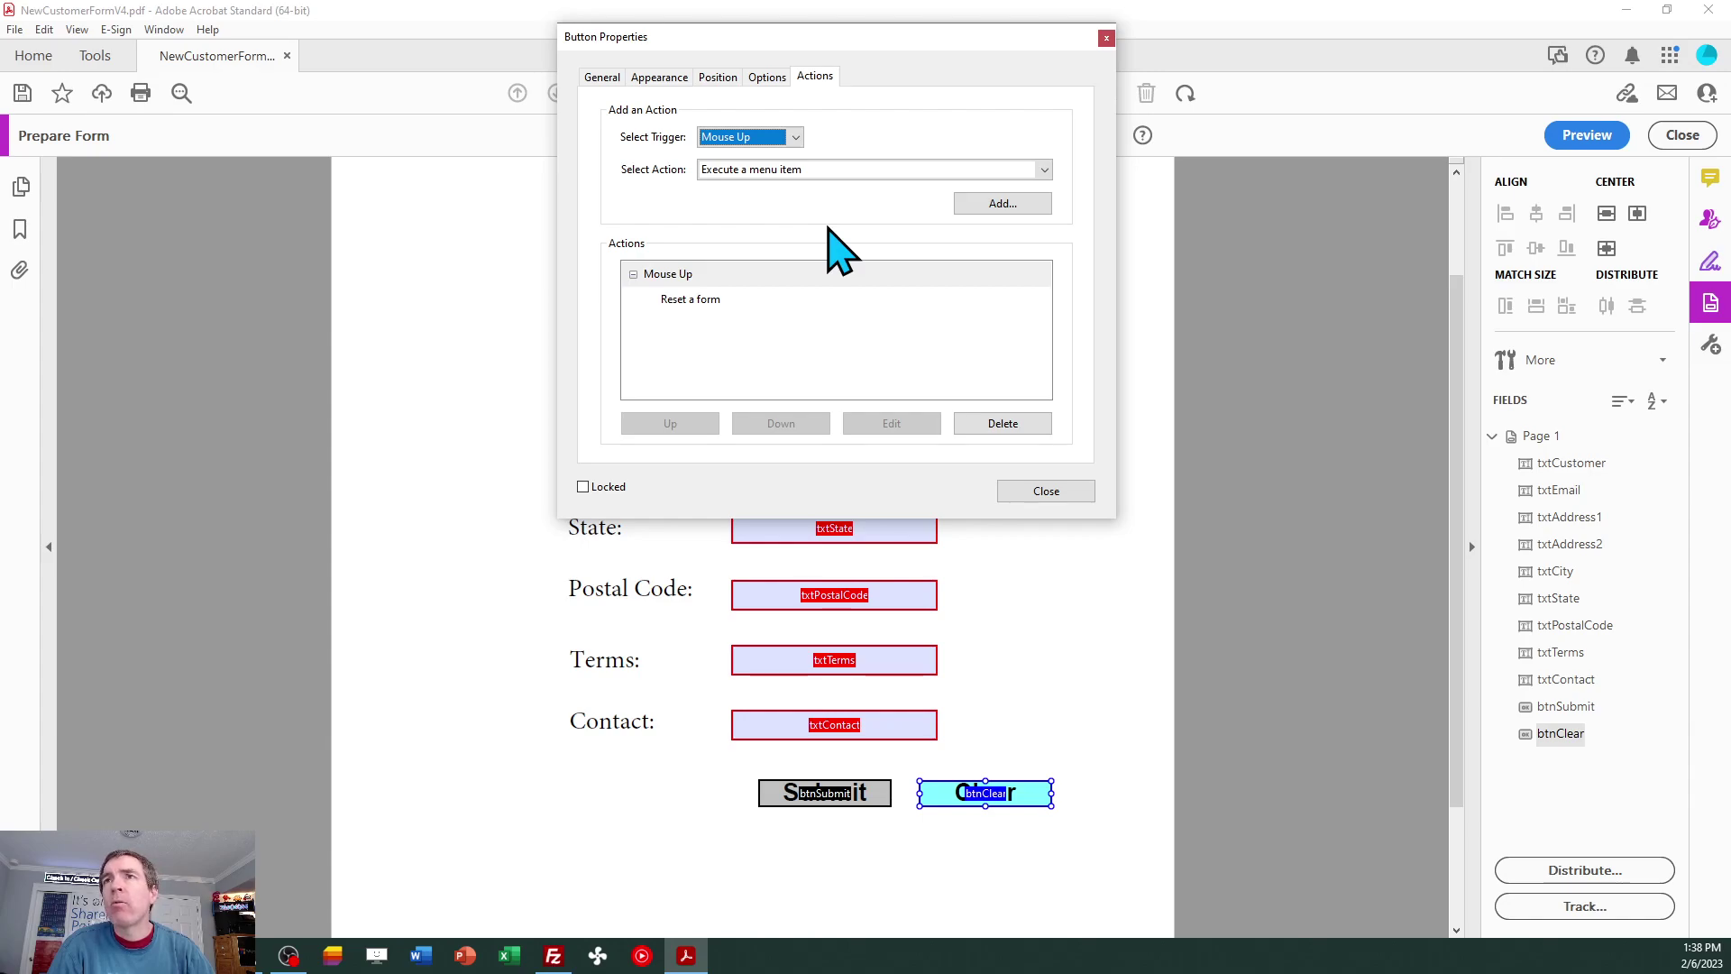
pyautogui.click(707, 301)
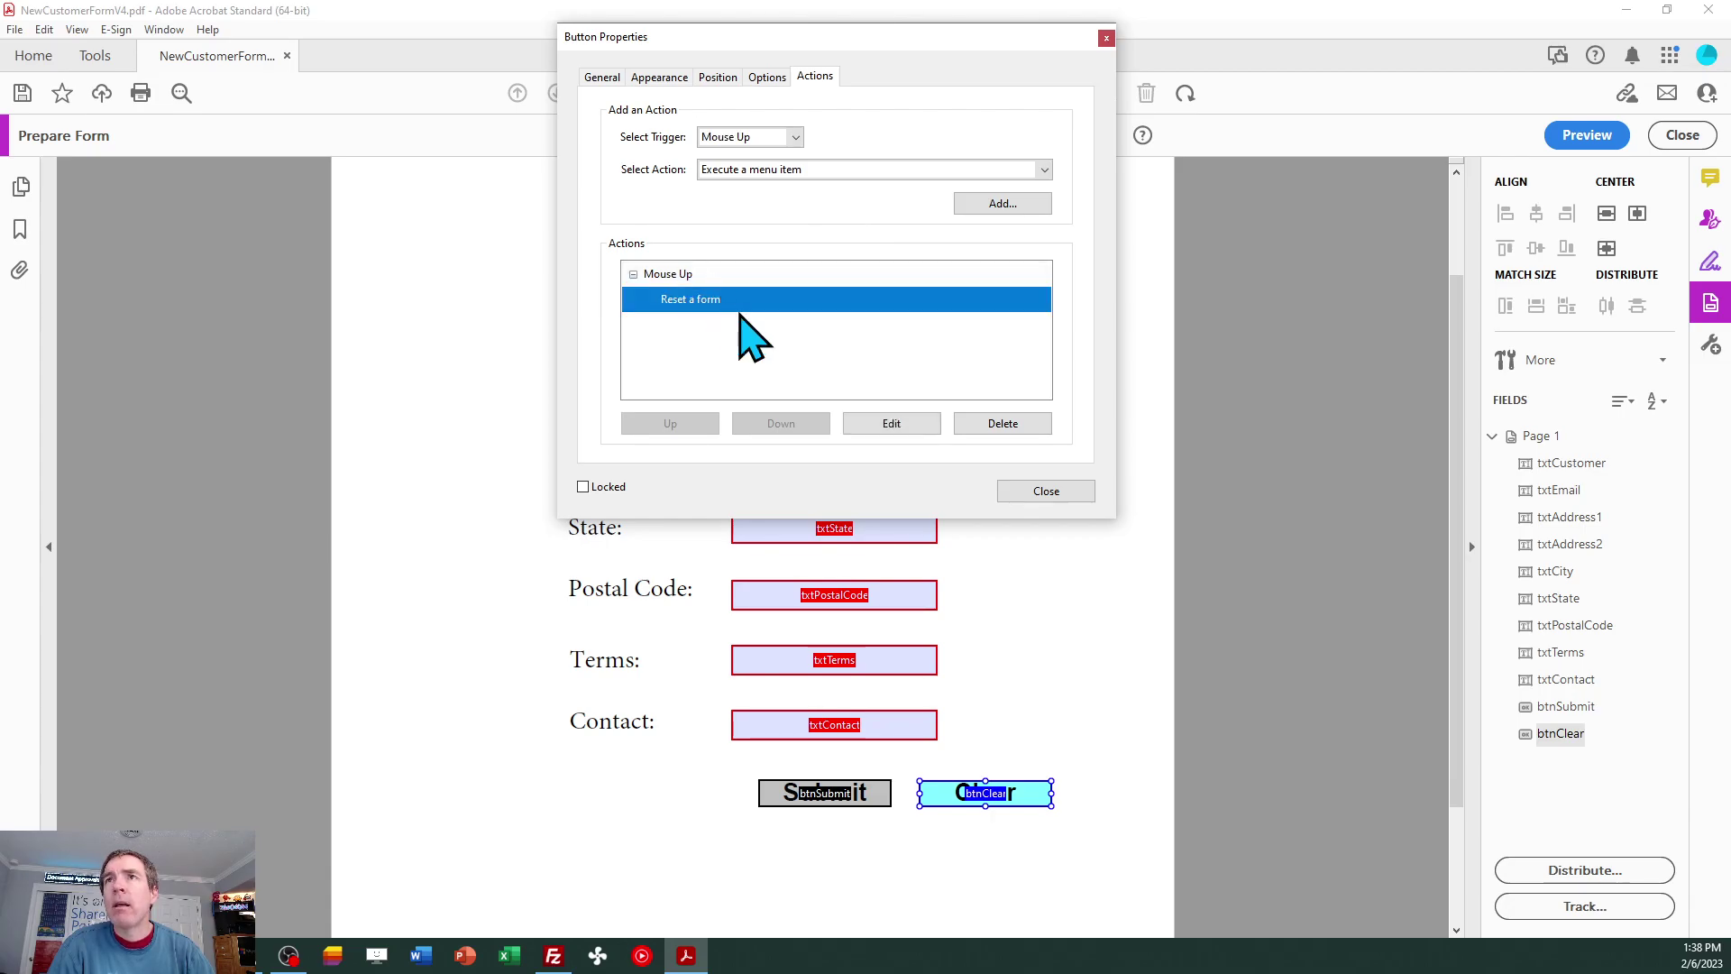
pyautogui.click(892, 423)
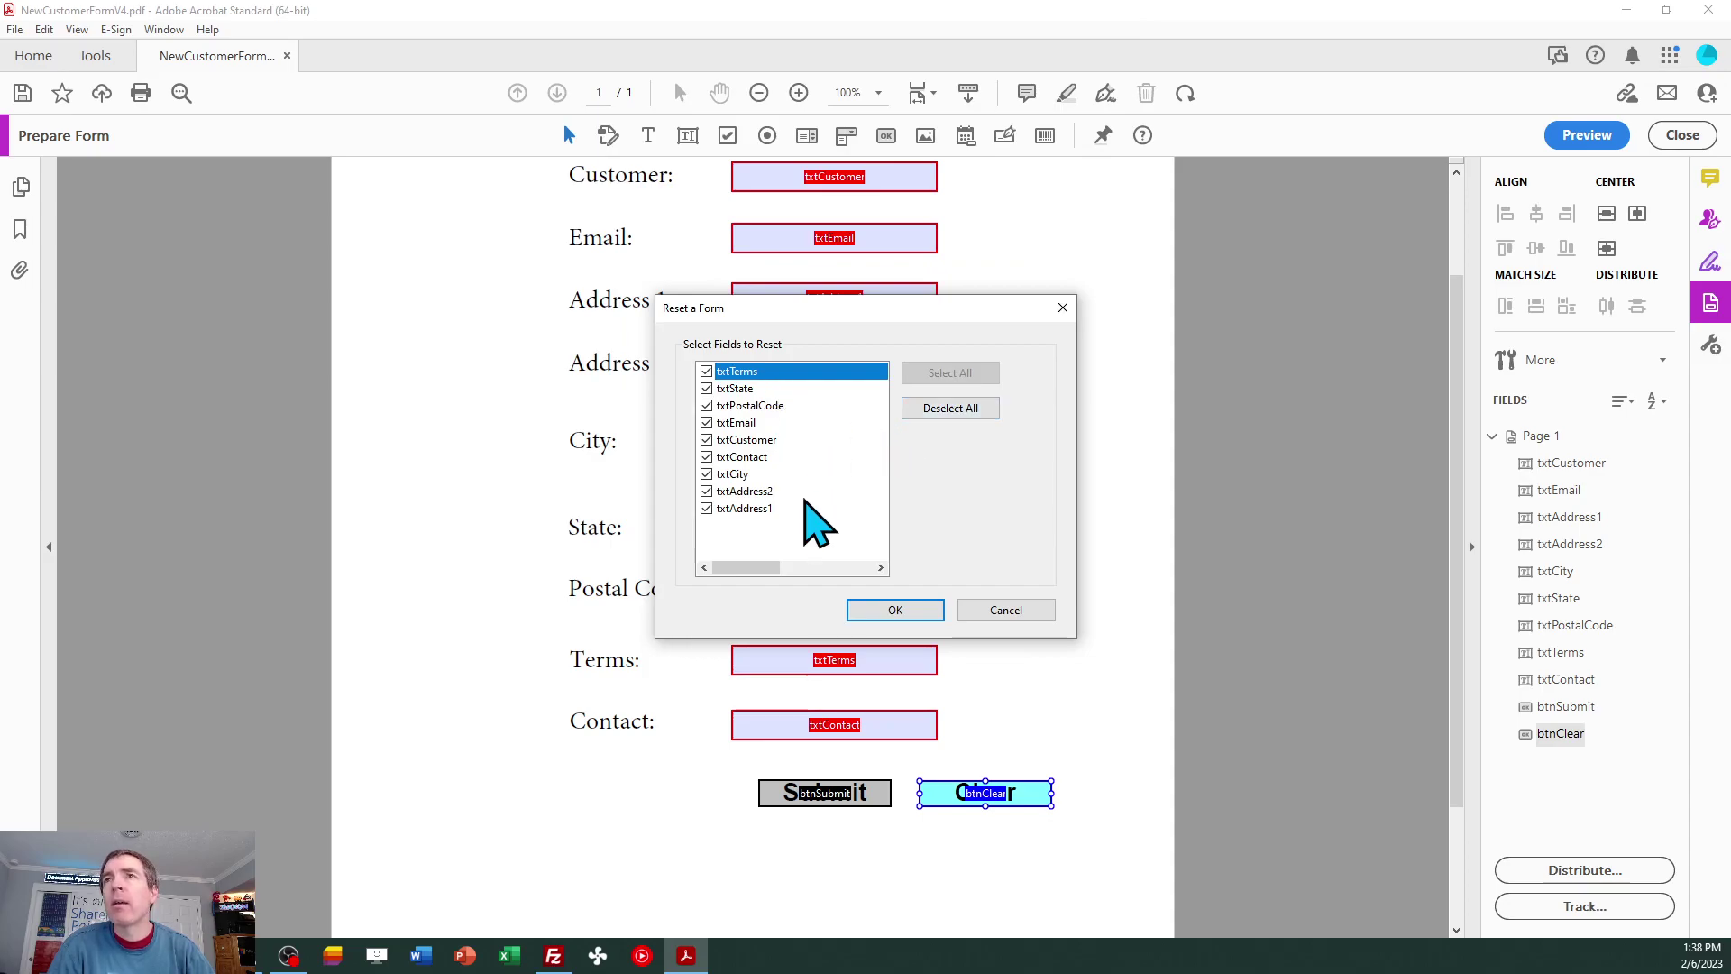
pyautogui.click(1025, 609)
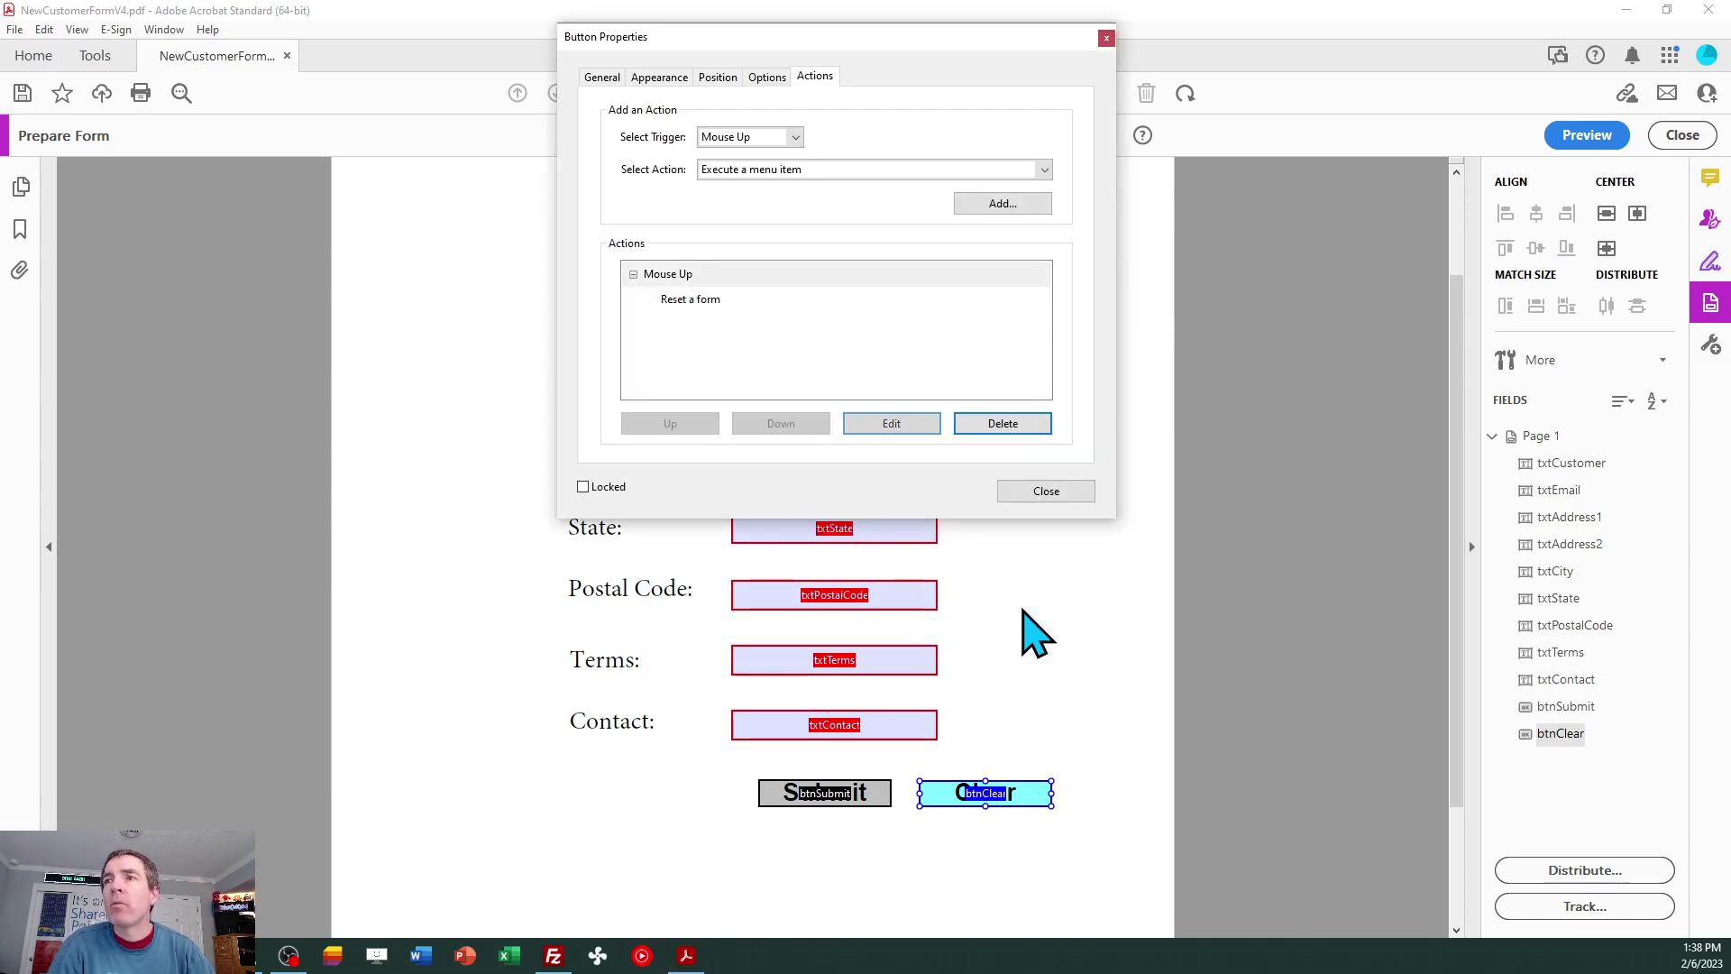
pyautogui.click(1045, 492)
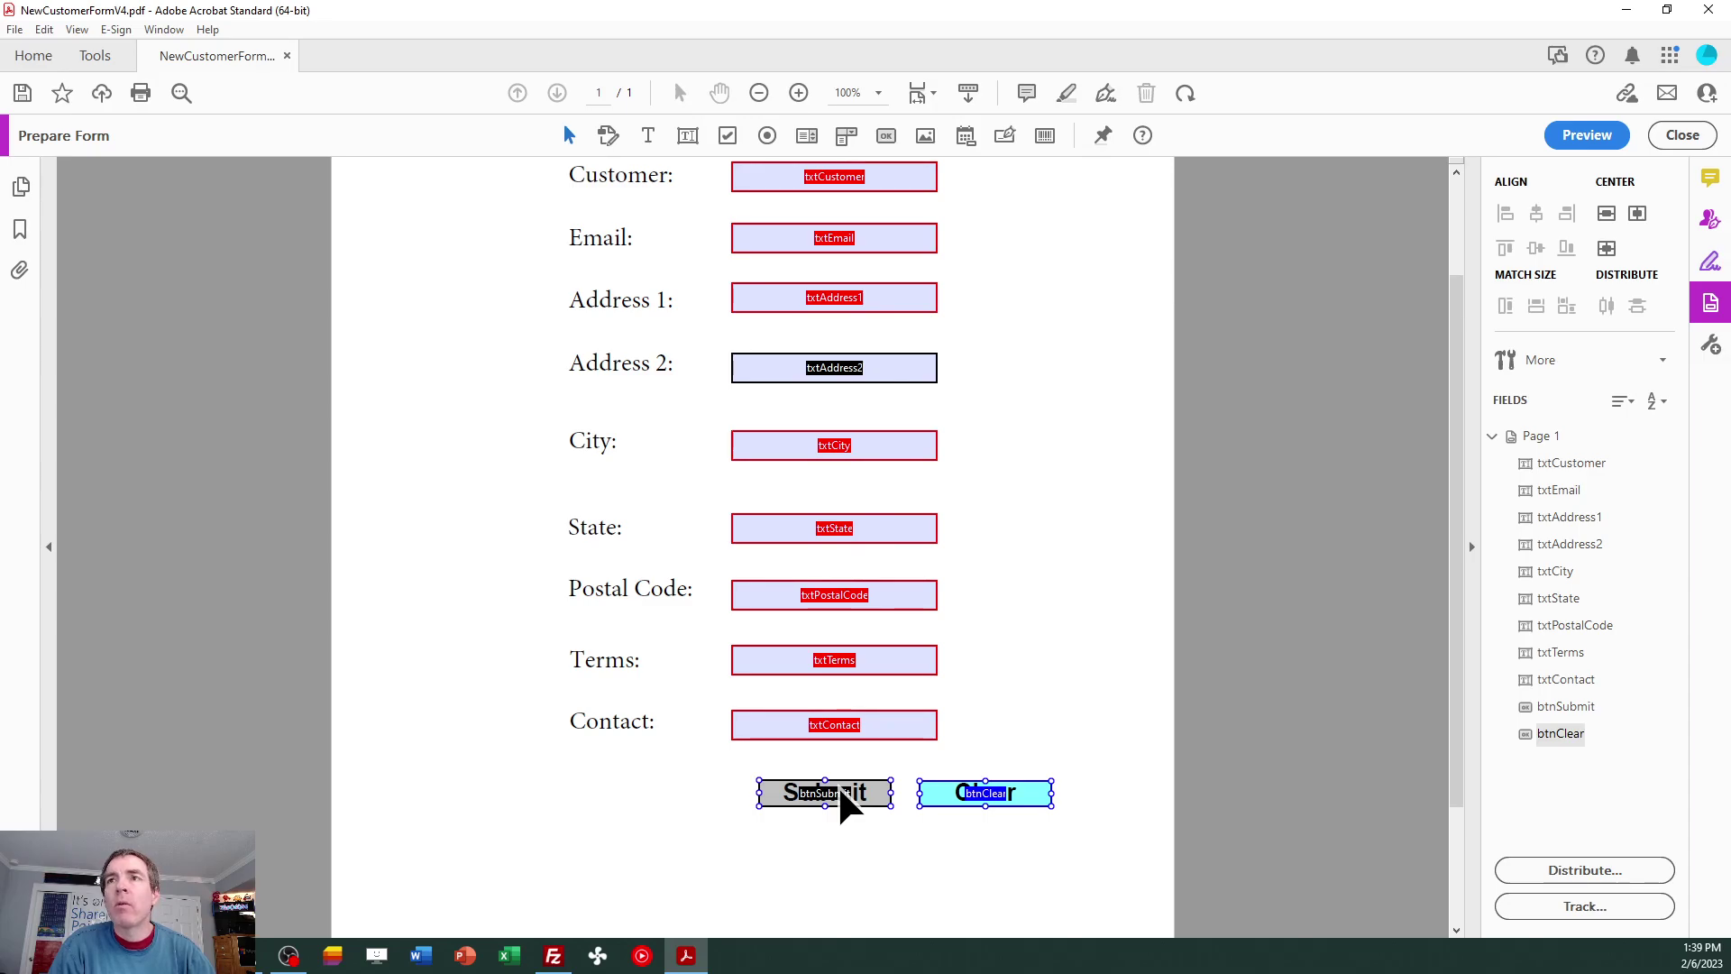
# Open btnSubmit's Button Properties, showing its single Mouse Up submit-form action.
pyautogui.doubleClick(838, 788)
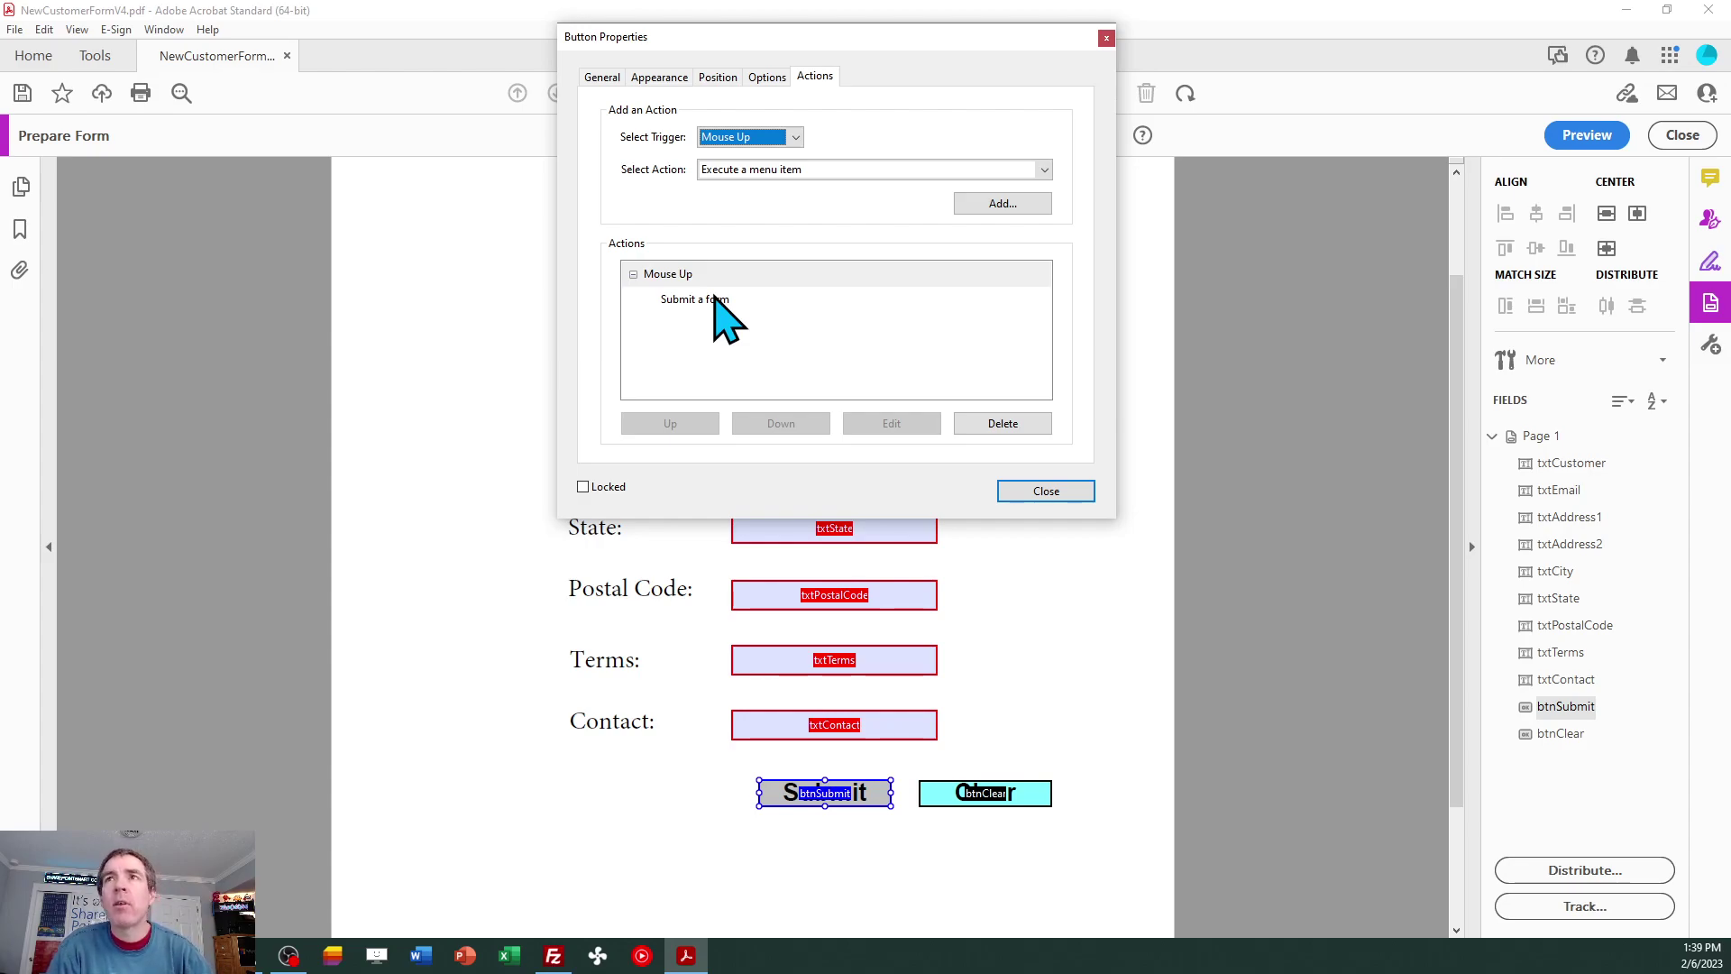
# Open the Submit a form settings and inspect the mailto URL's IMPORT CUSTOMER CONTACT subject.
pyautogui.click(715, 302)
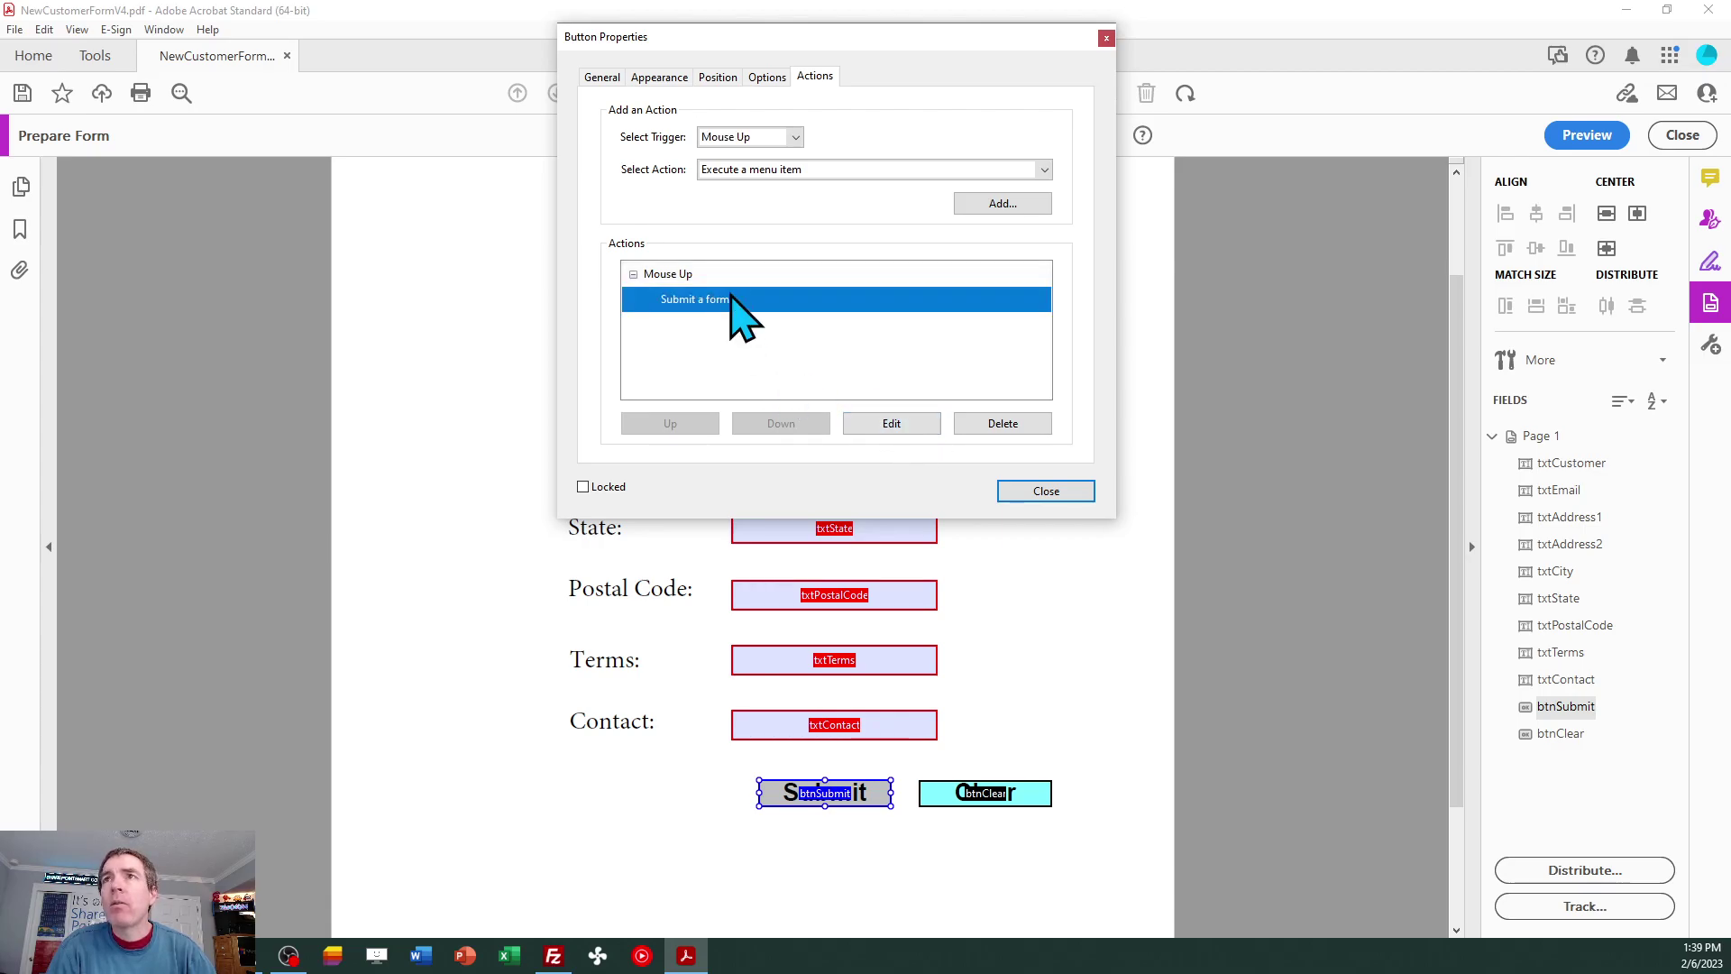
pyautogui.click(906, 424)
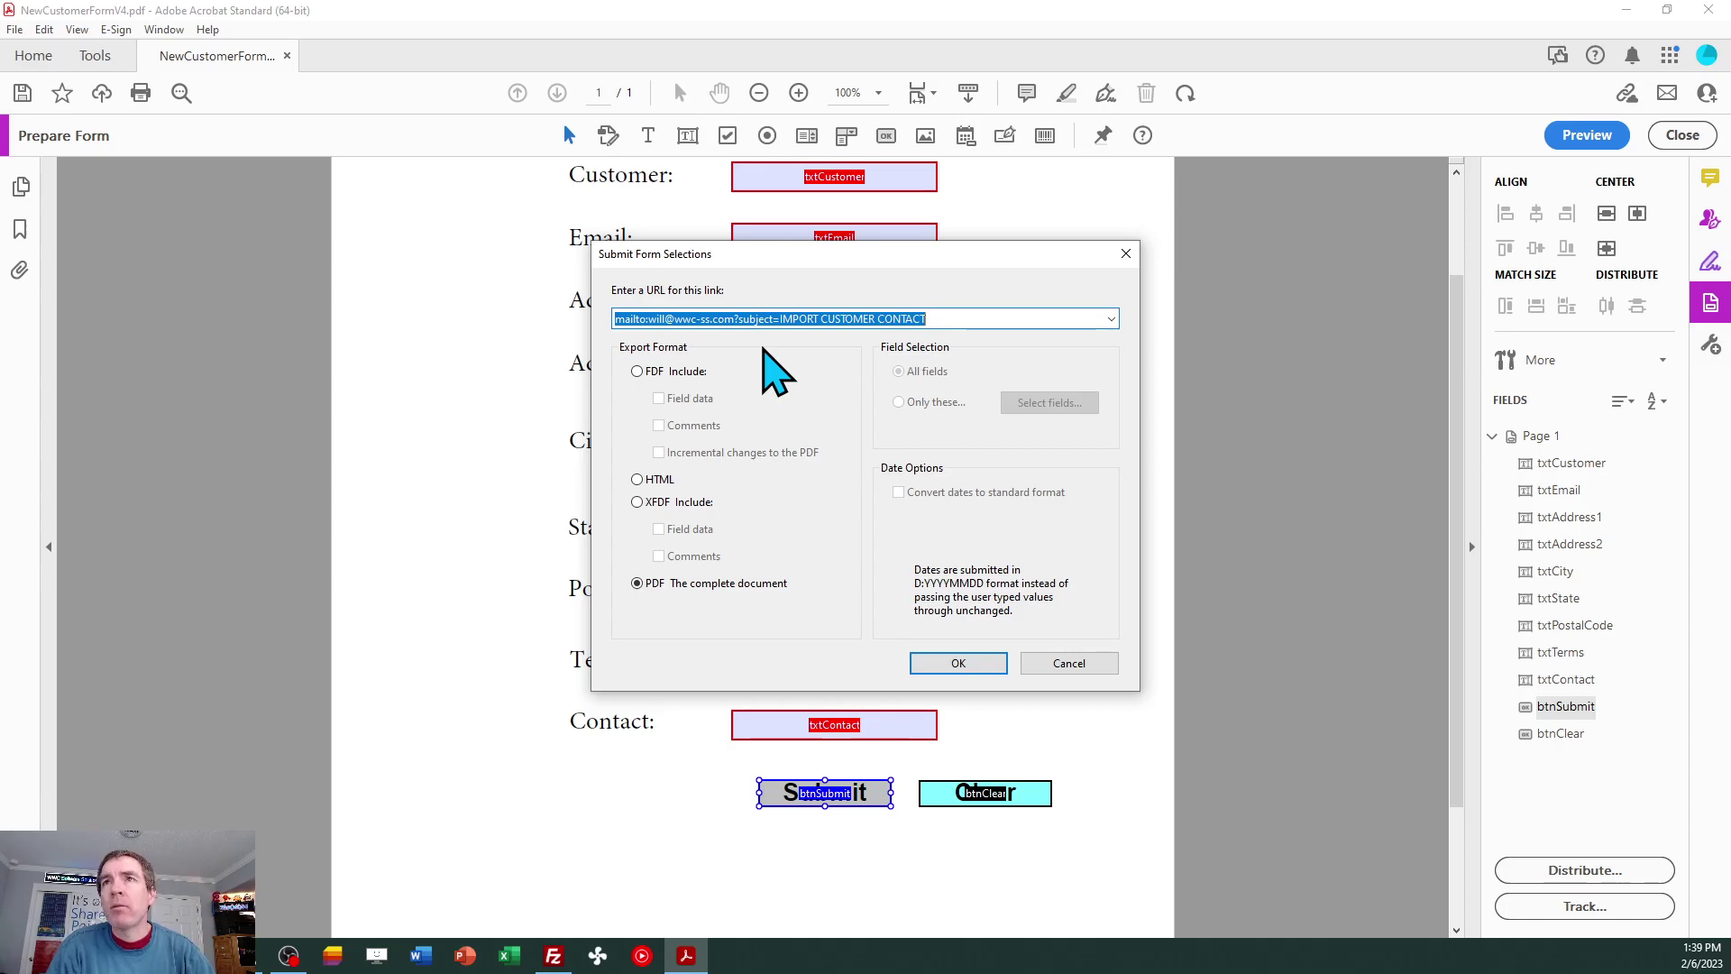
pyautogui.click(663, 319)
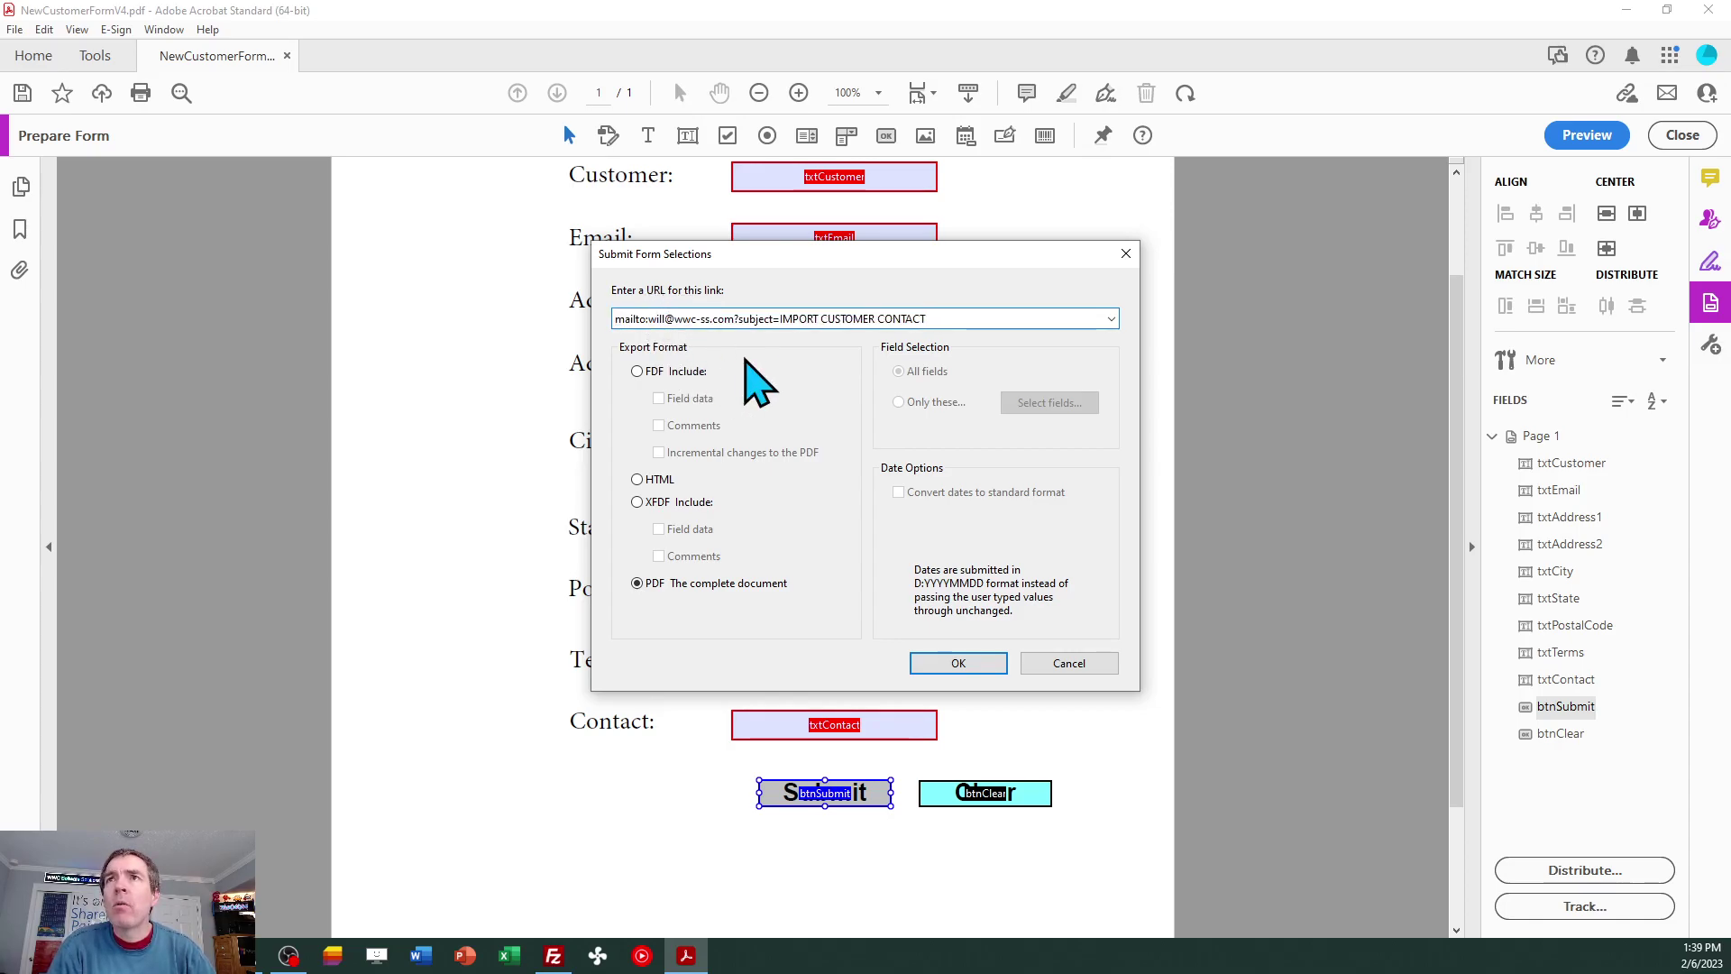
pyautogui.hotkey('shift', 'Left')
pyautogui.hotkey('shift', 'Left')
pyautogui.hotkey('shift', 'Left')
pyautogui.hotkey('shift', 'Left')
pyautogui.hotkey('shift', 'Left')
pyautogui.hotkey('shift', 'Left')
pyautogui.hotkey('shift', 'Left')
pyautogui.press('Right')
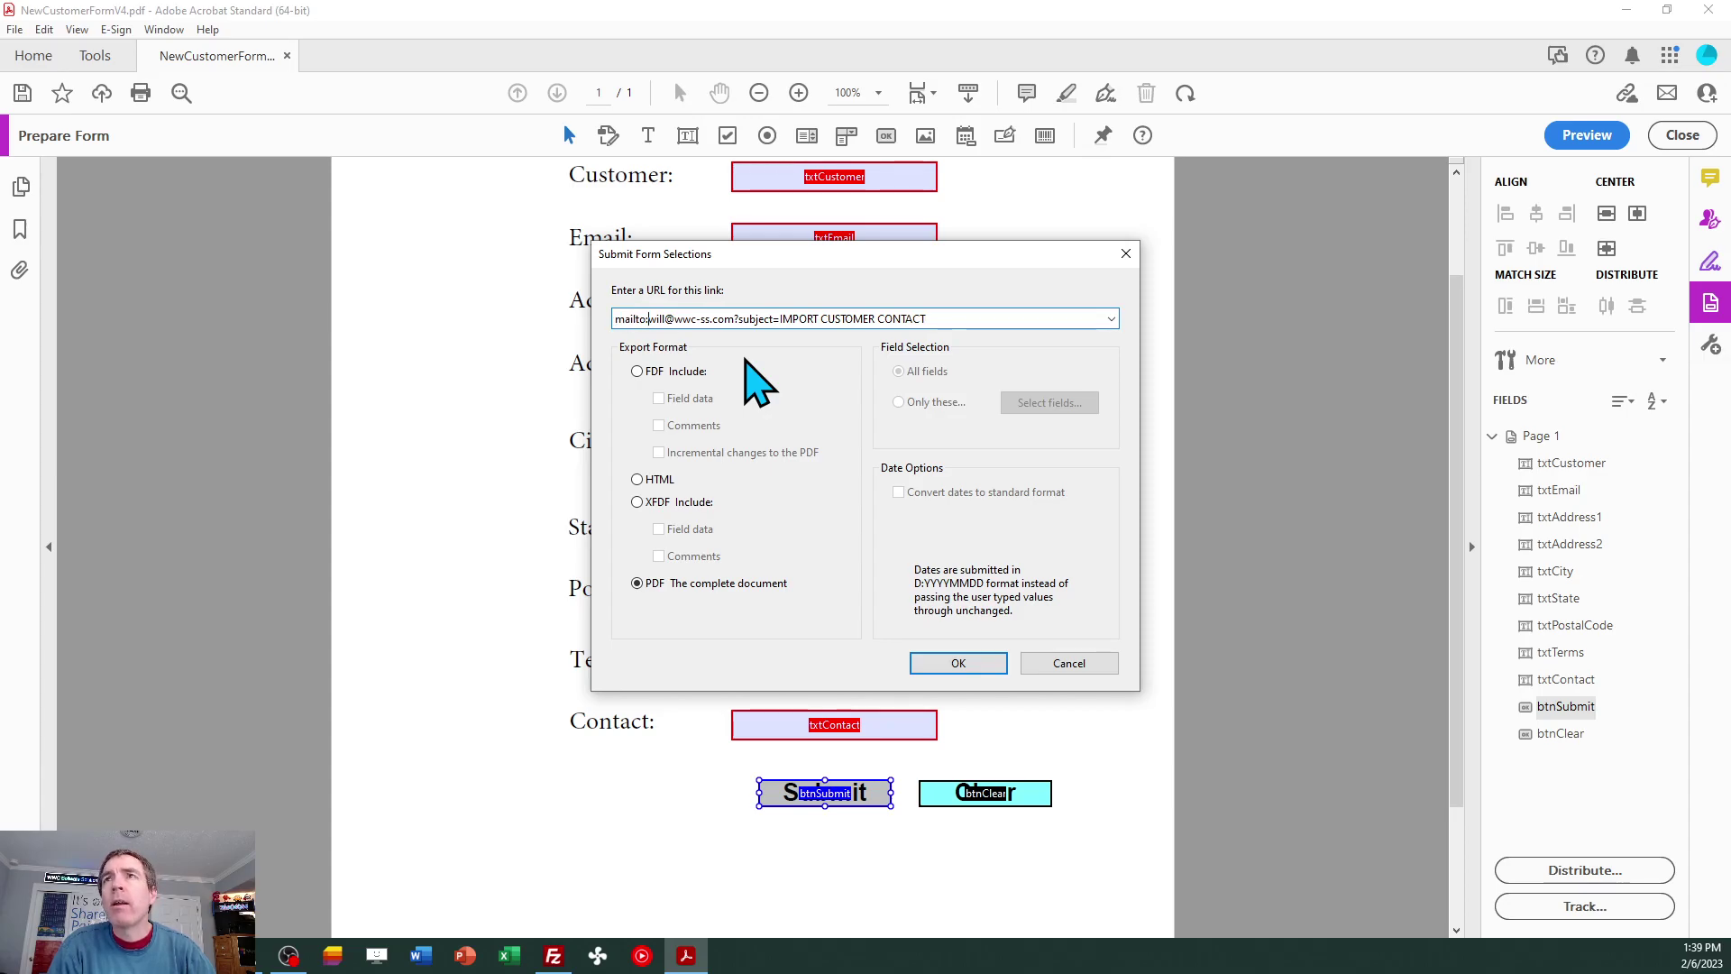
pyautogui.press('Right')
pyautogui.press('Right')
pyautogui.press('Right')
pyautogui.press('Right')
pyautogui.press('Right')
pyautogui.press('Right')
pyautogui.press('Right')
pyautogui.press('Right')
pyautogui.press('Right')
pyautogui.press('Right')
pyautogui.press('Right')
pyautogui.press('Right')
pyautogui.press('Right')
pyautogui.press('Right')
pyautogui.press('Right')
pyautogui.press('Right')
pyautogui.press('Right')
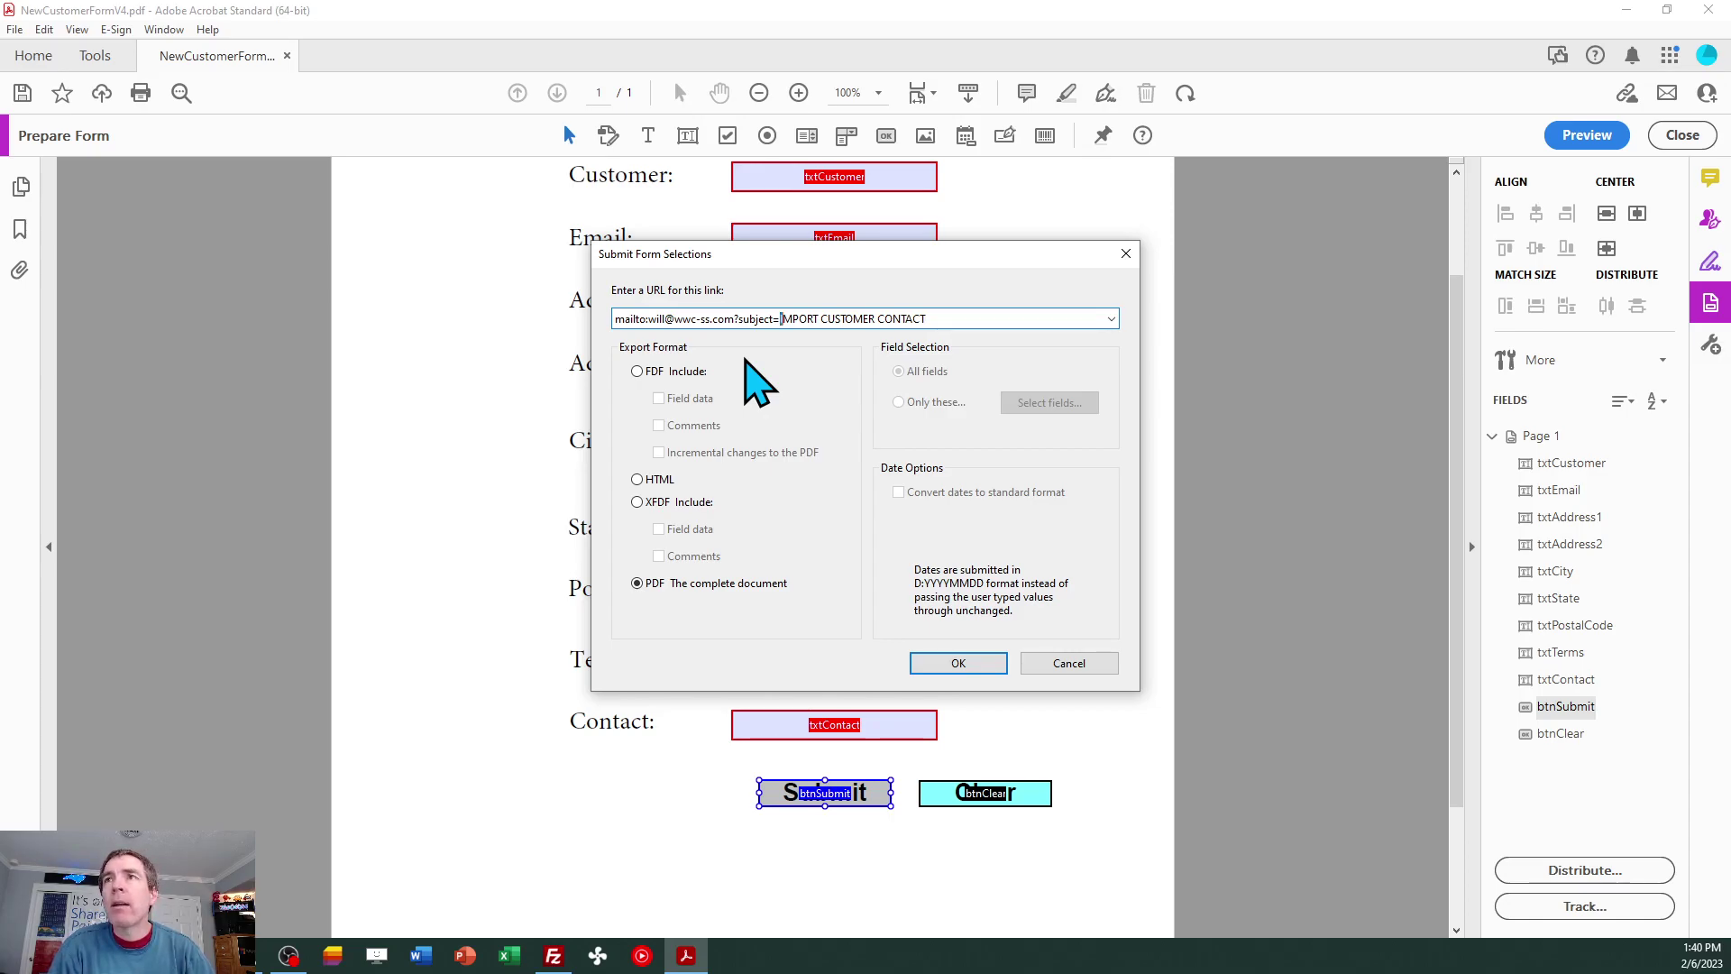
pyautogui.hotkey('ctrl', 'shift', 'Right')
pyautogui.hotkey('ctrl', 'shift', 'Right')
pyautogui.hotkey('ctrl', 'shift', 'Right')
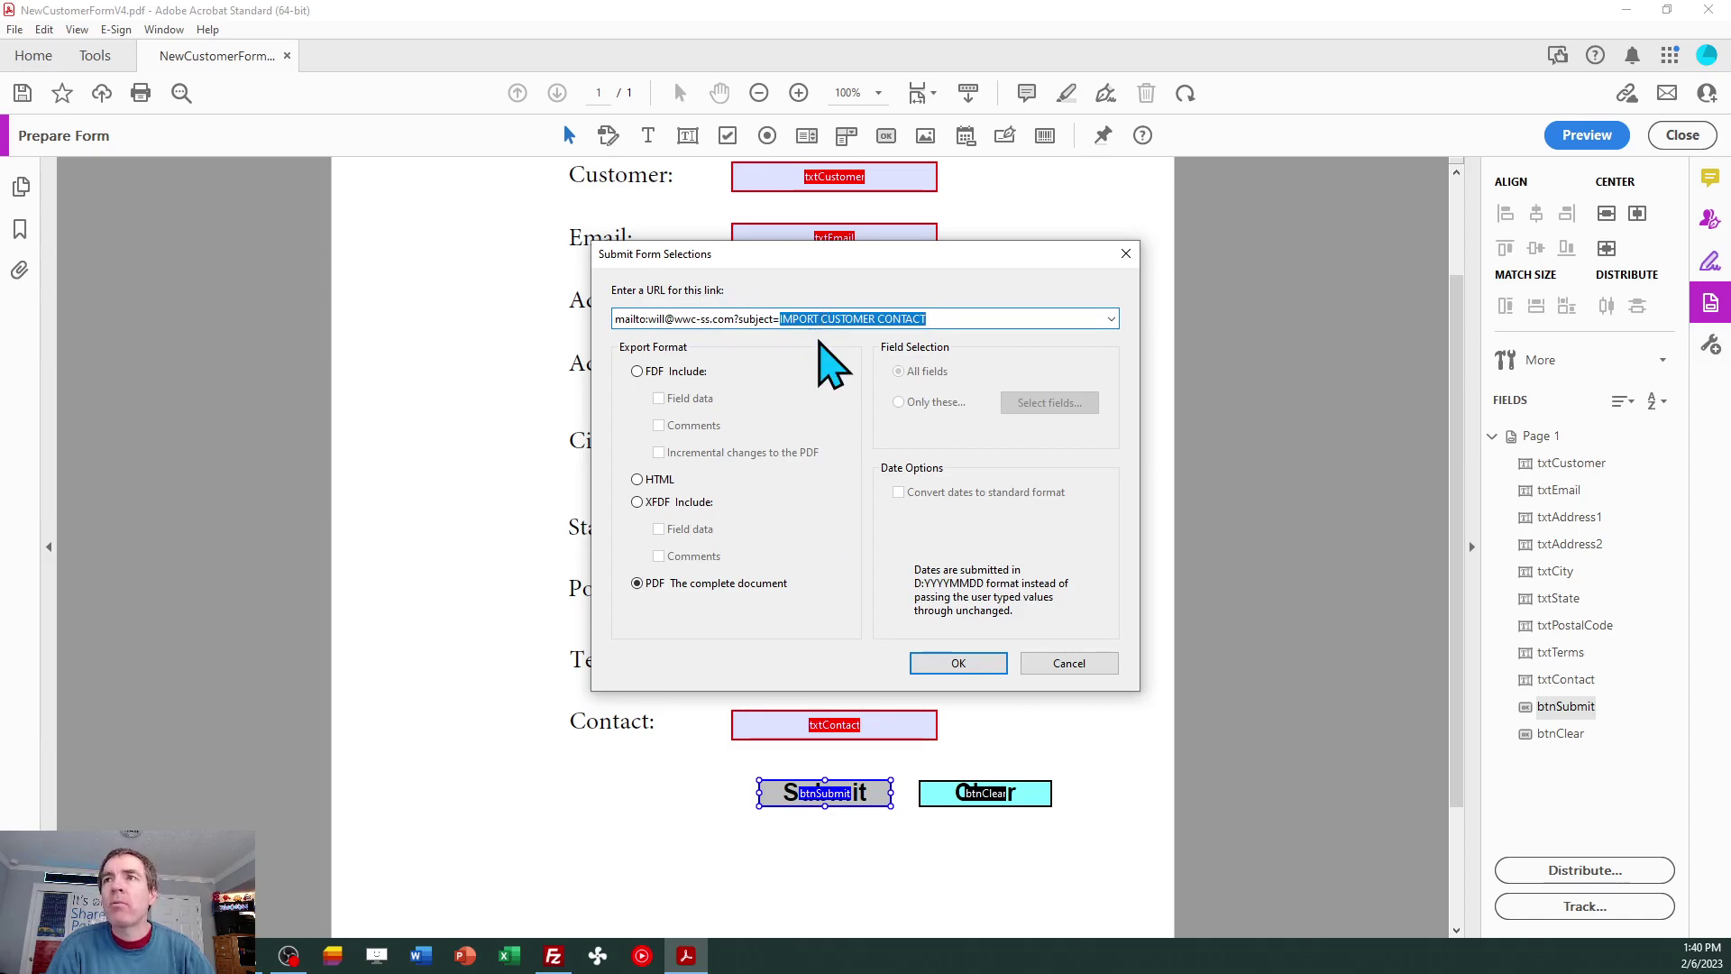
# Confirm the submit settings, close the Submit button's properties, and exit Acrobat via the save prompt.
pyautogui.click(958, 664)
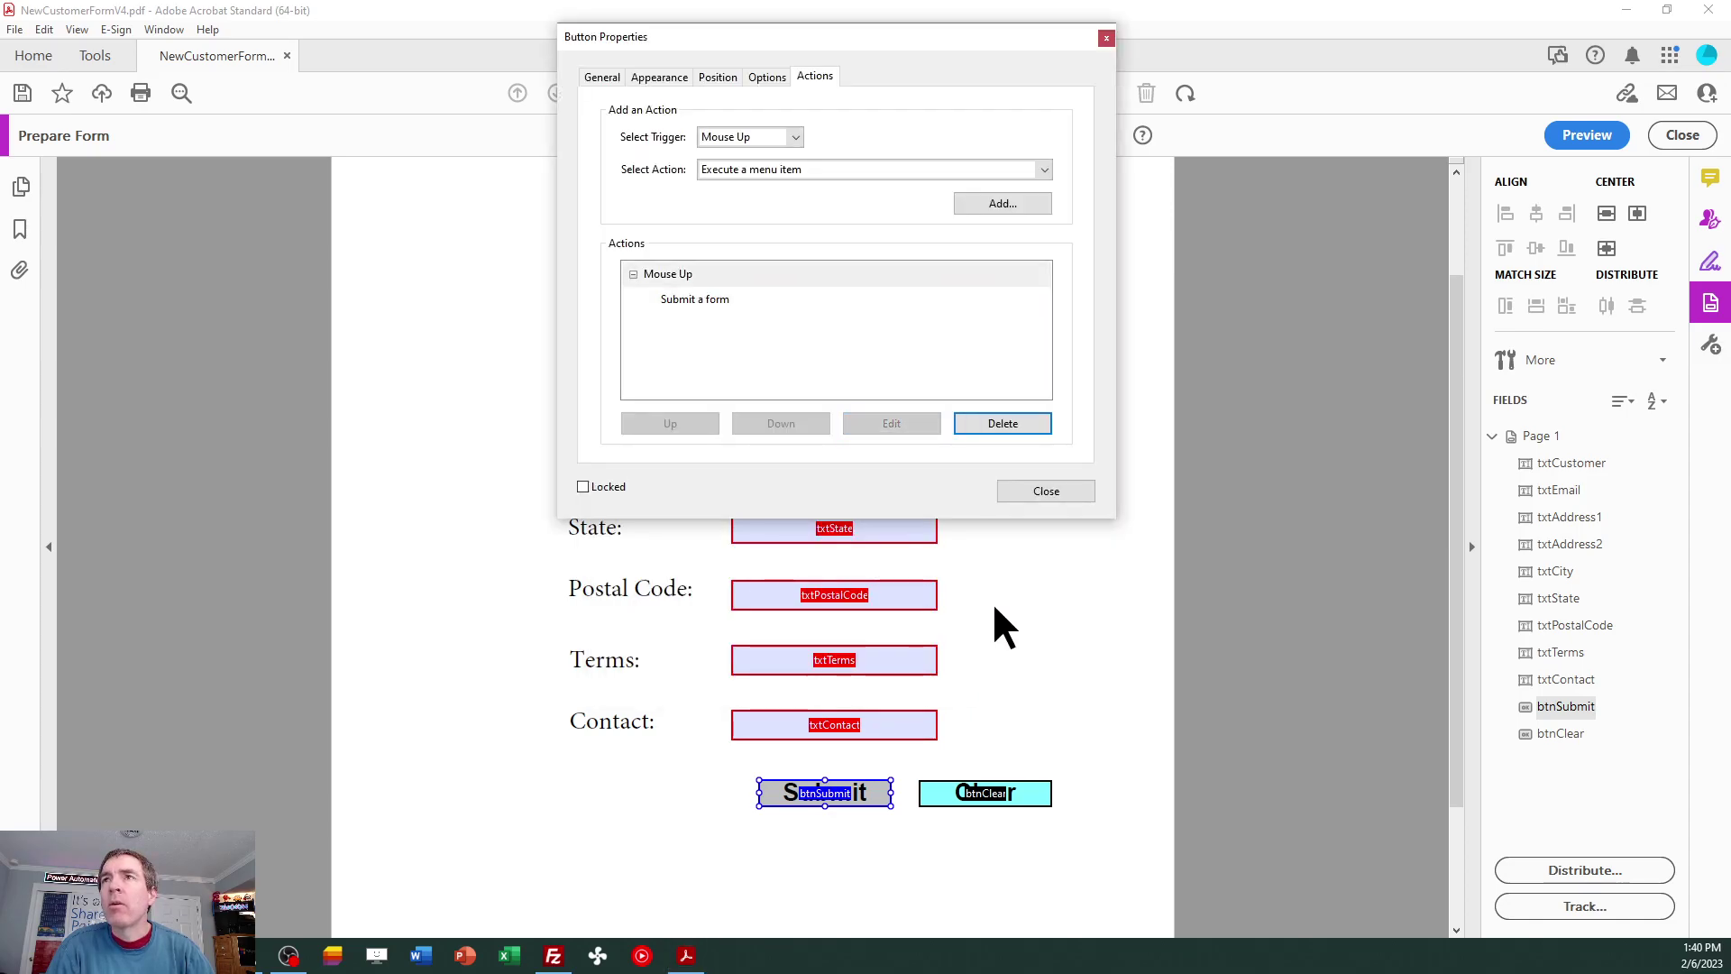
pyautogui.click(1051, 489)
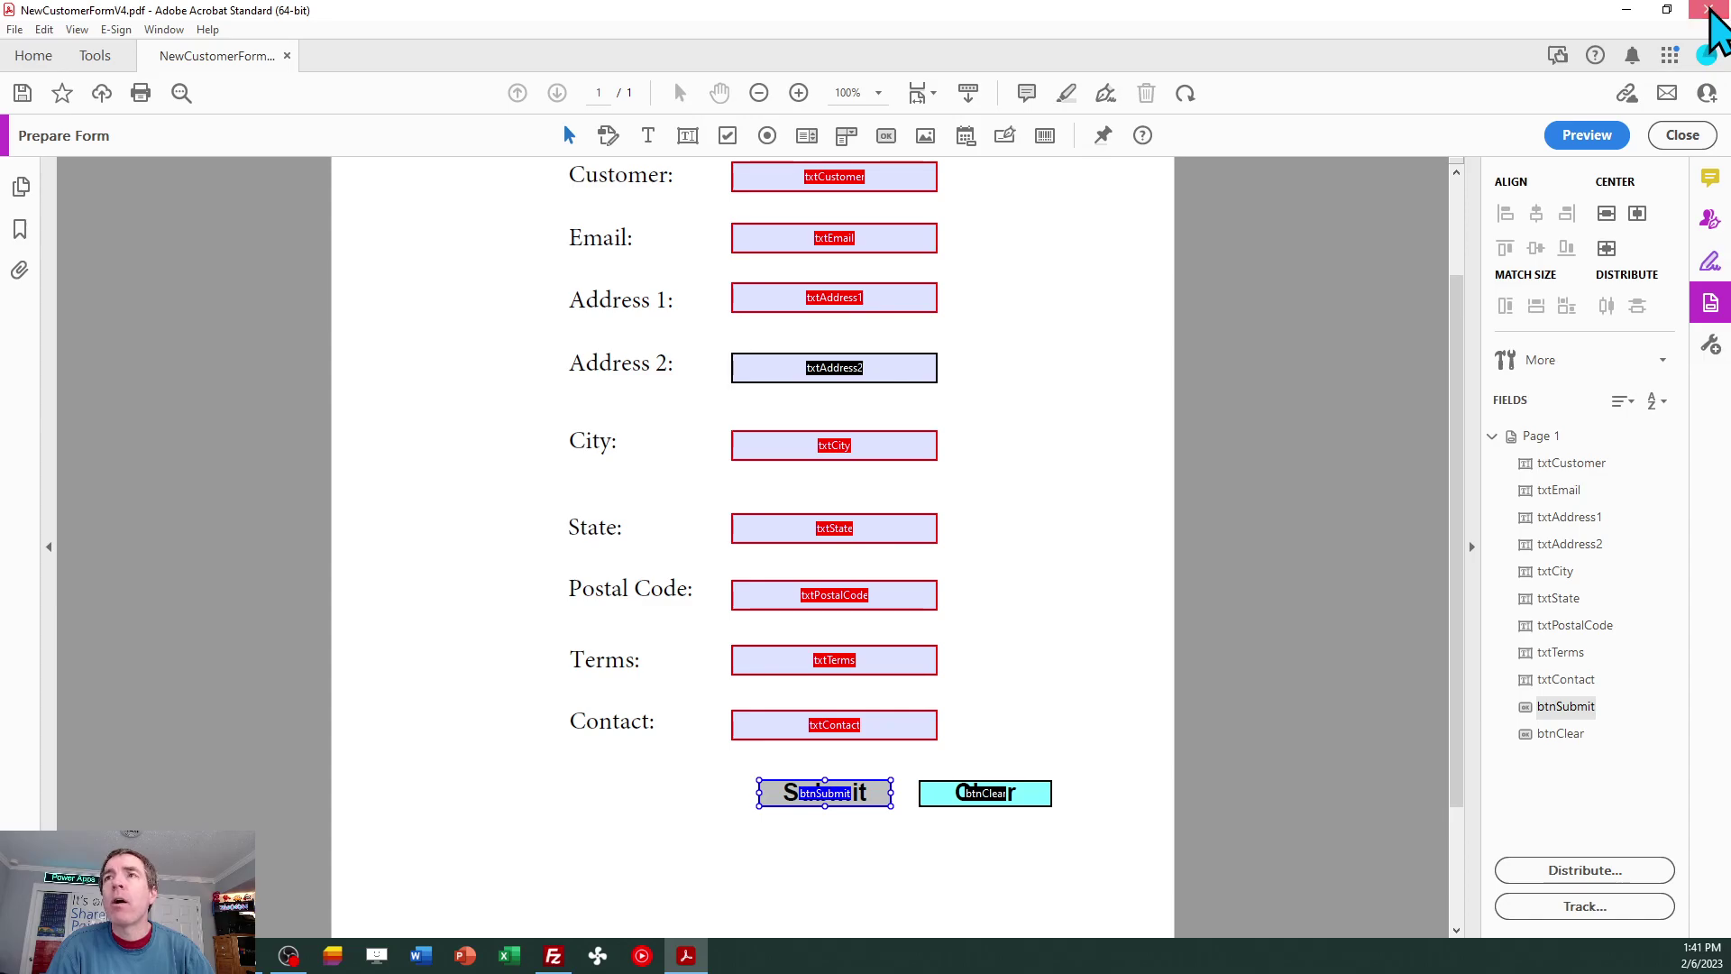
pyautogui.click(1711, 11)
pyautogui.click(963, 513)
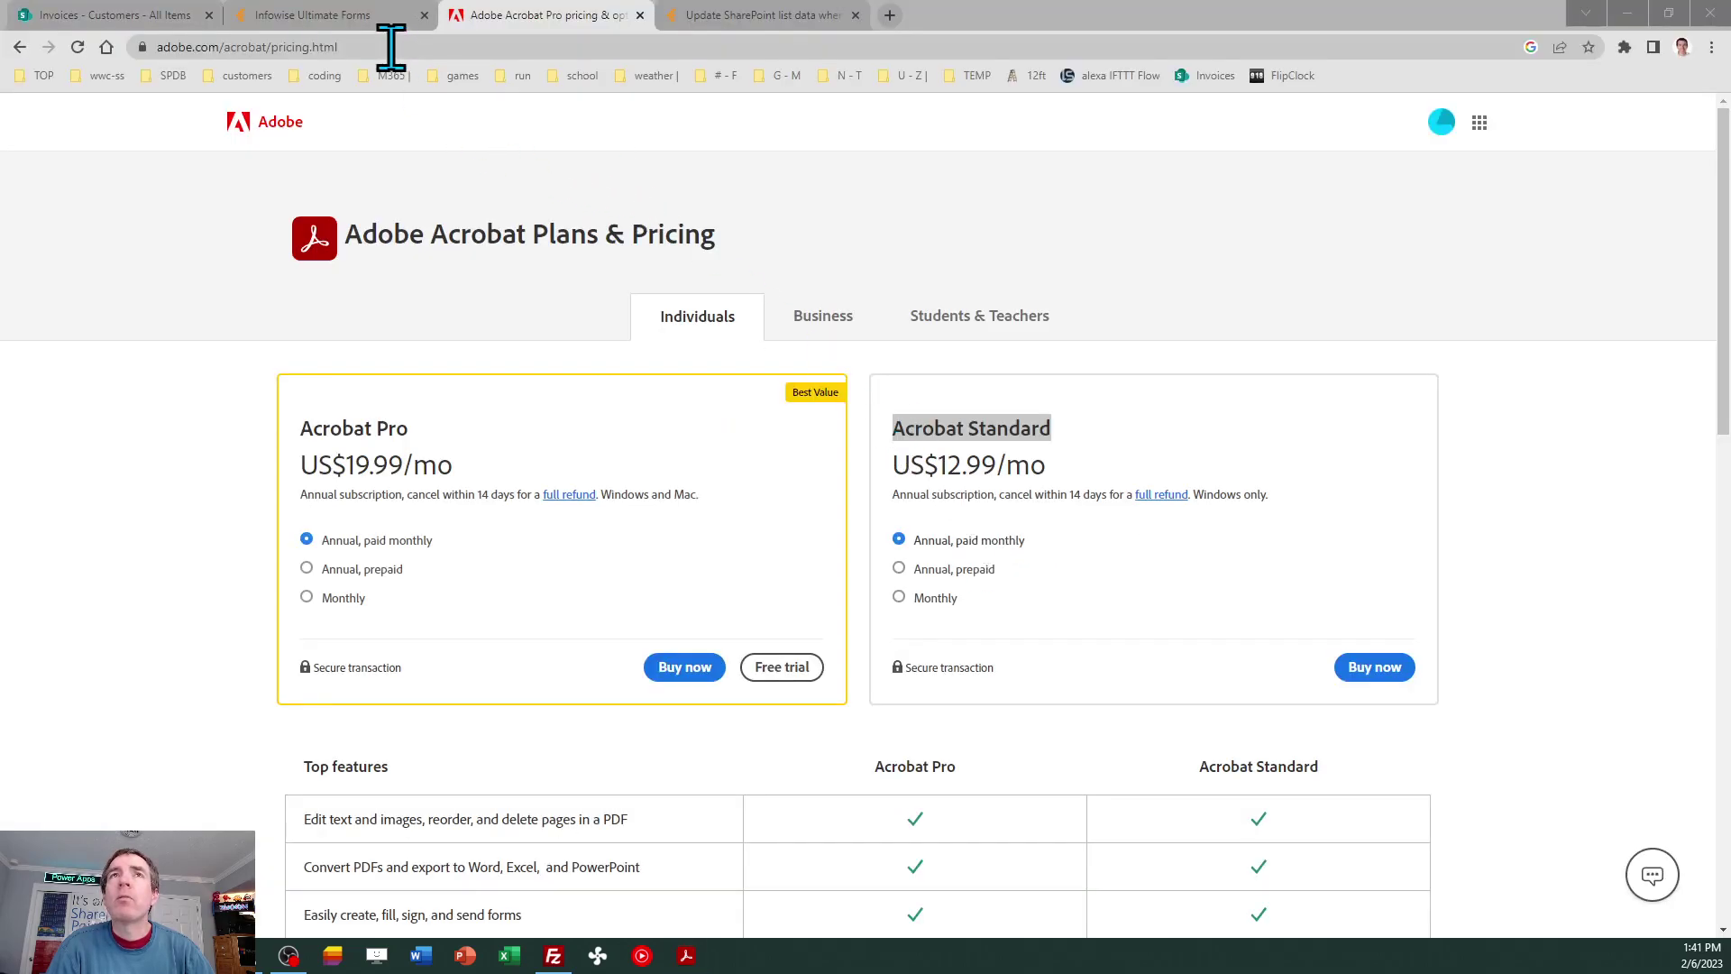
# Switch to the browser tab with the Invoices site's Customers list in SharePoint.
pyautogui.click(126, 12)
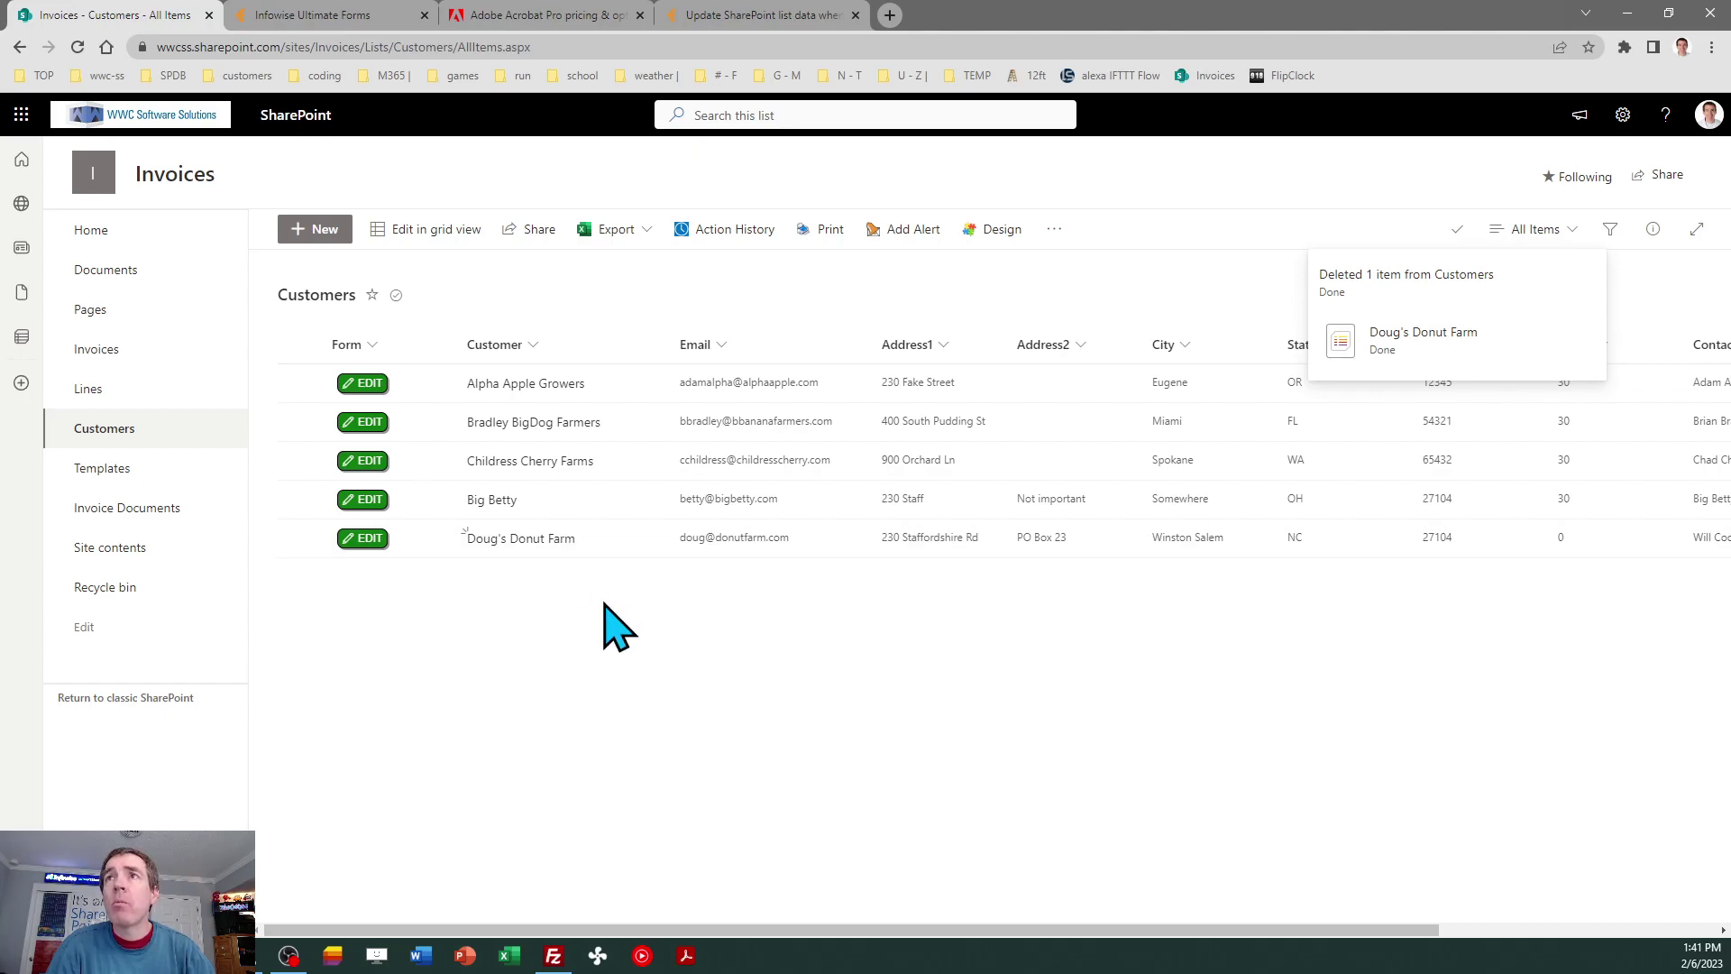
# Add a new Infowise import profile for the Customers list titled 'Import New Customer PDF'.
pyautogui.click(991, 231)
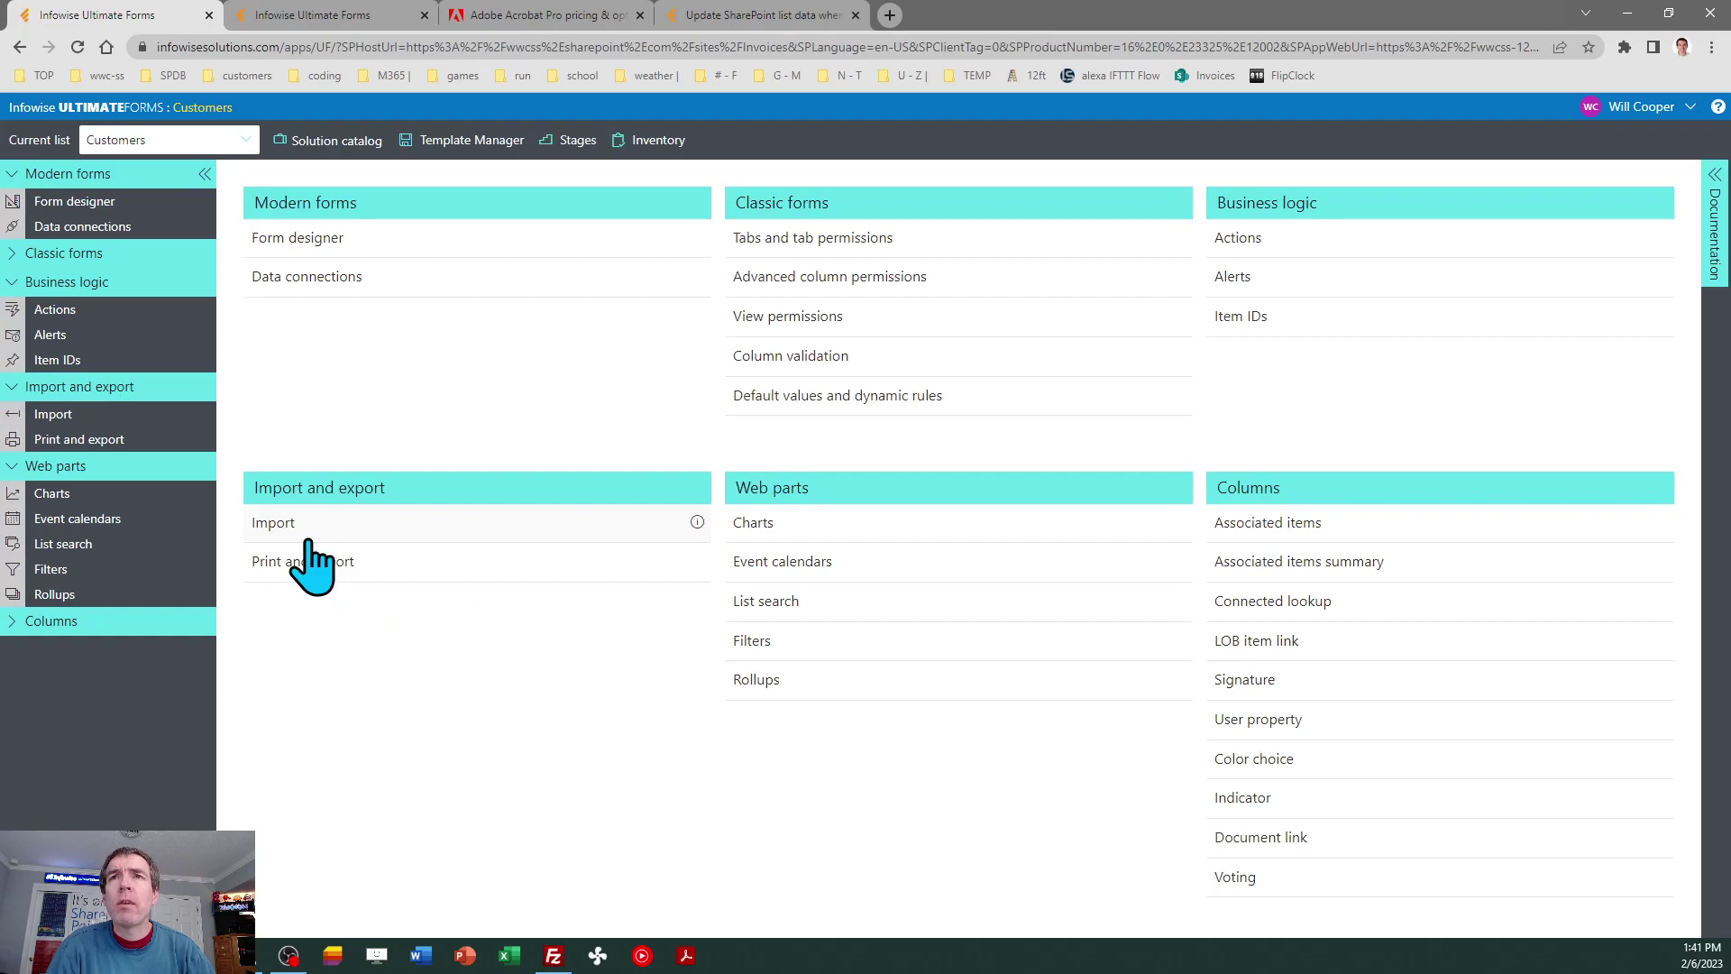
pyautogui.click(273, 523)
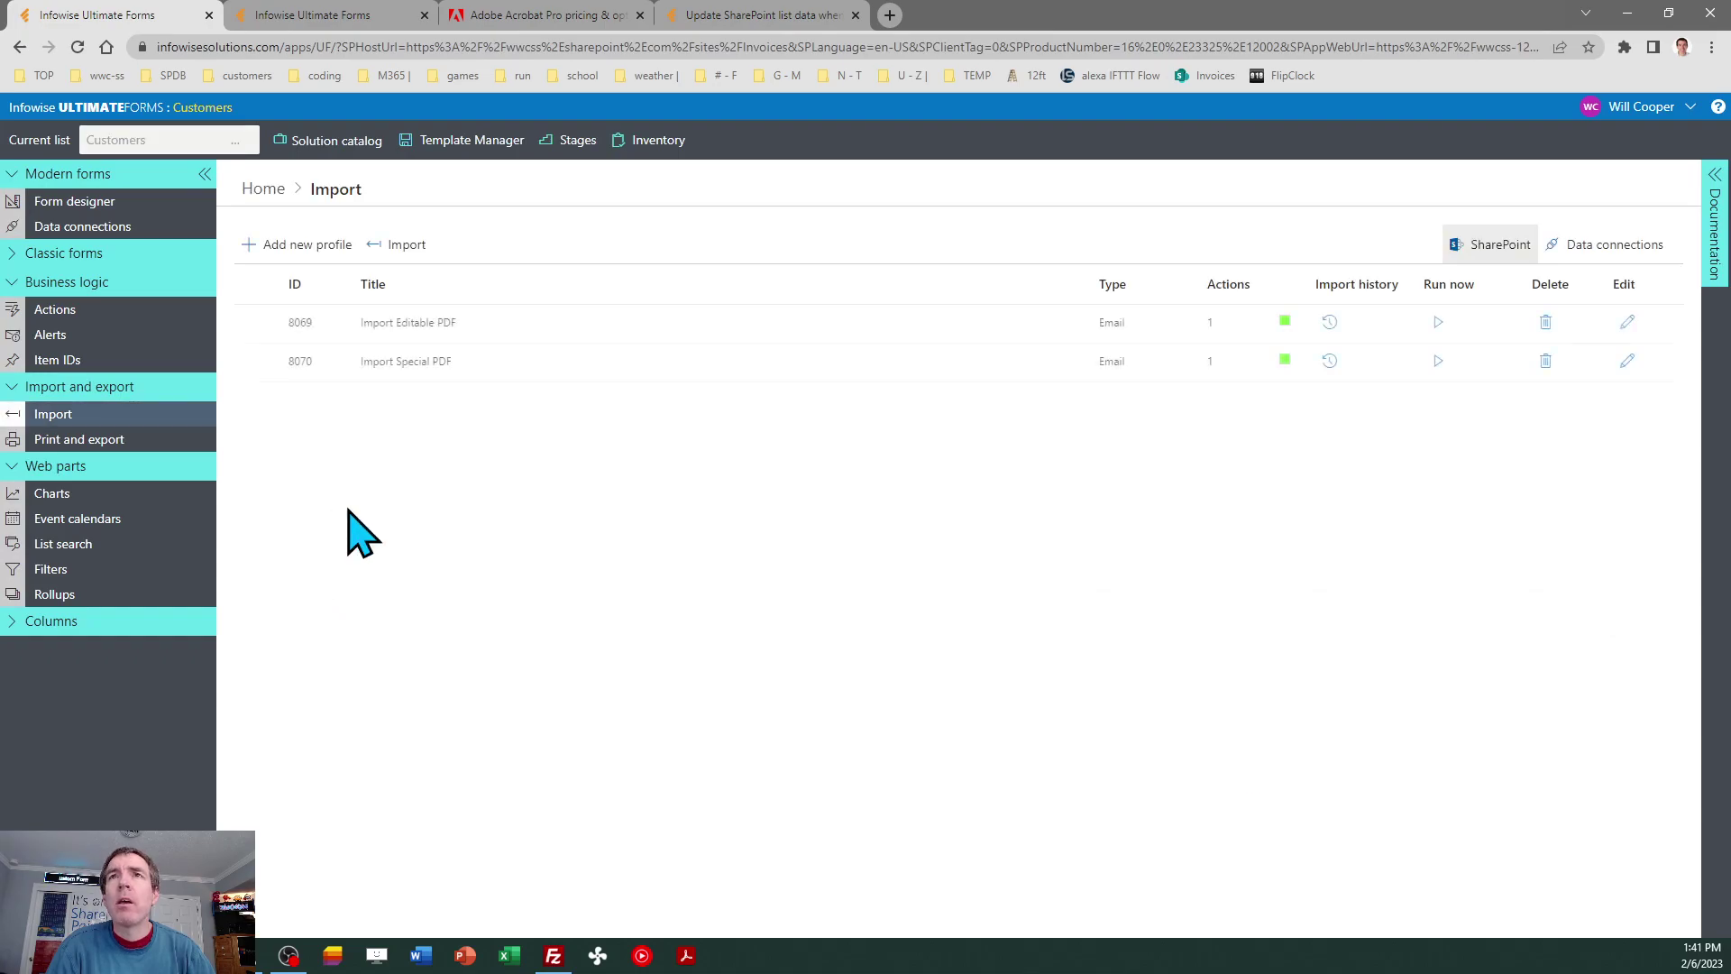
pyautogui.click(303, 261)
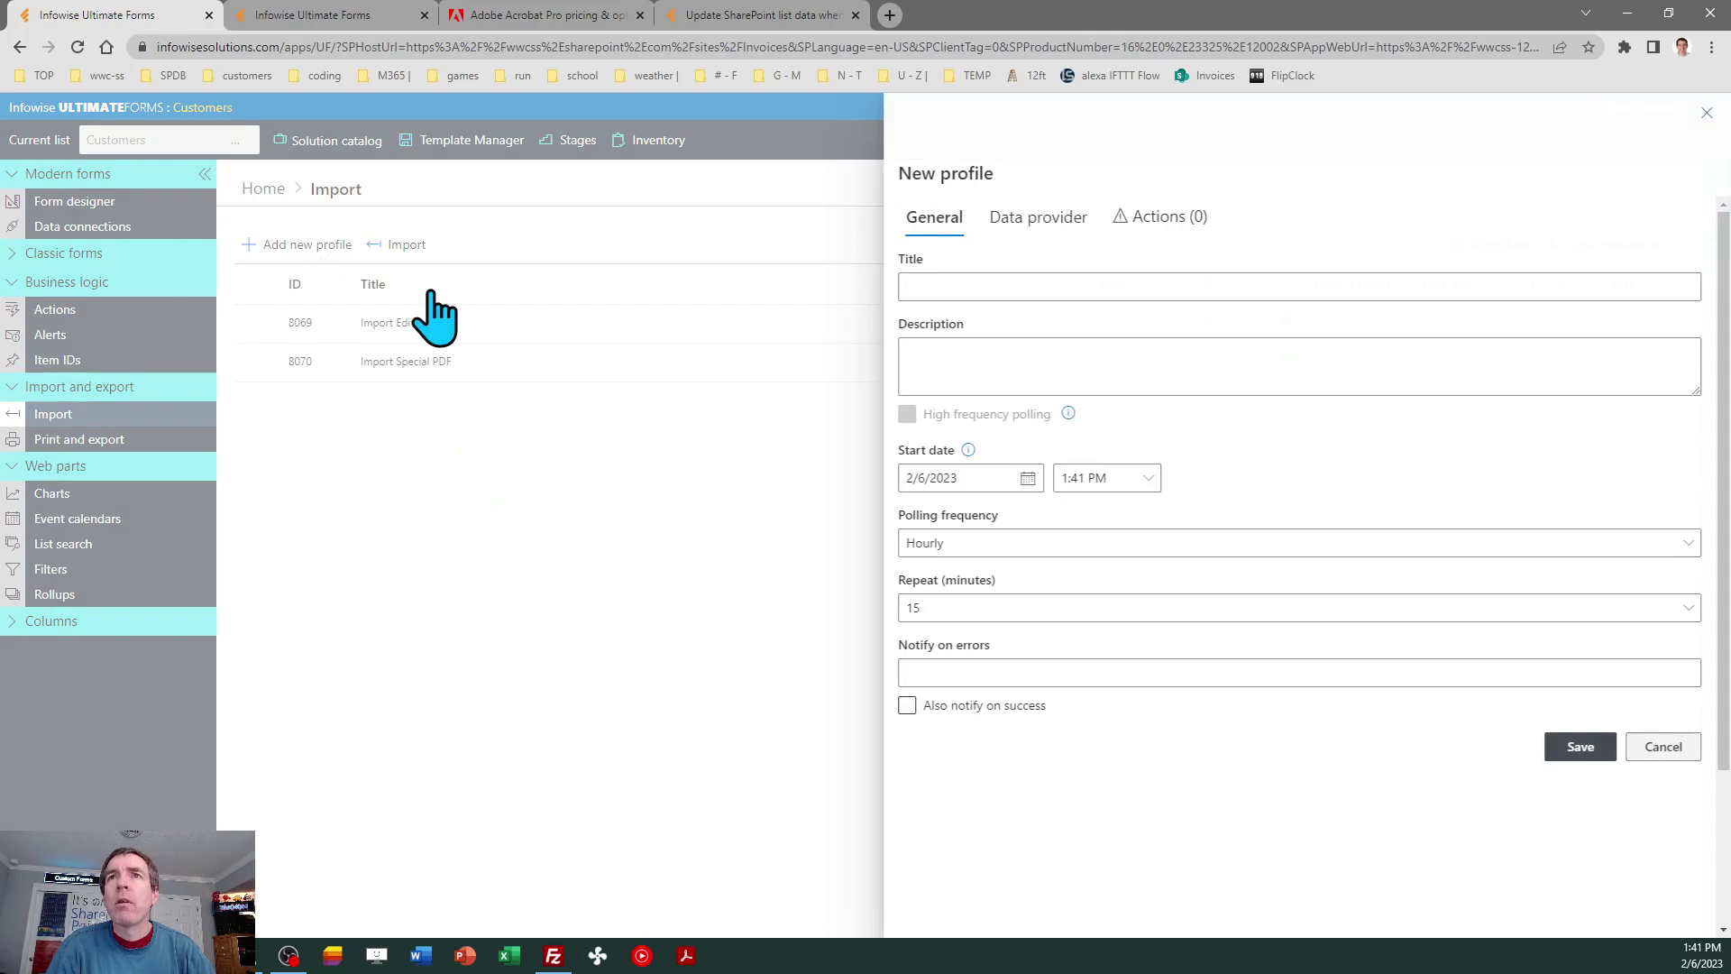
pyautogui.click(940, 285)
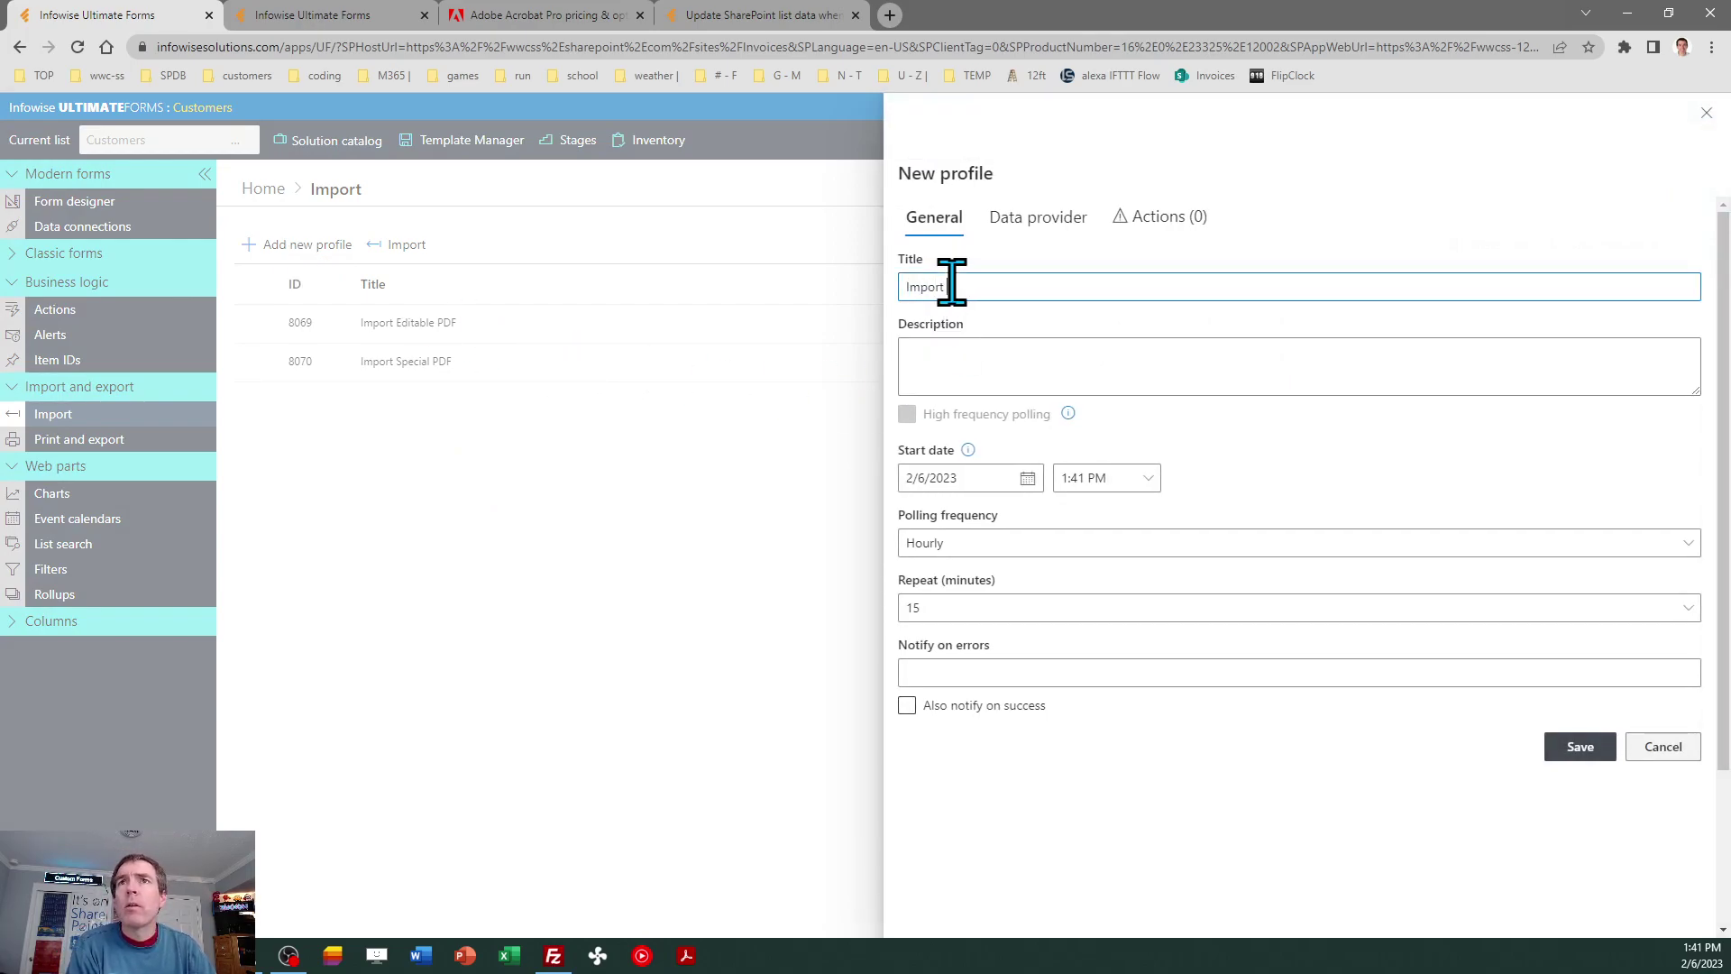
pyautogui.write('Import C')
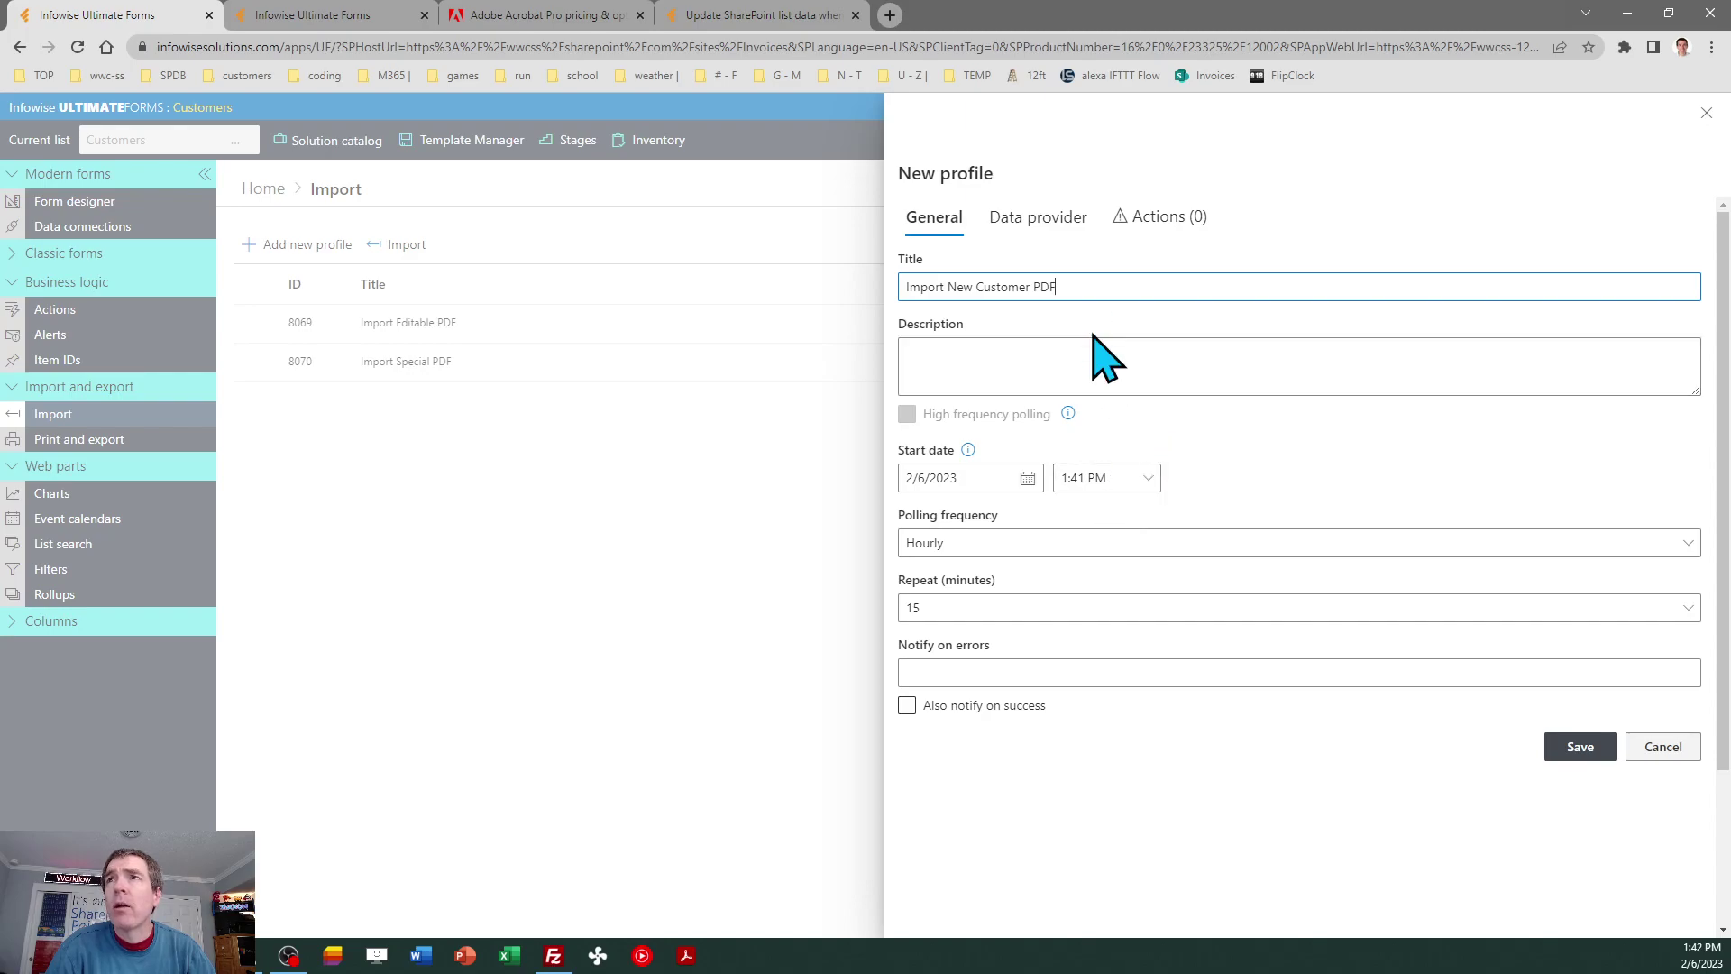
pyautogui.click(1050, 224)
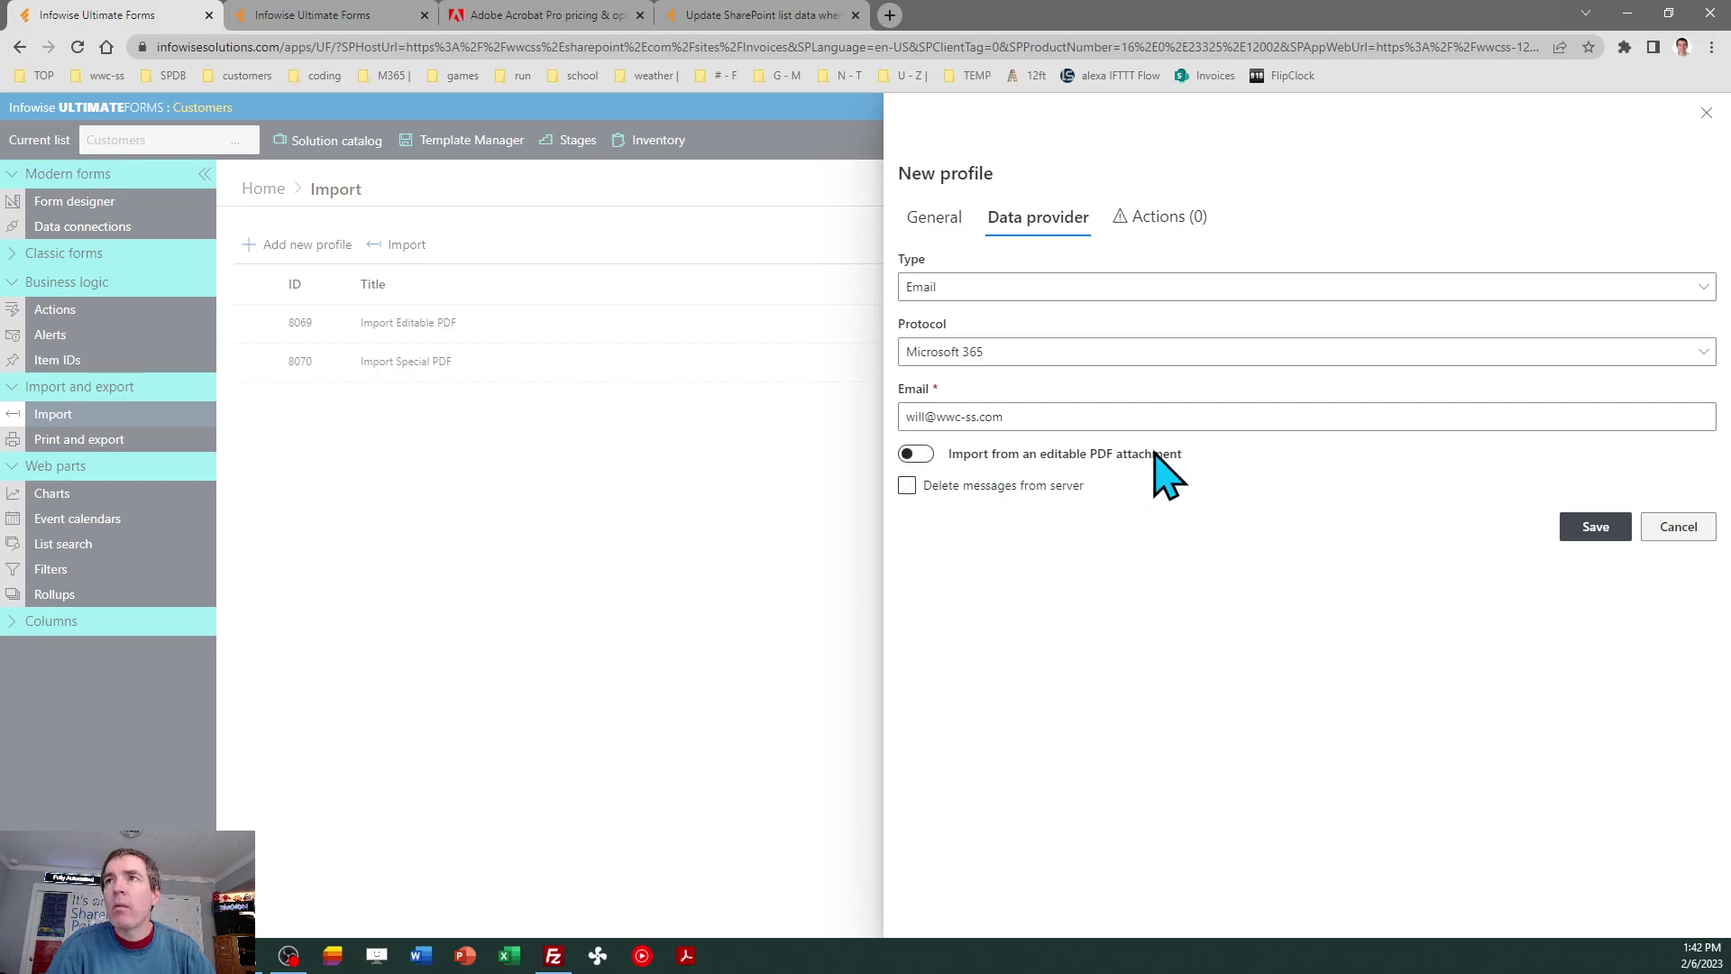
# Enable import from editable PDF attachments and upload NewCustomerFormV4.pdf as the sample form.
pyautogui.click(930, 459)
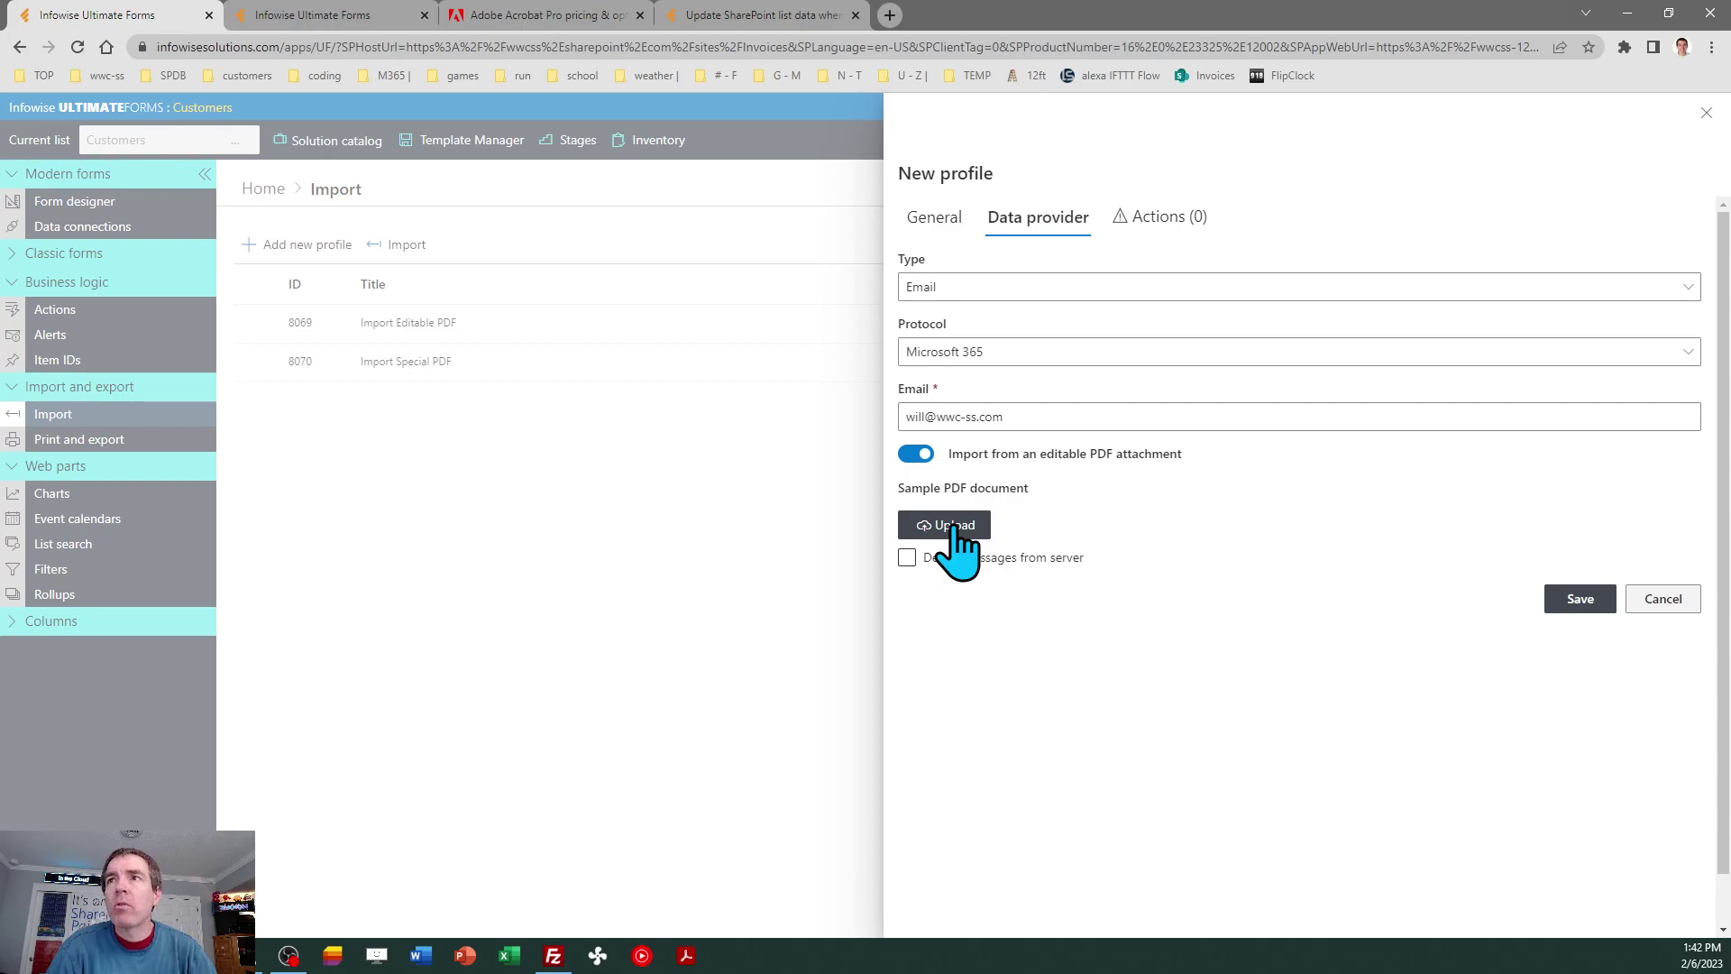
pyautogui.click(958, 527)
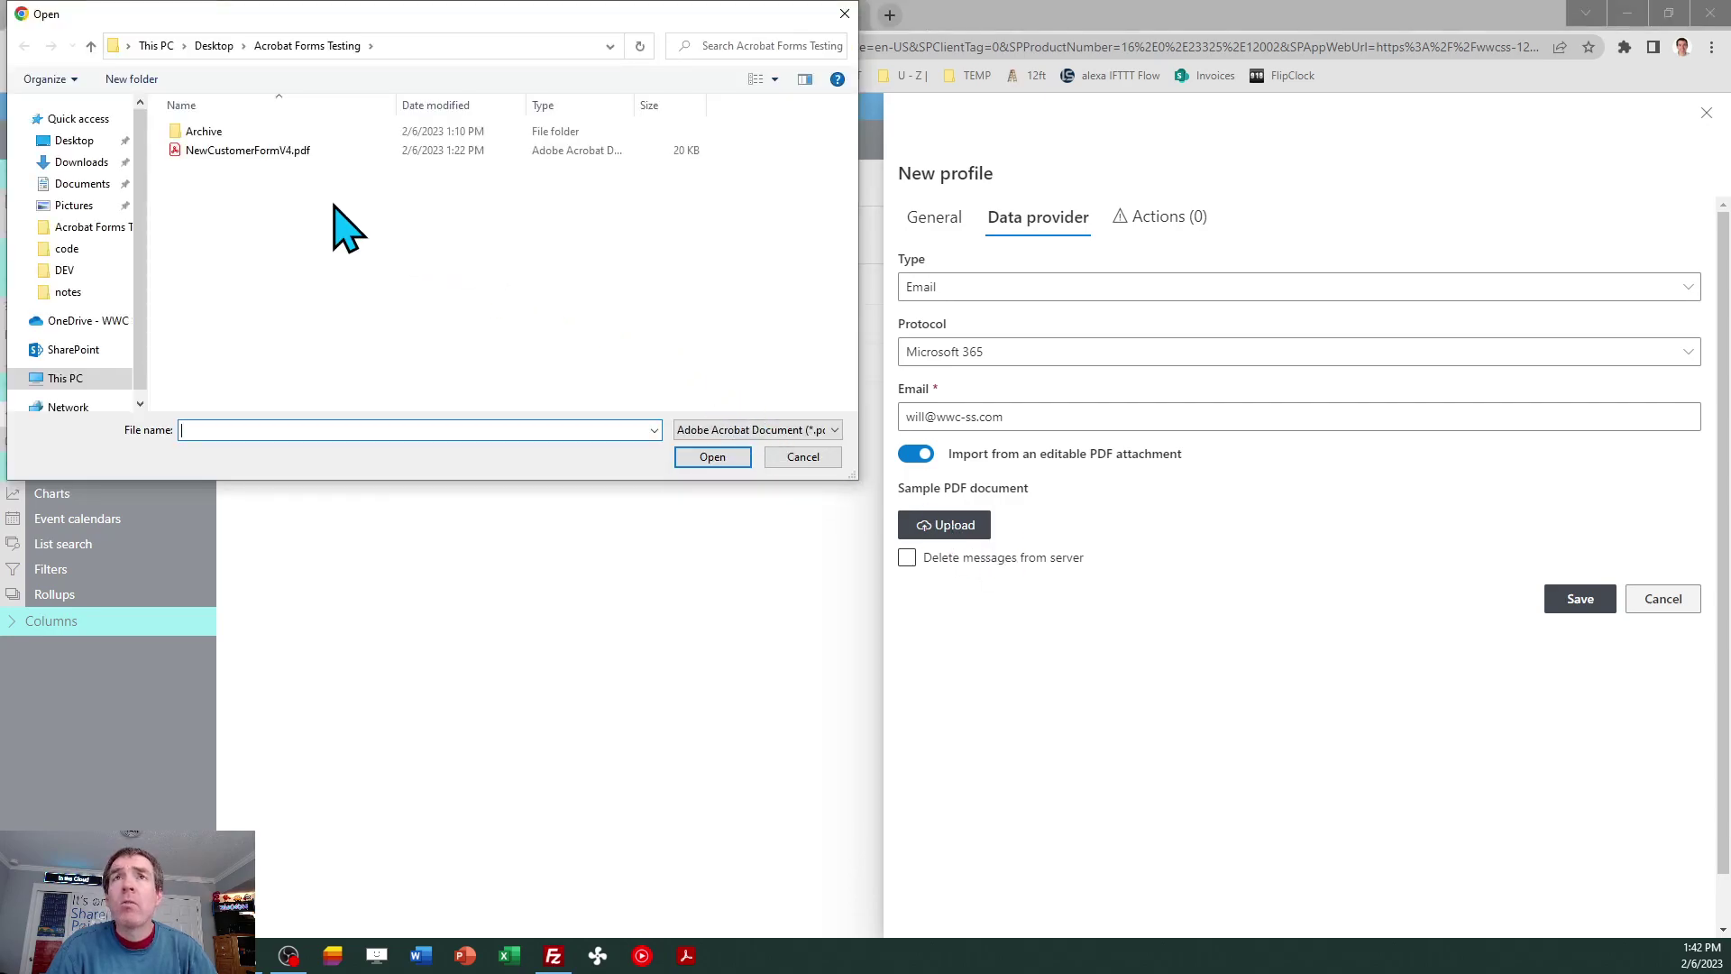
pyautogui.click(259, 151)
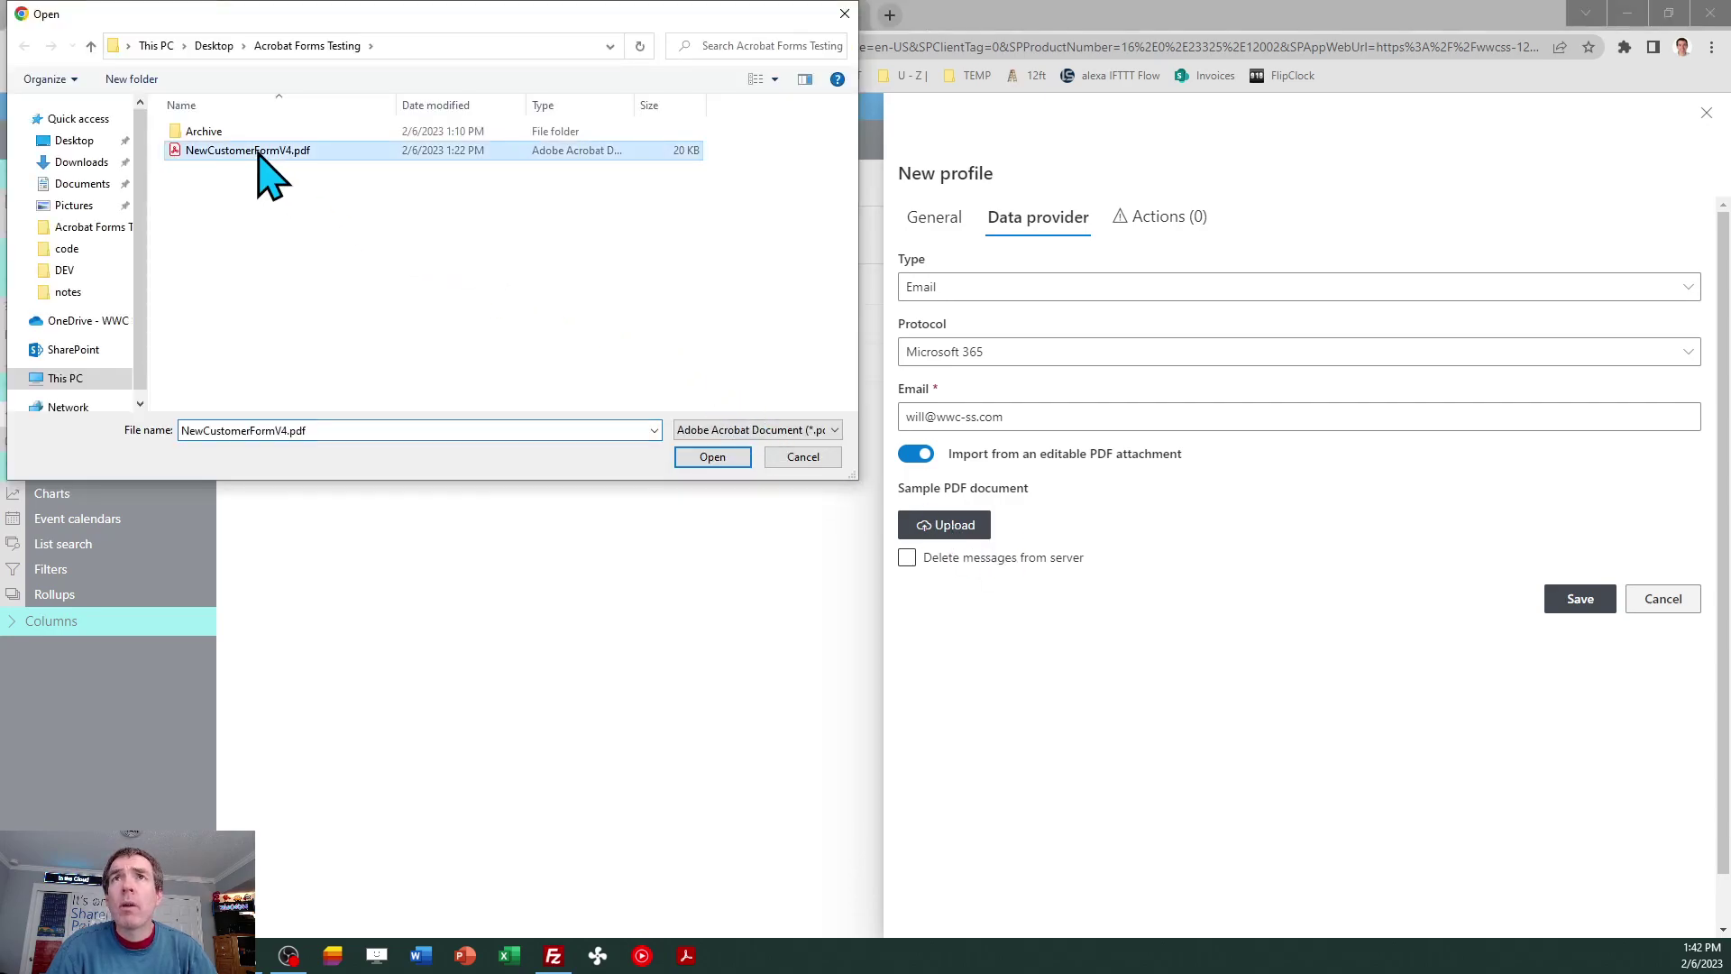
pyautogui.click(698, 458)
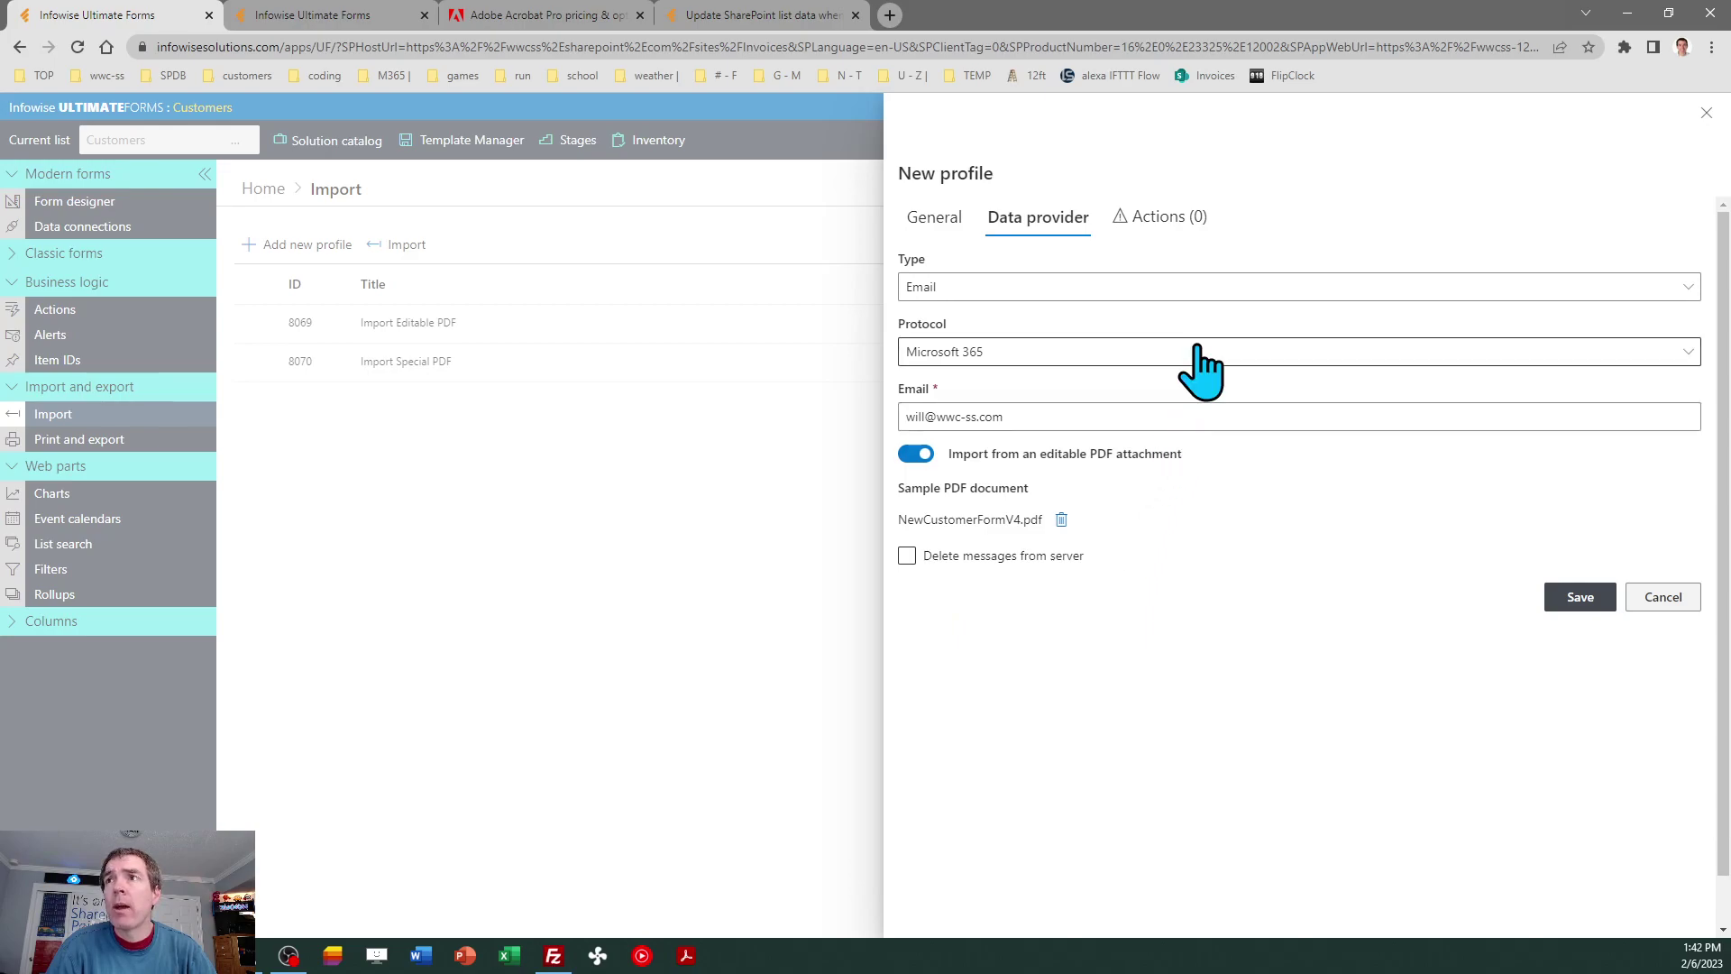
pyautogui.click(1161, 221)
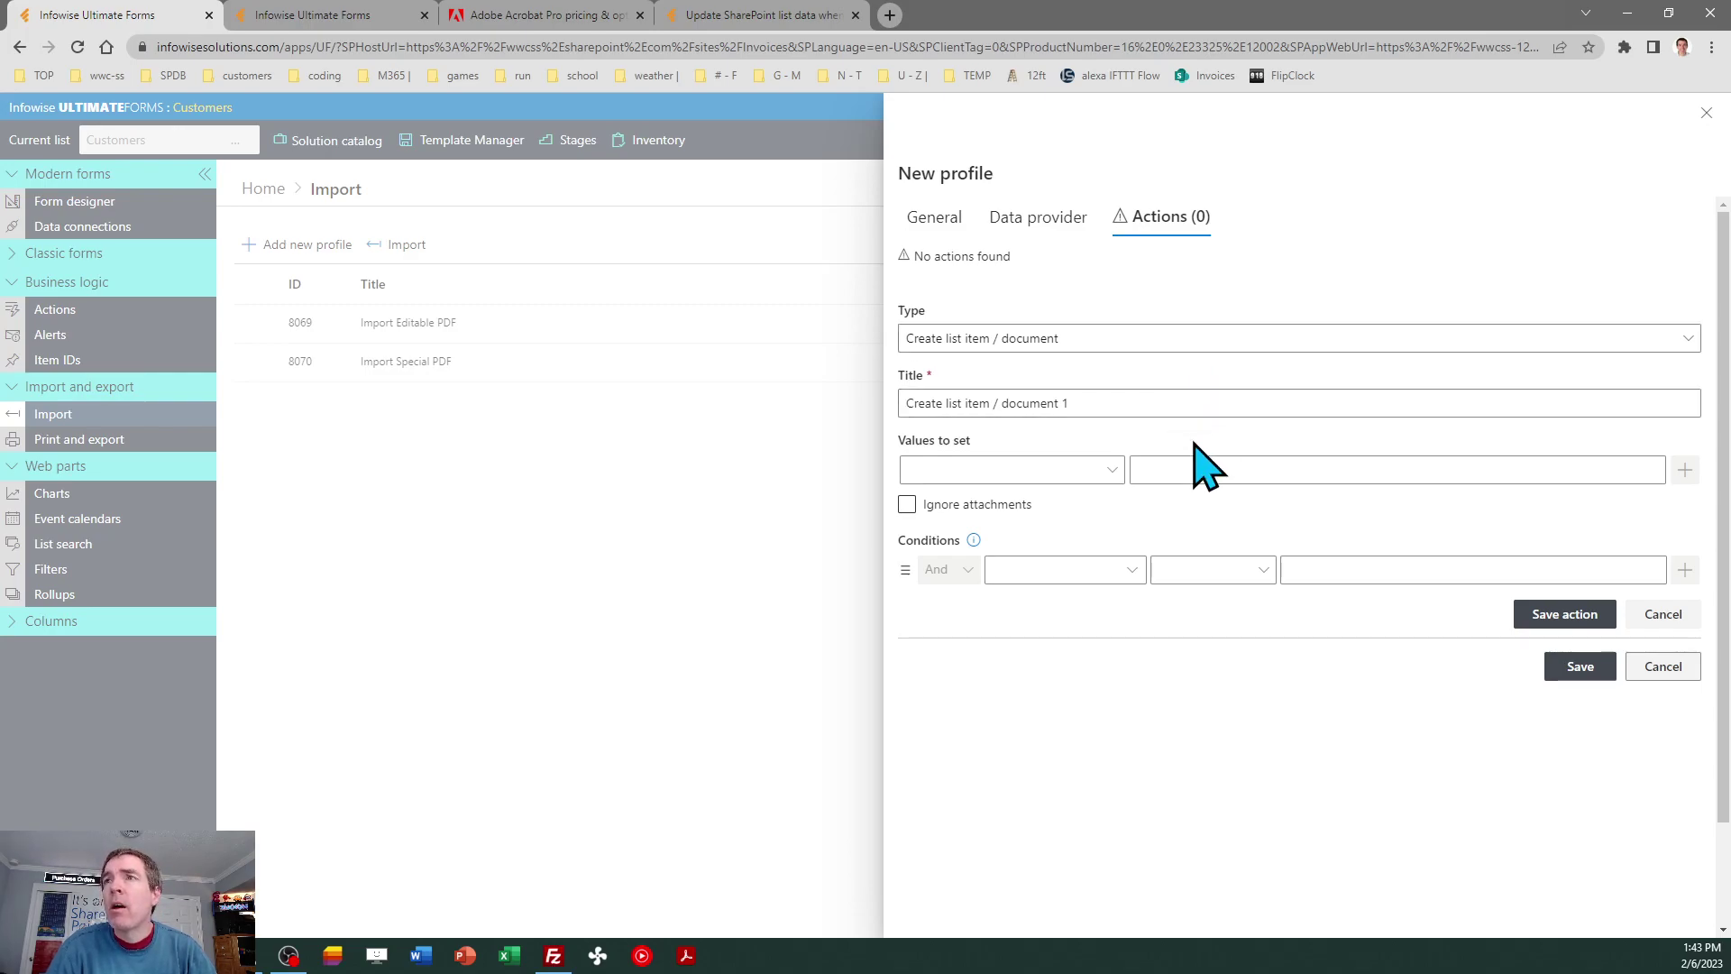
# Map Address1 to txtAddress1 and Address2 to txtAddress2 in the create-item action.
pyautogui.click(1114, 470)
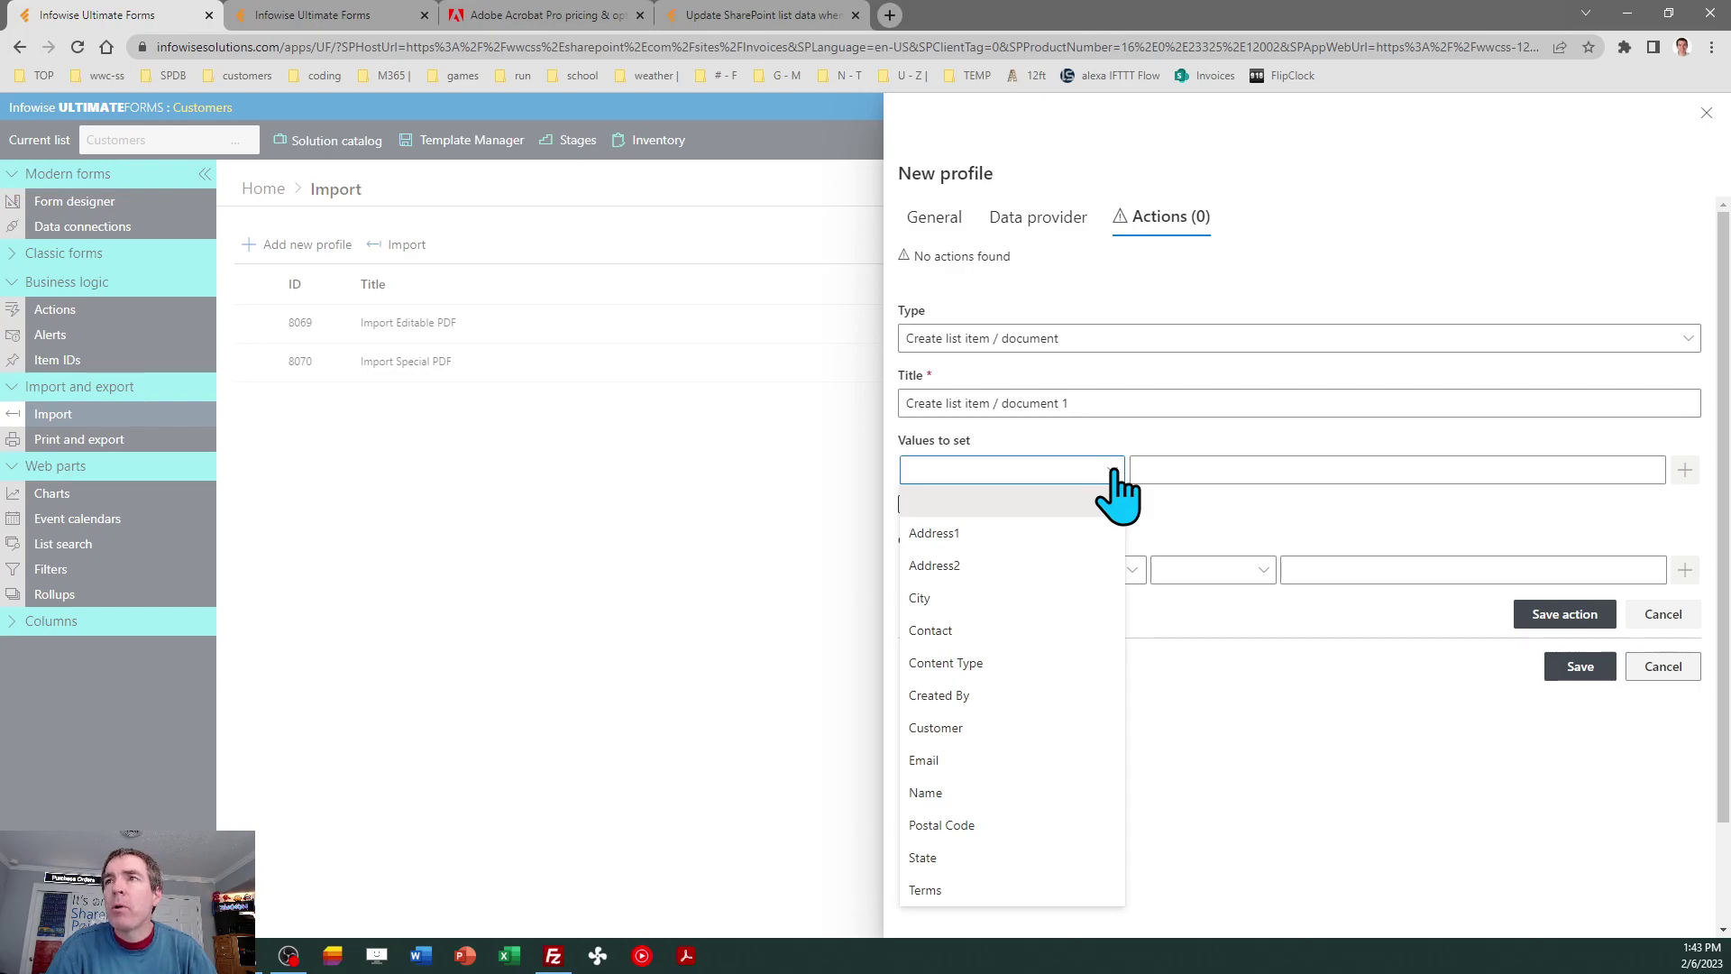
pyautogui.click(1083, 531)
pyautogui.click(1187, 471)
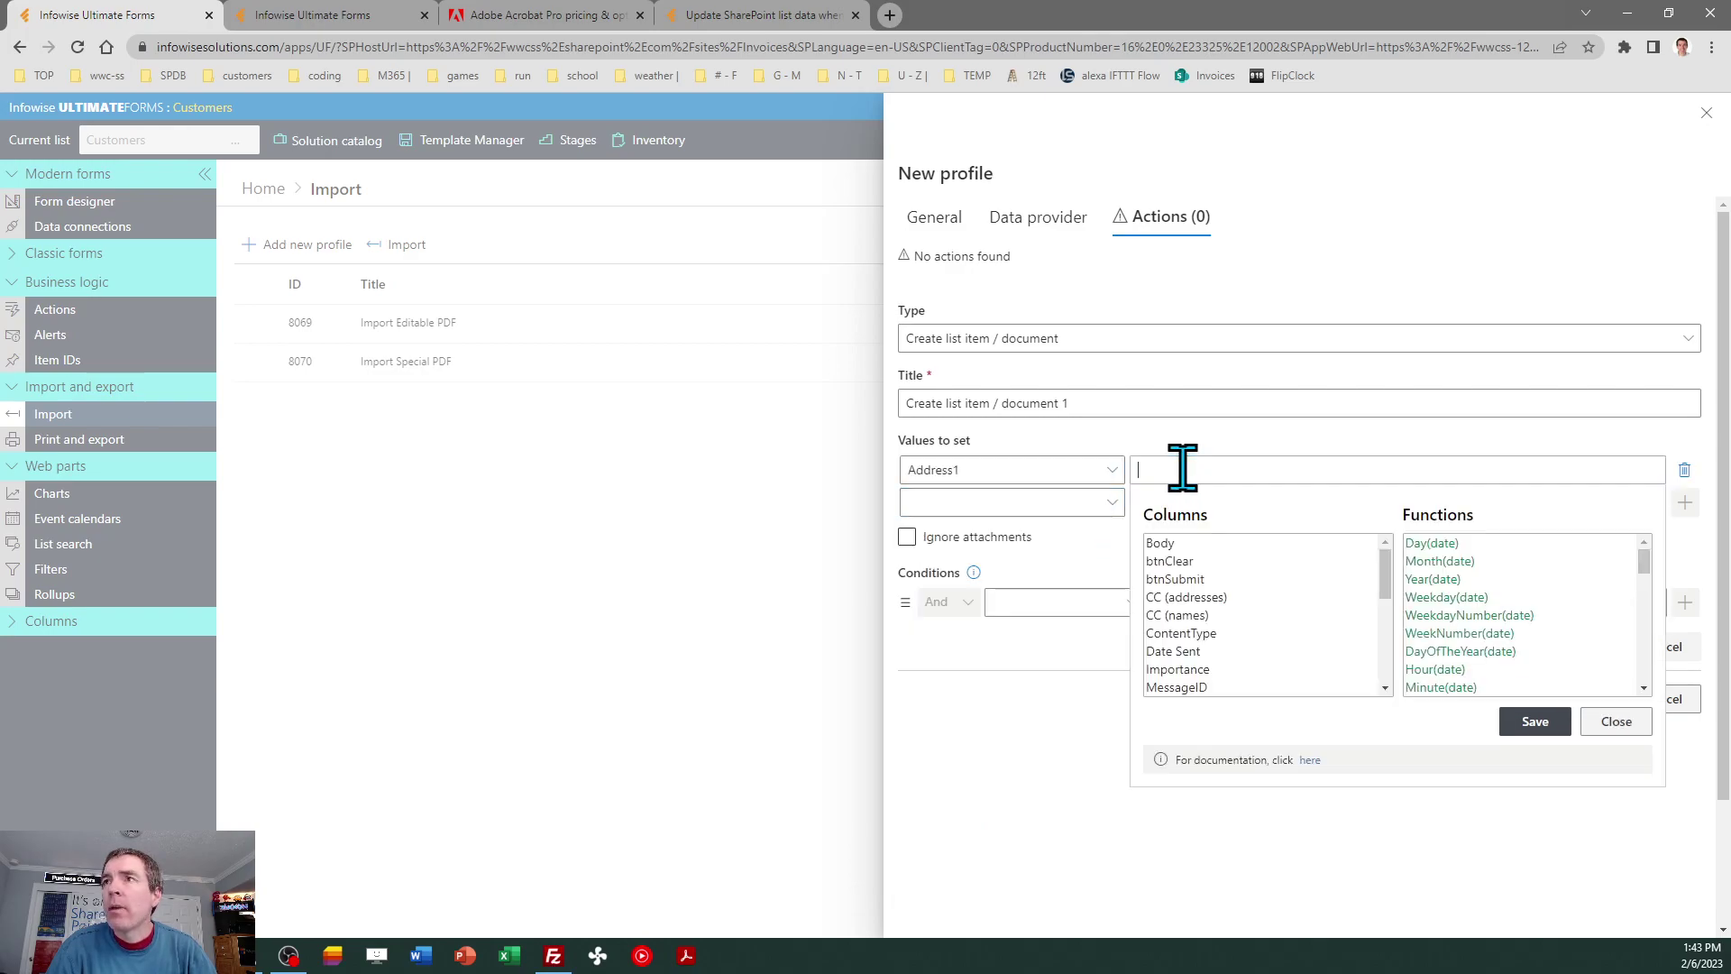
pyautogui.moveTo(1386, 587); pyautogui.dragTo(1391, 651)
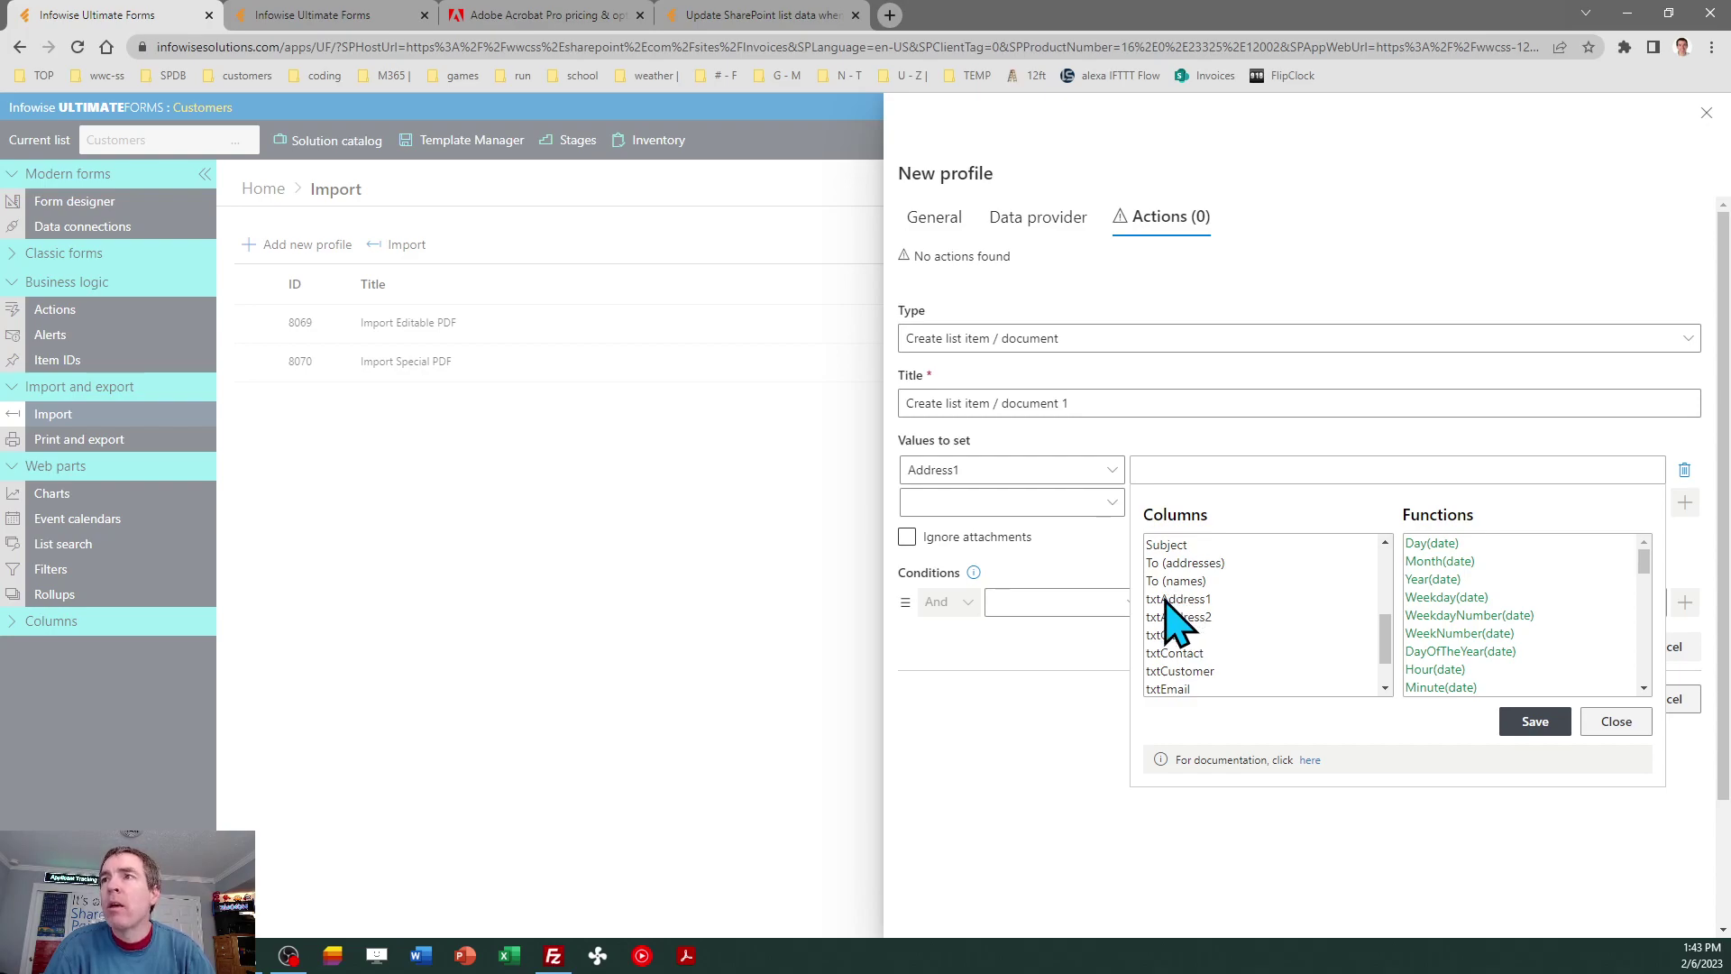
pyautogui.doubleClick(1165, 599)
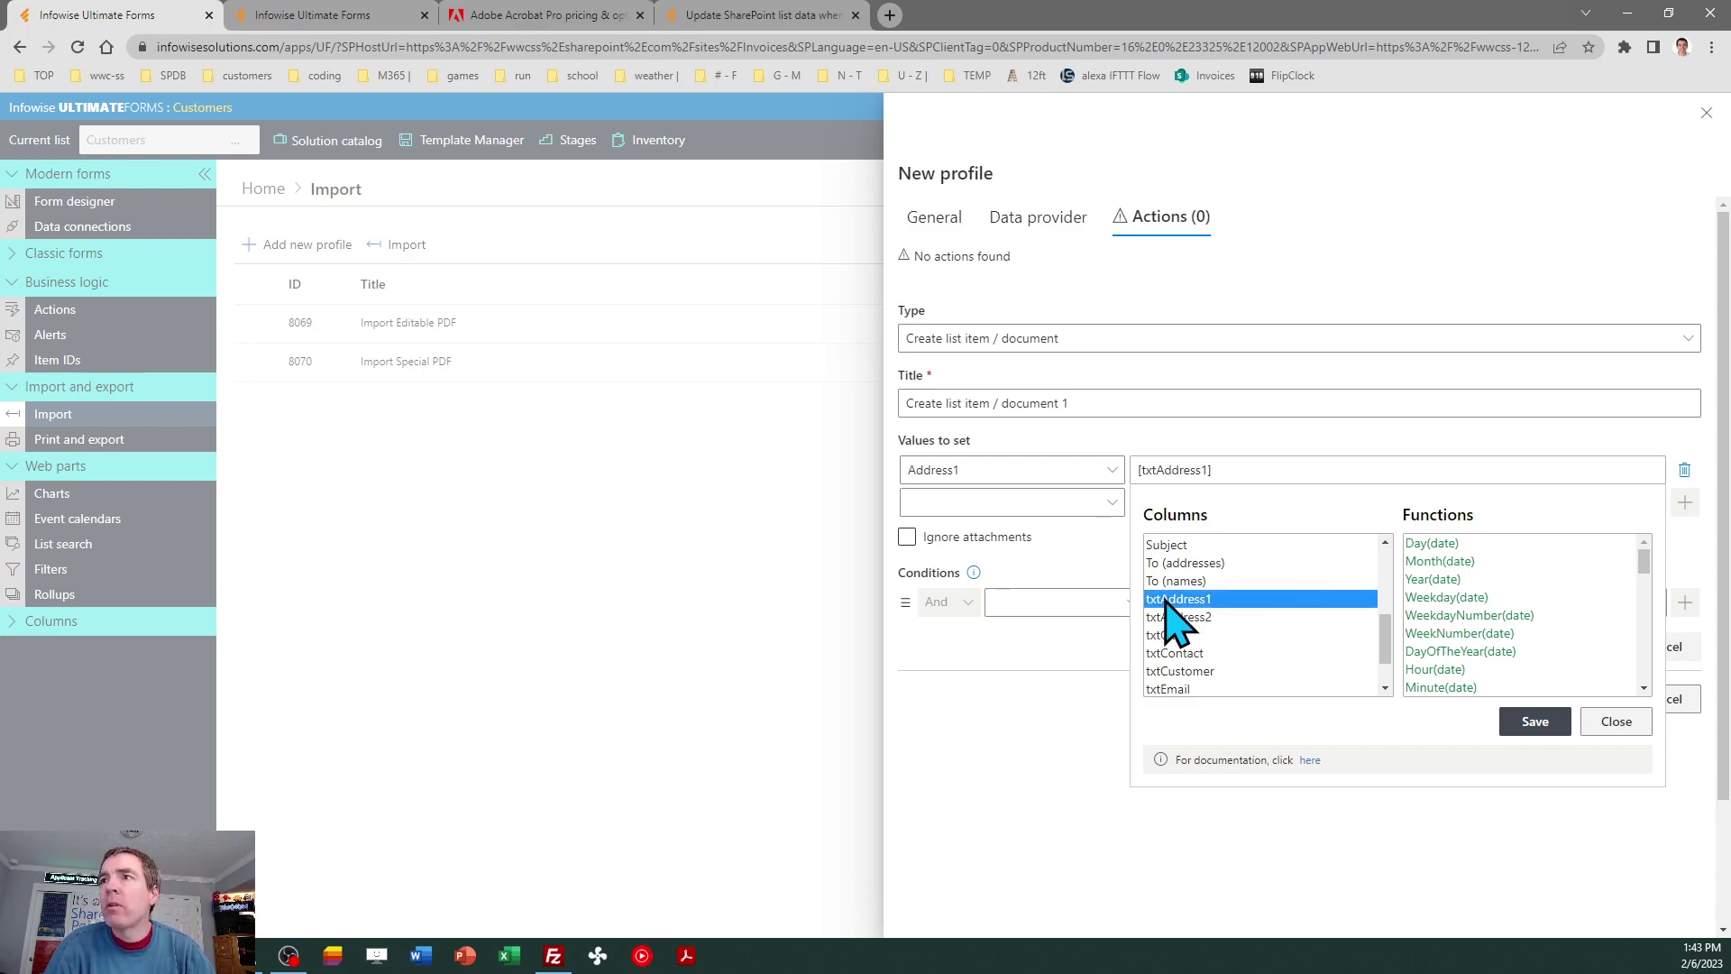
pyautogui.click(1515, 726)
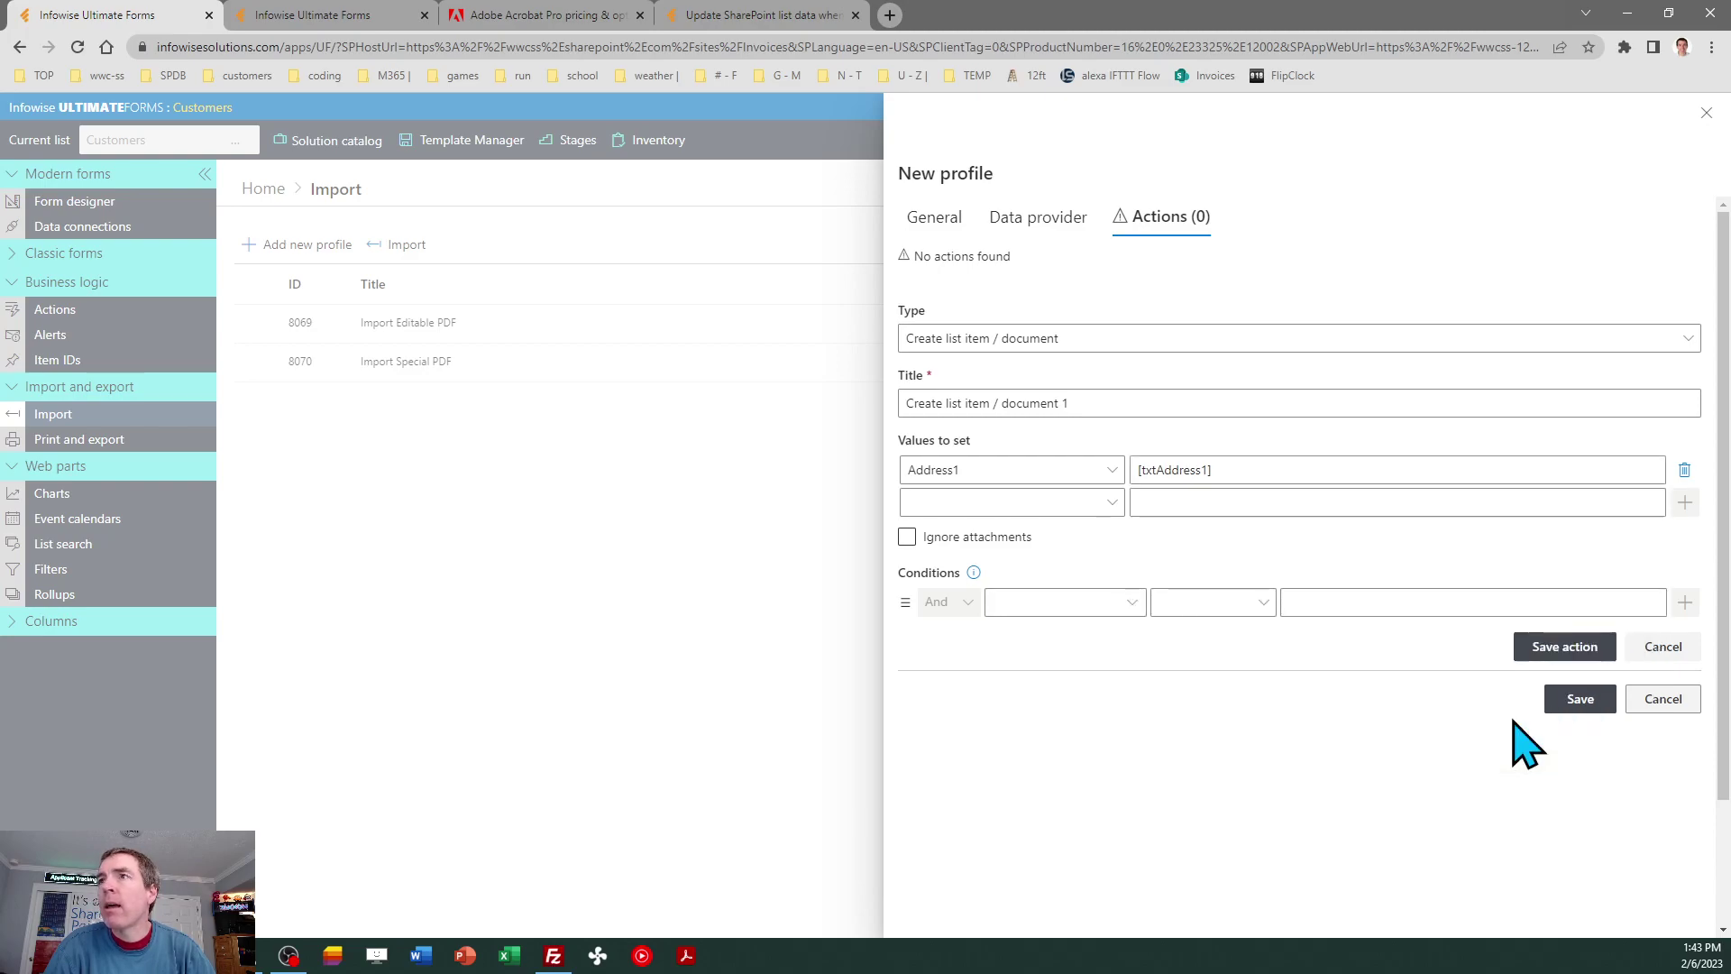
pyautogui.click(1118, 502)
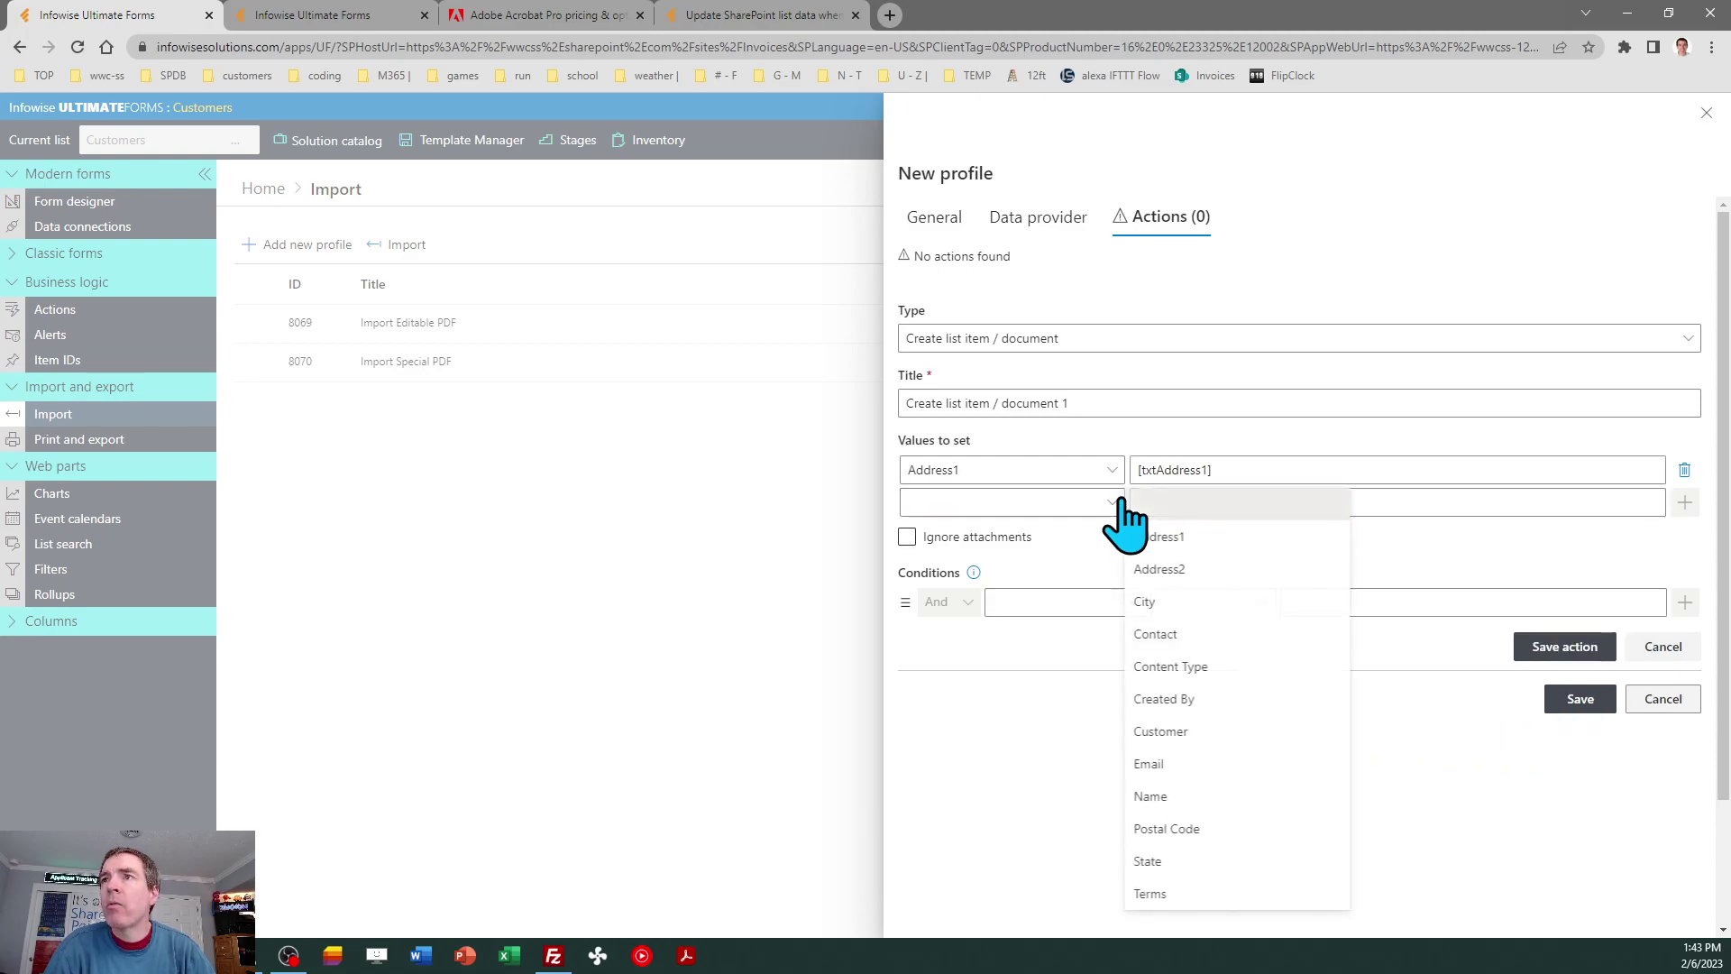
pyautogui.click(1161, 569)
pyautogui.click(1186, 499)
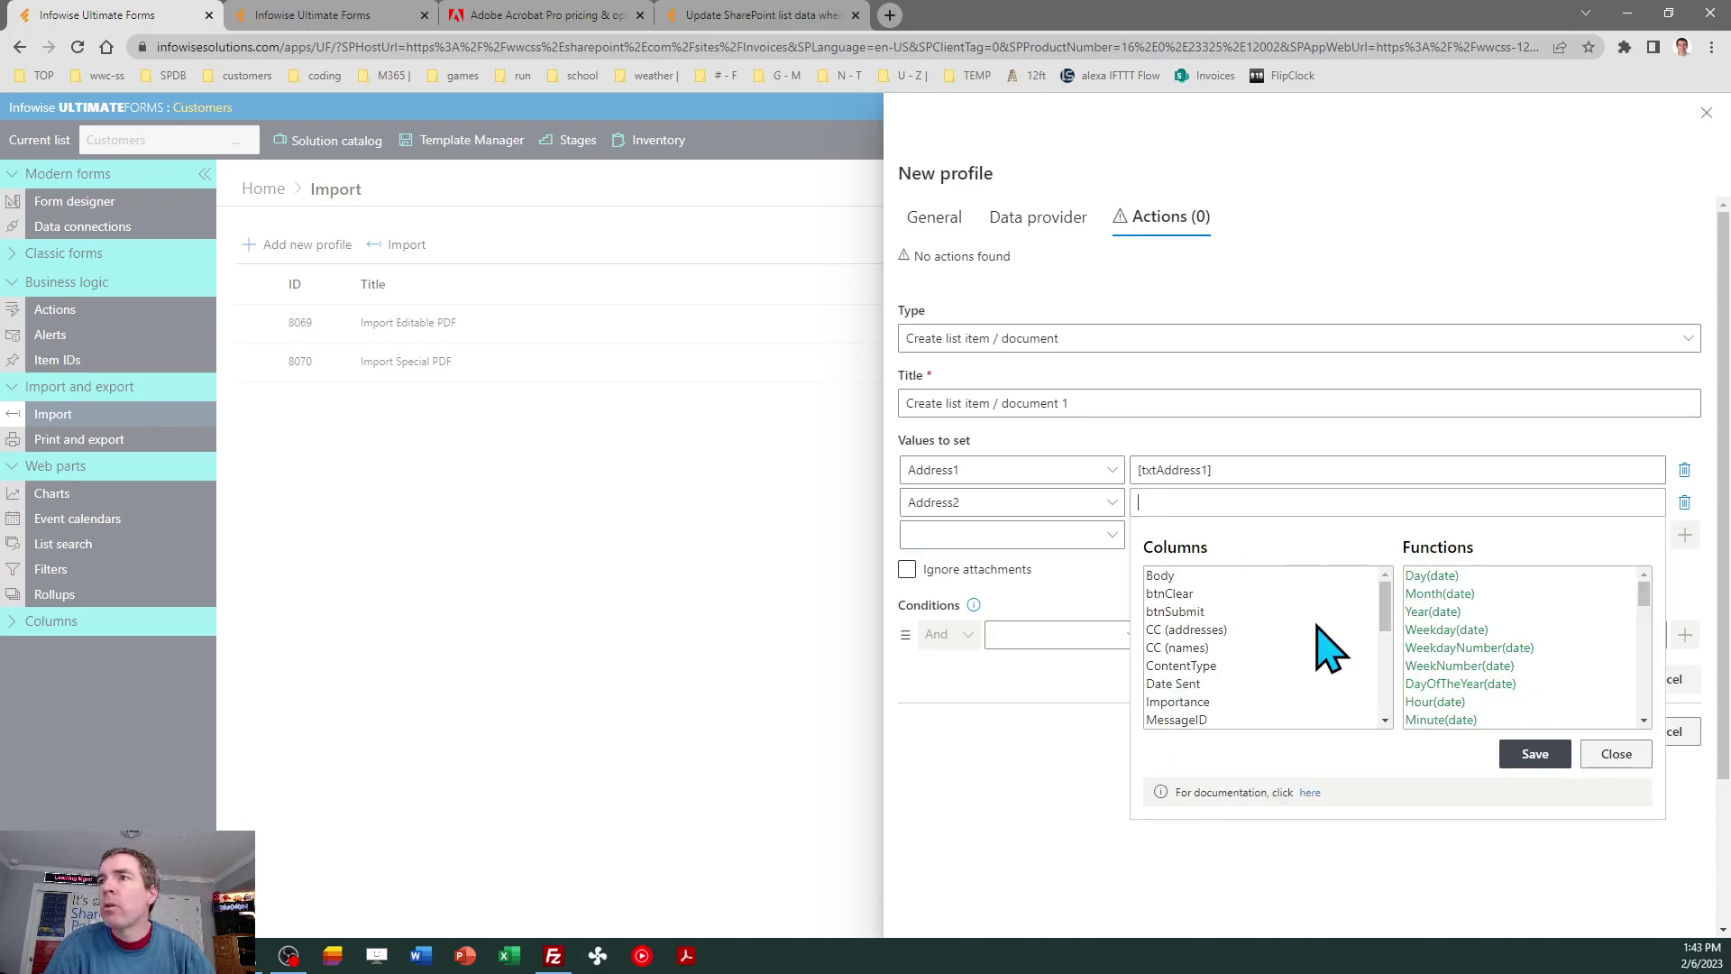
pyautogui.scroll(-8, 1388, 693)
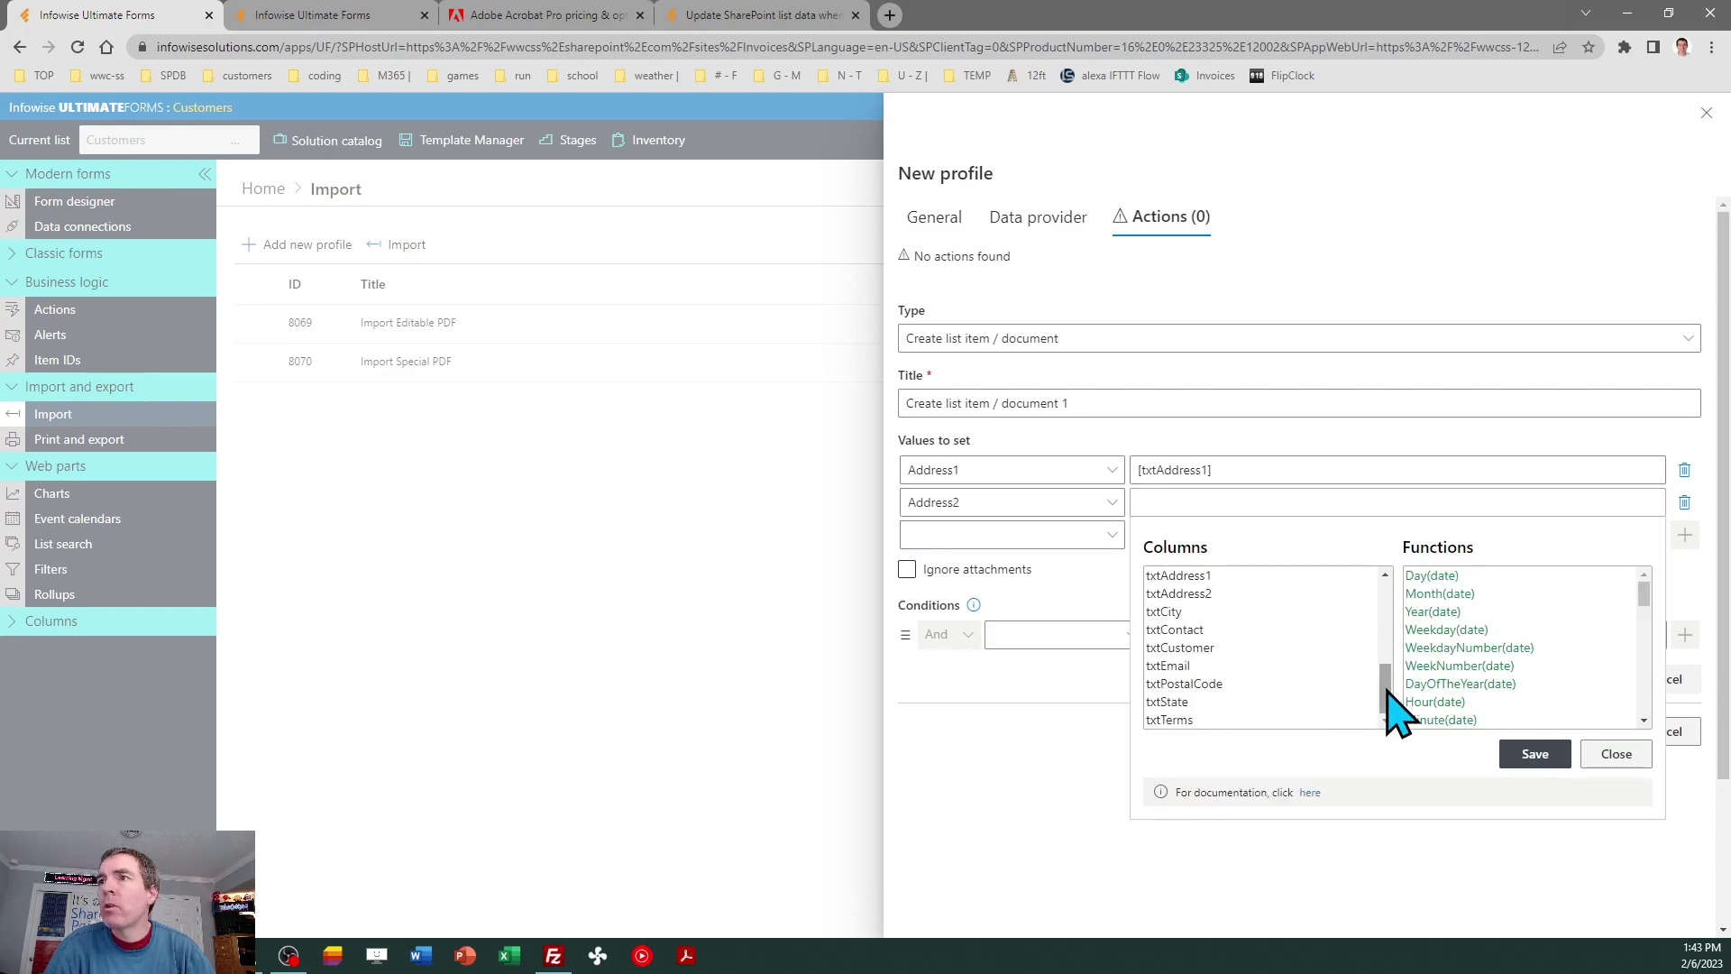
pyautogui.click(1237, 593)
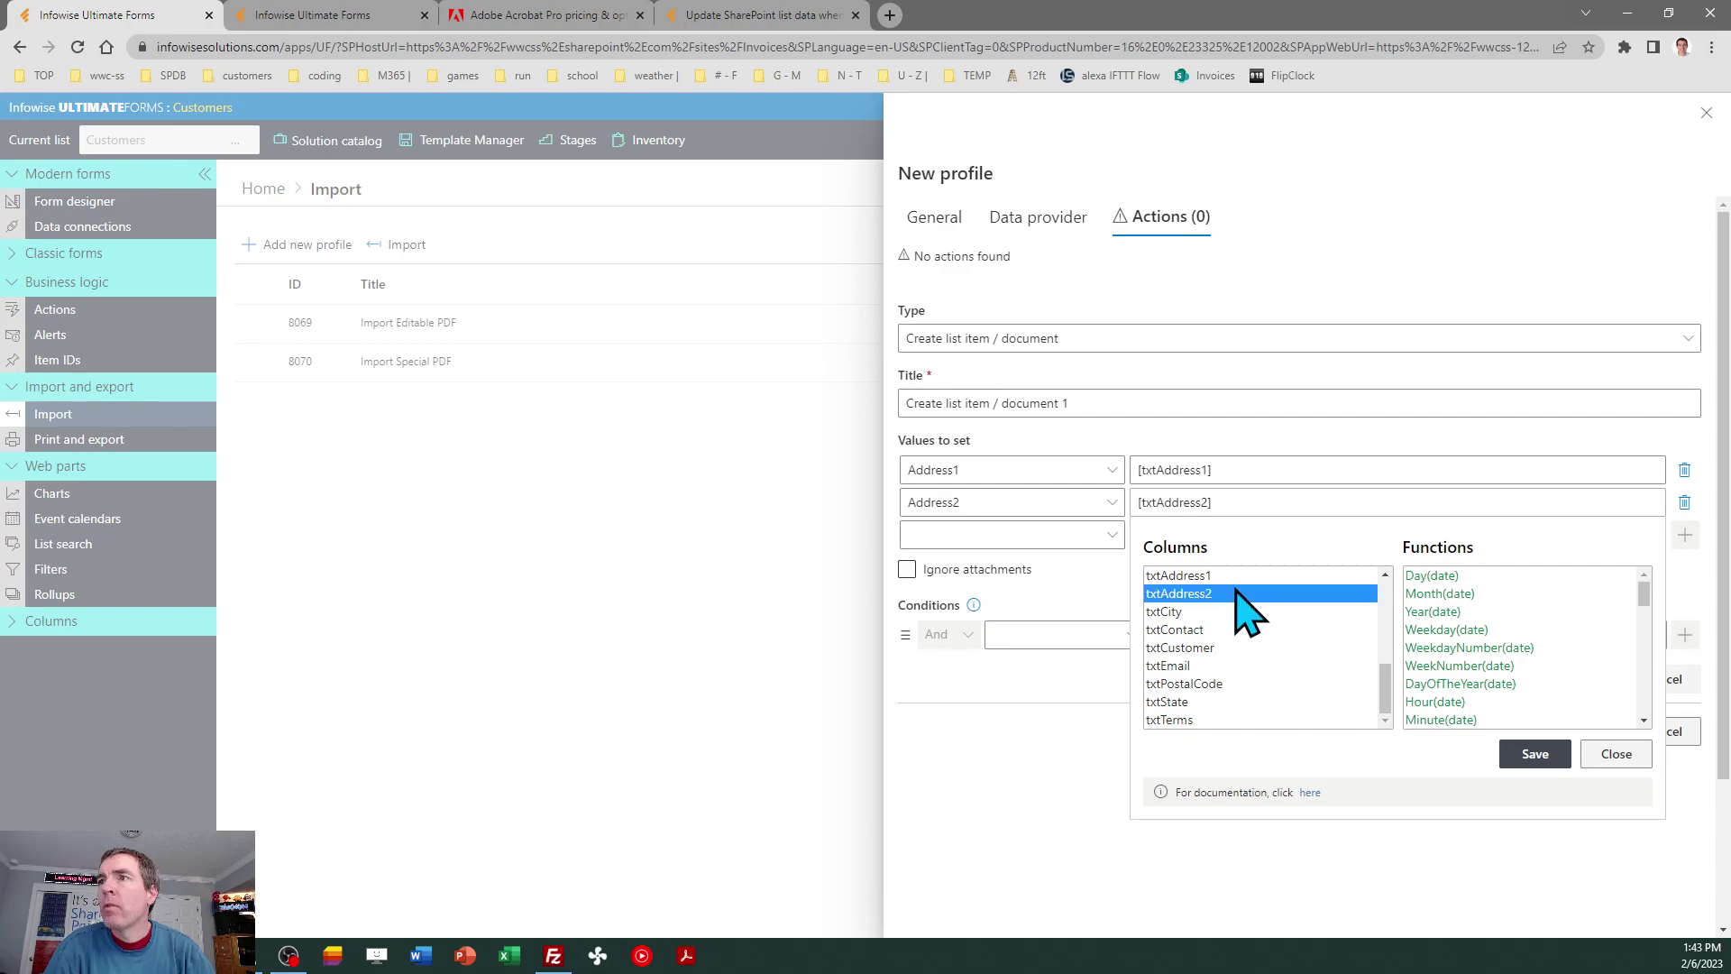
pyautogui.click(1522, 751)
# Map the City column to txtCity and Contact to txtContact.
pyautogui.click(1116, 538)
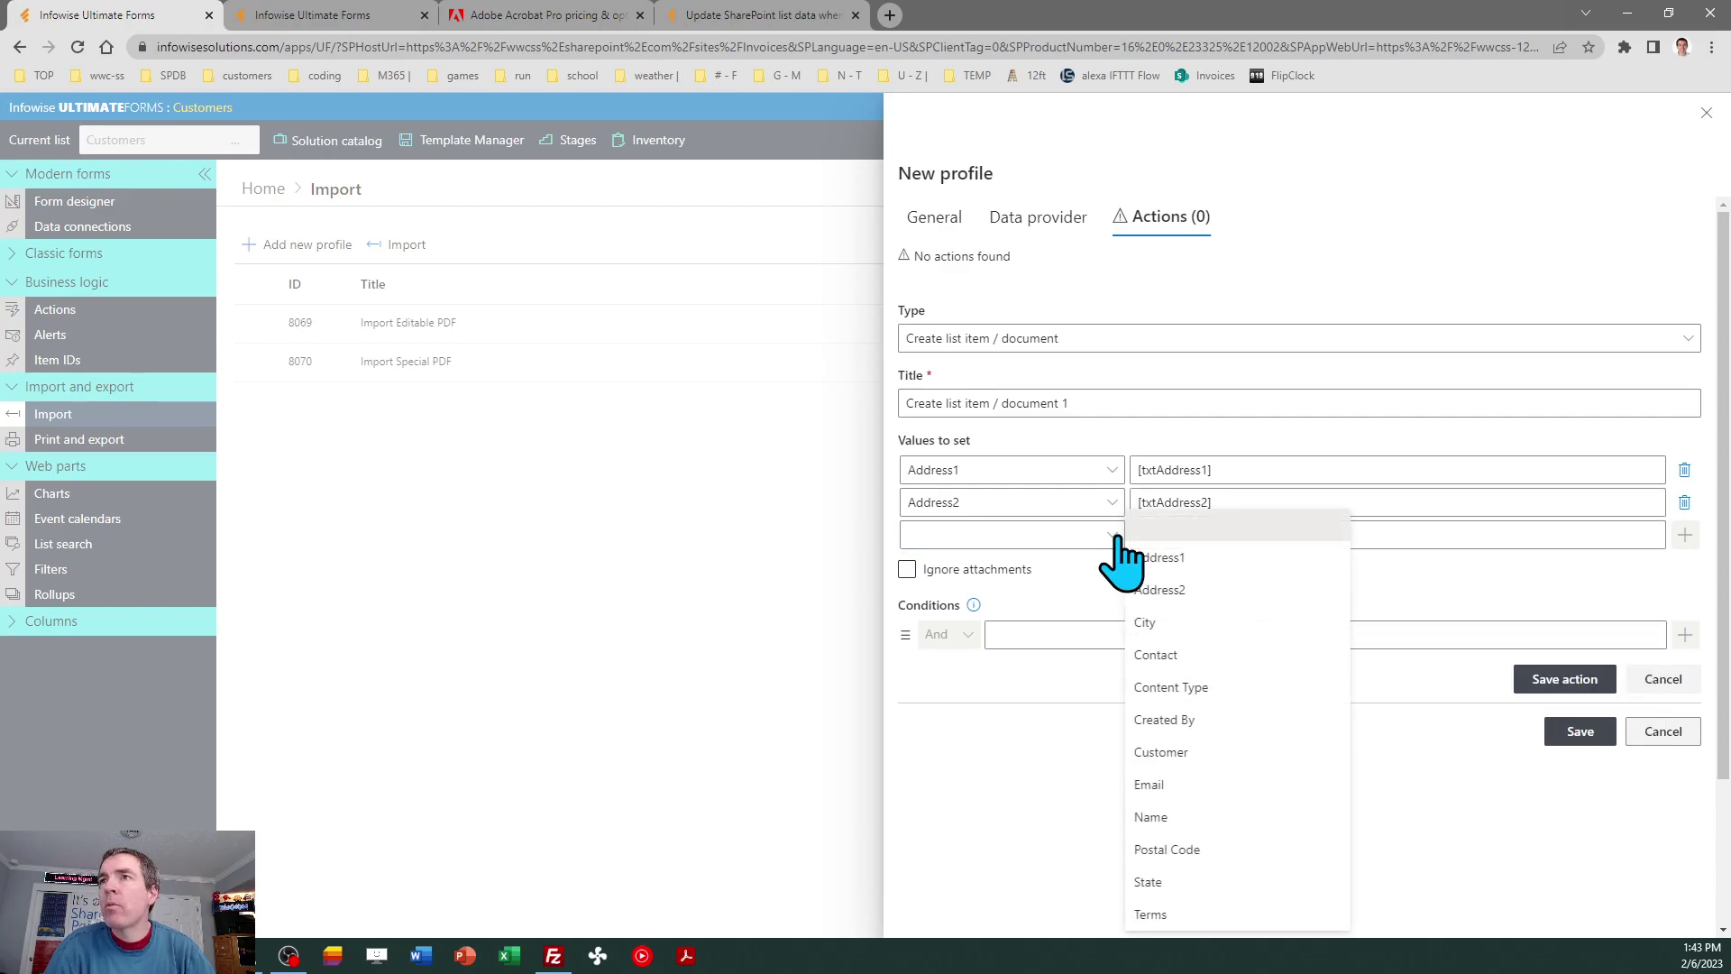
pyautogui.click(1145, 622)
pyautogui.click(1178, 534)
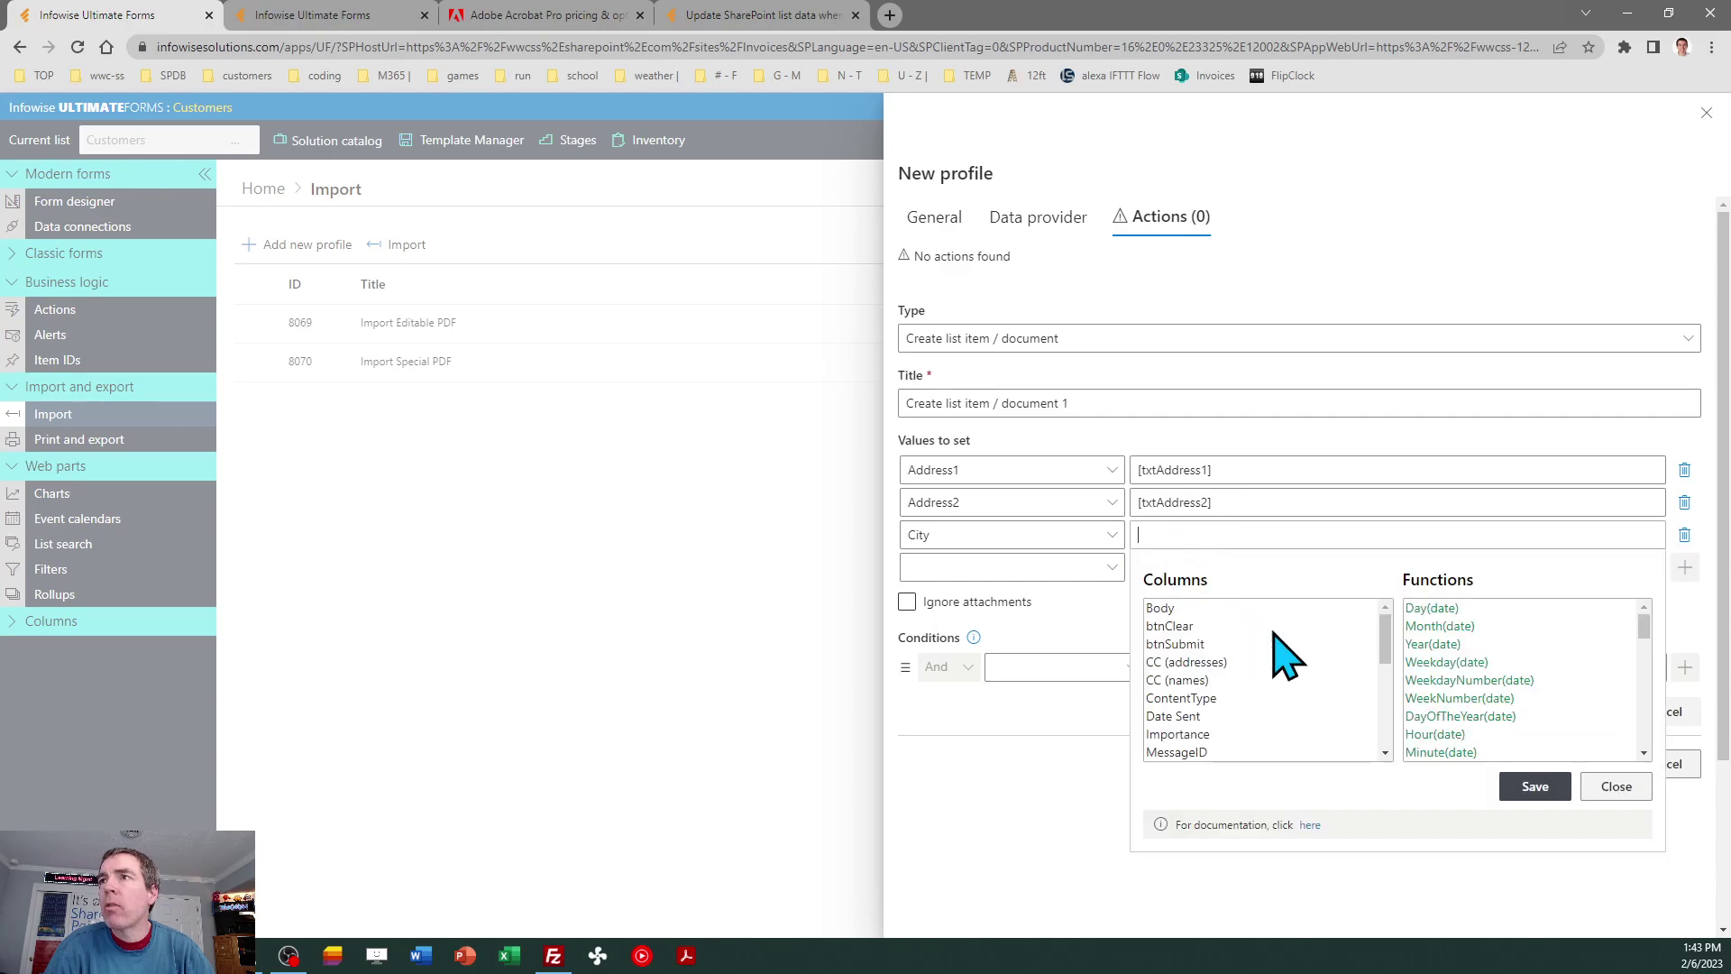
pyautogui.moveTo(1386, 635); pyautogui.dragTo(1389, 711)
pyautogui.click(1274, 678)
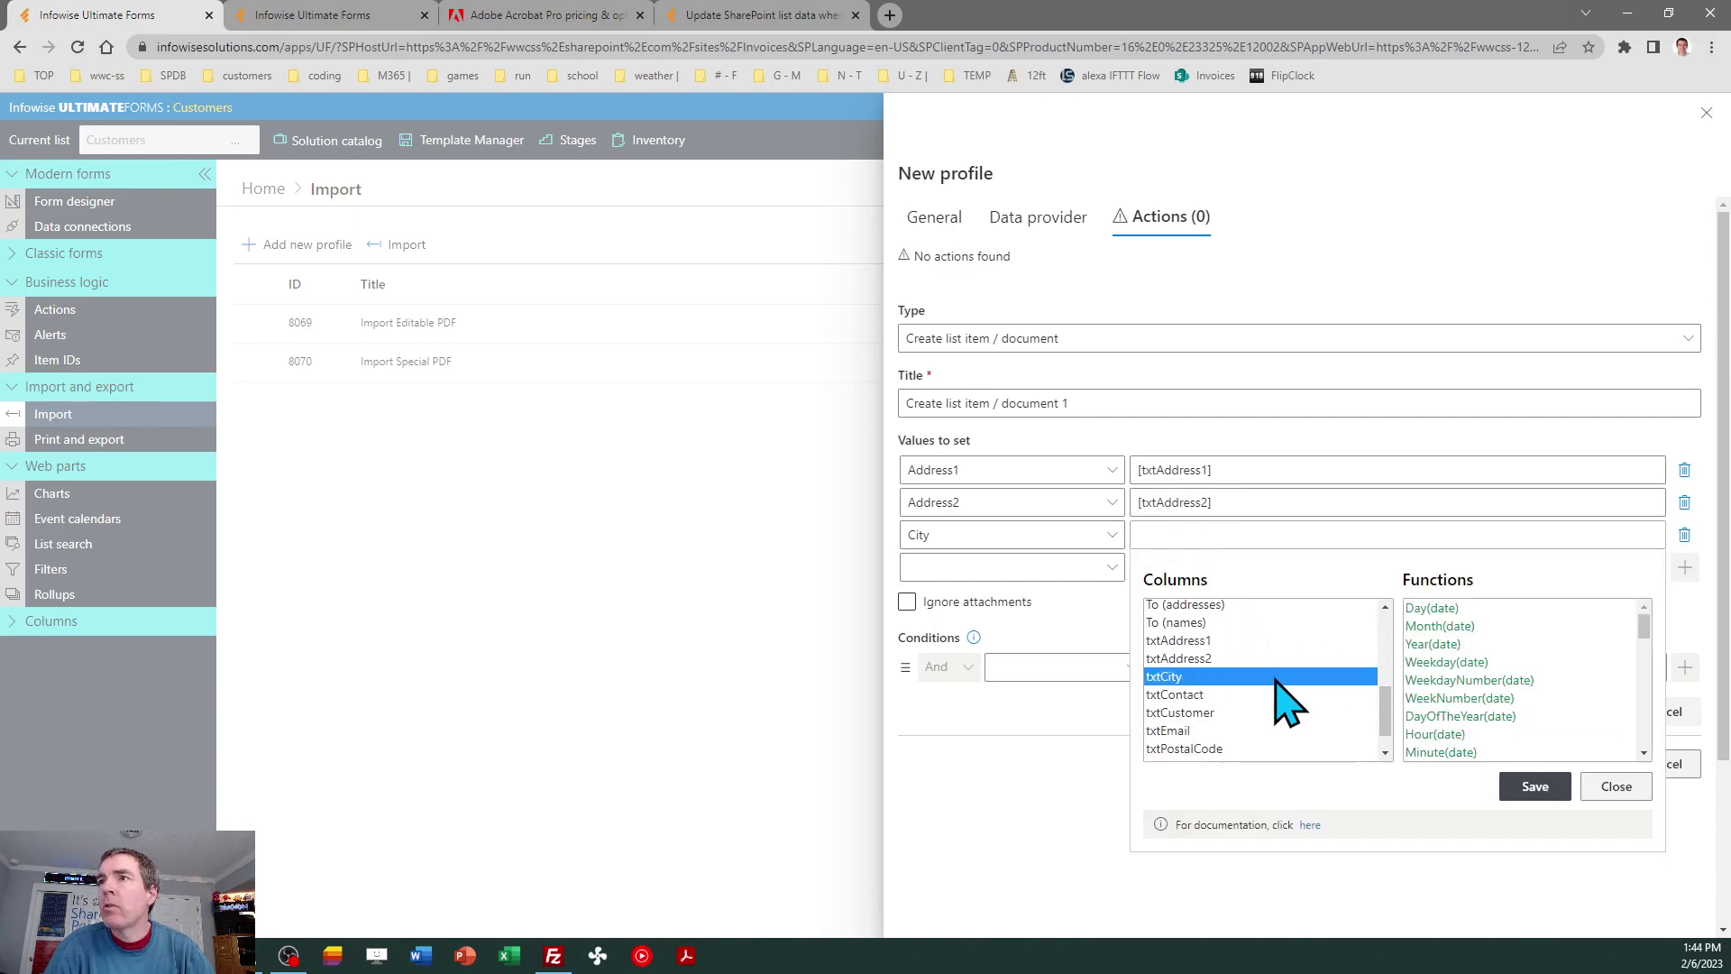
pyautogui.click(1529, 788)
pyautogui.click(1110, 577)
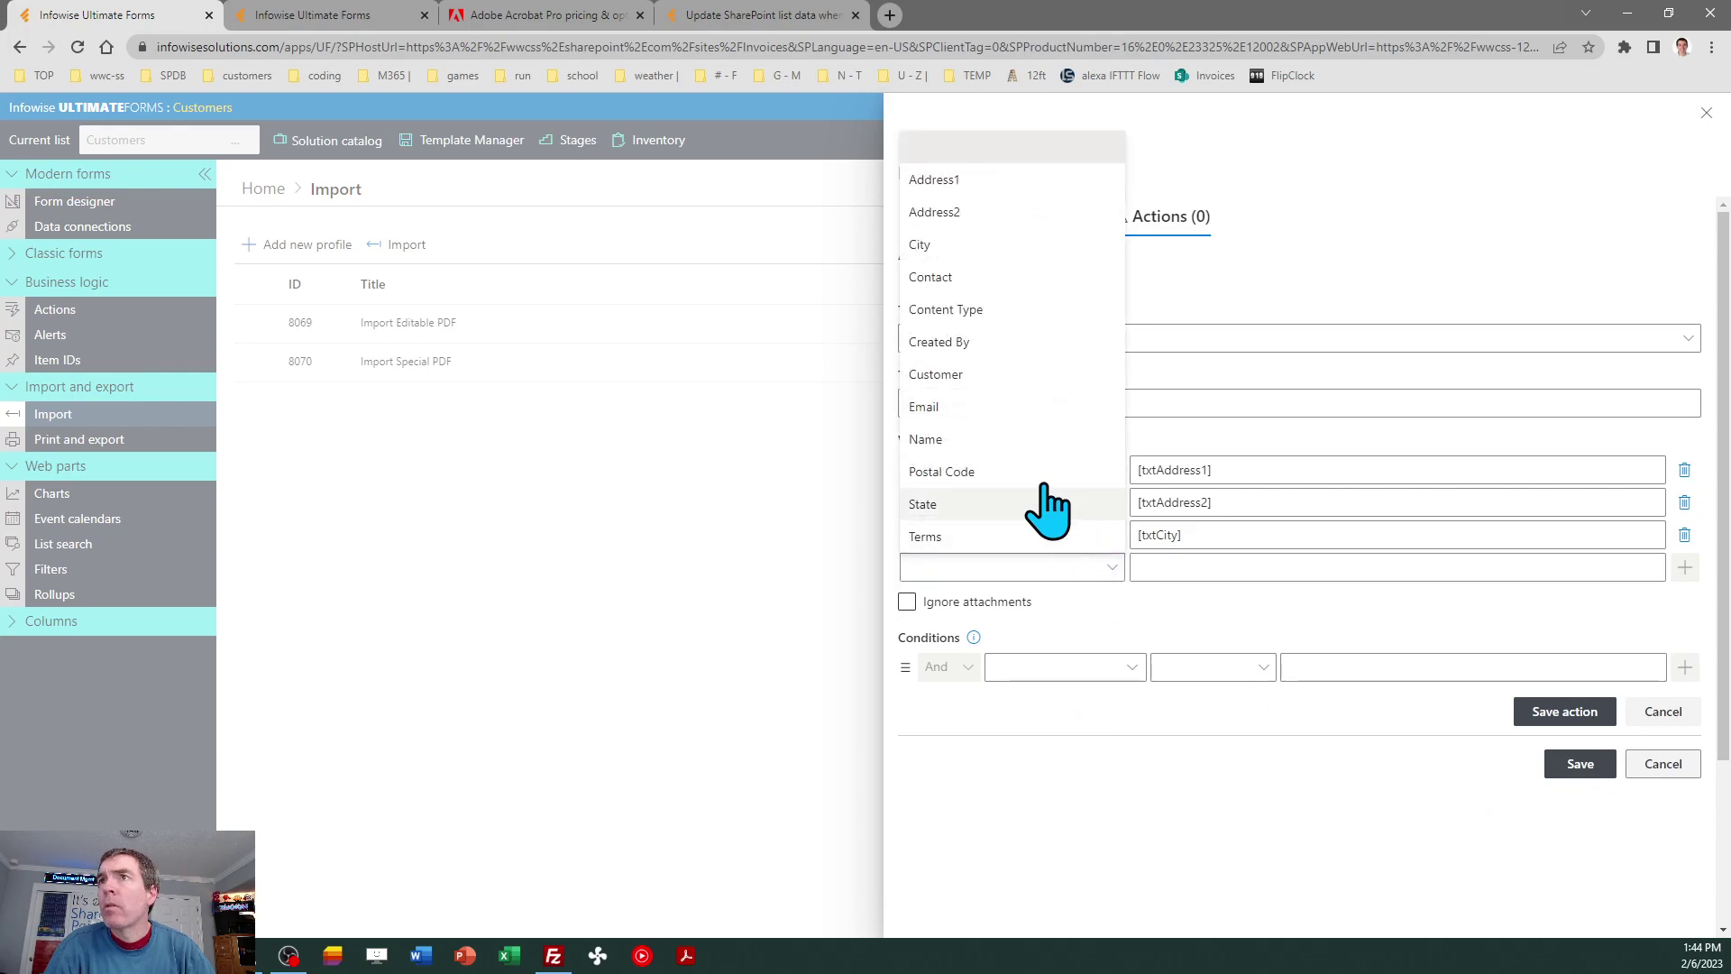
pyautogui.click(1027, 277)
pyautogui.click(1187, 566)
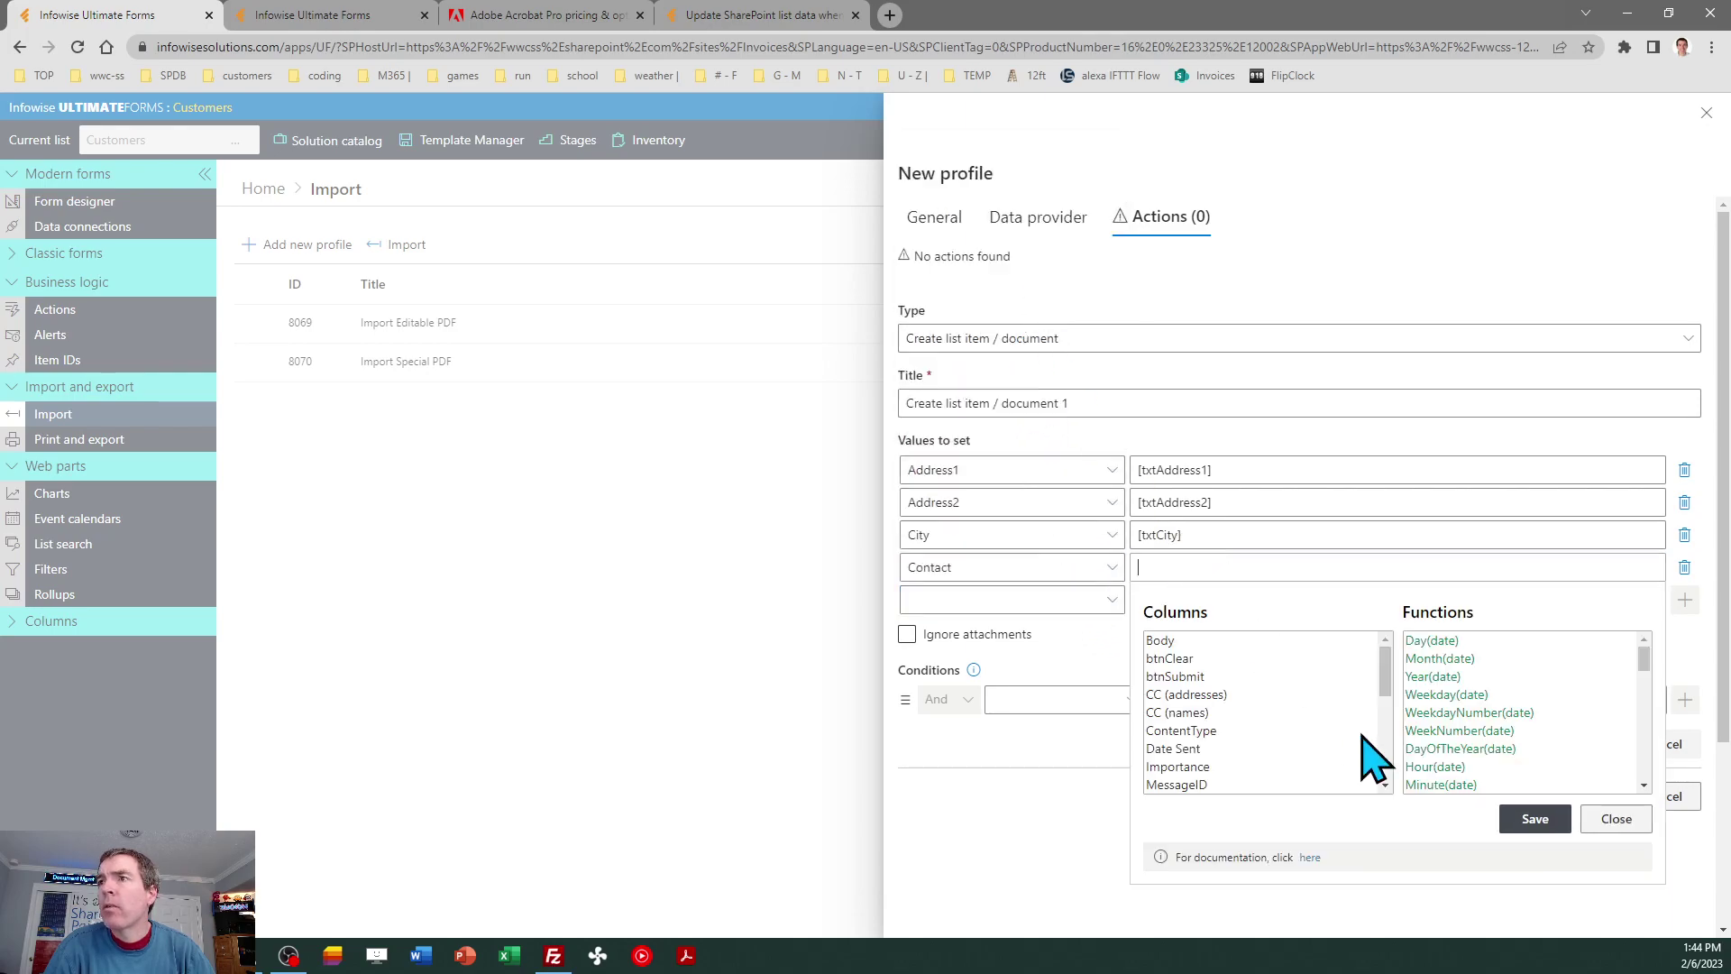
pyautogui.scroll(-2, 1388, 785)
pyautogui.scroll(-5, 1384, 766)
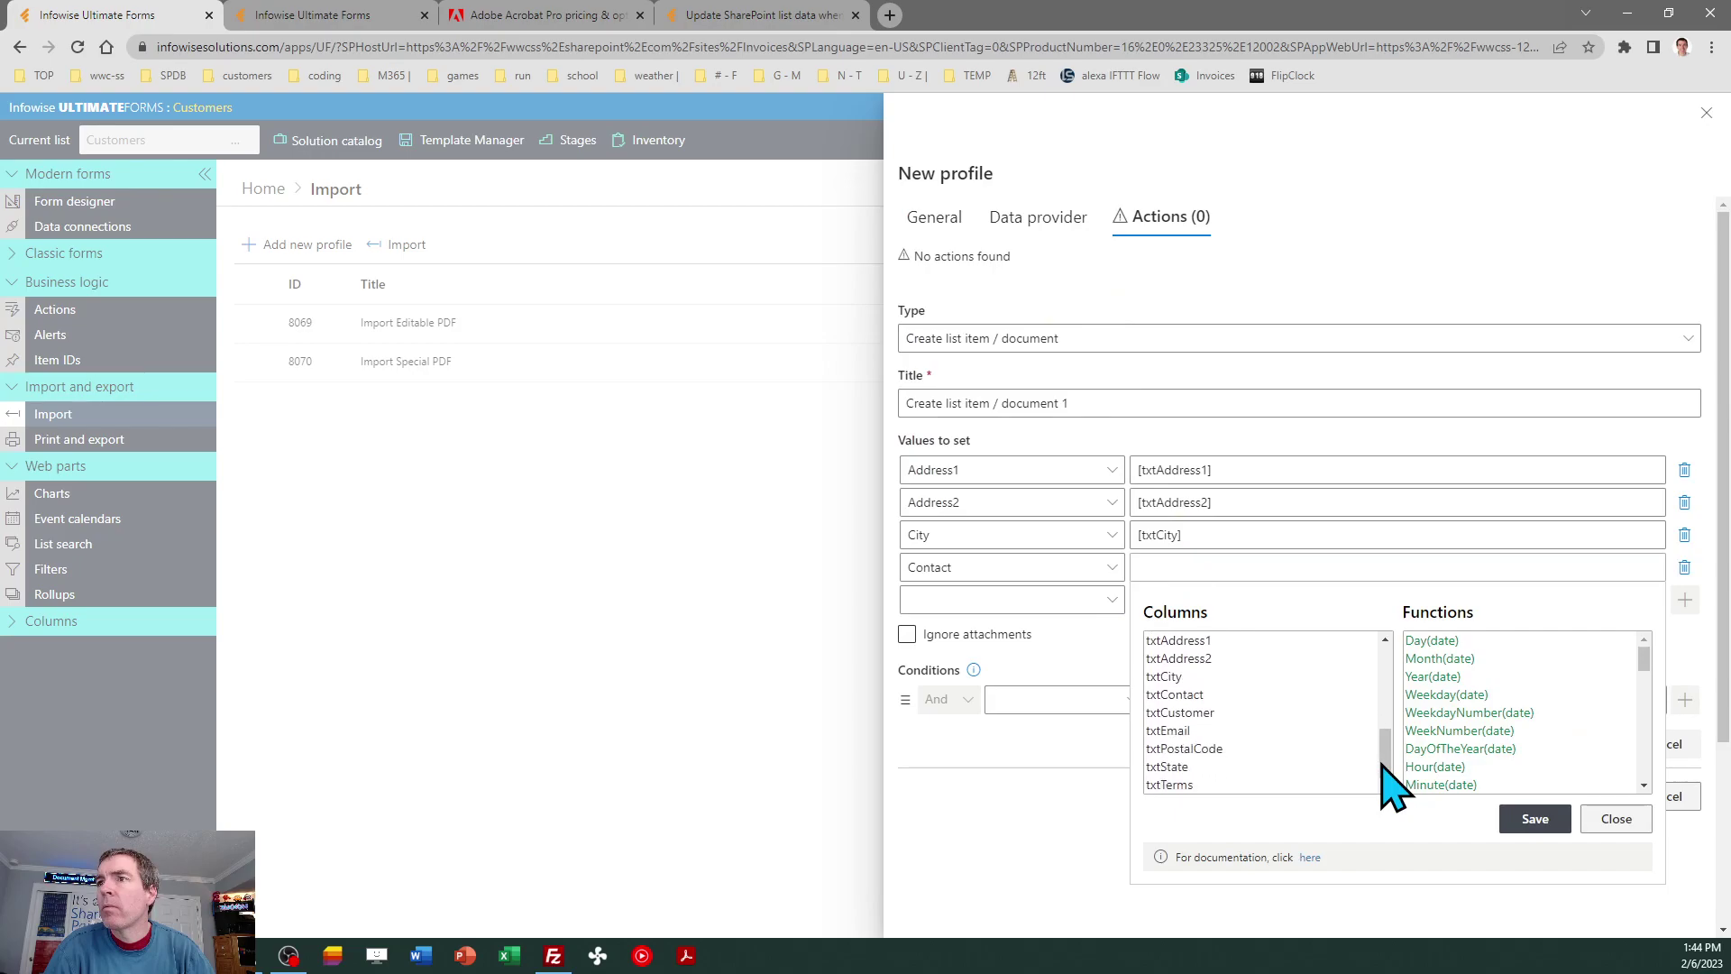
pyautogui.click(1217, 695)
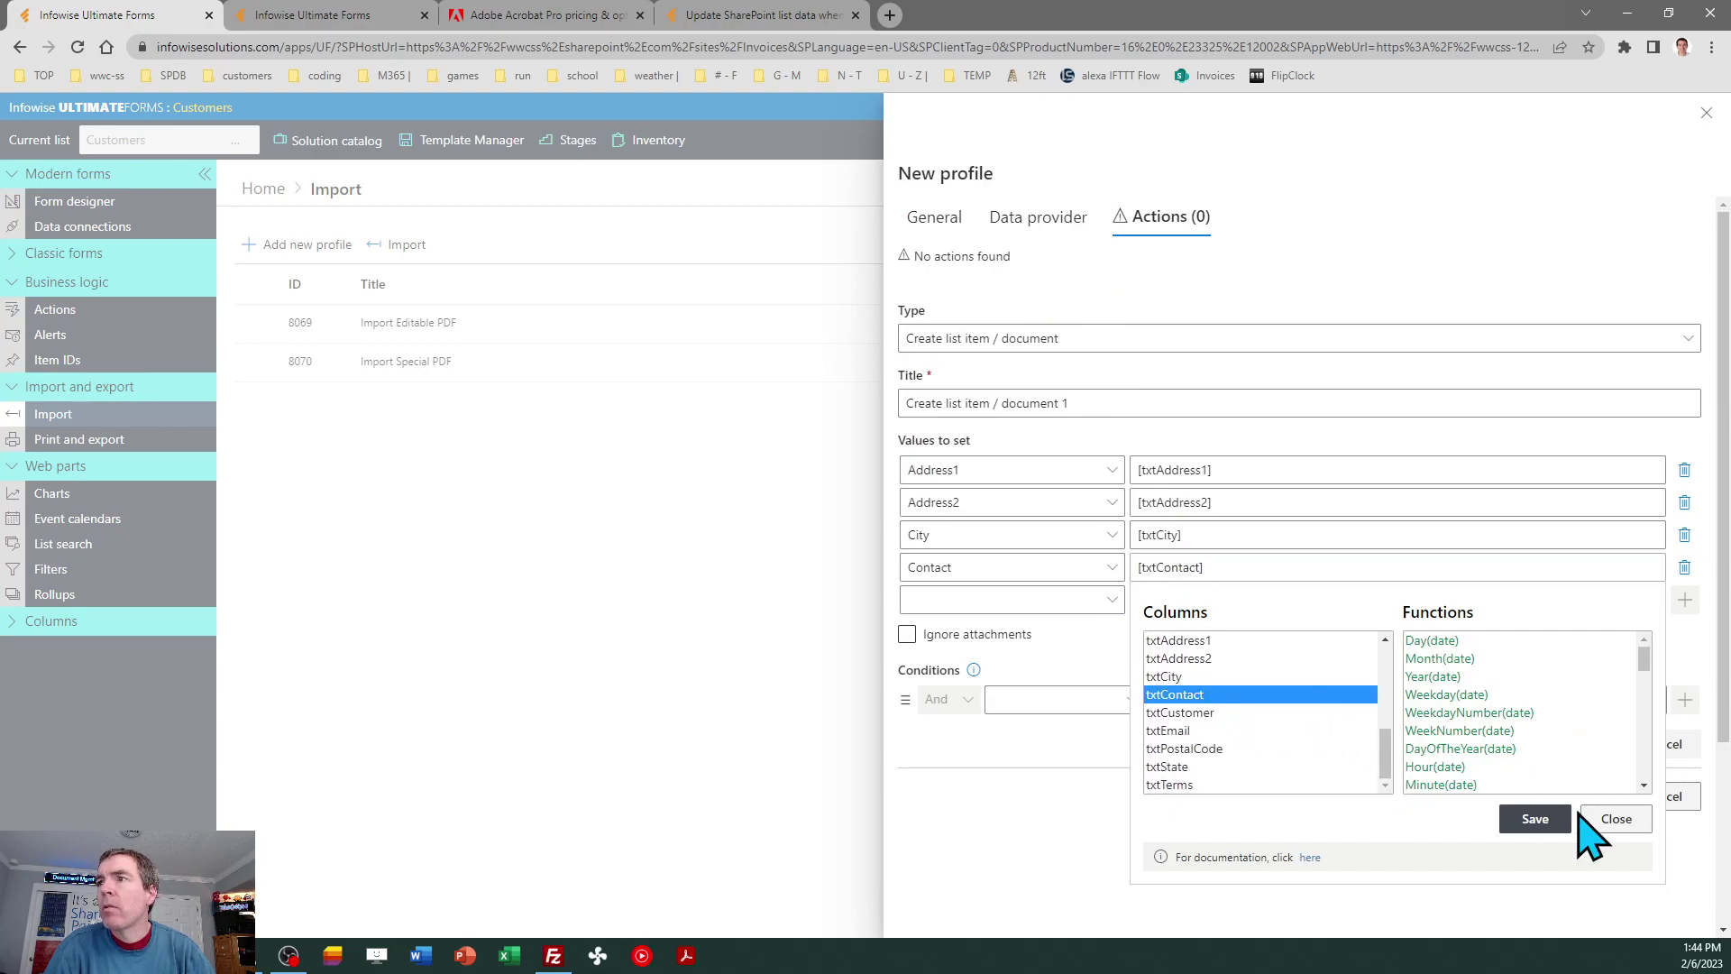
pyautogui.click(1536, 820)
# Map the Customer column to txtCustomer and Email to txtEmail.
pyautogui.click(1105, 599)
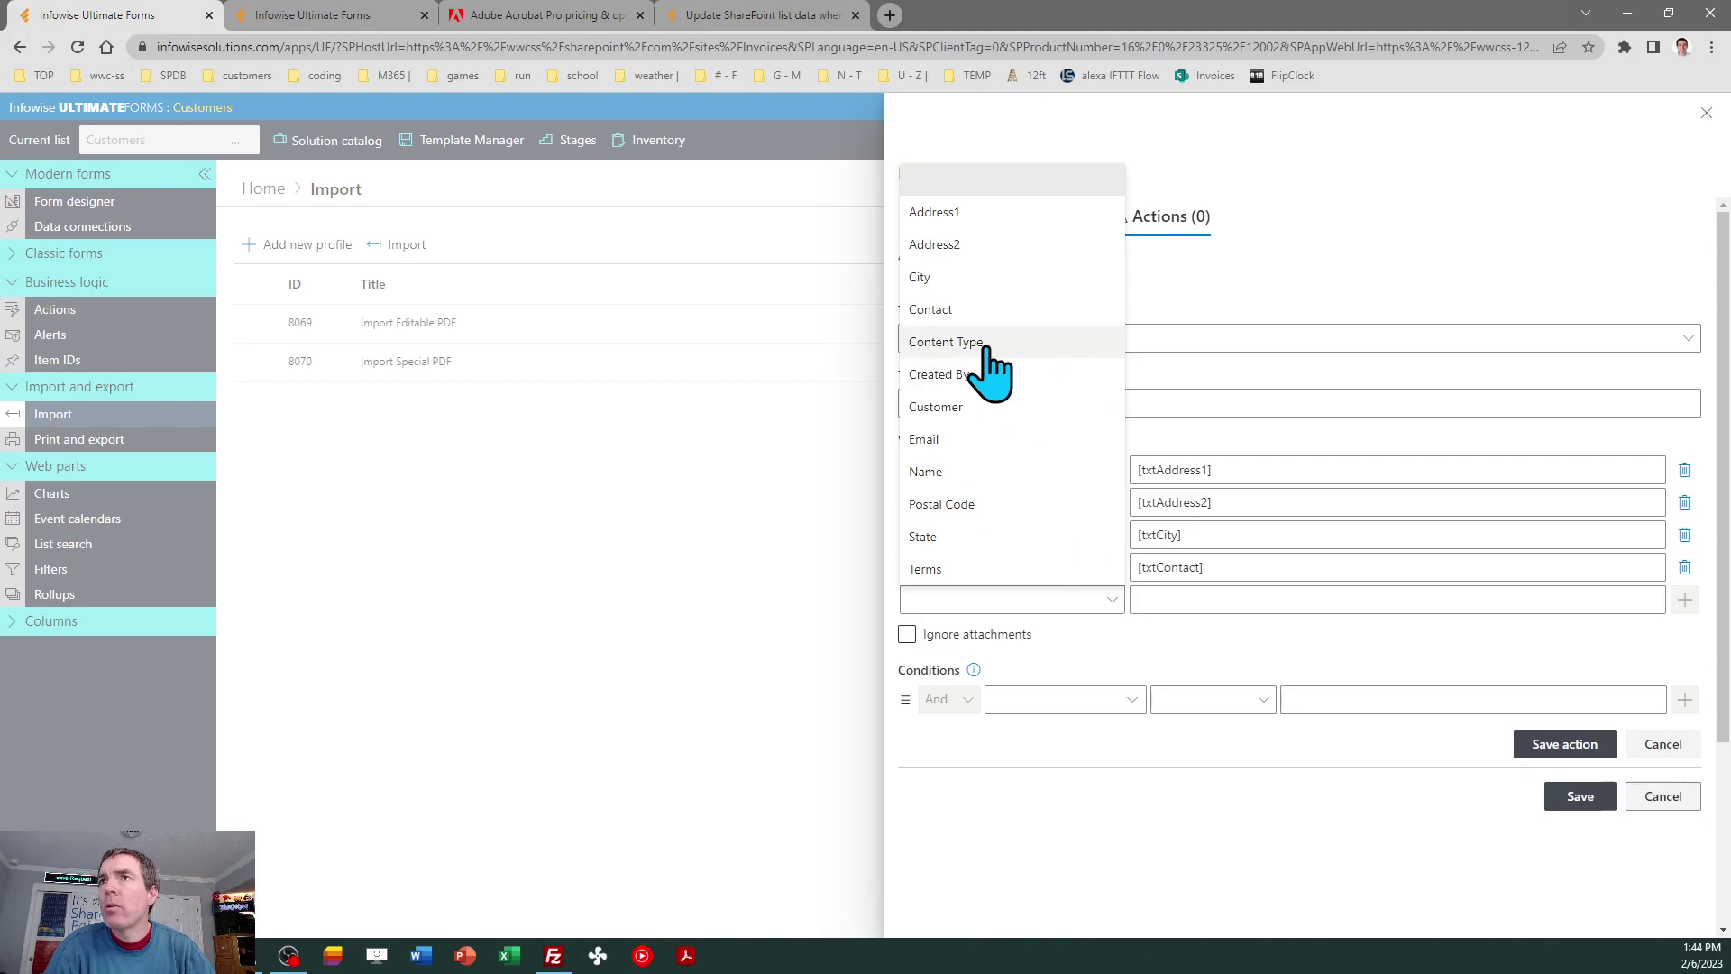
pyautogui.click(995, 407)
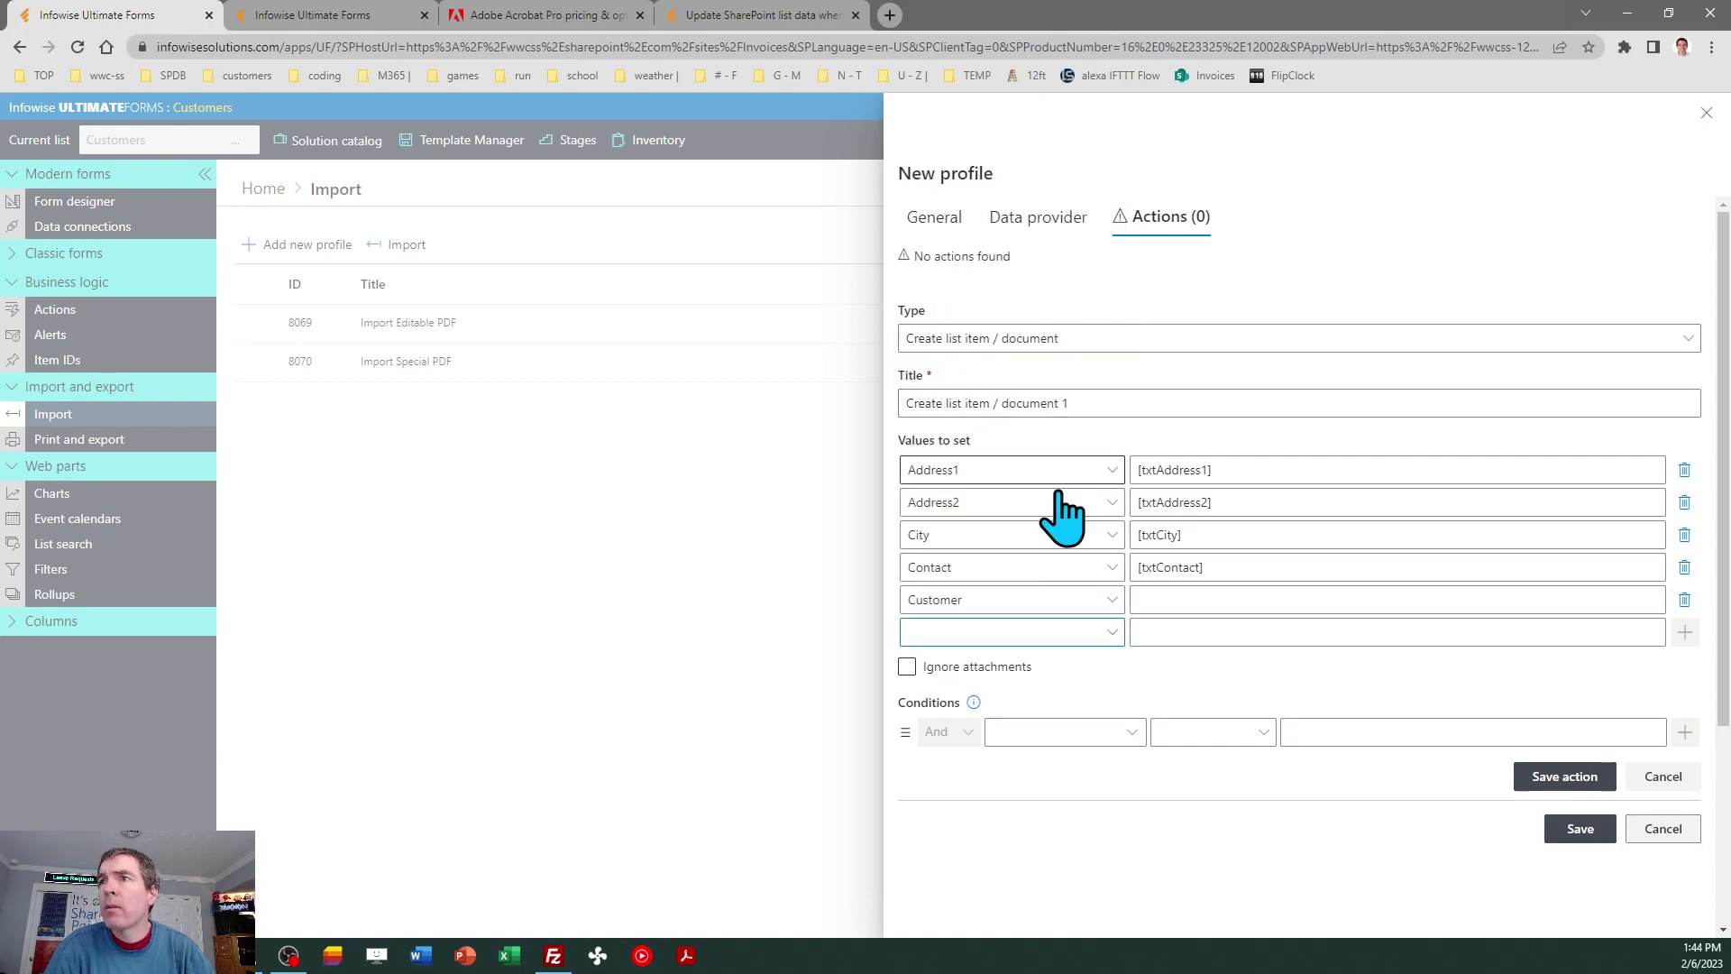
pyautogui.click(1163, 599)
pyautogui.moveTo(1383, 707); pyautogui.dragTo(1389, 795)
pyautogui.click(1241, 760)
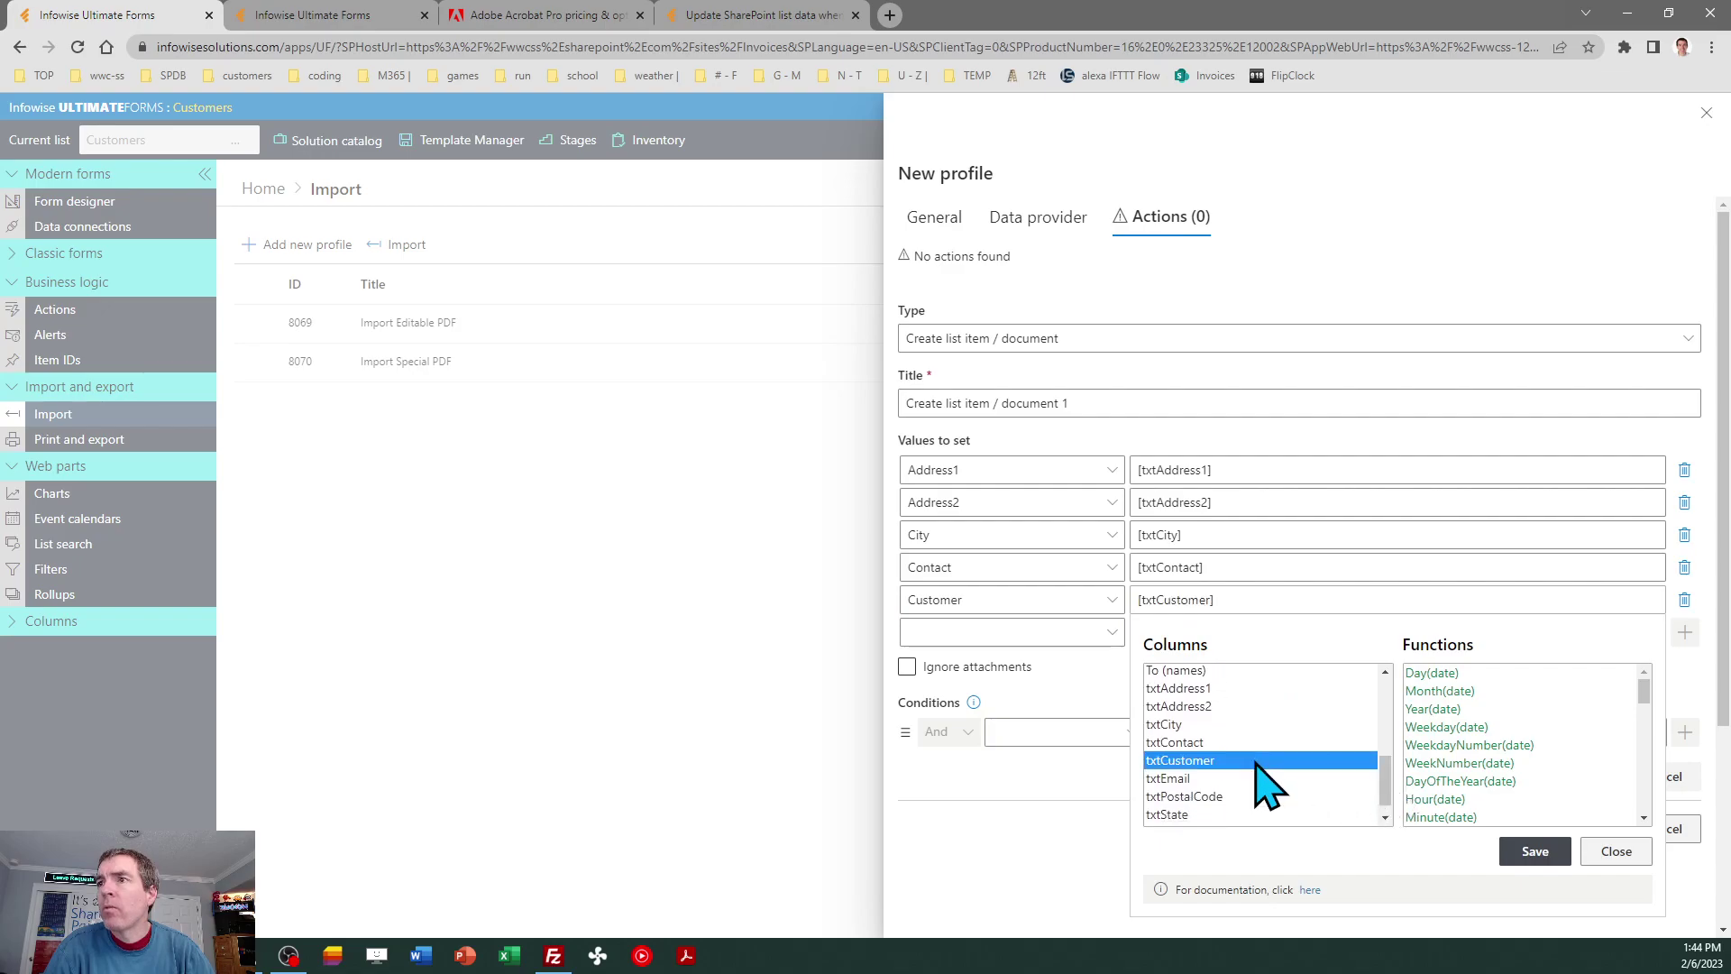
pyautogui.click(1535, 851)
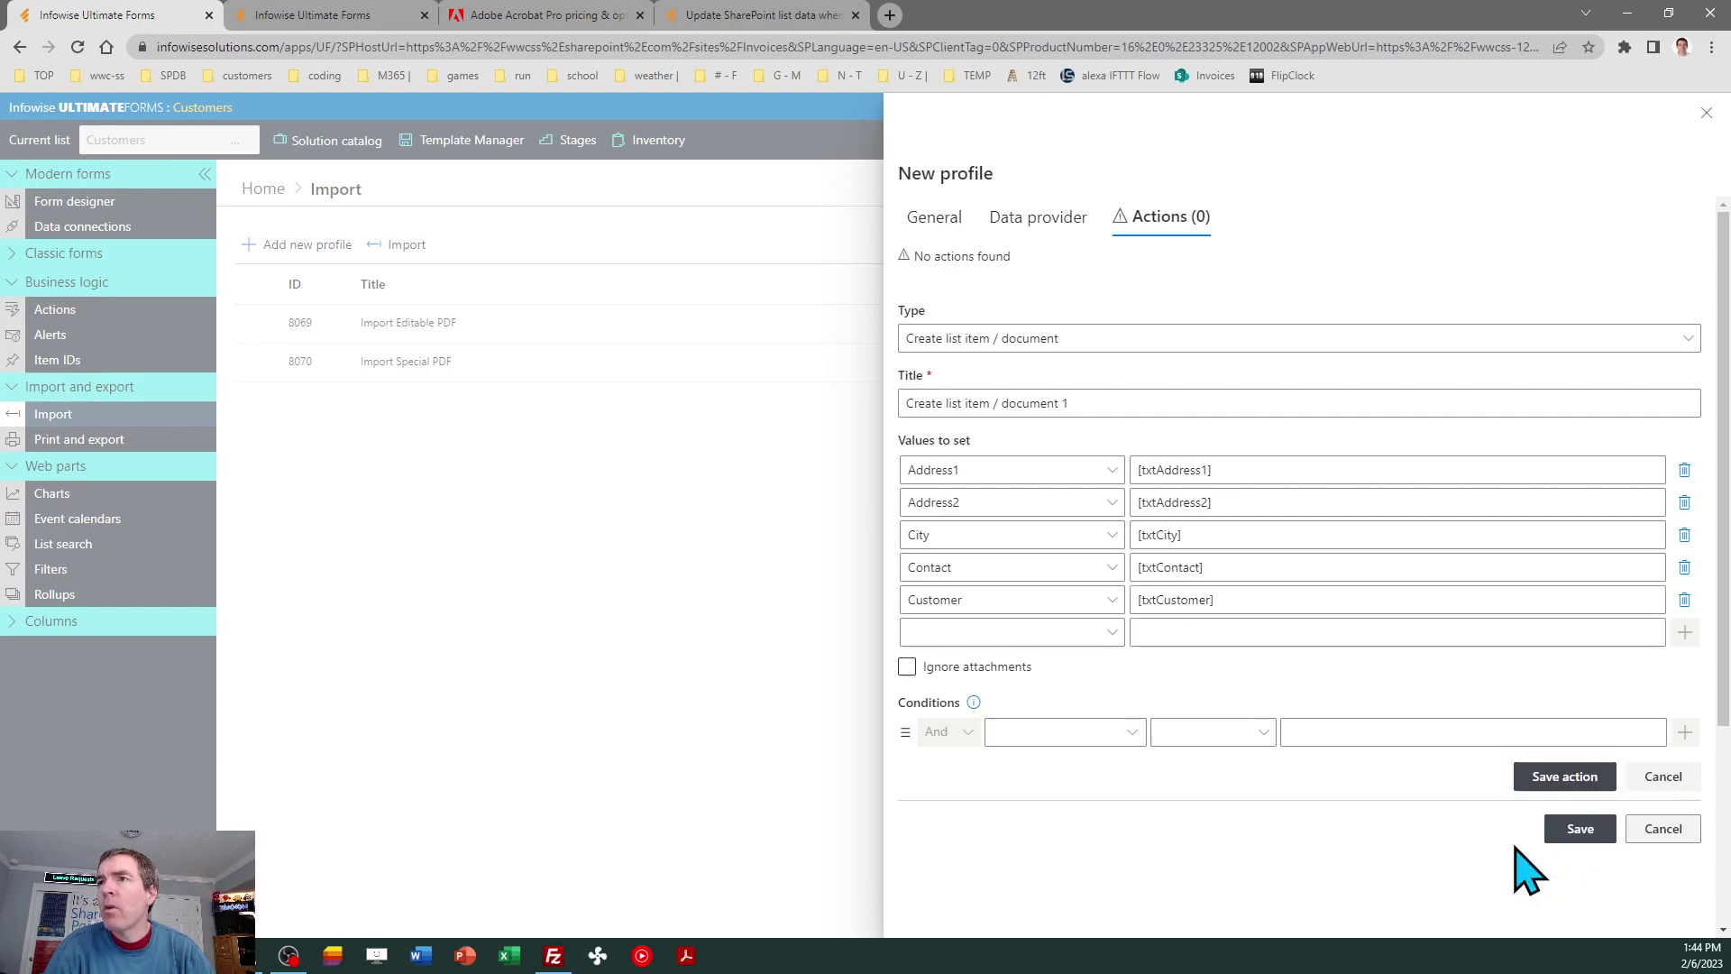
pyautogui.click(1110, 634)
pyautogui.click(1018, 472)
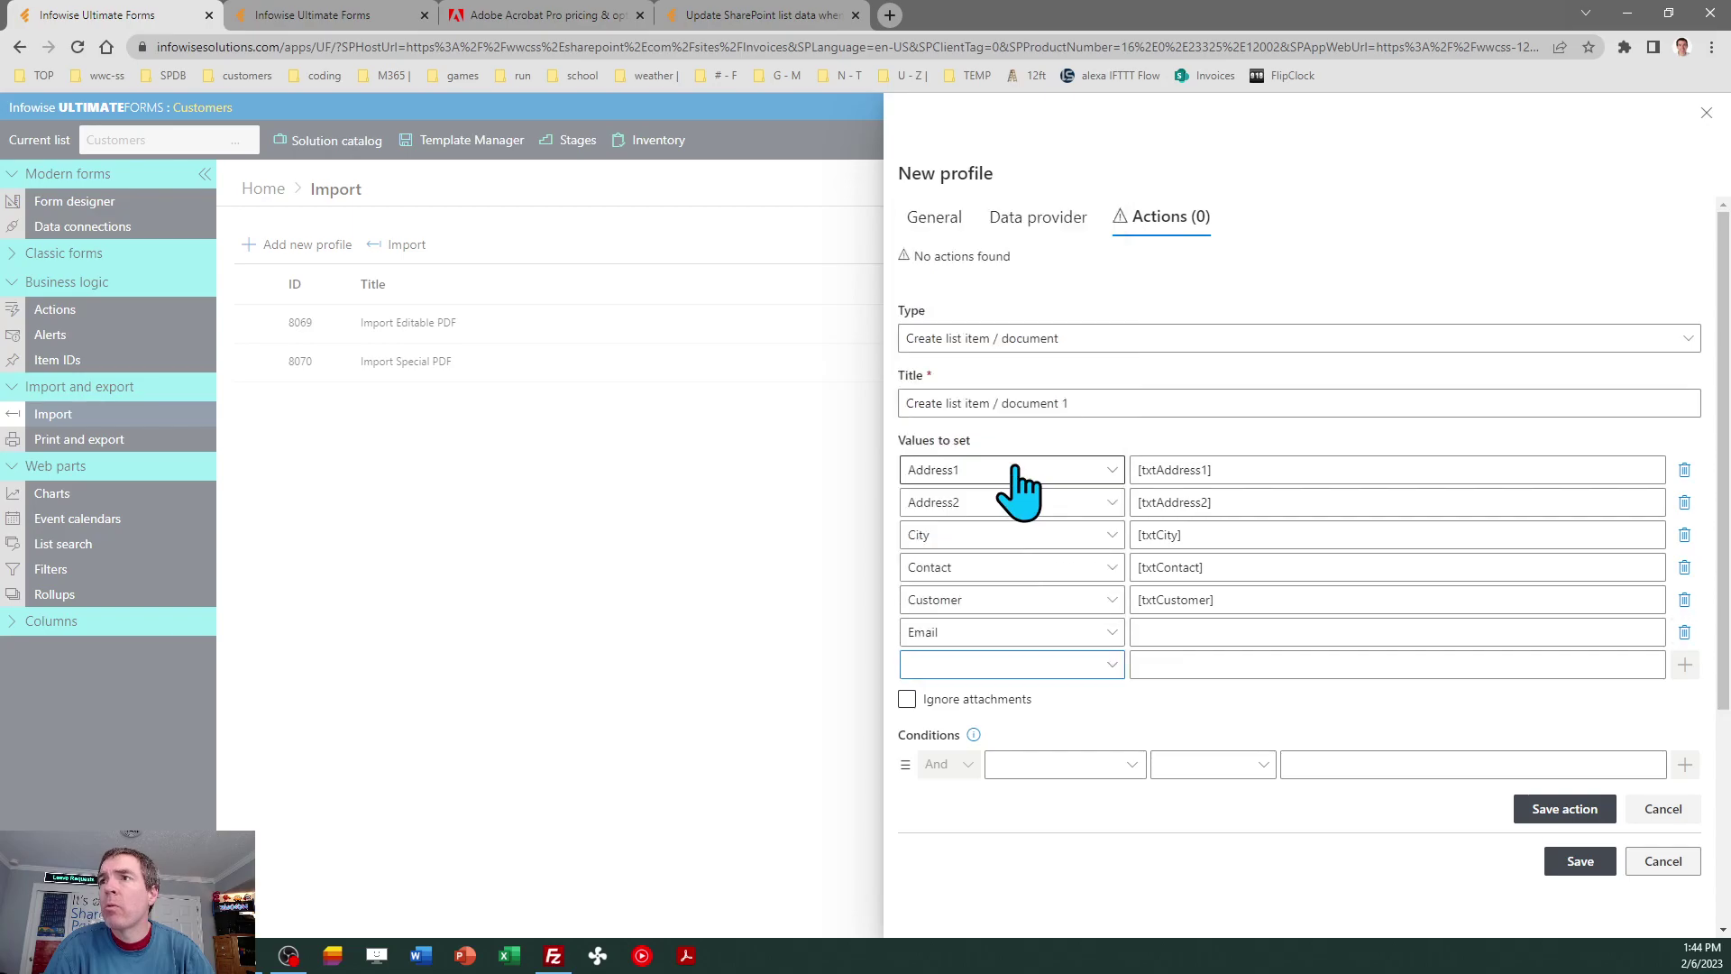
pyautogui.click(1146, 631)
pyautogui.scroll(-5, 1382, 820)
pyautogui.doubleClick(1217, 795)
pyautogui.click(1535, 884)
# Map Postal Code to txtPostalCode, replacing an accidentally inserted txtEmail value.
pyautogui.click(1095, 665)
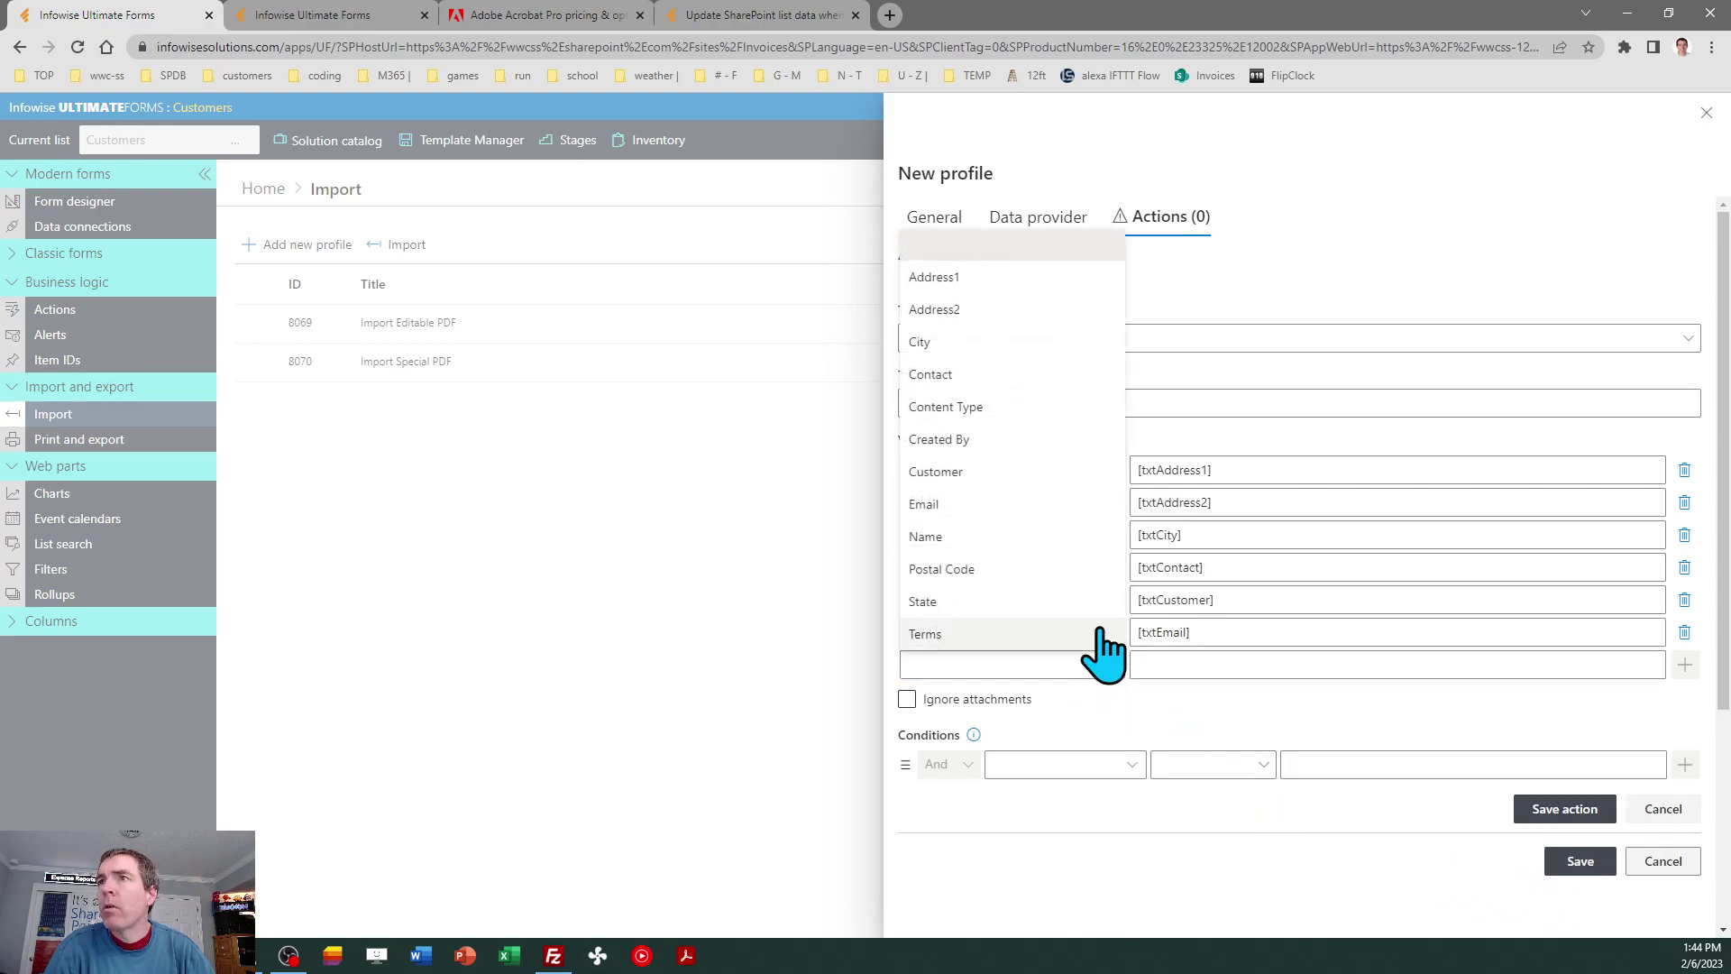
pyautogui.click(1034, 569)
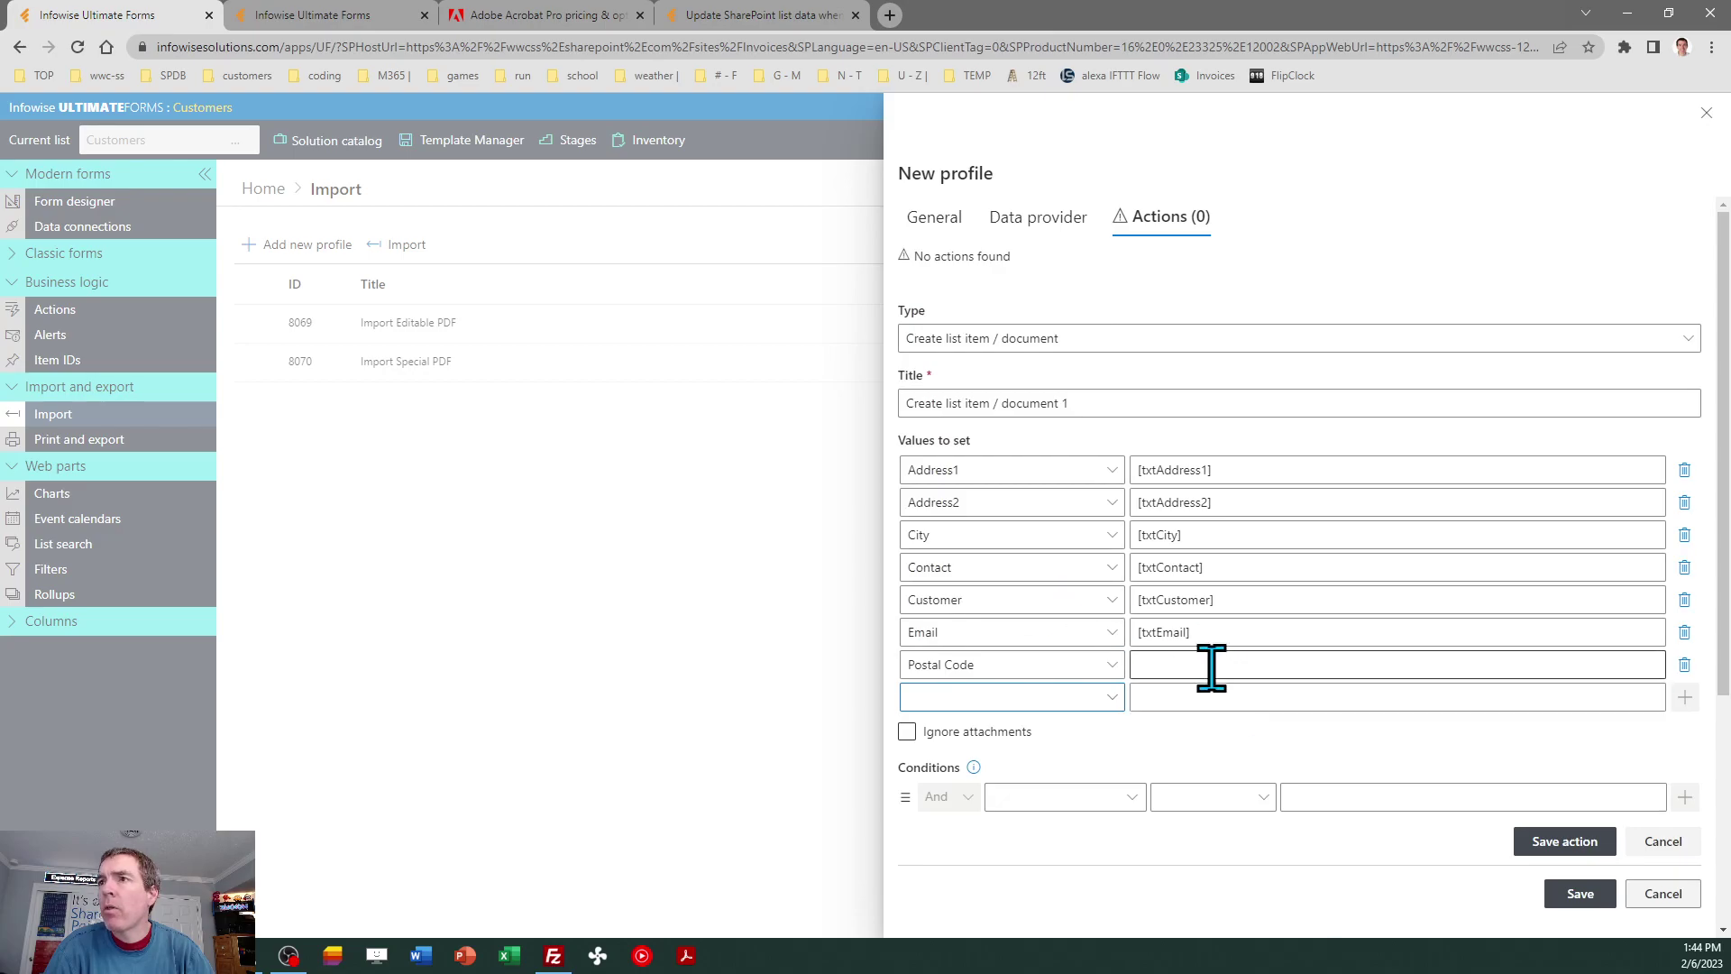
pyautogui.click(1209, 664)
pyautogui.moveTo(1380, 762); pyautogui.dragTo(1385, 861)
pyautogui.click(1256, 829)
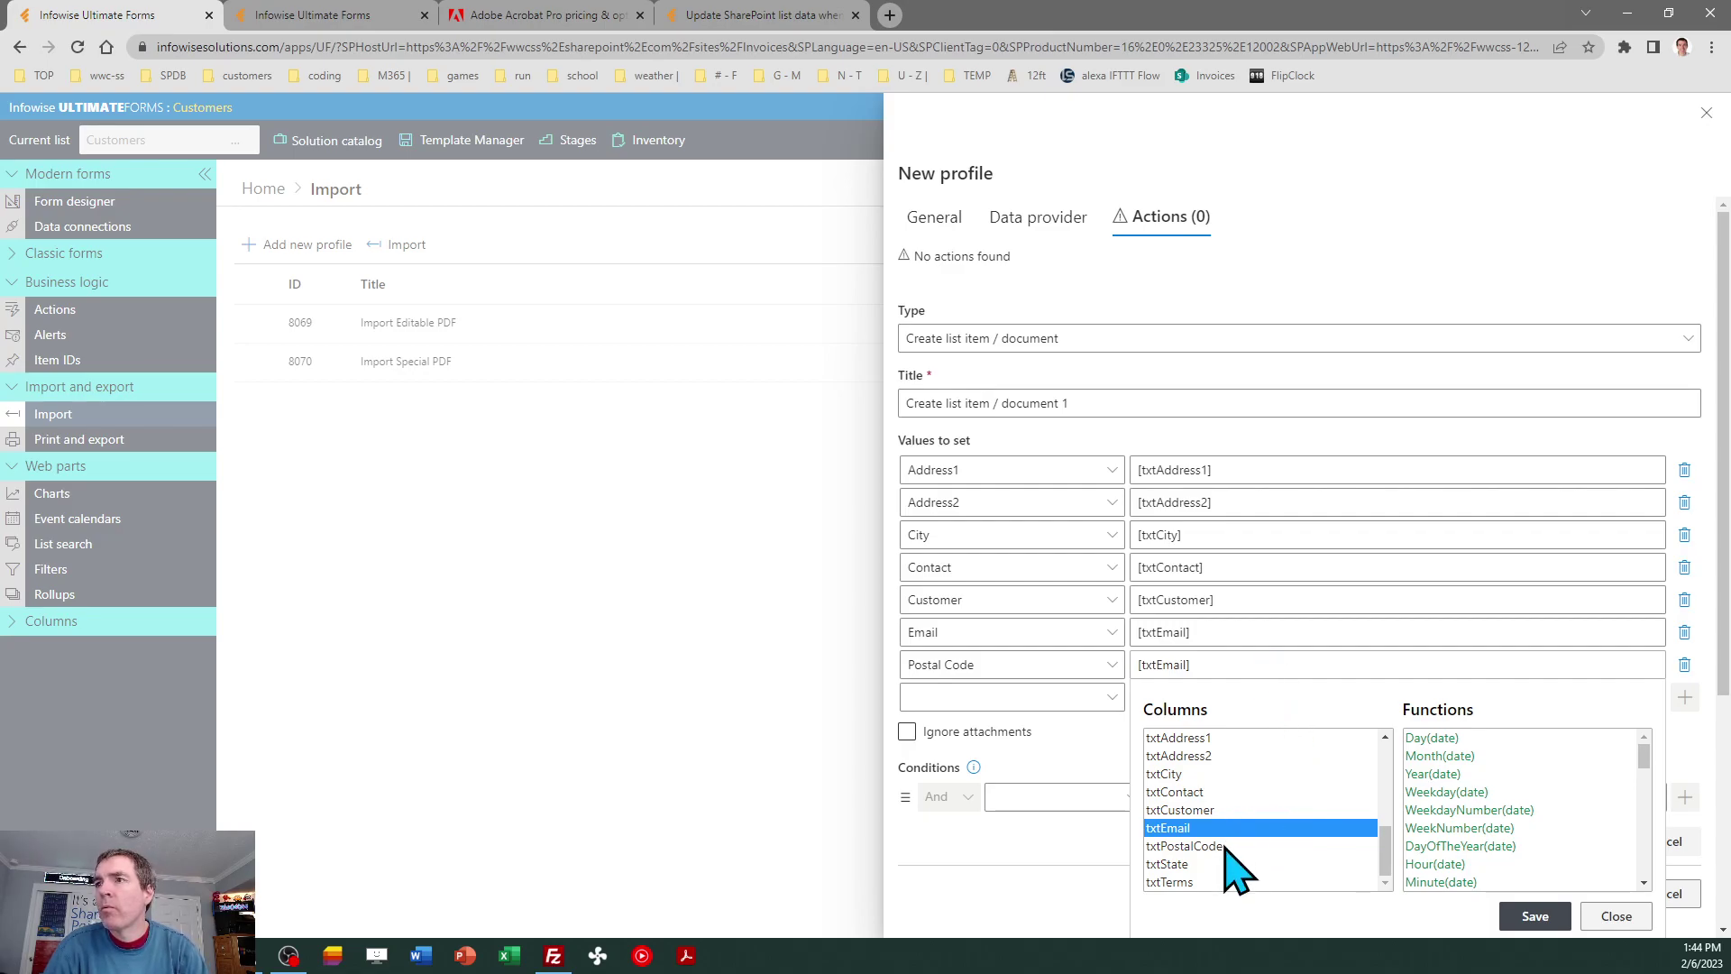
pyautogui.click(1209, 667)
pyautogui.press('BackSpace')
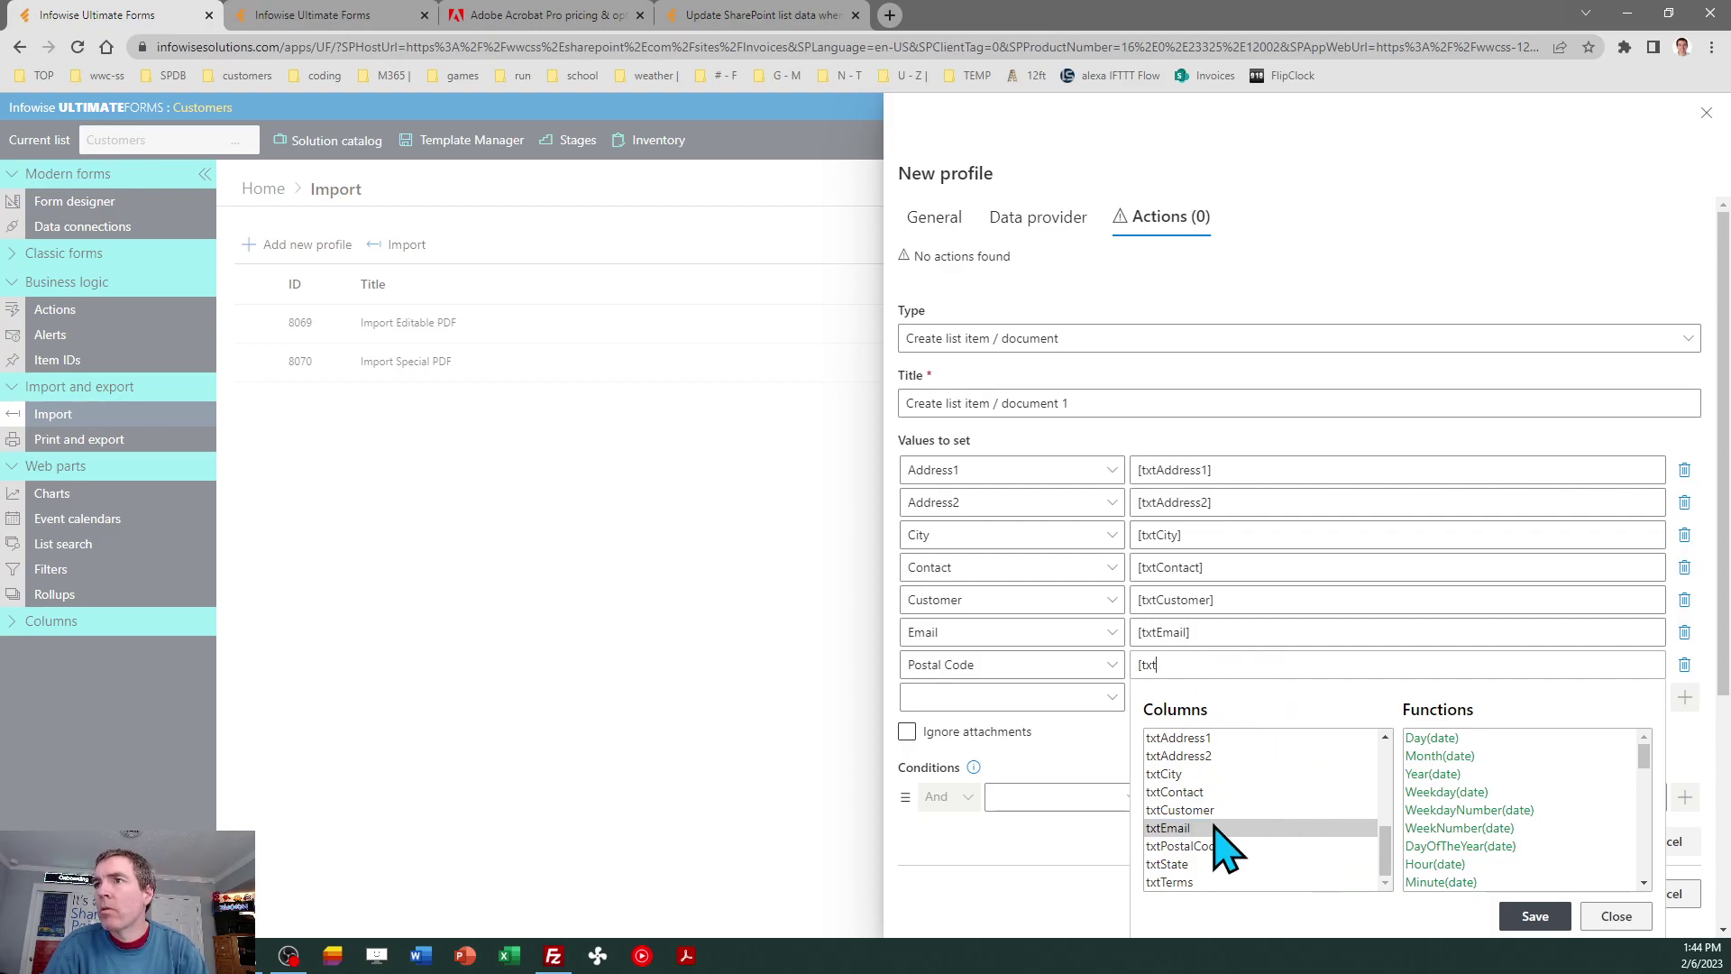
pyautogui.press('BackSpace')
pyautogui.press('BackSpace')
pyautogui.press('BackSpace')
pyautogui.press('BackSpace')
pyautogui.press('BackSpace')
pyautogui.press('BackSpace')
pyautogui.press('BackSpace')
pyautogui.press('BackSpace')
pyautogui.press('BackSpace')
pyautogui.click(1213, 846)
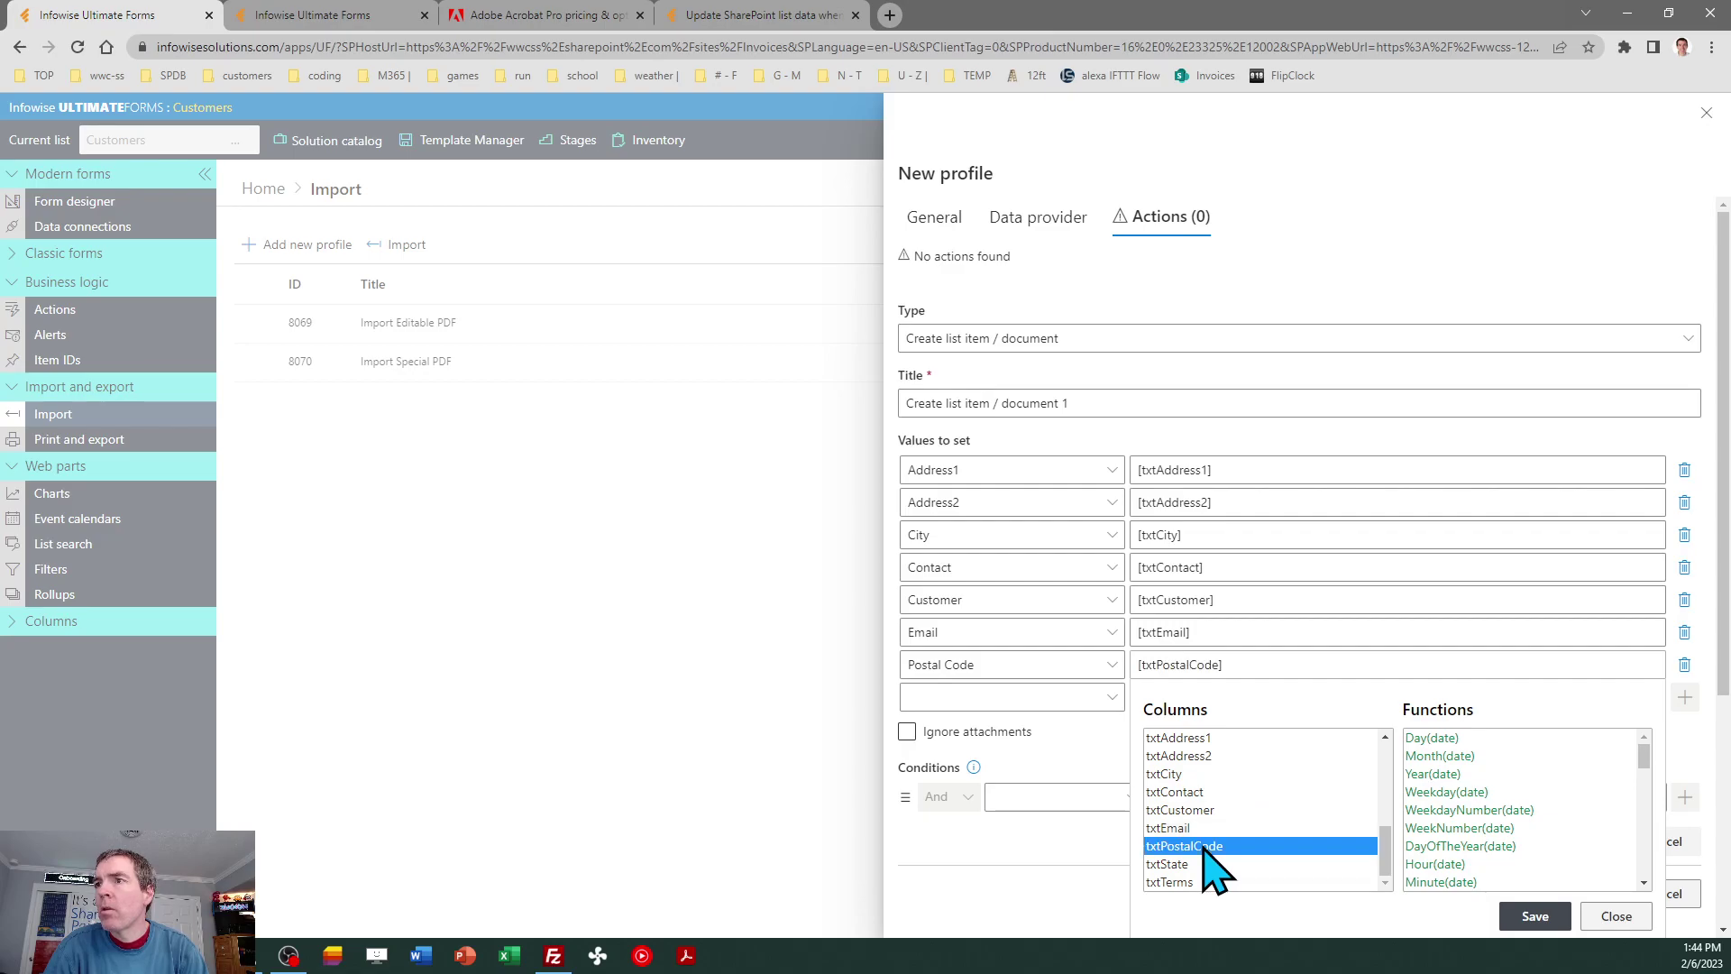
pyautogui.click(1533, 916)
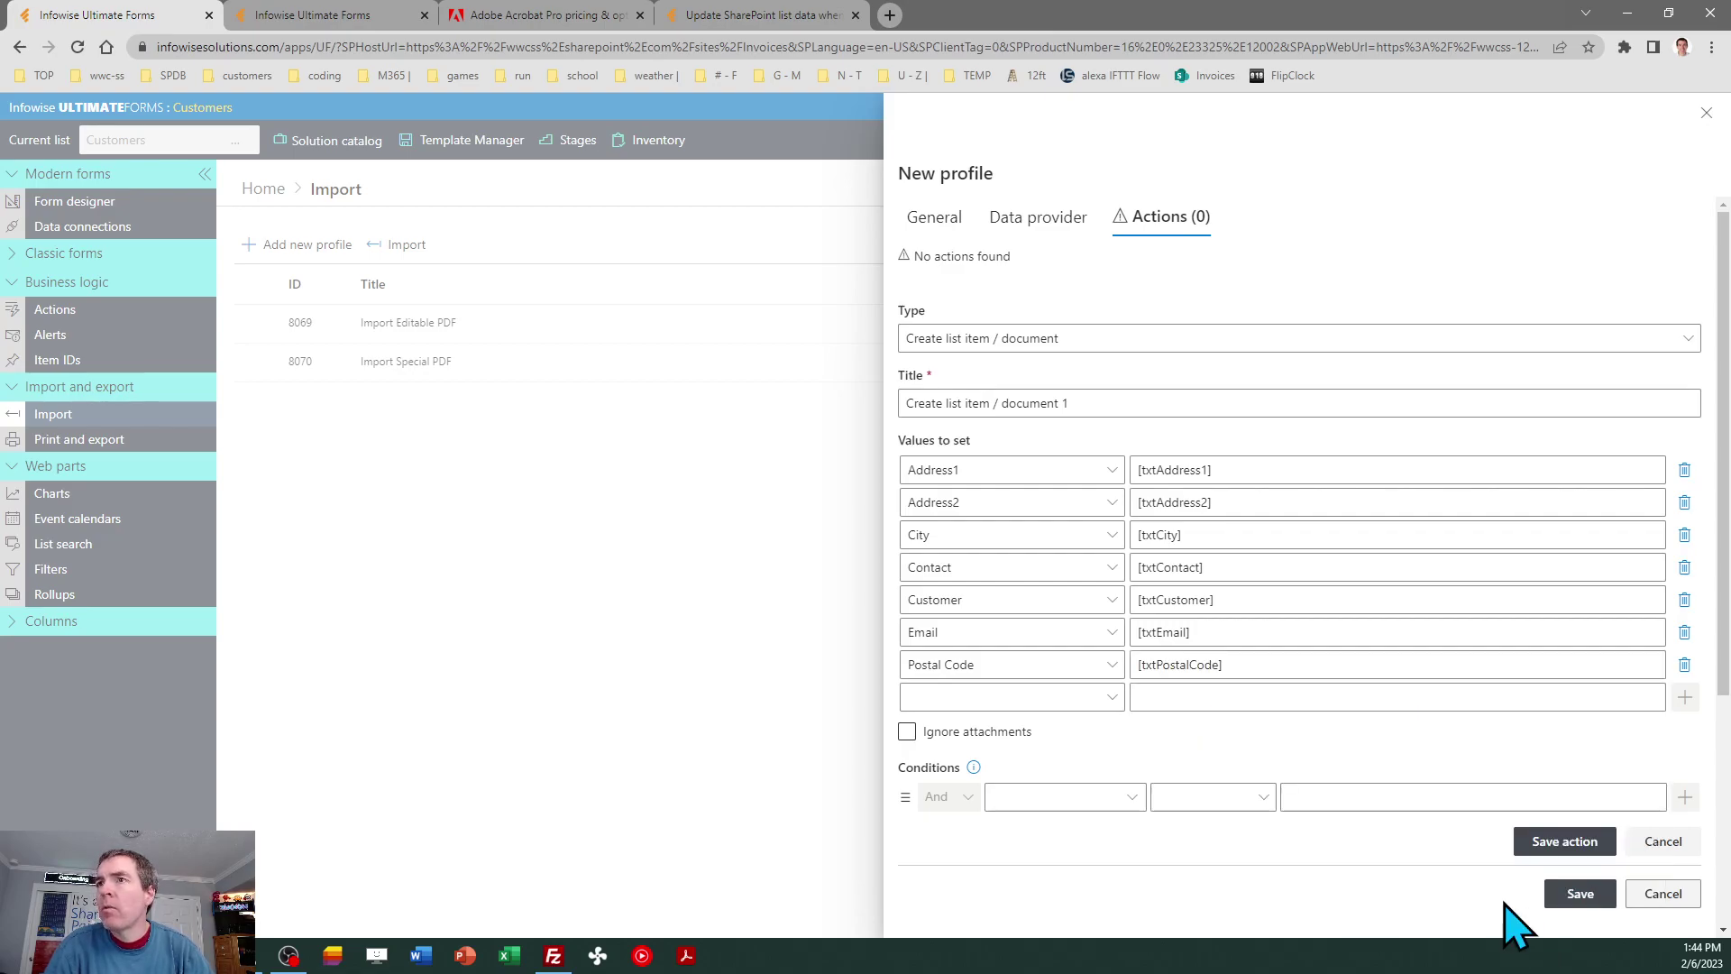
# Map the State column to txtState and start another mapping row.
pyautogui.click(1108, 705)
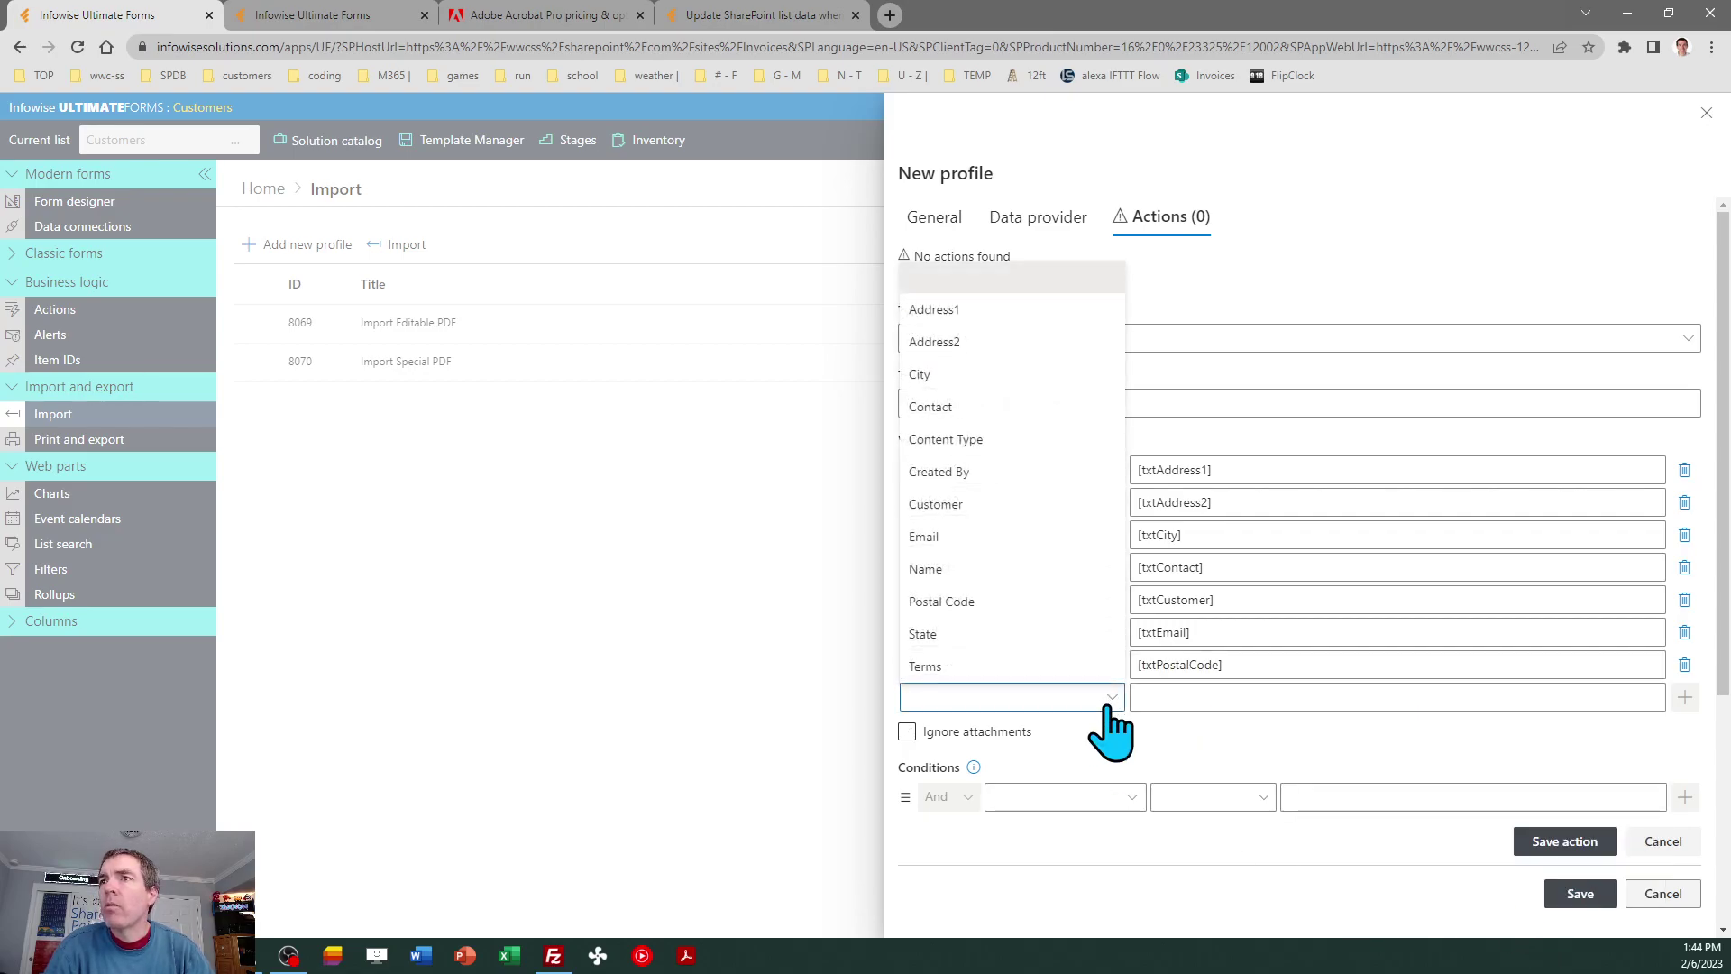
pyautogui.click(1046, 640)
pyautogui.click(1191, 694)
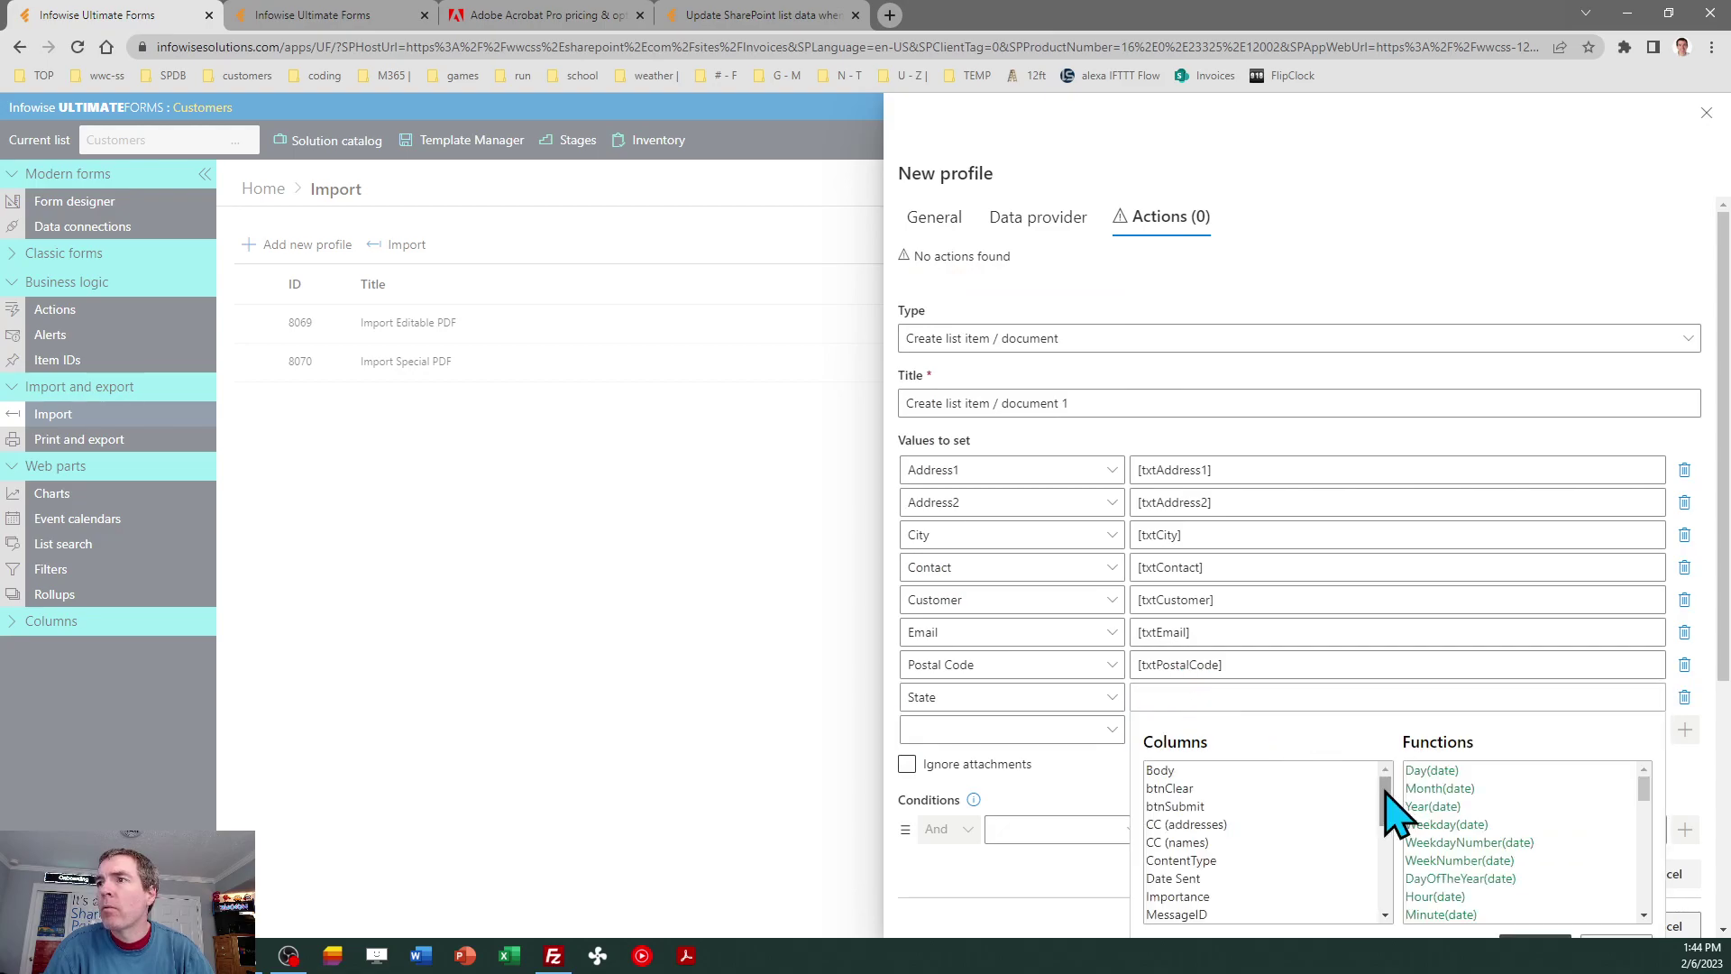
pyautogui.moveTo(1386, 793); pyautogui.dragTo(1389, 902)
pyautogui.click(1244, 897)
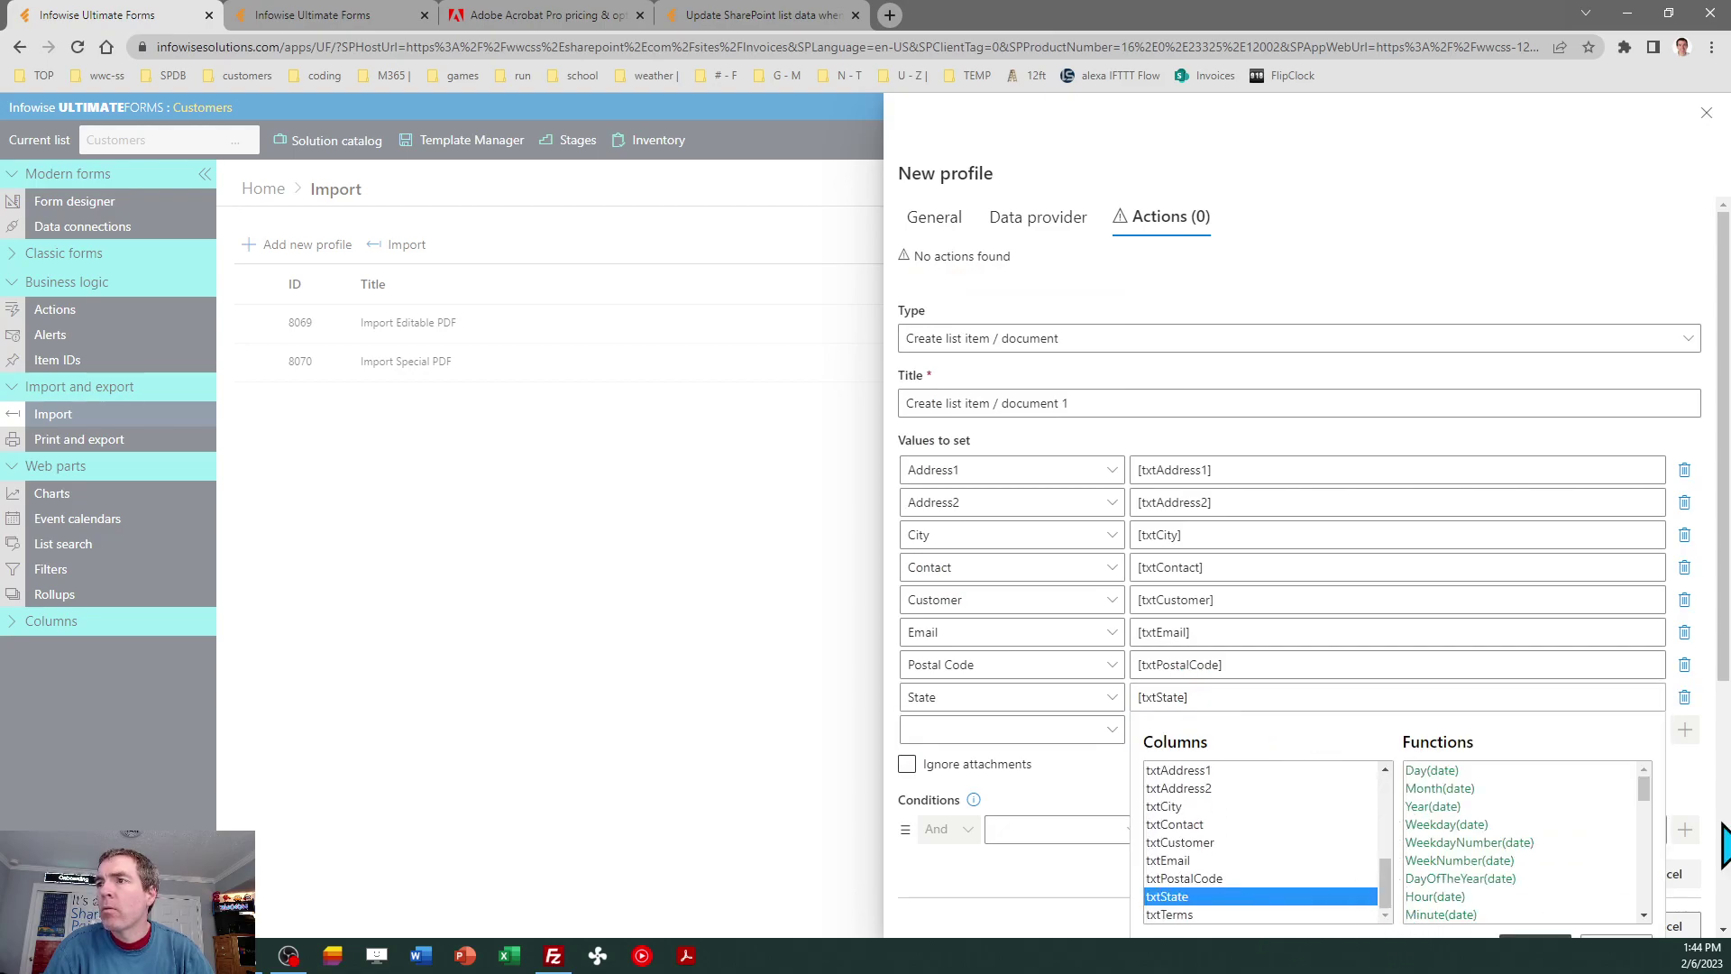
pyautogui.scroll(-1, 1727, 677)
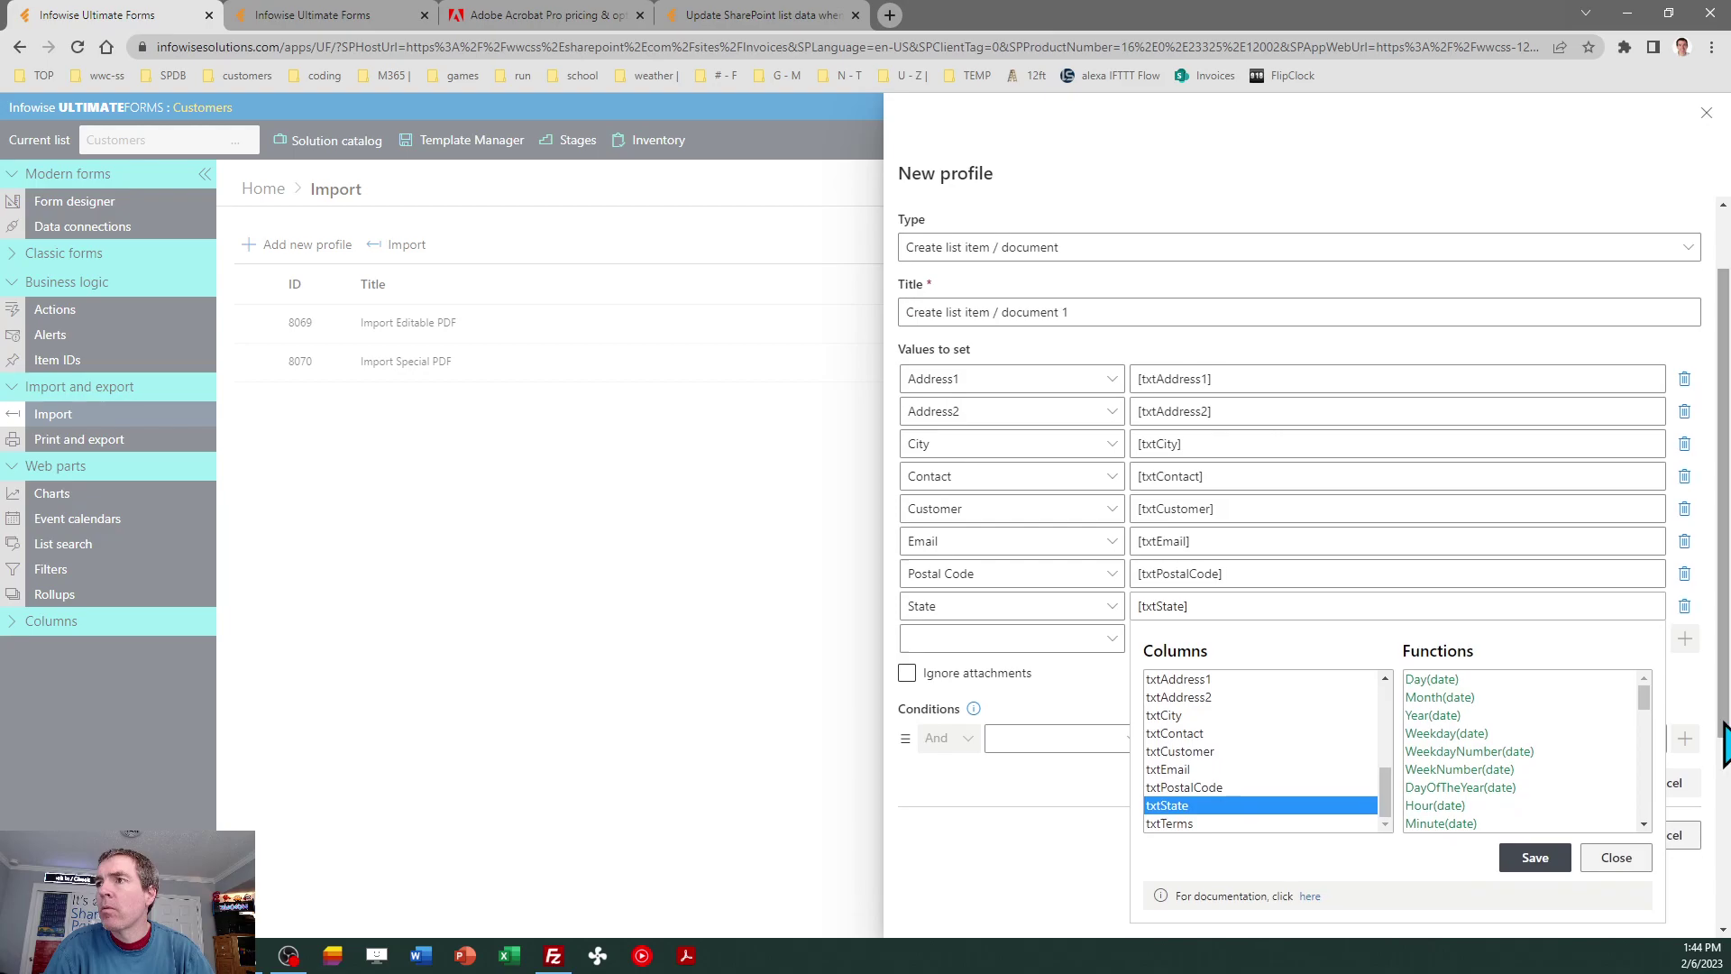
pyautogui.click(1532, 857)
pyautogui.click(1109, 640)
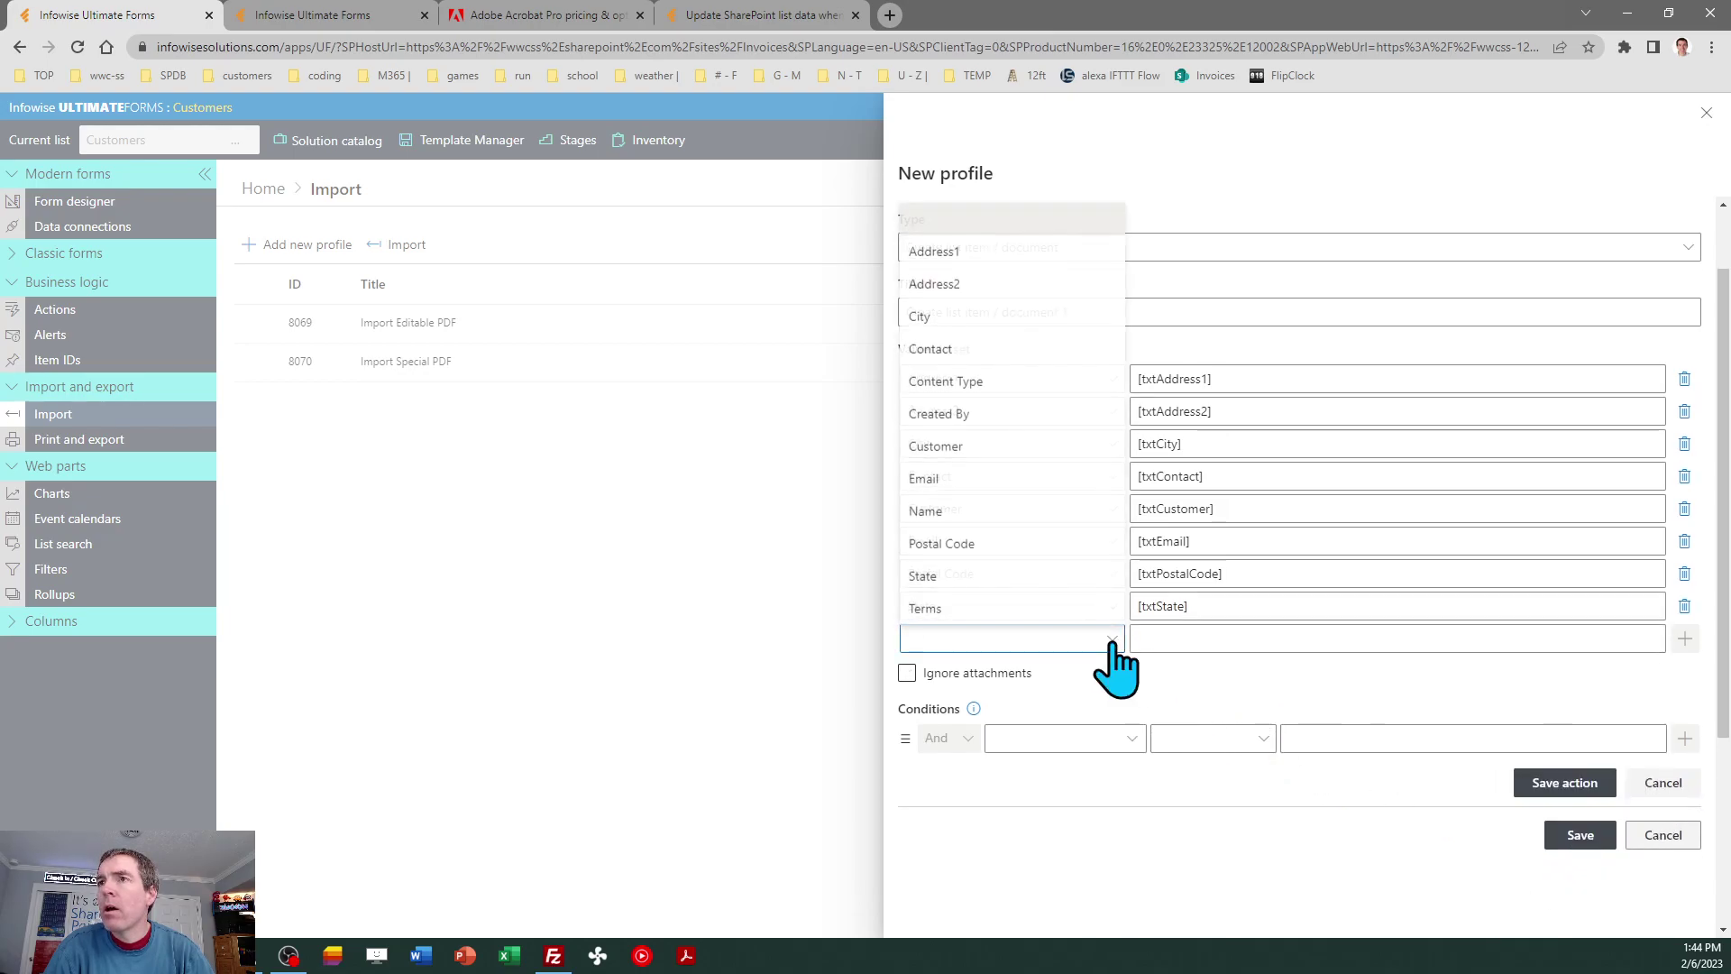
# Set the Terms column's value to $ToNumber([txtTerms]) using the Functions and Columns pickers.
pyautogui.click(1009, 608)
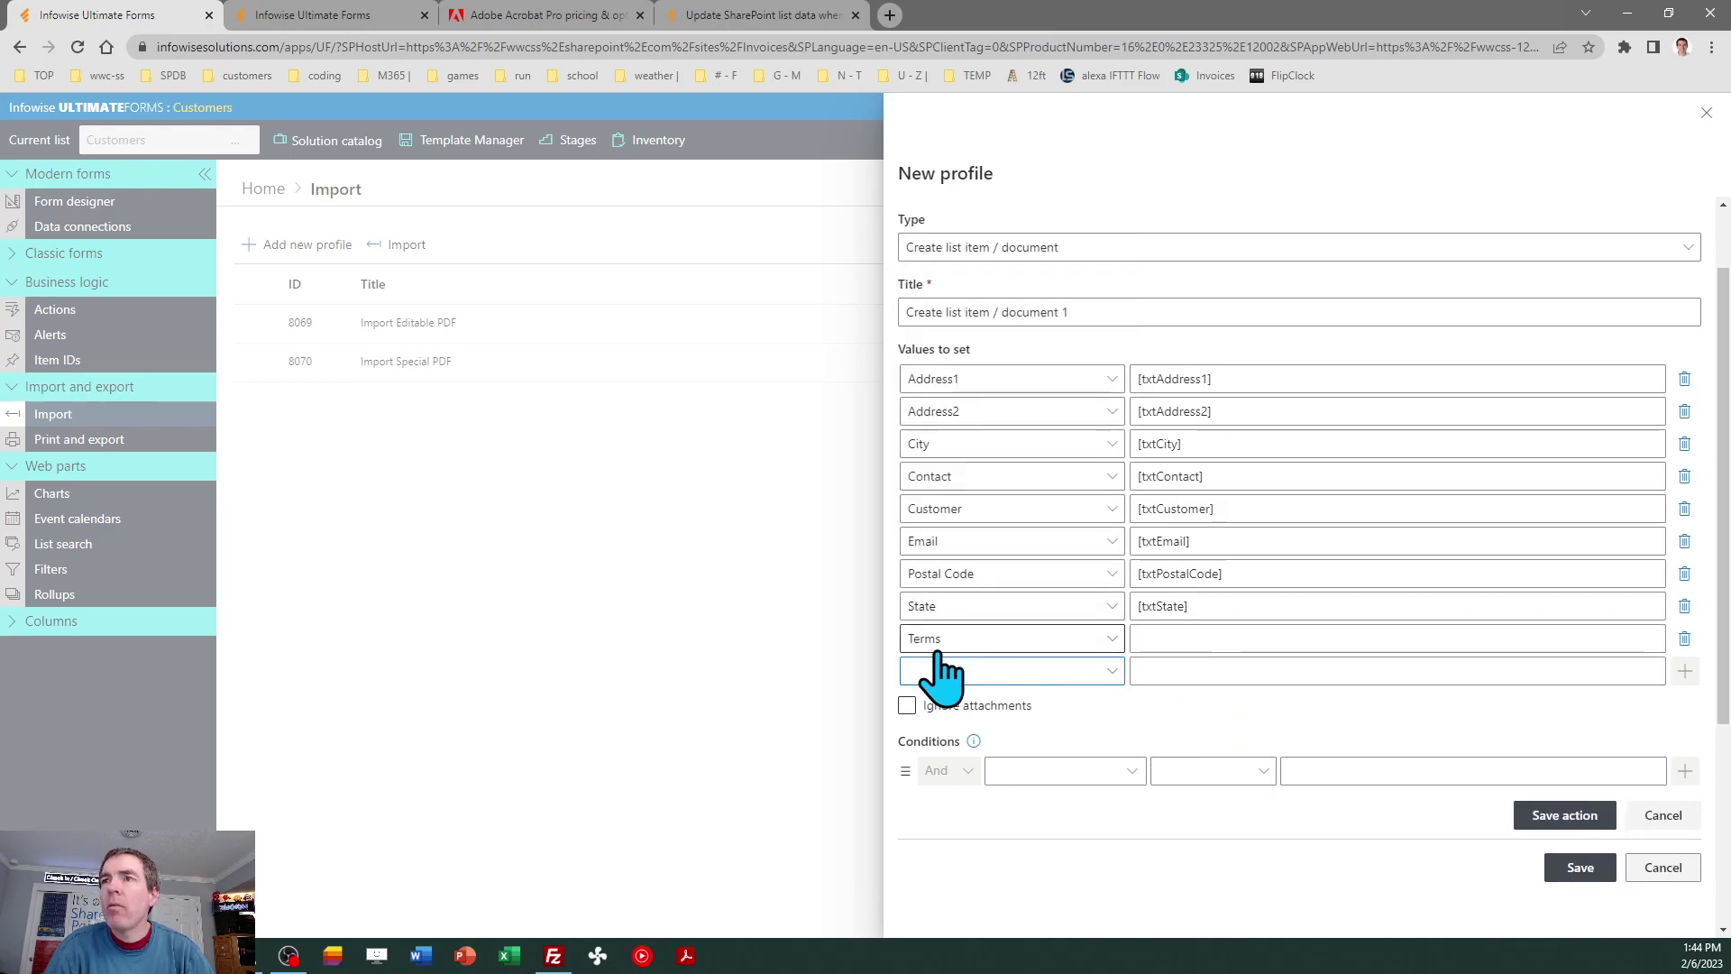
pyautogui.click(1197, 642)
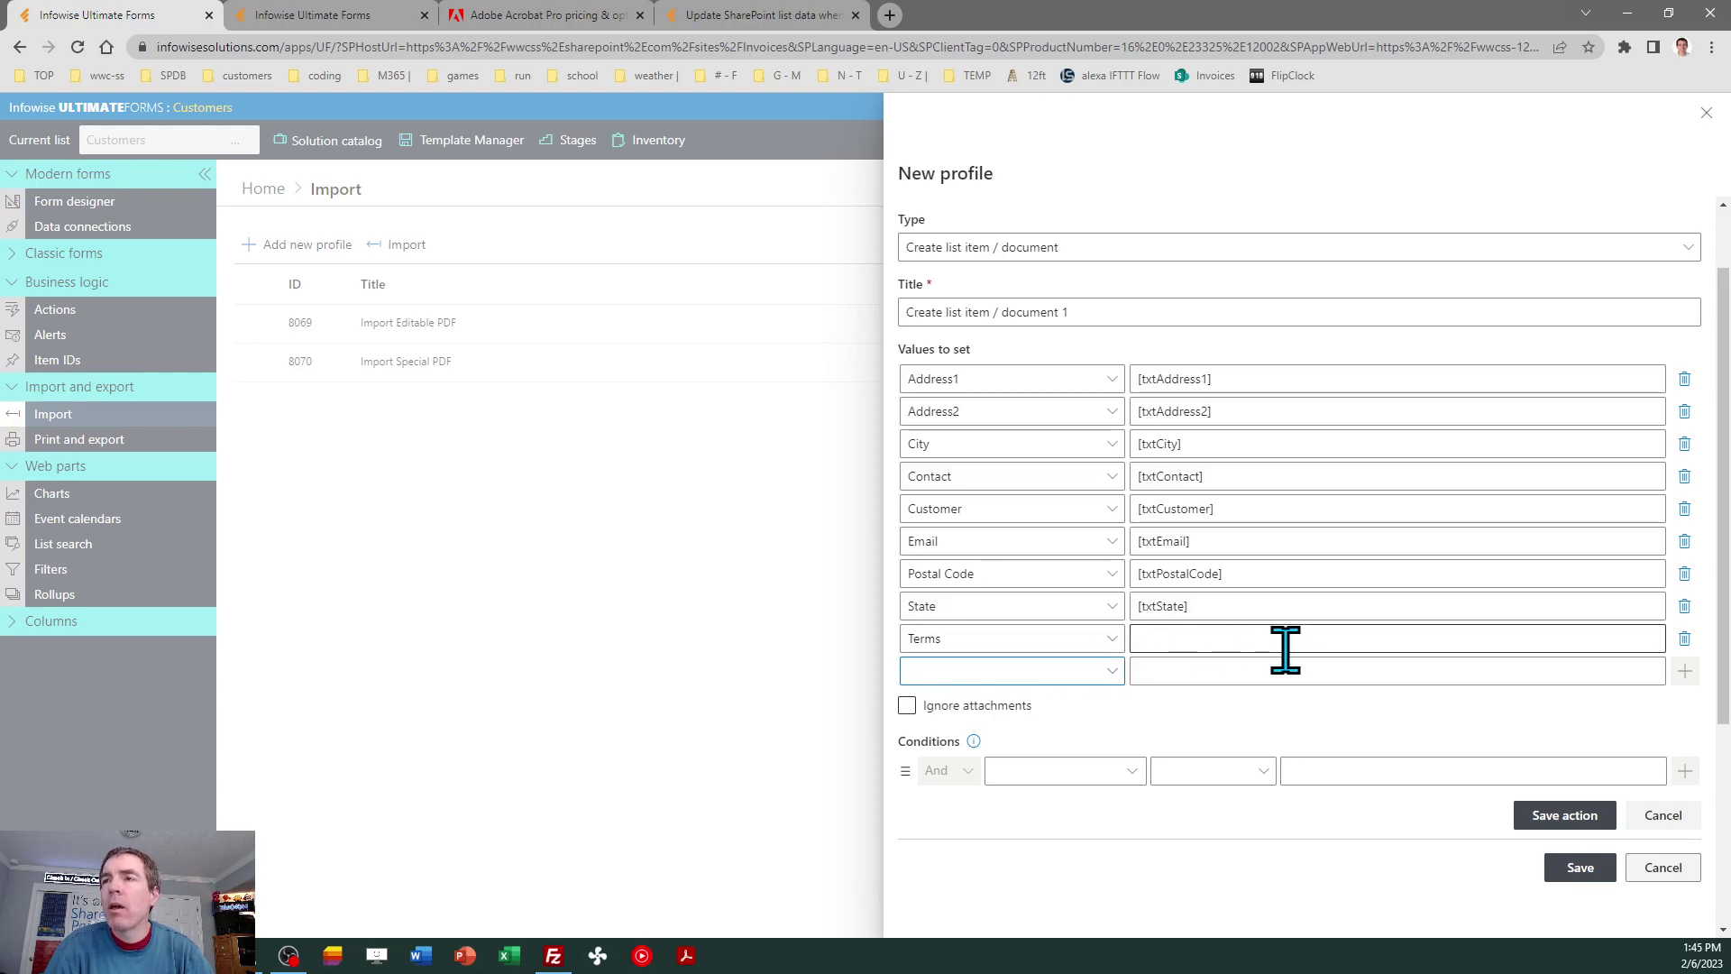
pyautogui.click(1181, 636)
pyautogui.click(1181, 636)
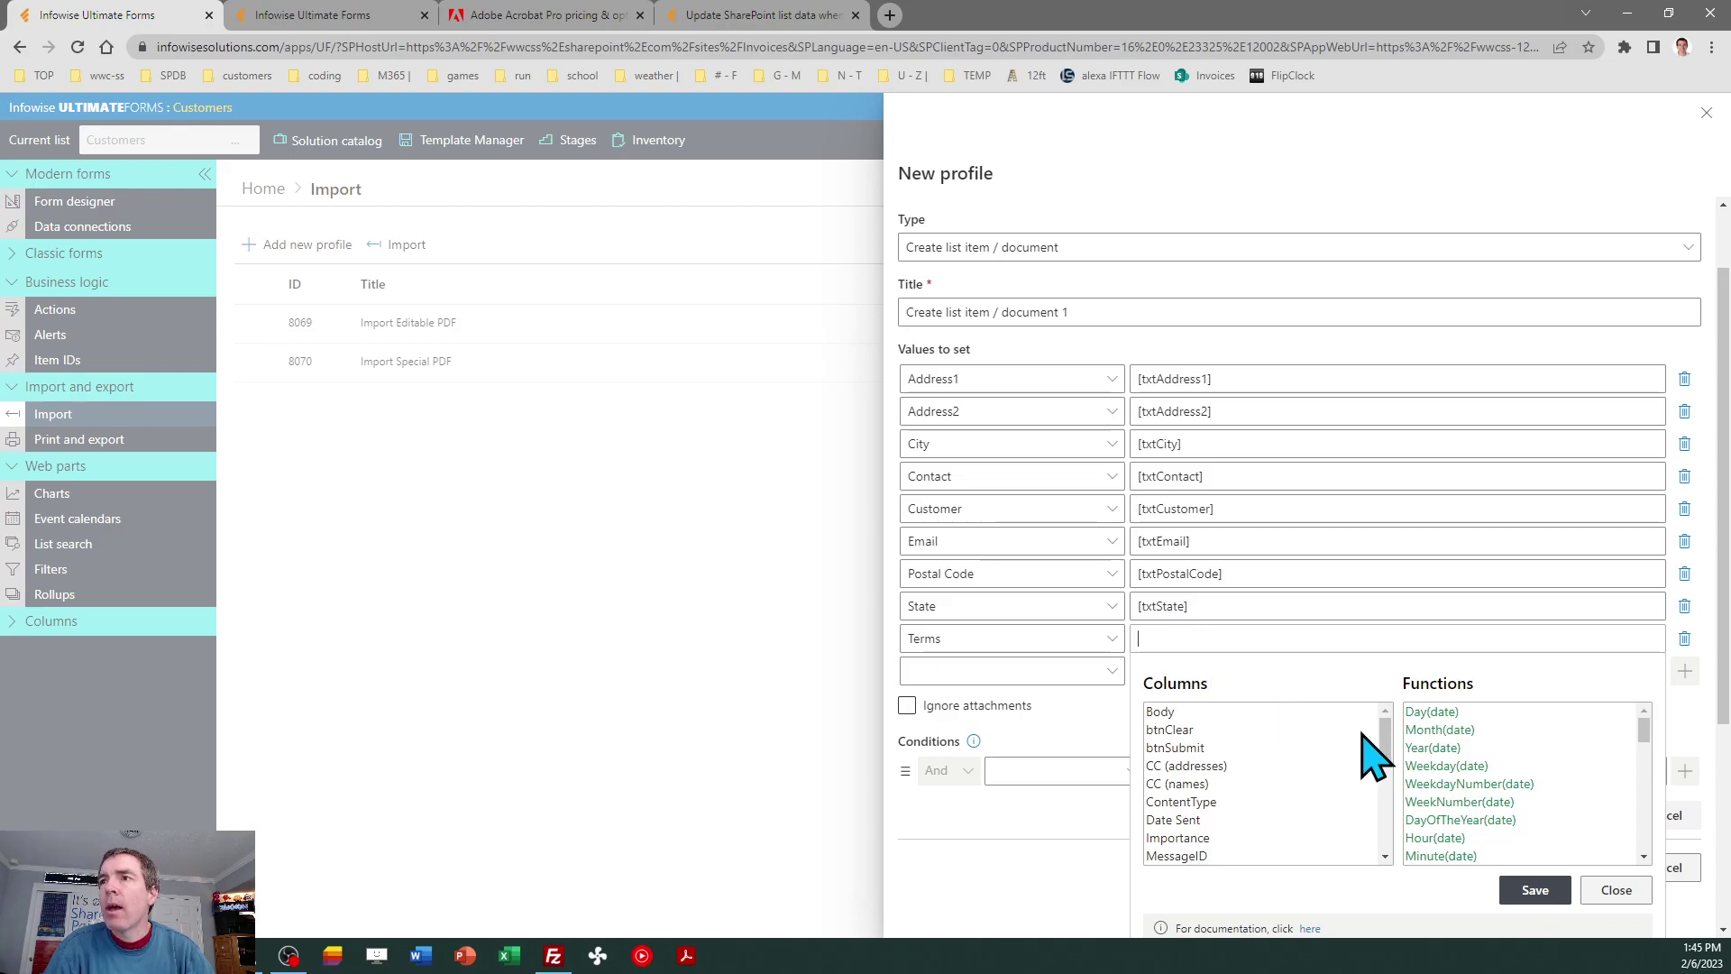
pyautogui.click(1643, 822)
pyautogui.click(1642, 823)
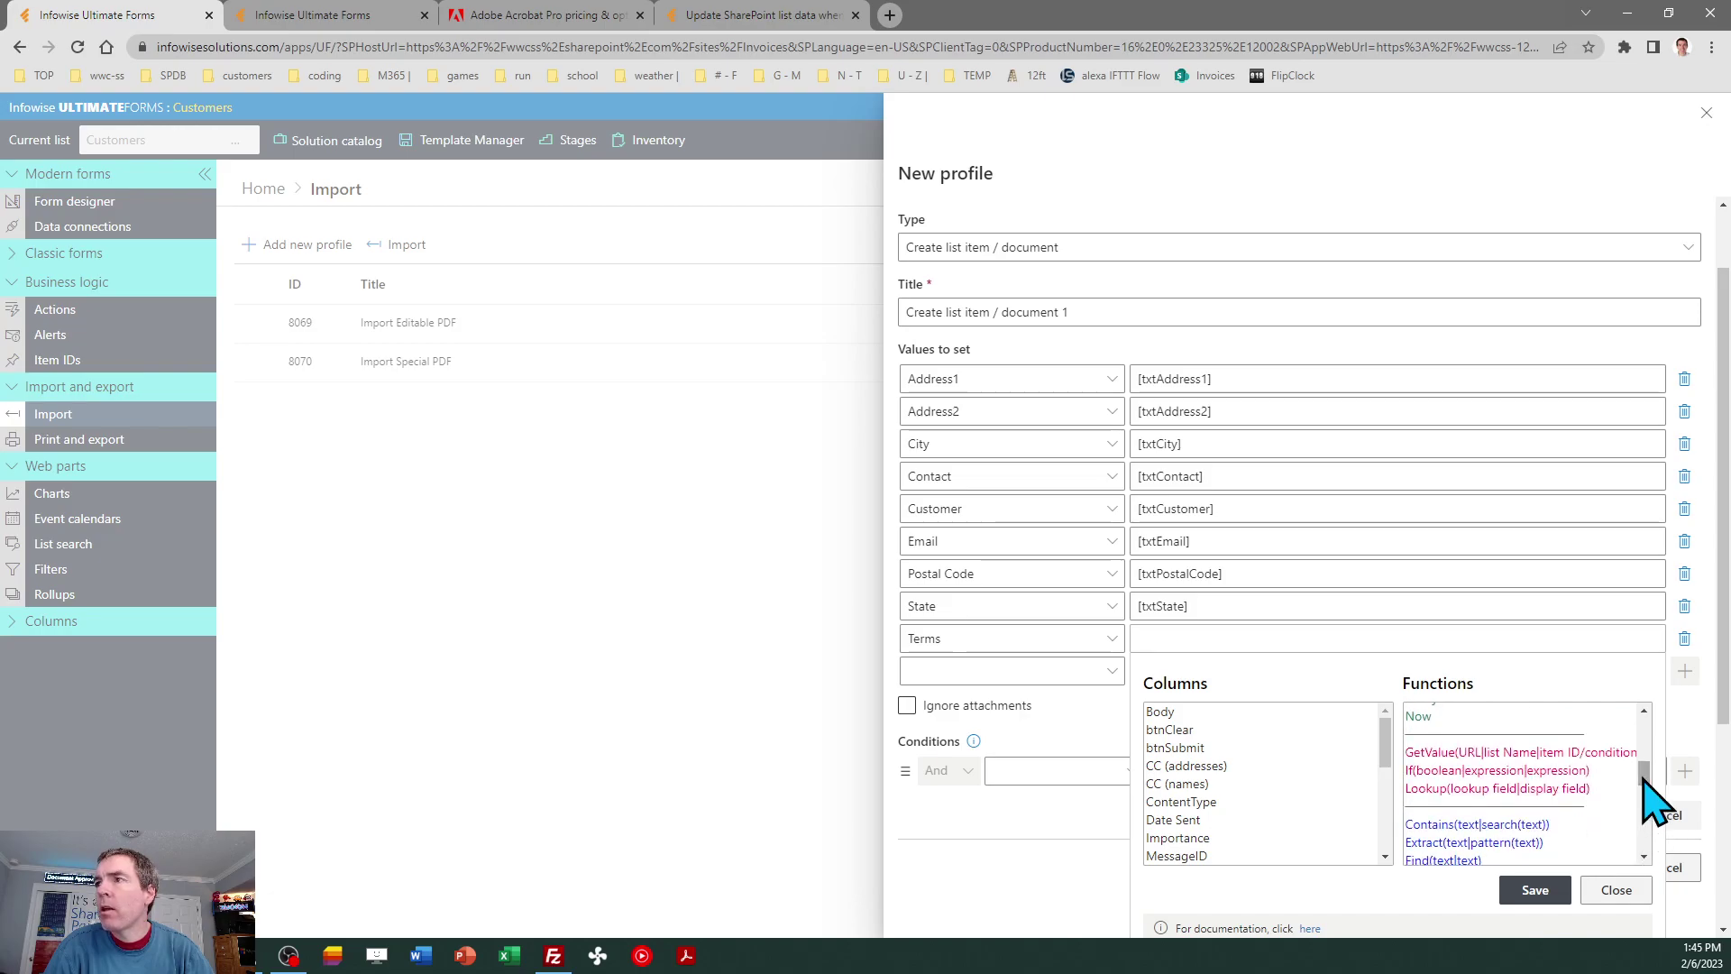
pyautogui.moveTo(1643, 782); pyautogui.dragTo(1641, 823)
pyautogui.doubleClick(1506, 766)
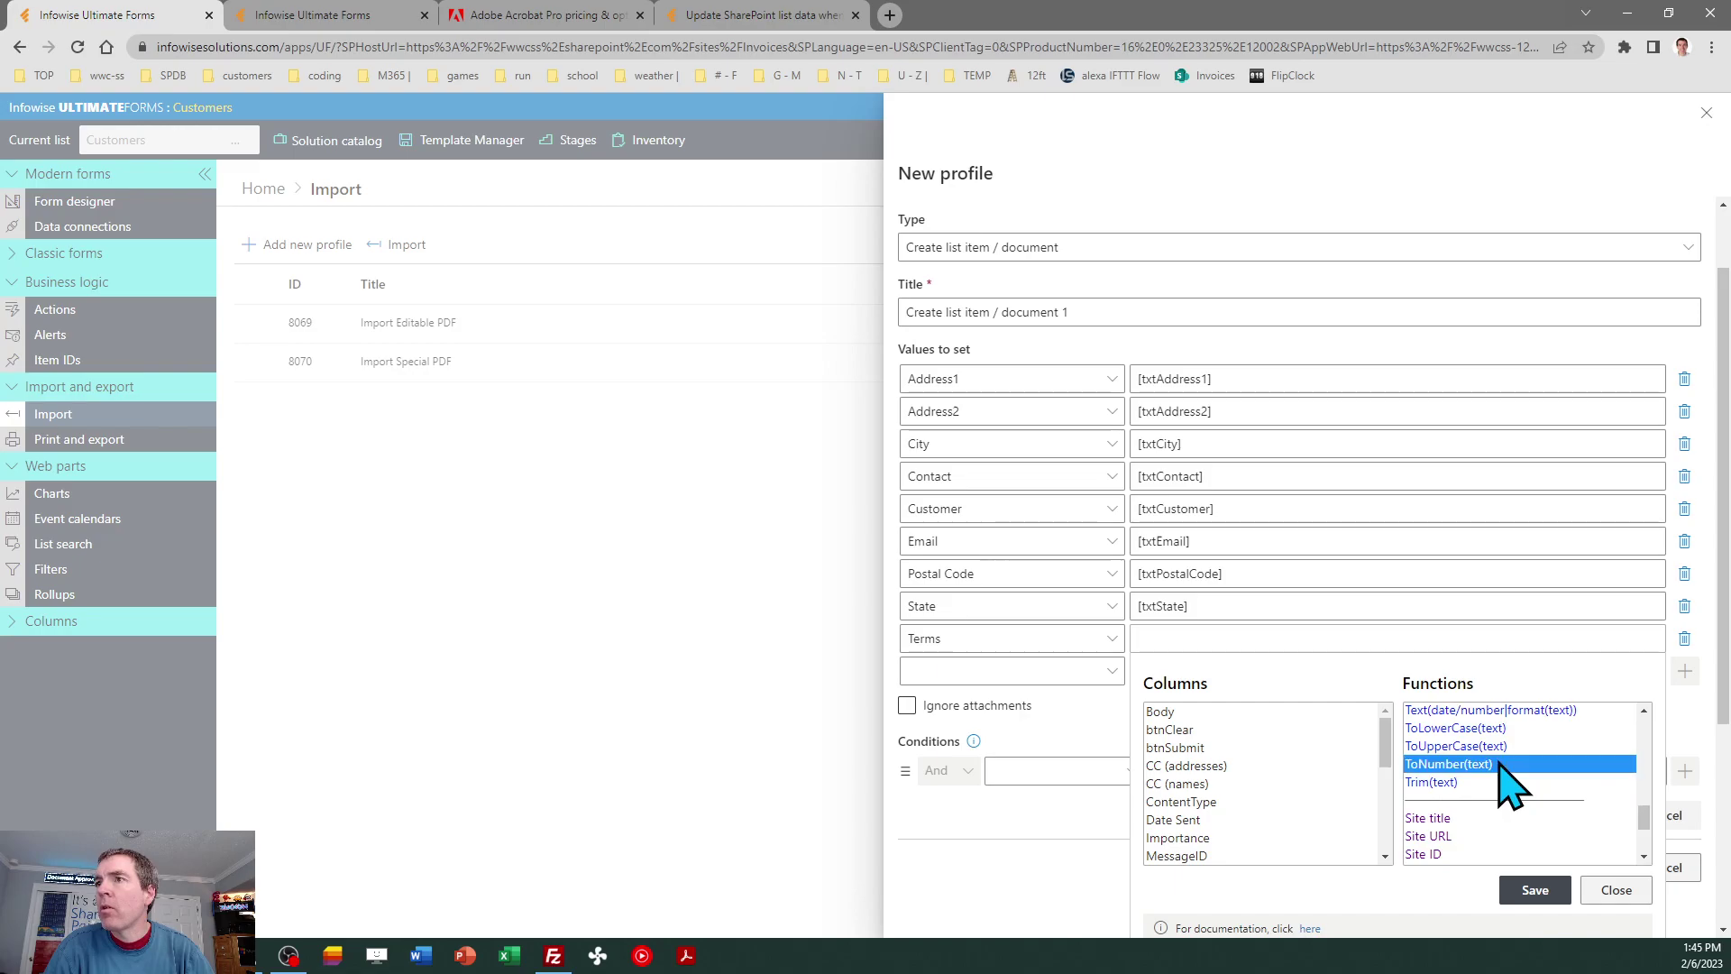
pyautogui.click(1215, 639)
pyautogui.write(')')
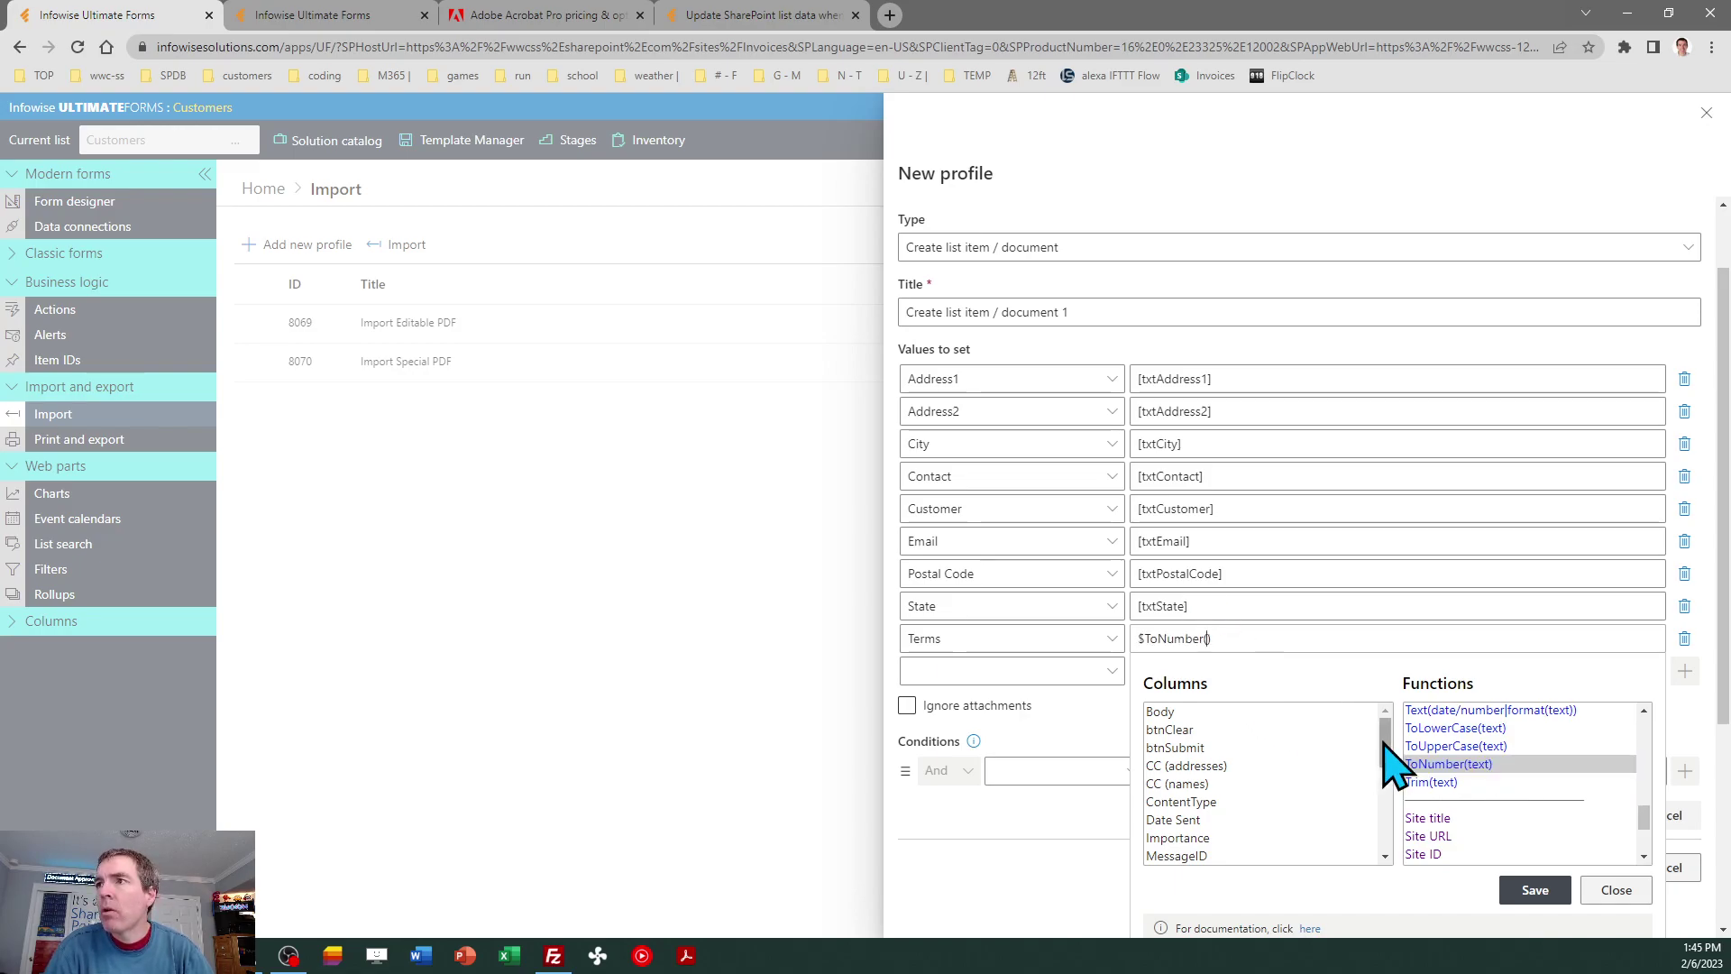
pyautogui.moveTo(1386, 743); pyautogui.dragTo(1386, 839)
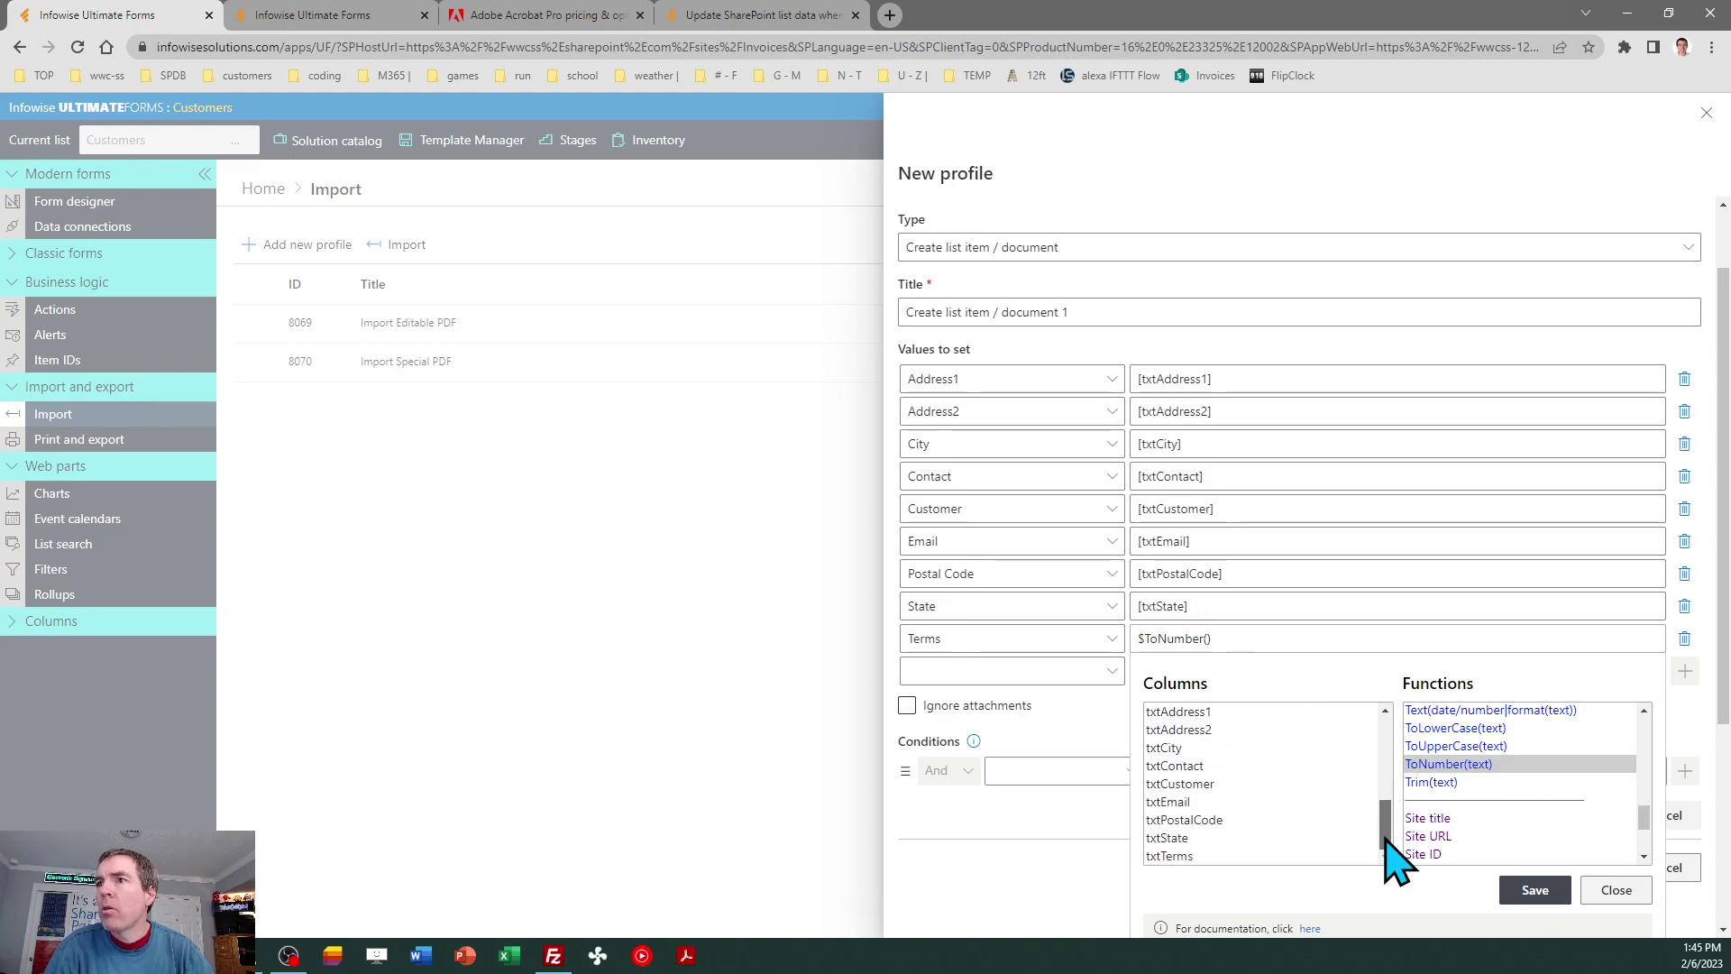
pyautogui.click(1172, 855)
pyautogui.click(1567, 891)
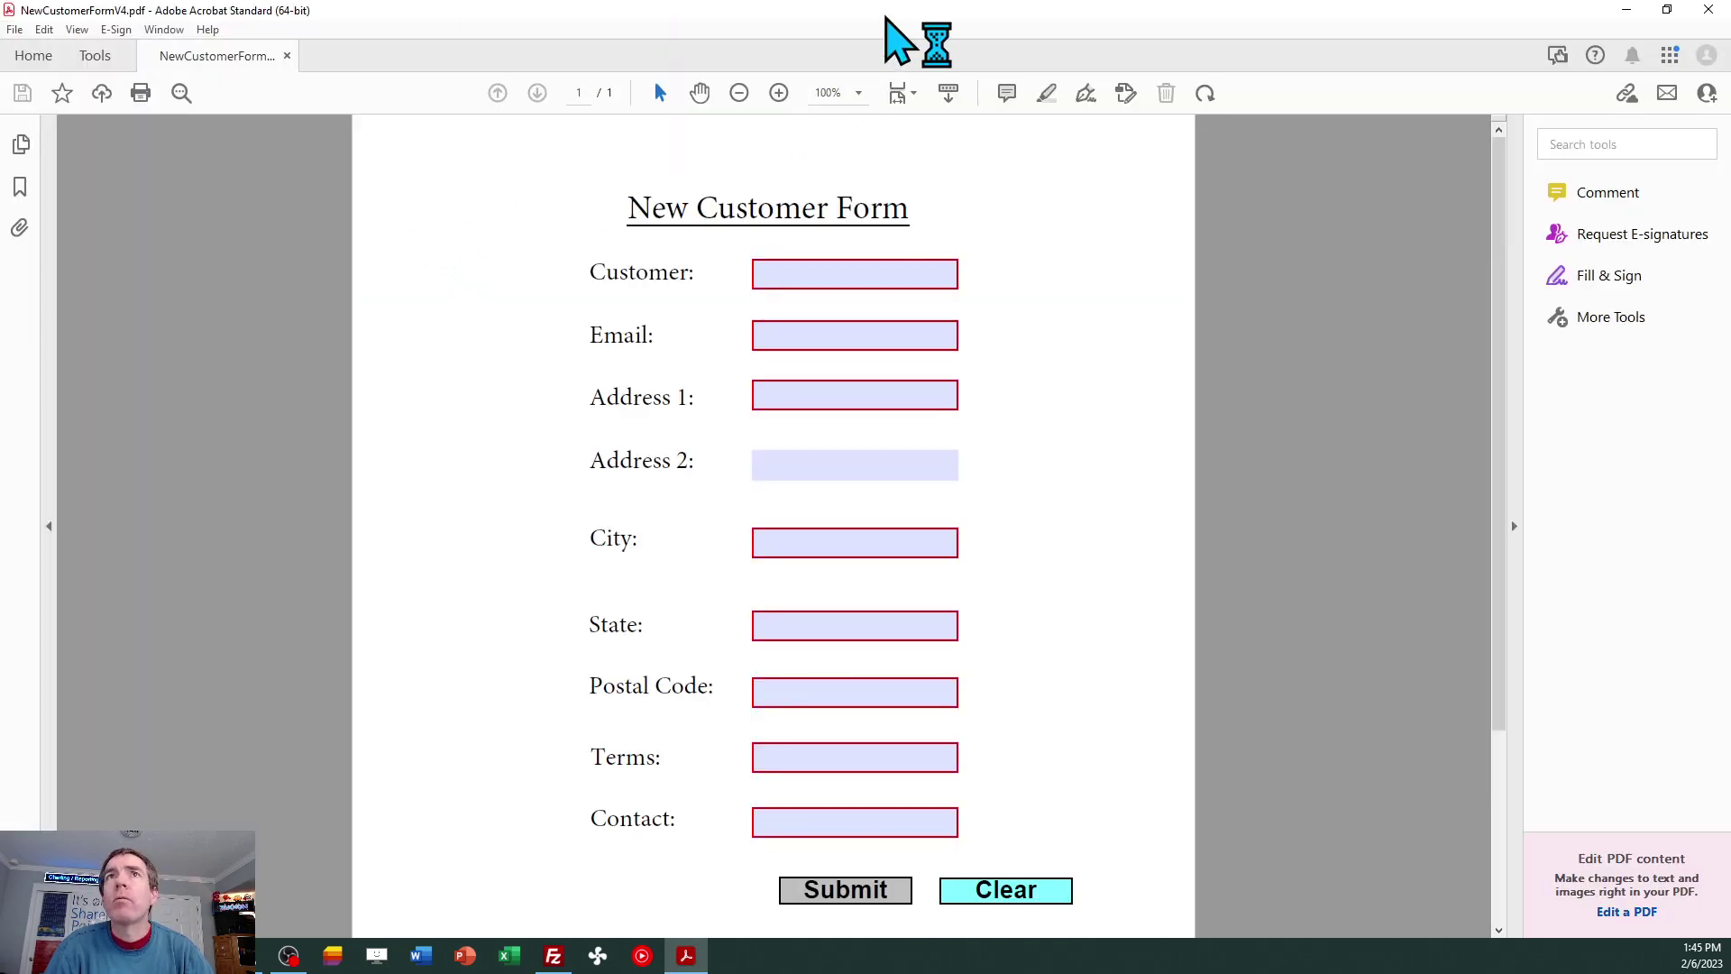
# In Prepare Form mode, inspect the Submit button's Submit a form mailto action without changing it.
pyautogui.click(93, 54)
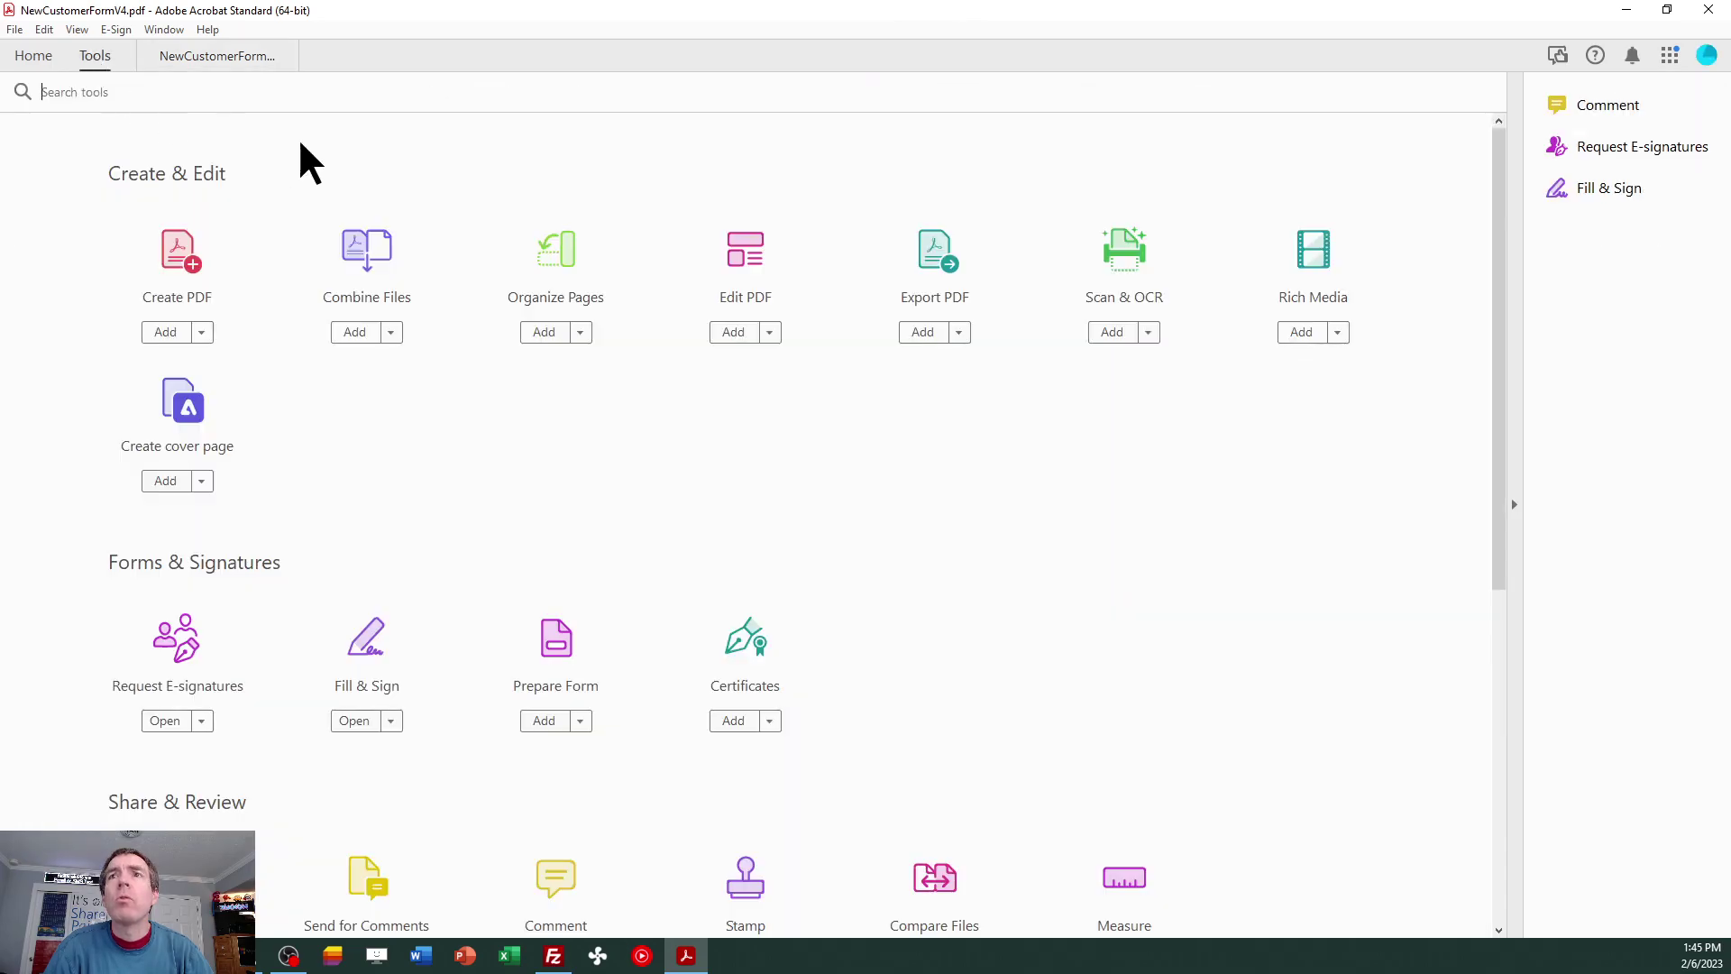
pyautogui.click(557, 645)
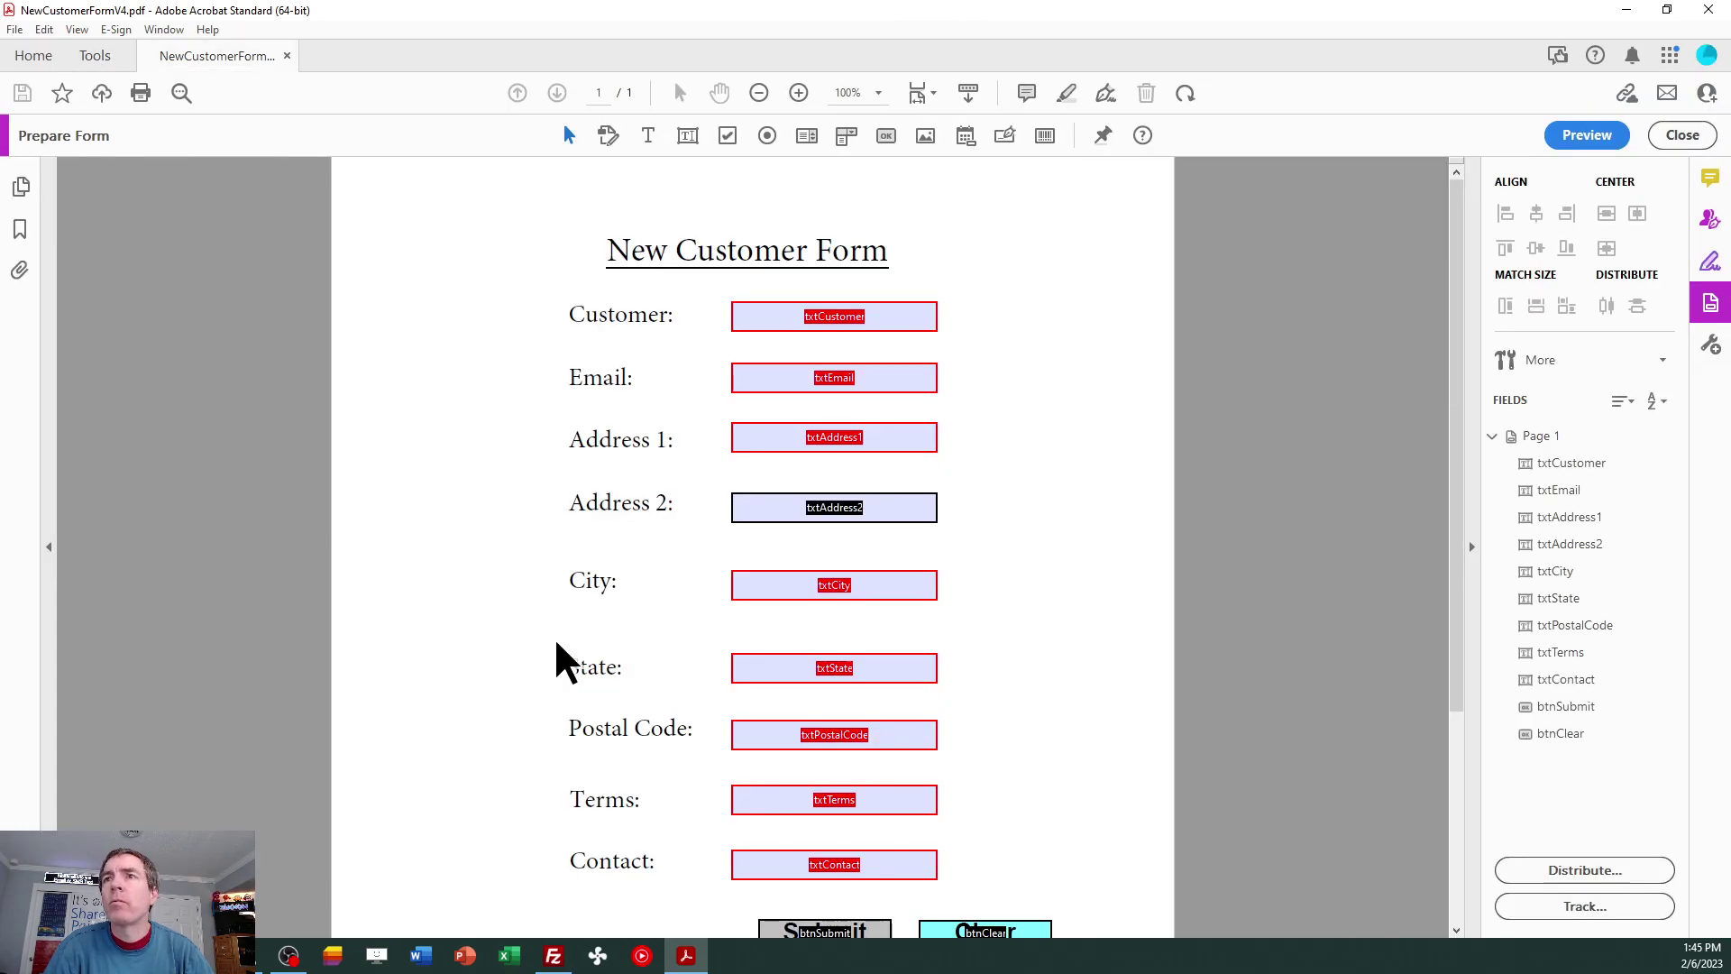
pyautogui.doubleClick(866, 931)
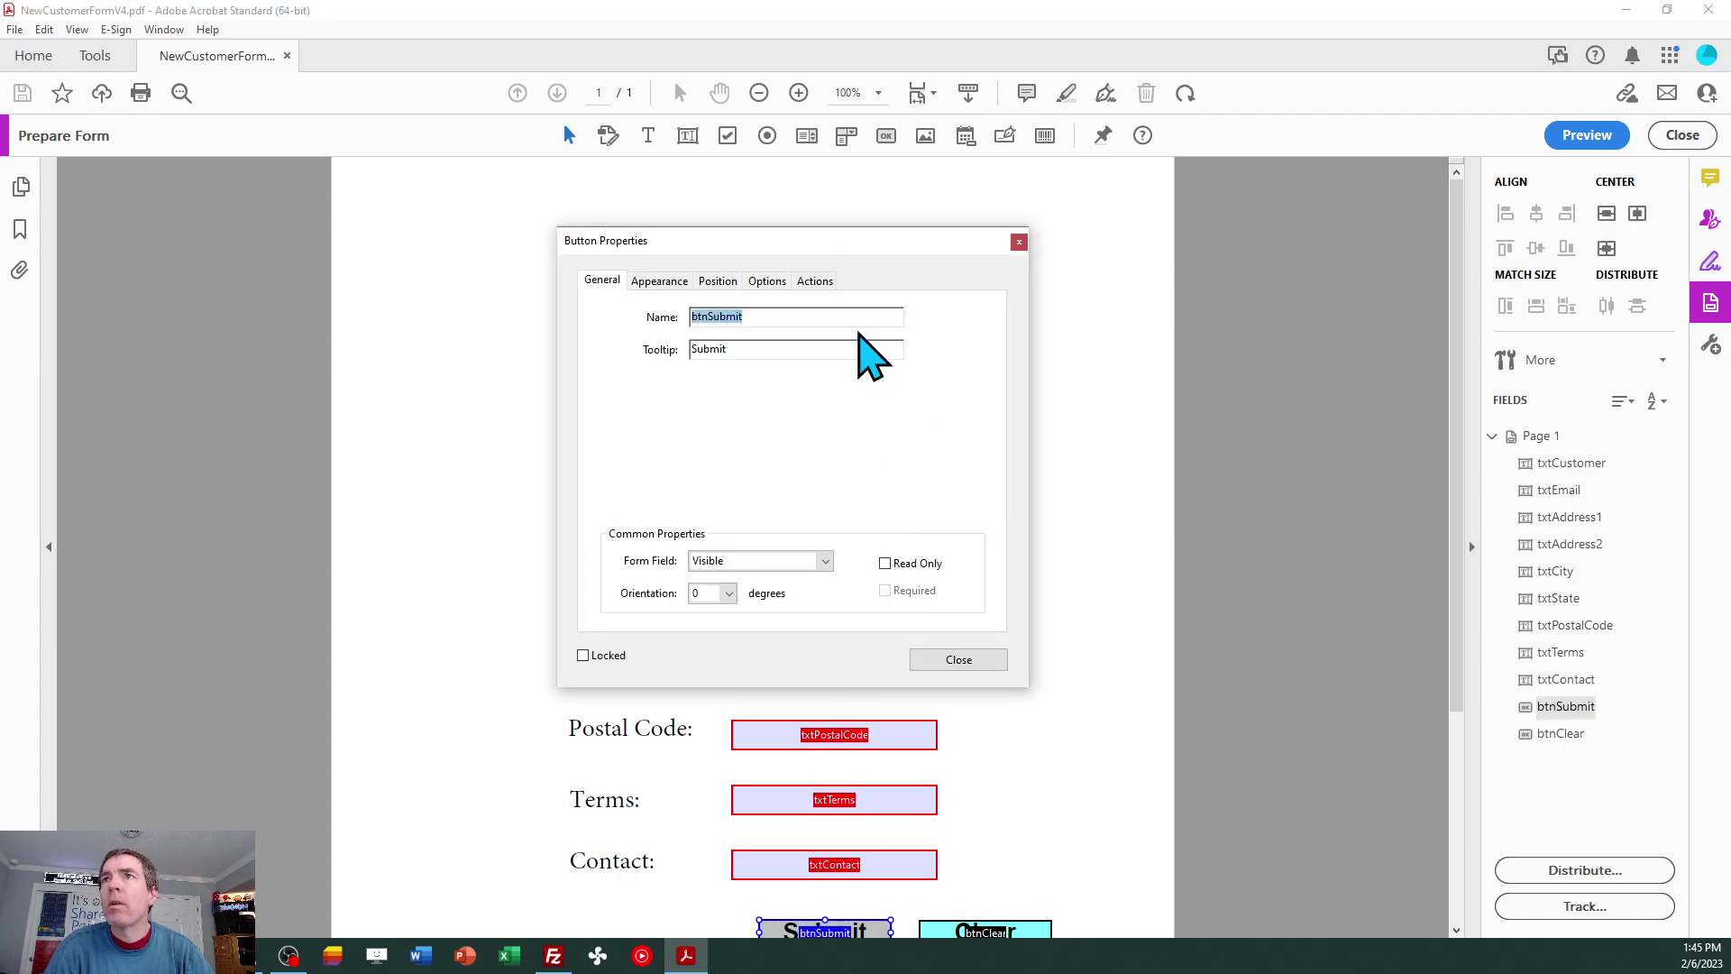
pyautogui.click(822, 283)
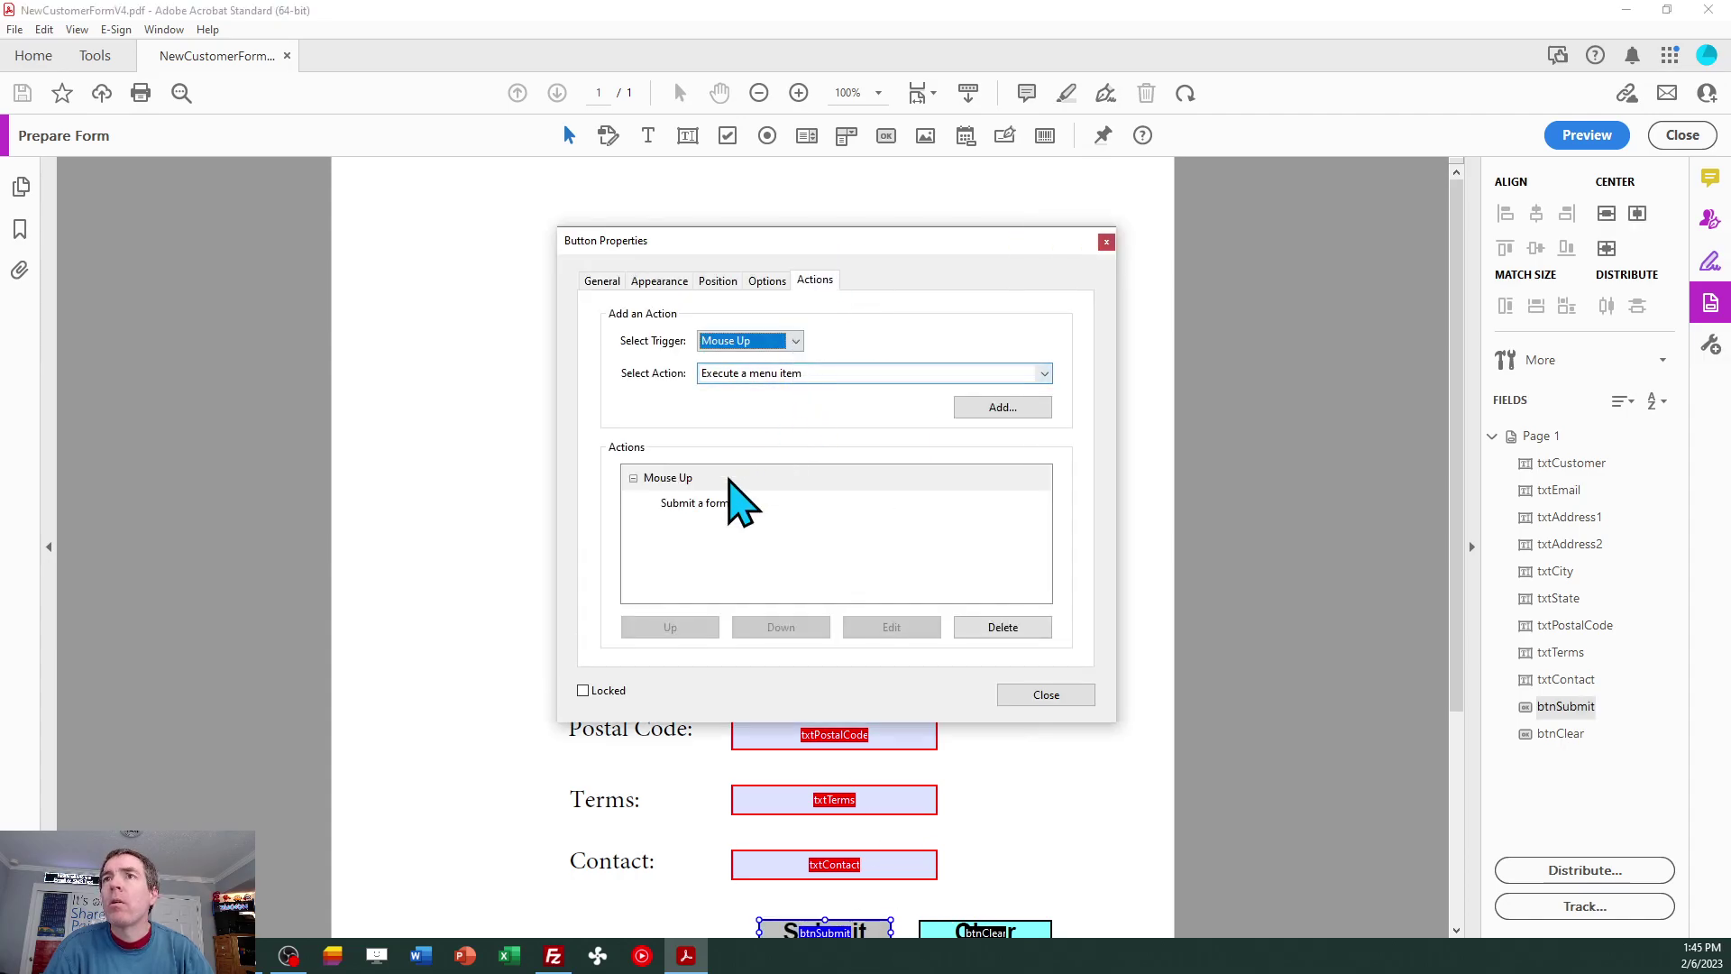
pyautogui.click(710, 489)
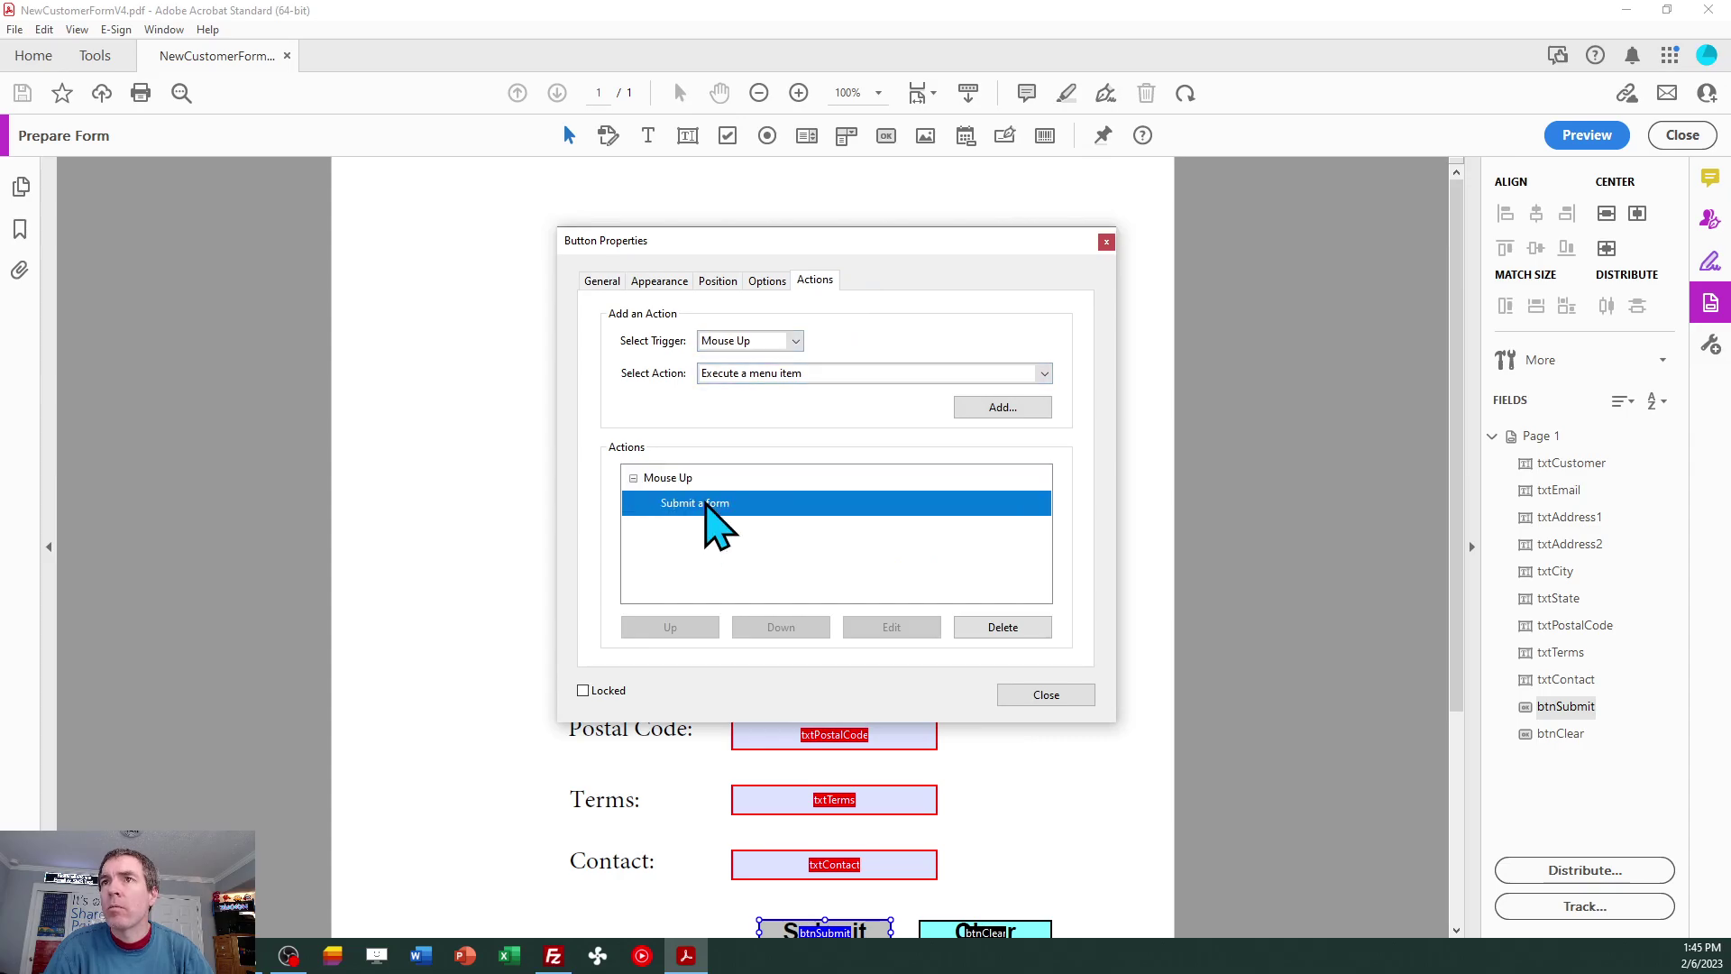
pyautogui.click(708, 503)
pyautogui.click(878, 626)
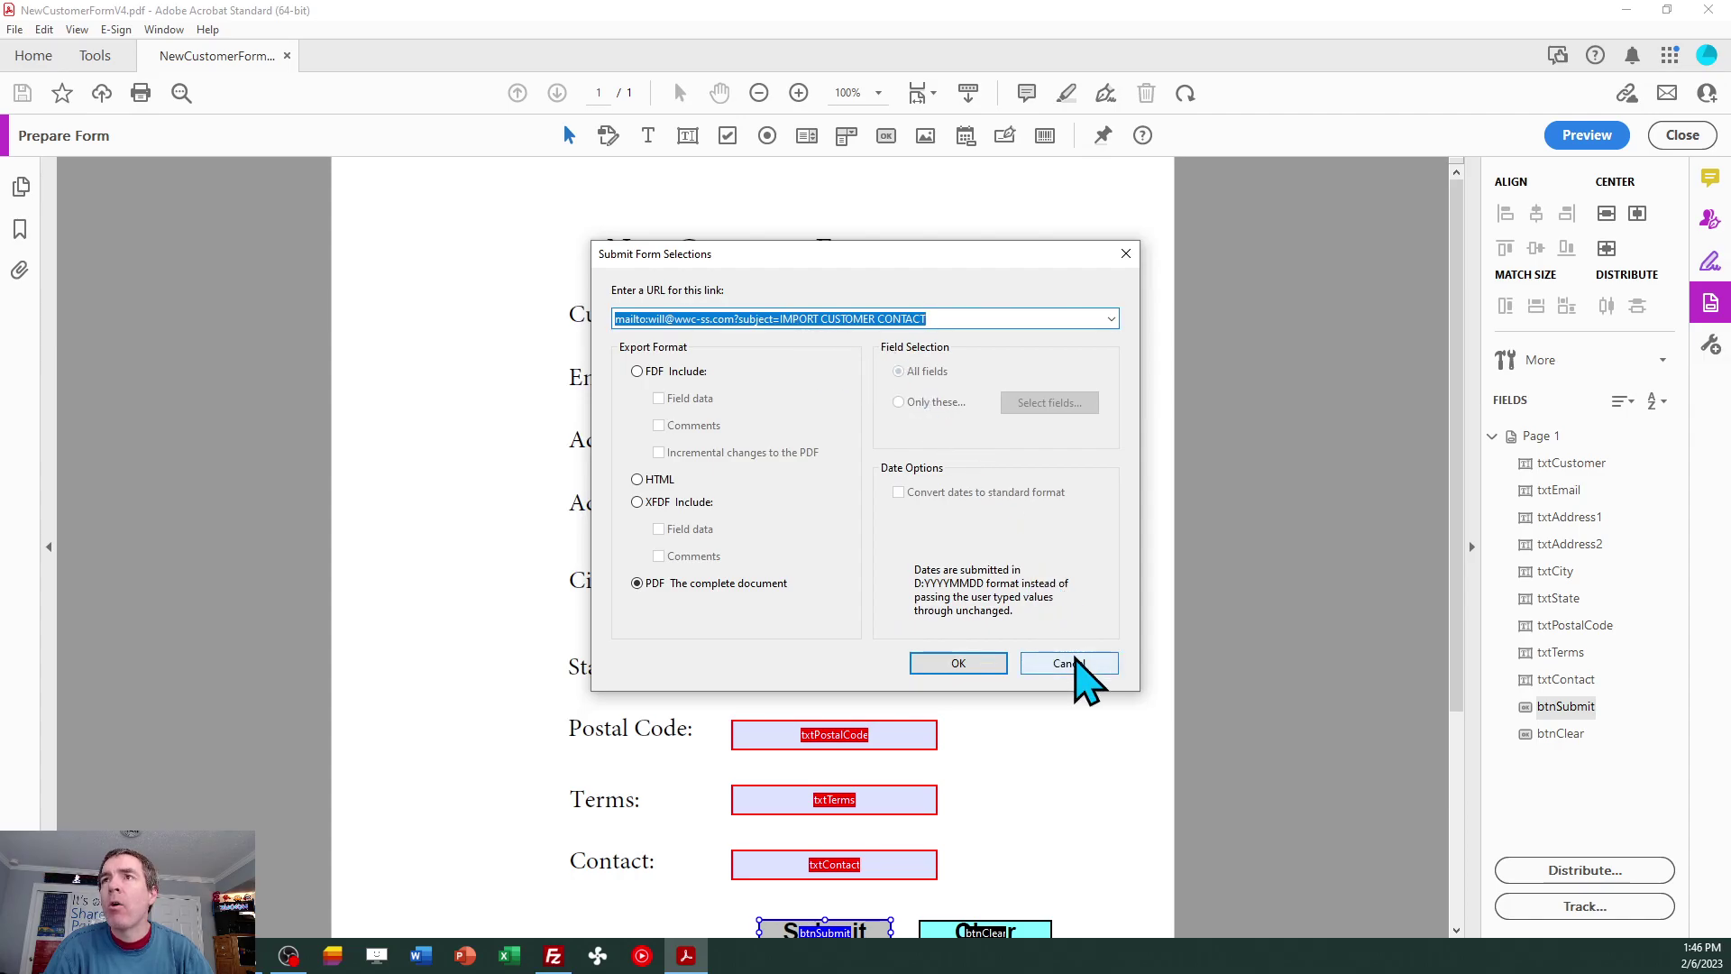
pyautogui.click(1069, 663)
pyautogui.click(1053, 701)
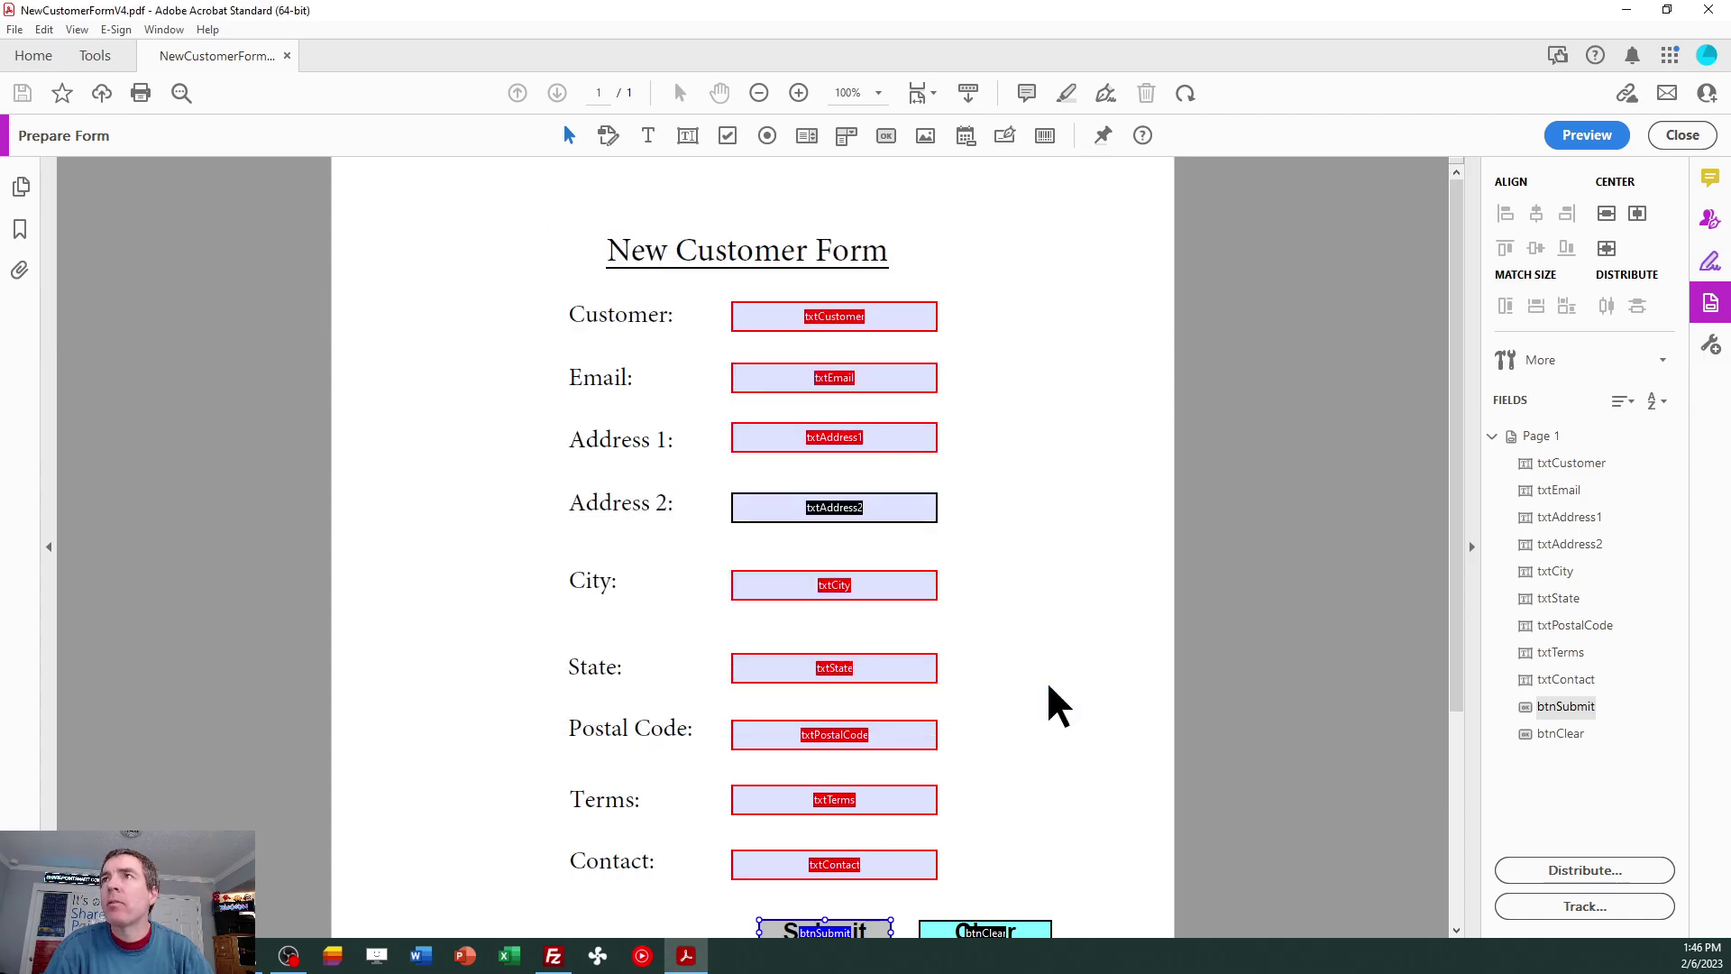
# Add the condition Subject = IMPORT CUSTOMER CONTACT, then save the action and the import profile.
pyautogui.click(1626, 9)
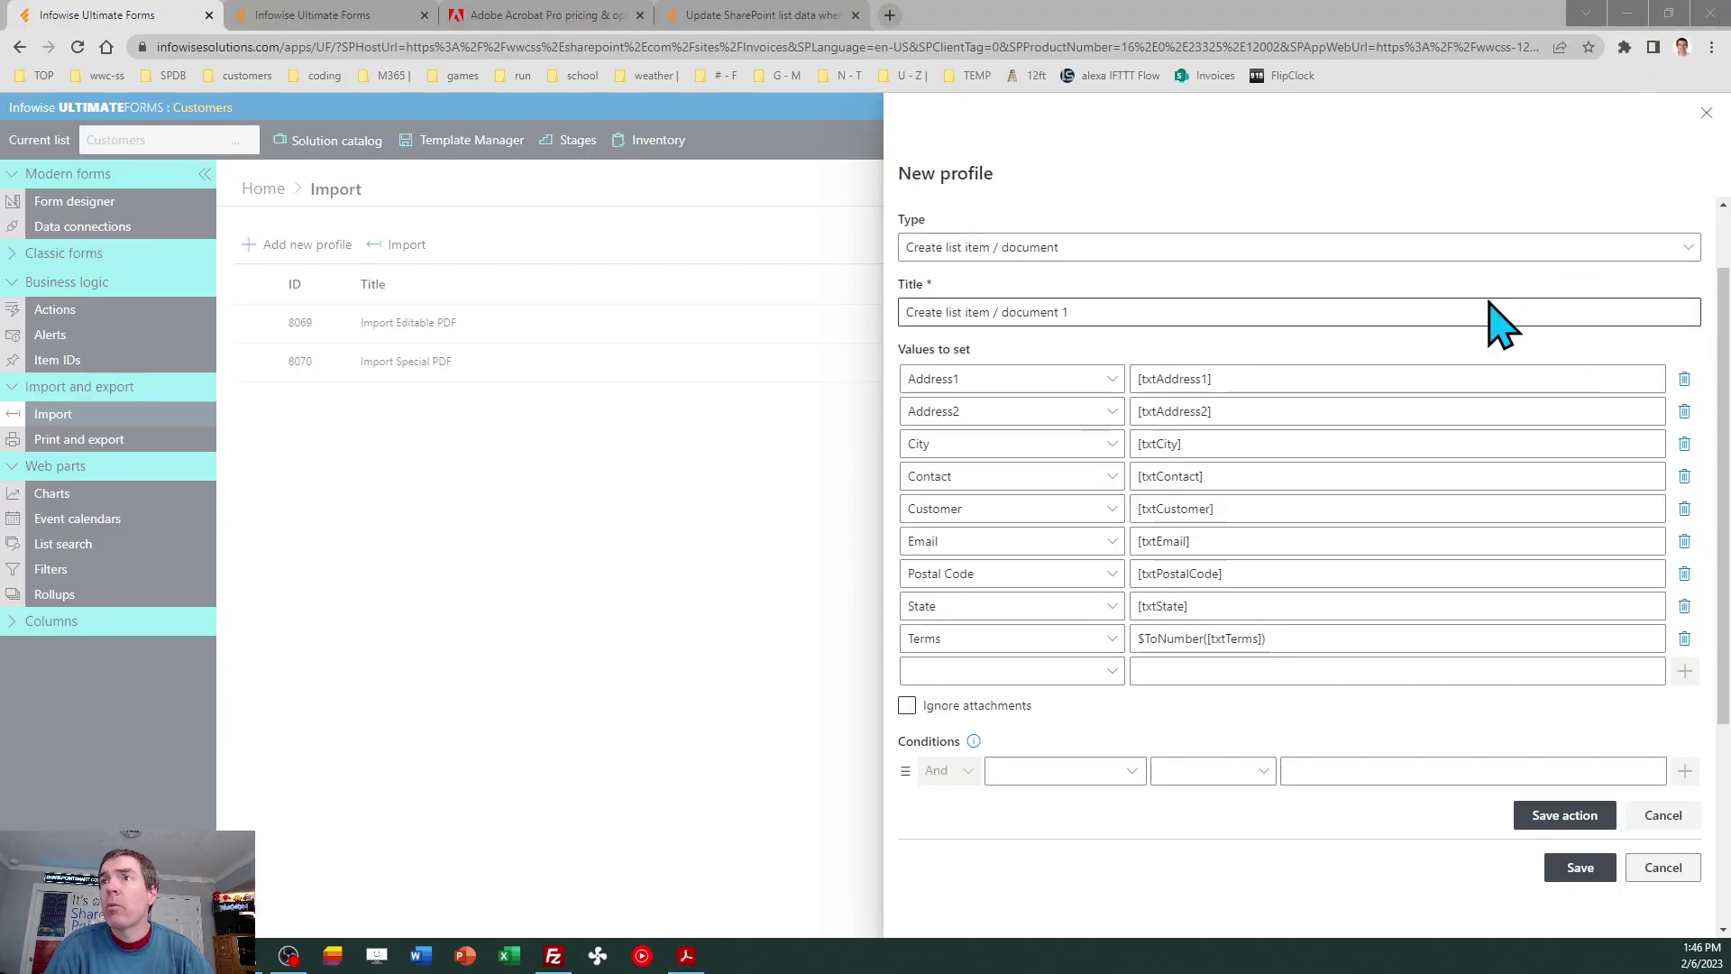
pyautogui.click(1132, 773)
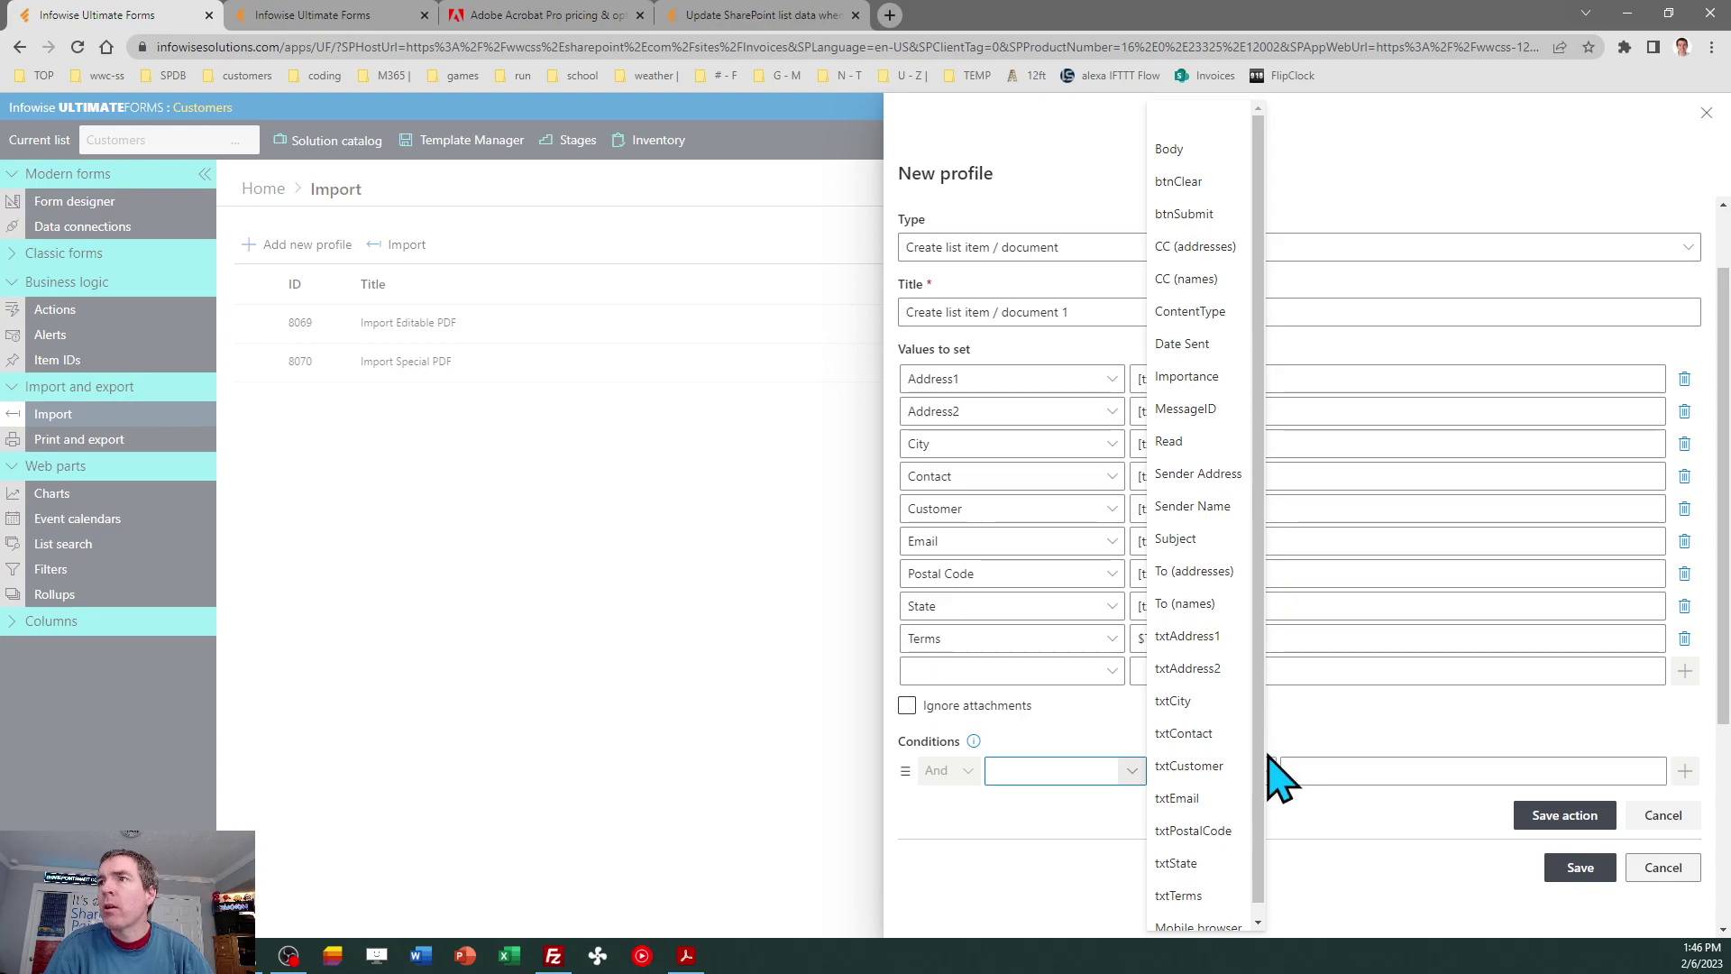
pyautogui.click(1198, 538)
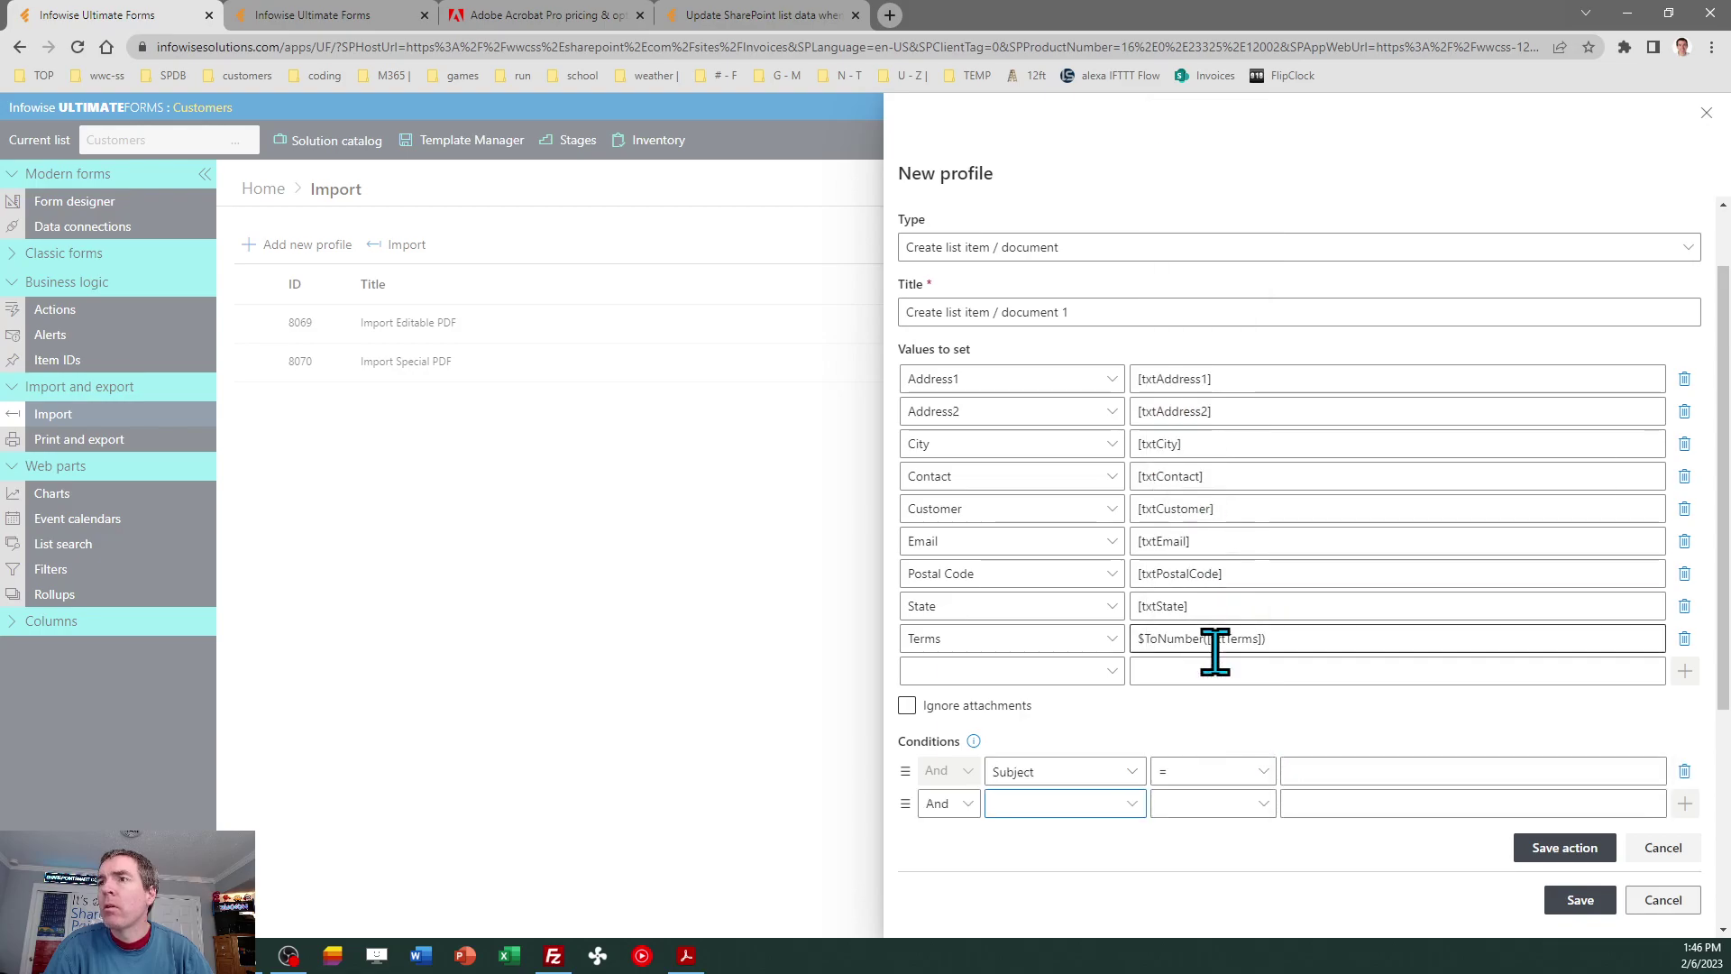
pyautogui.click(1298, 769)
pyautogui.write('IMPI')
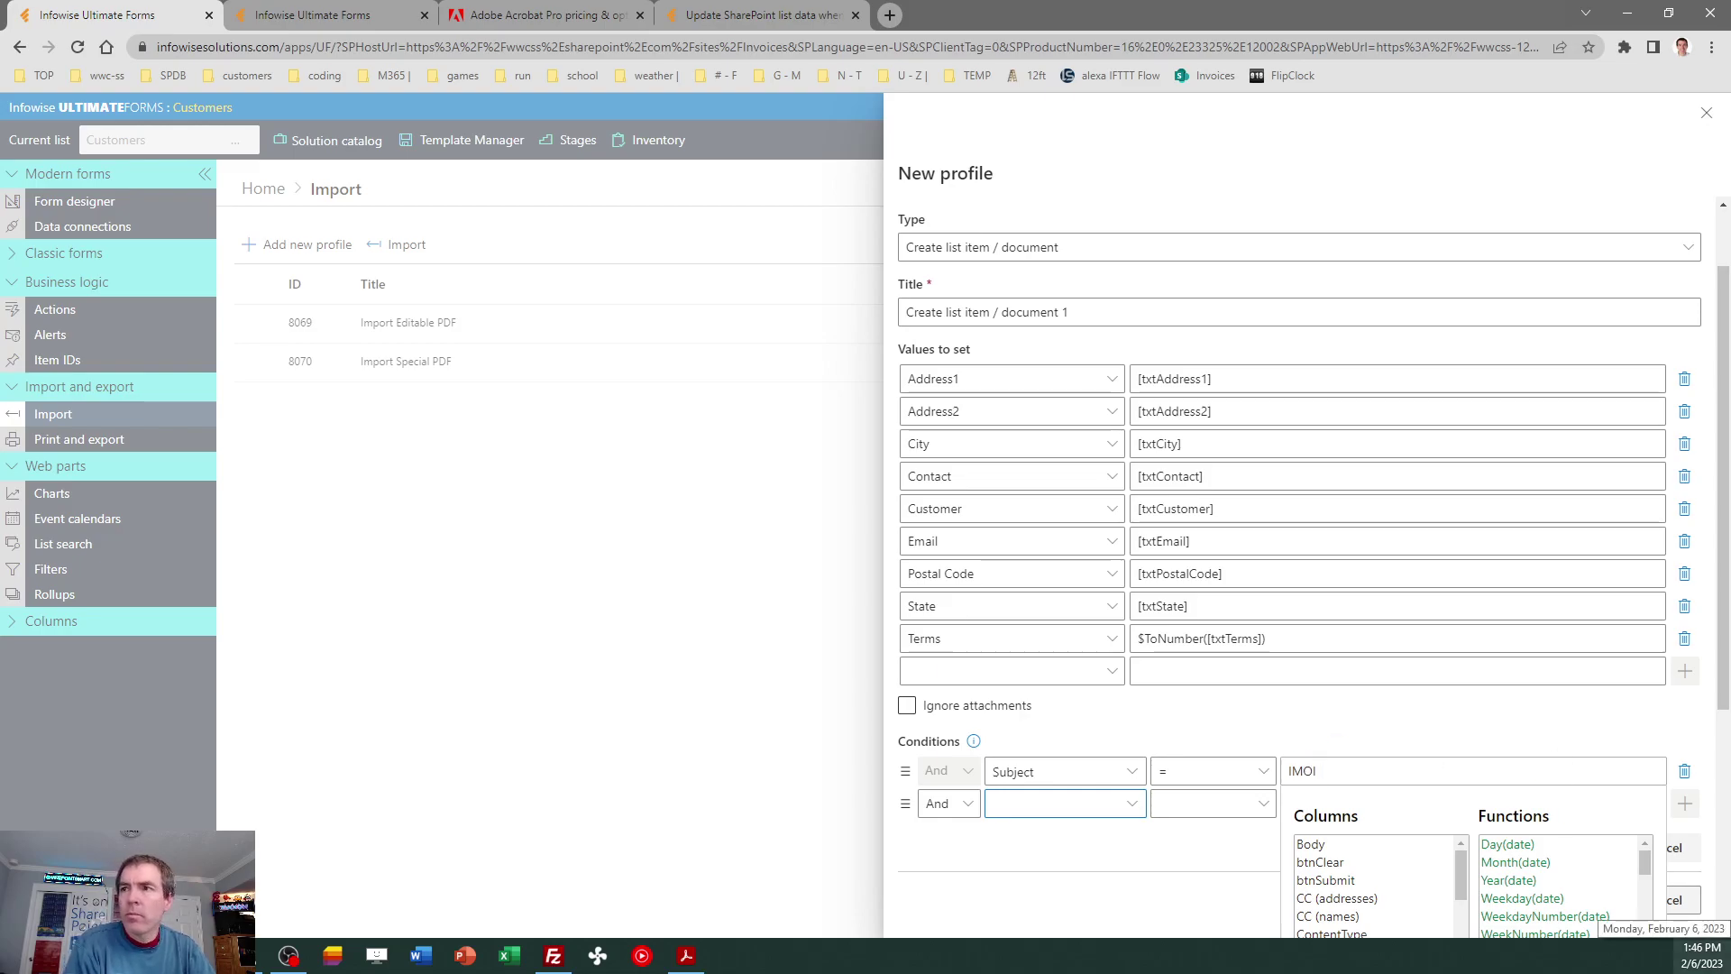
pyautogui.press('BackSpace')
pyautogui.press('BackSpace')
pyautogui.write('PORT C')
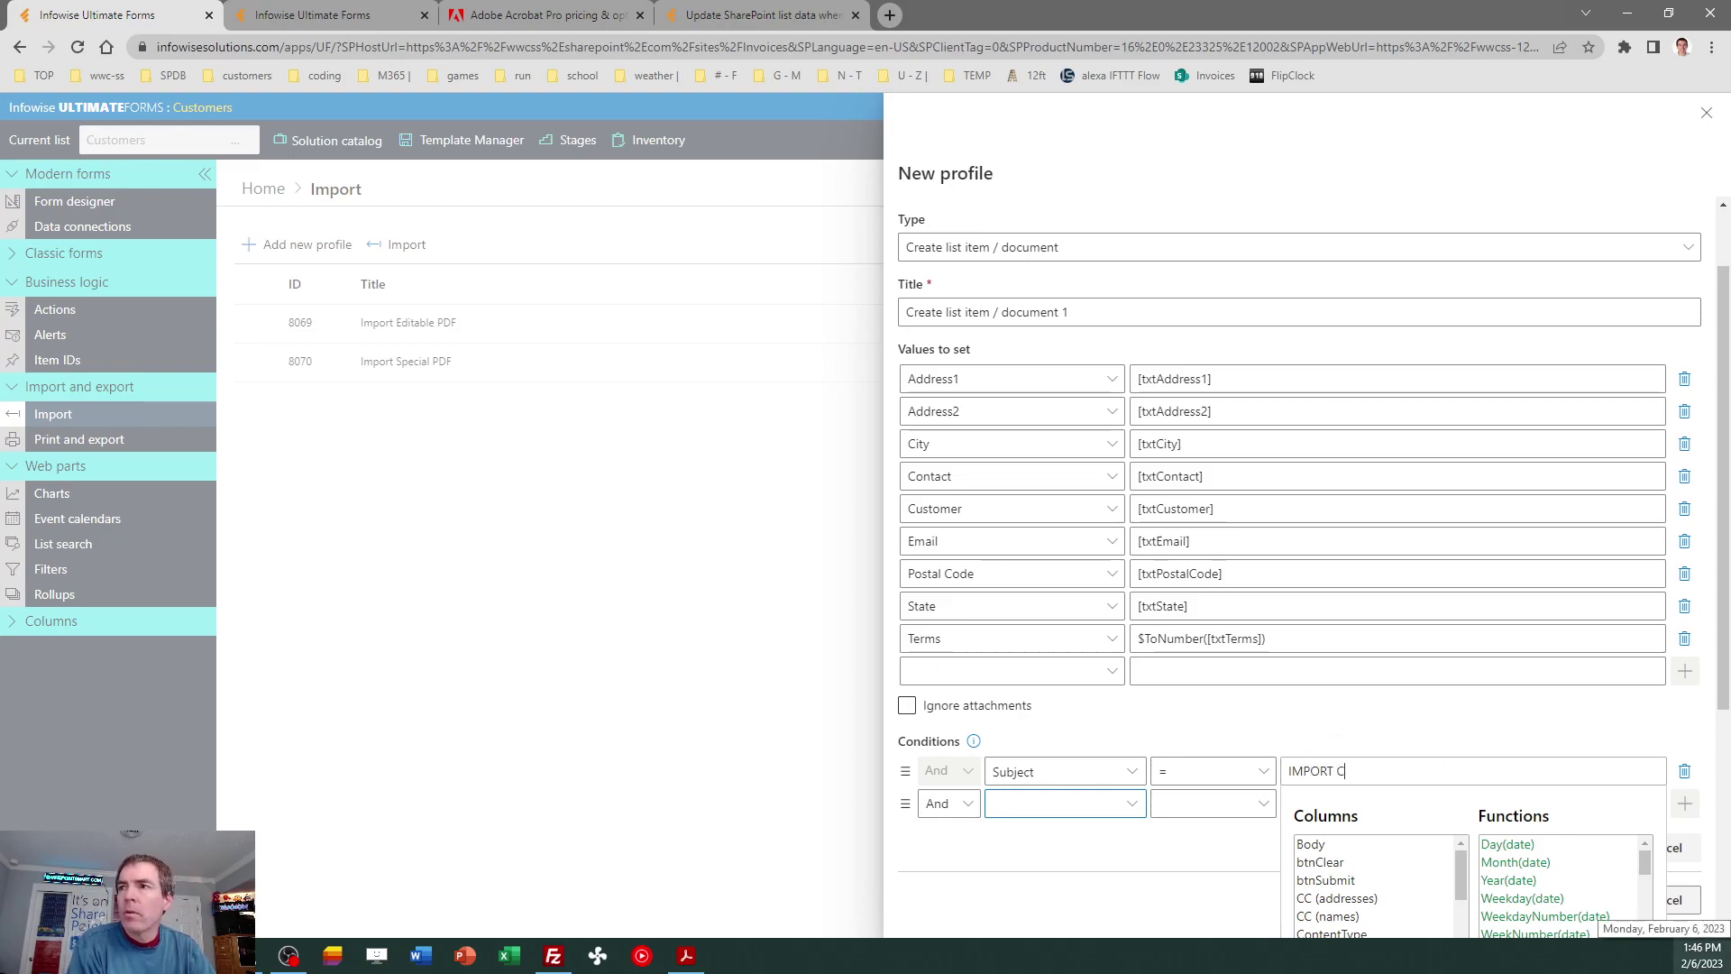
pyautogui.write('USTOMER CONTACT')
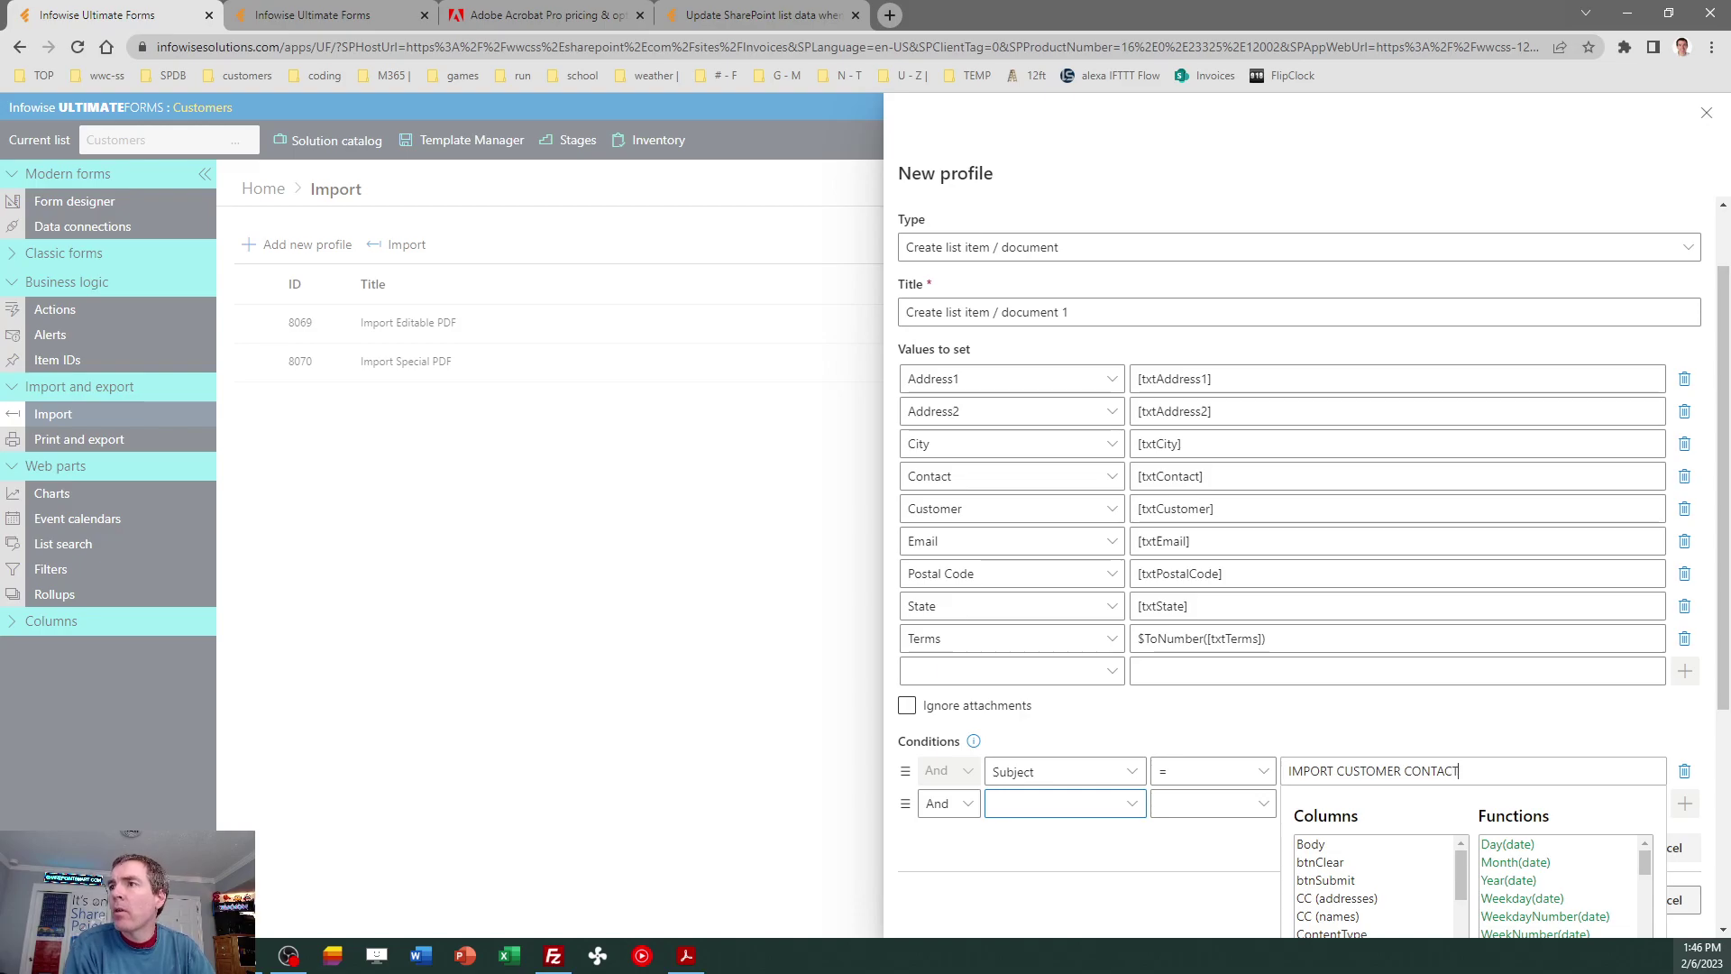
pyautogui.scroll(-2, 1707, 775)
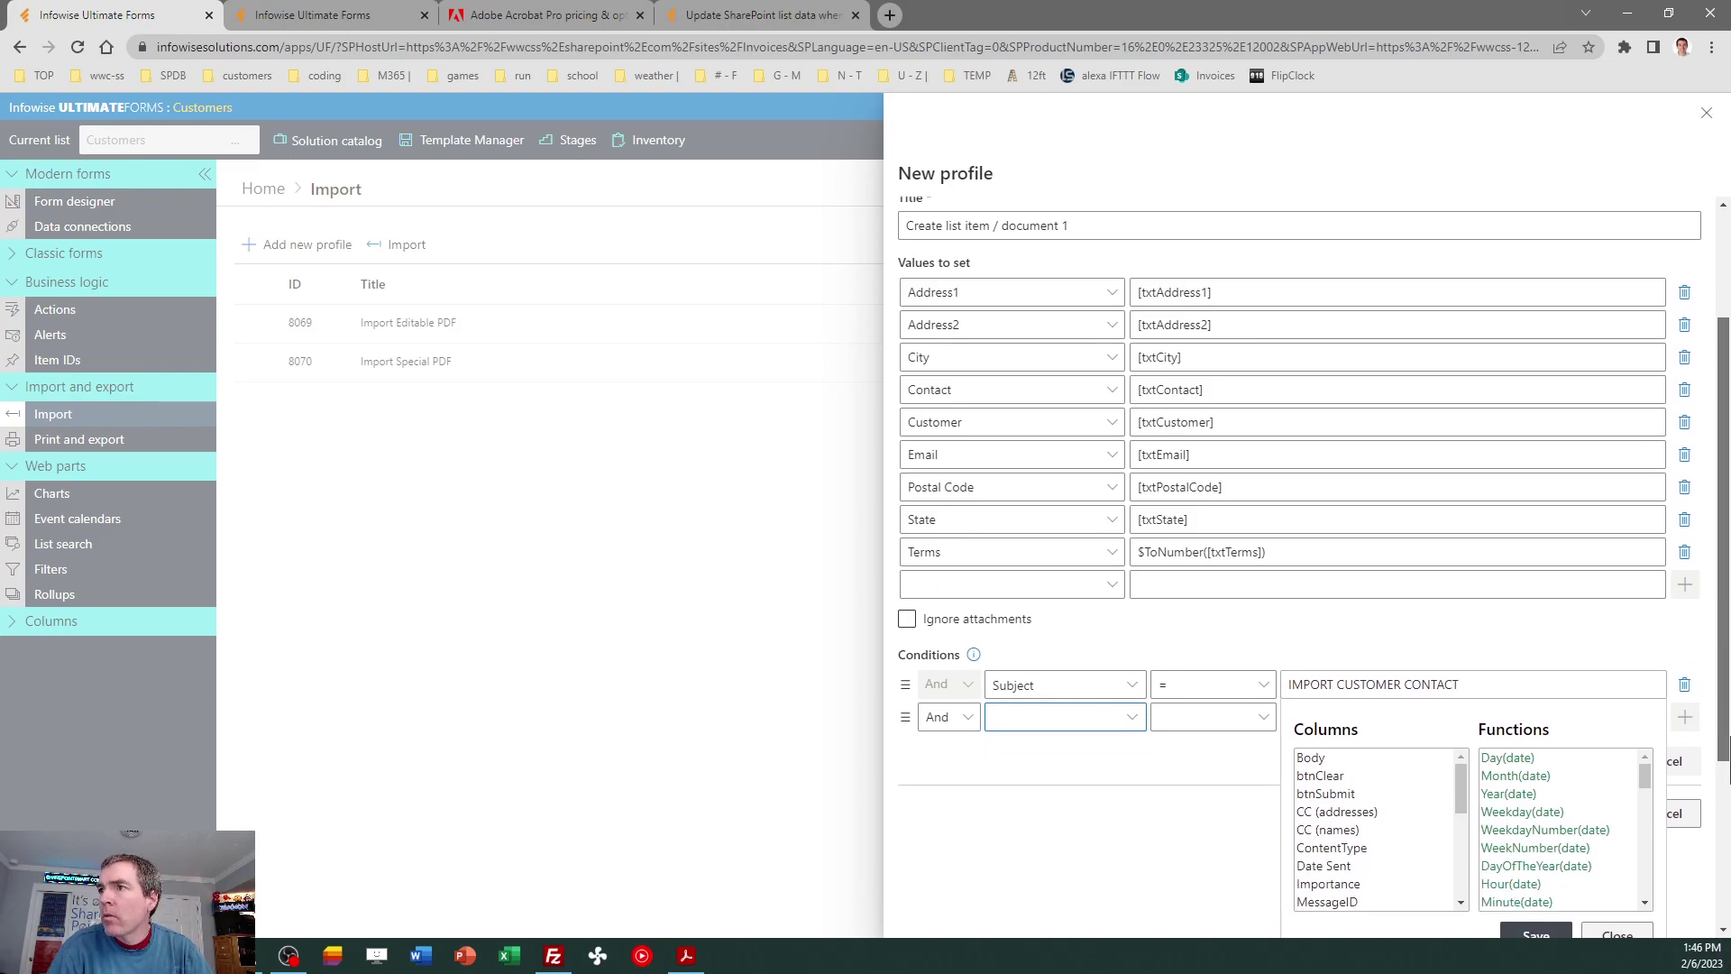
pyautogui.click(1535, 838)
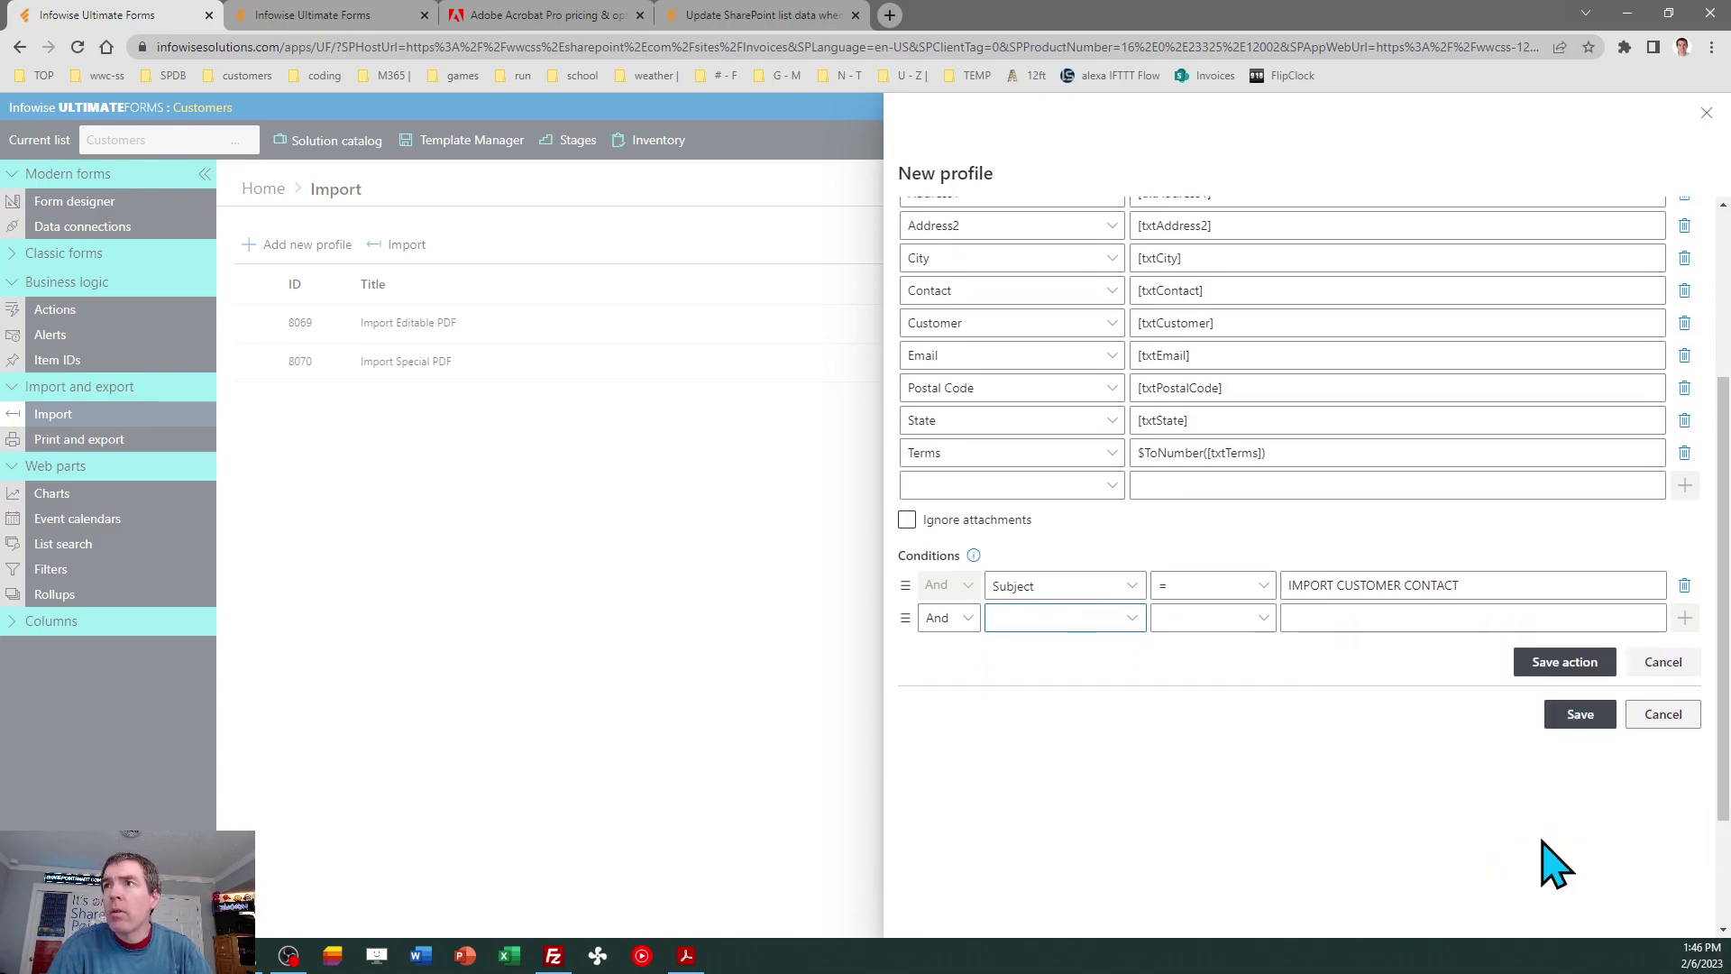
pyautogui.click(1550, 662)
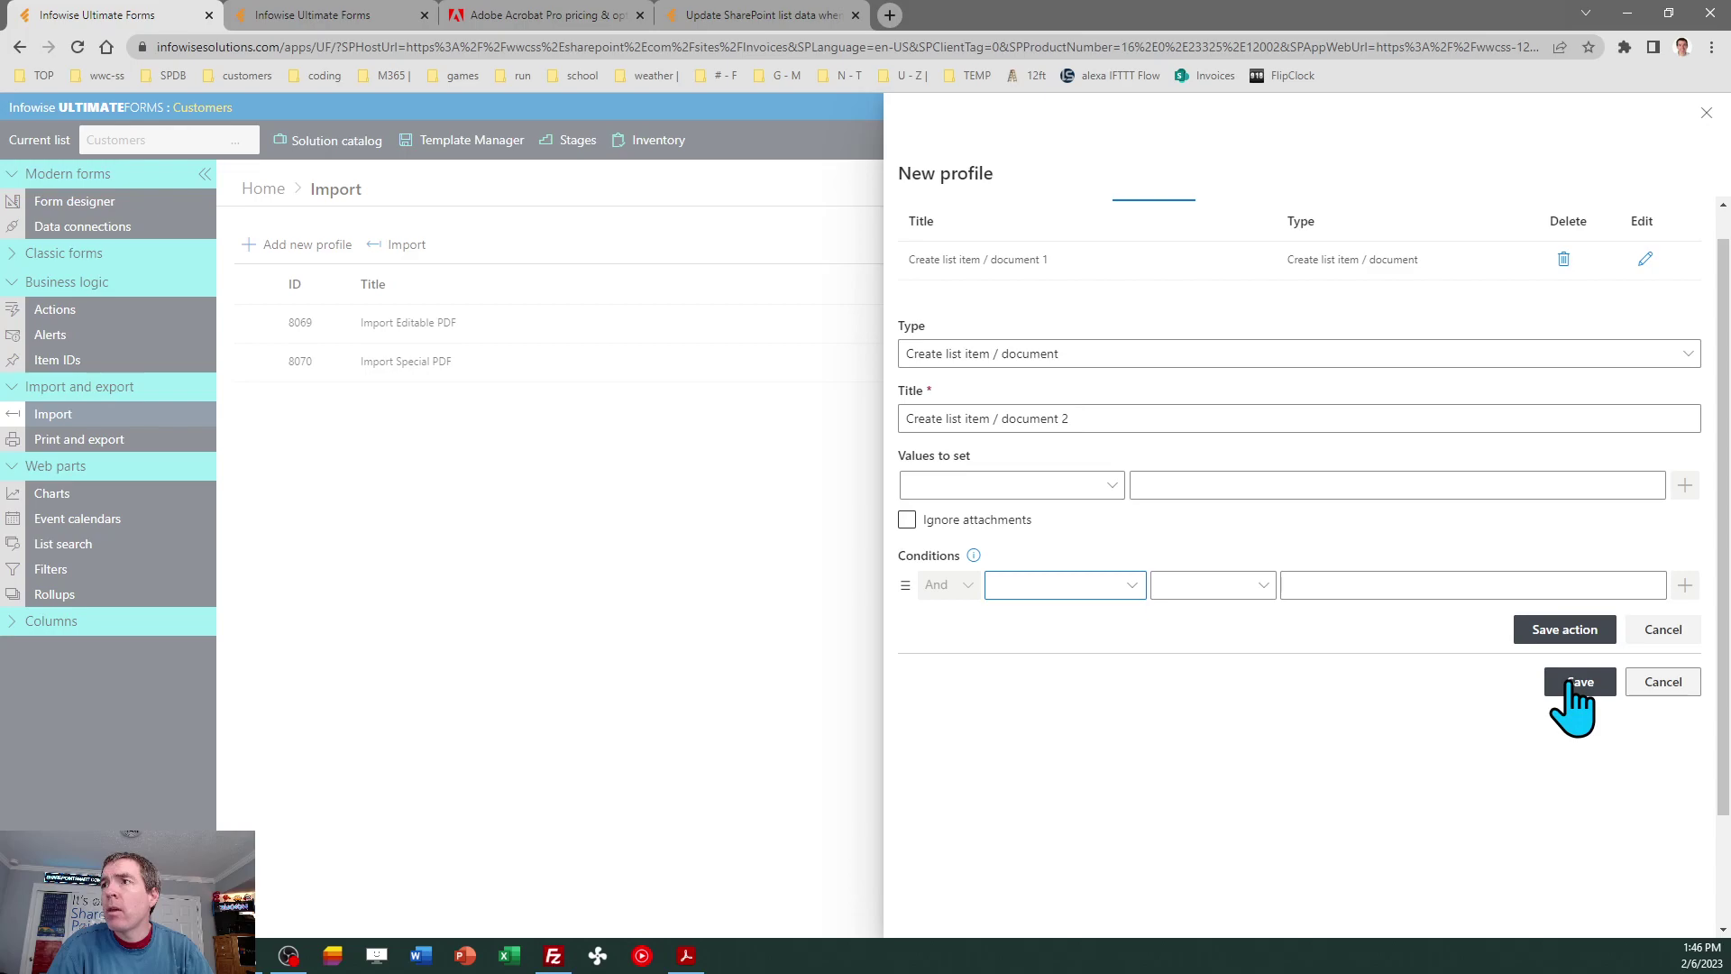
pyautogui.click(1570, 683)
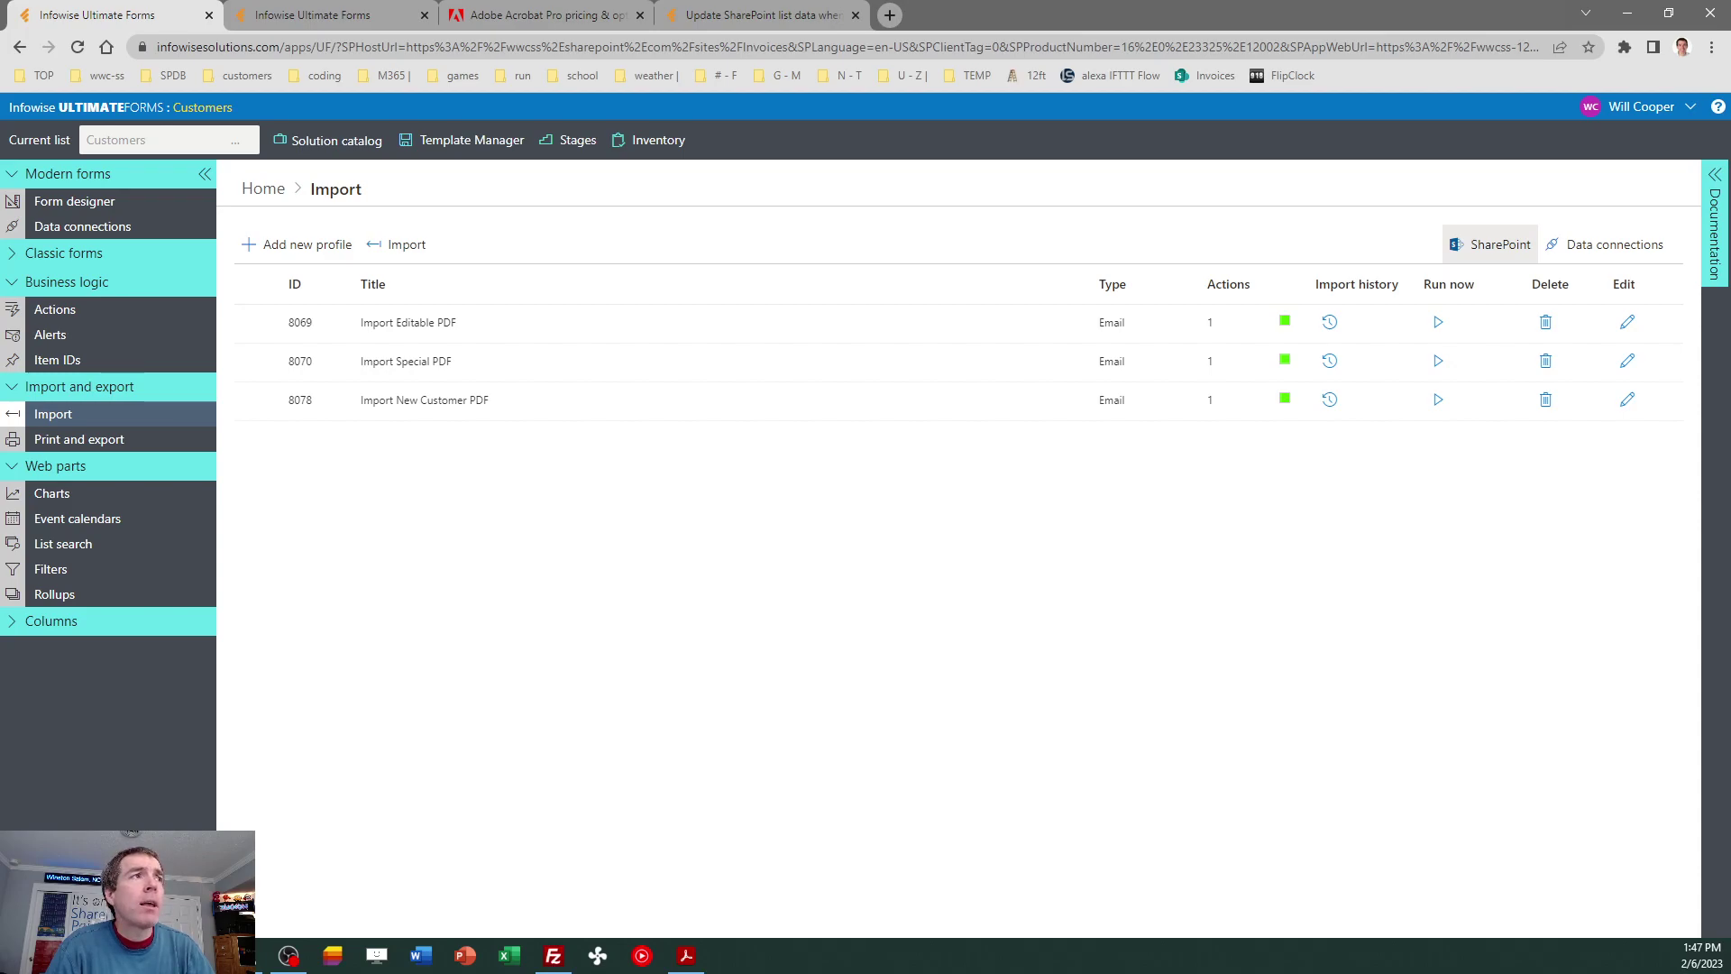
# Switch from Chrome back to the Acrobat window showing the New Customer Form.
pyautogui.hotkey('alt', 'Tab')
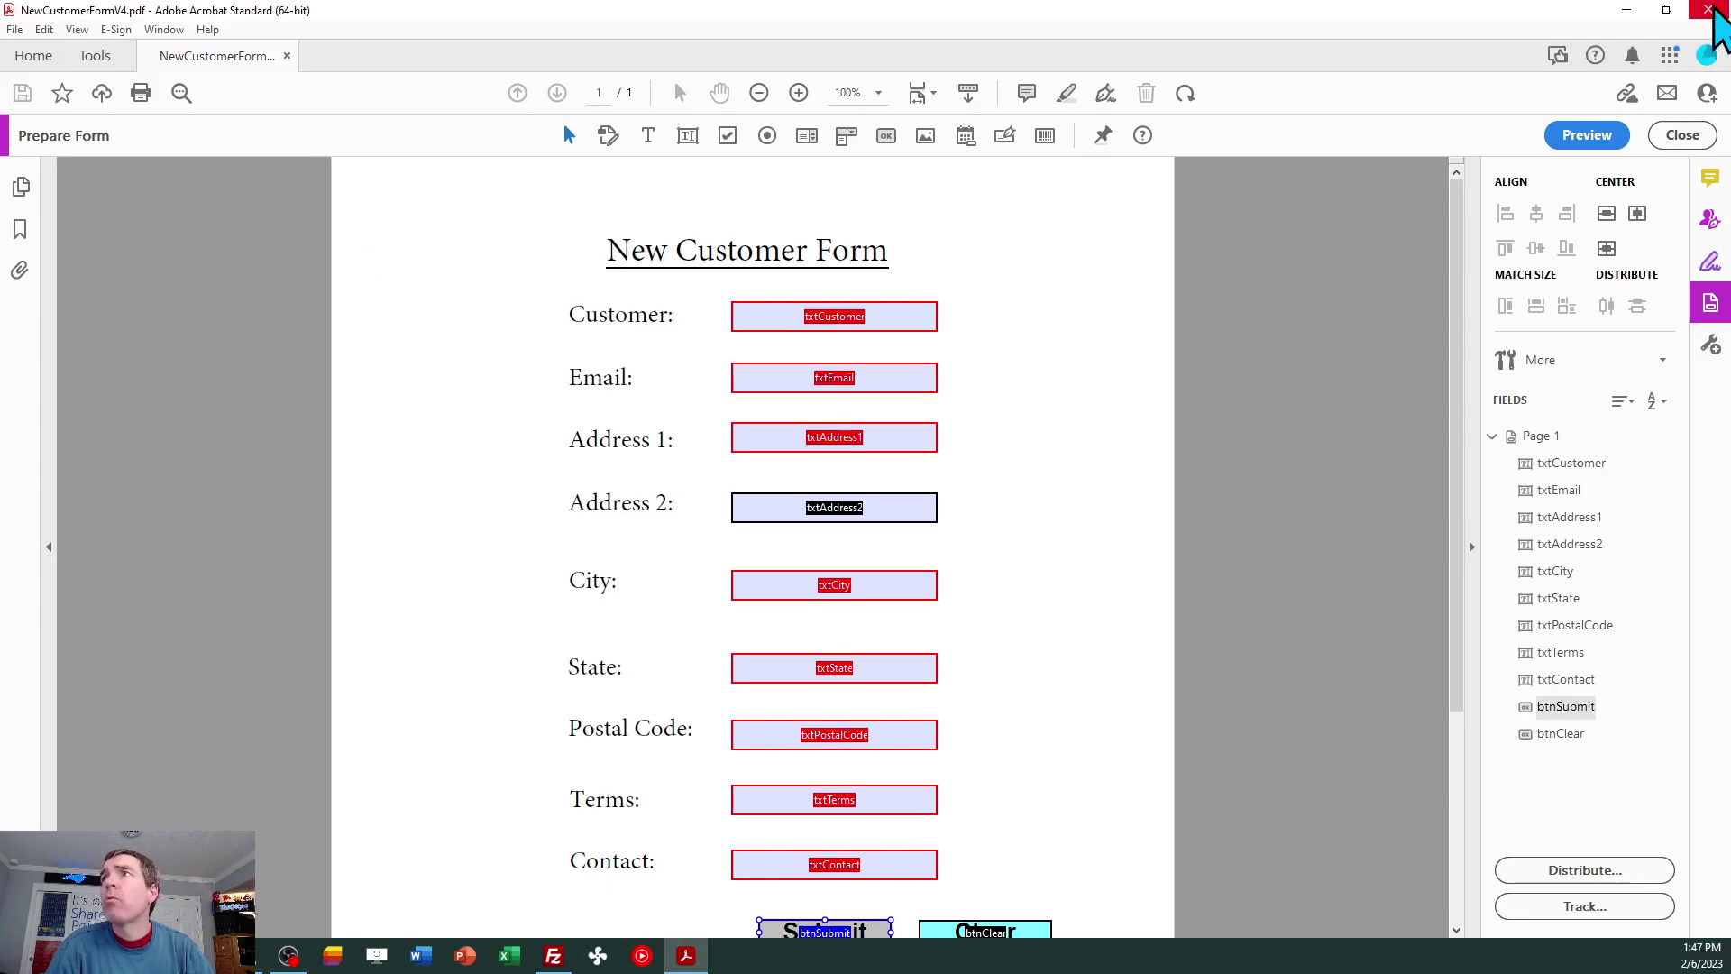
# Leave form editing and enter the customer's company name and e-mail address.
pyautogui.click(1709, 10)
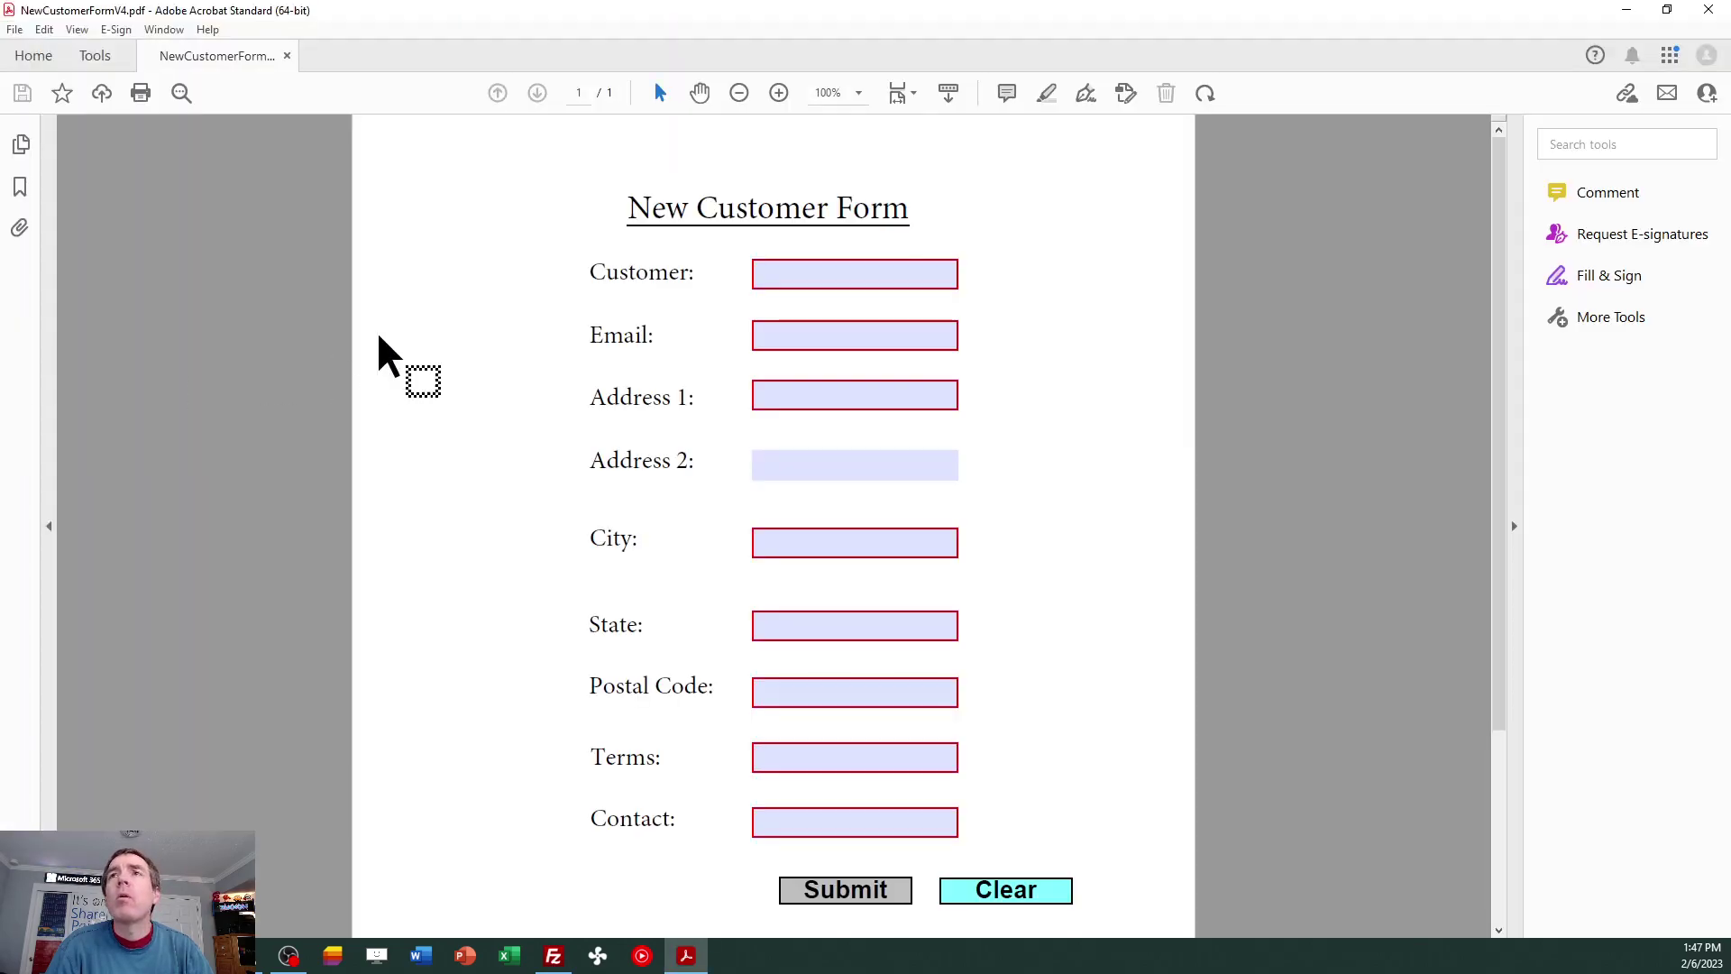
pyautogui.click(775, 274)
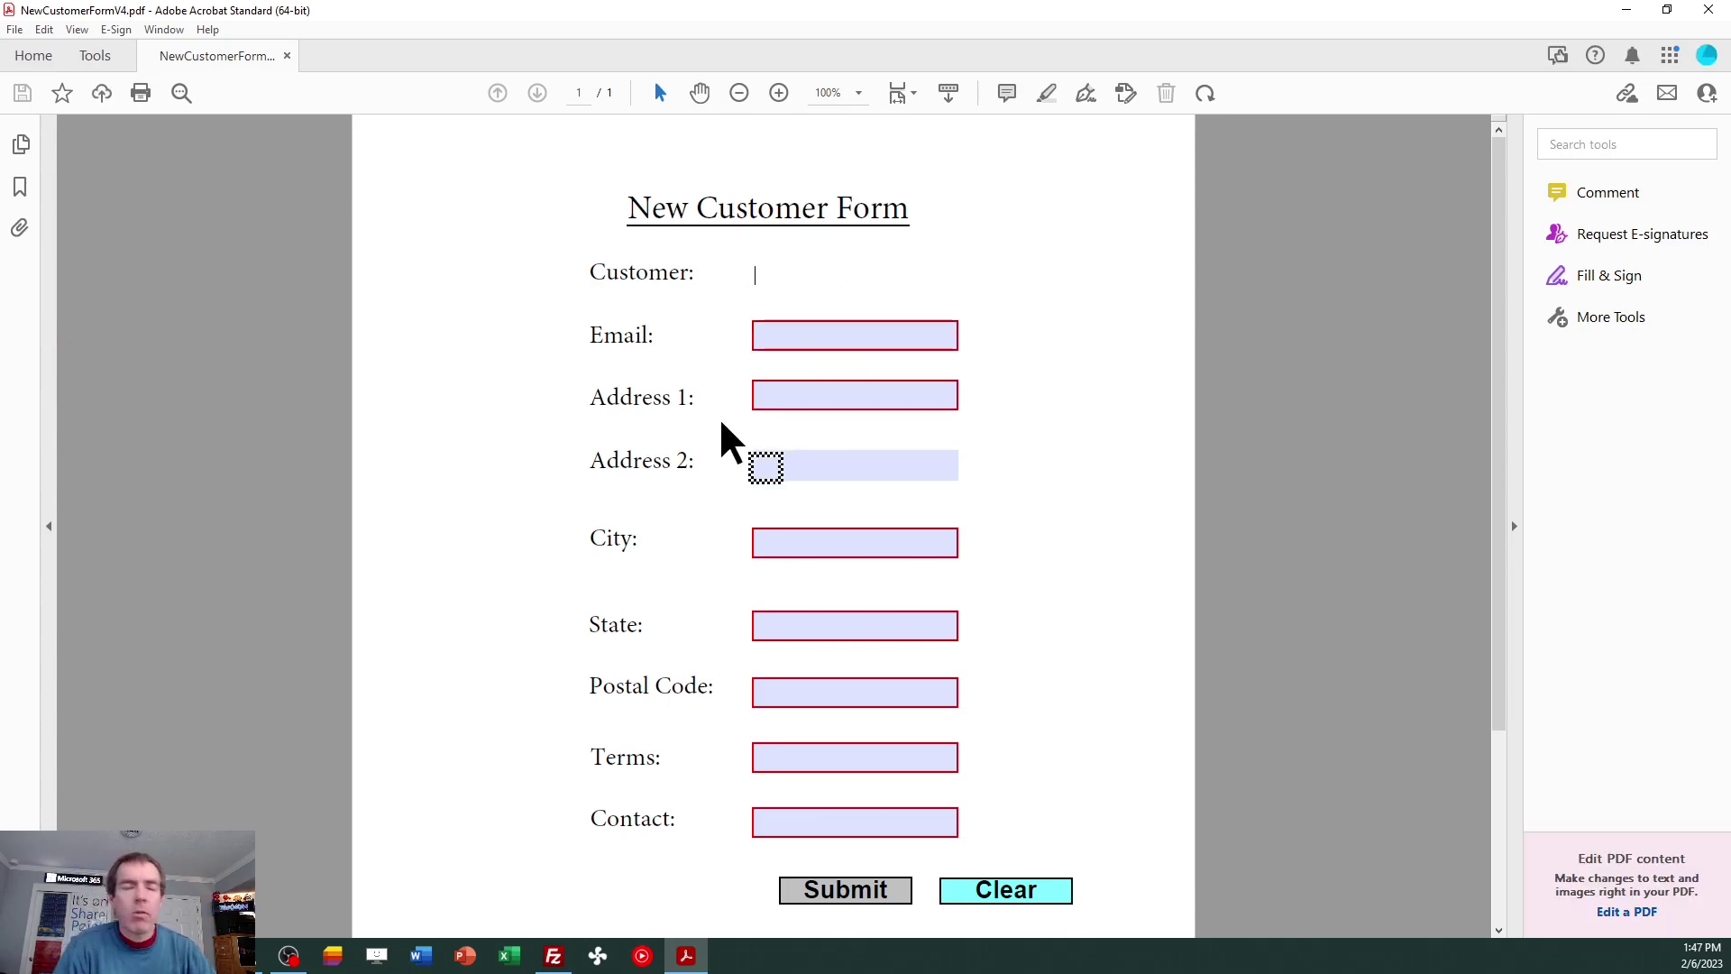
pyautogui.write('Frank')
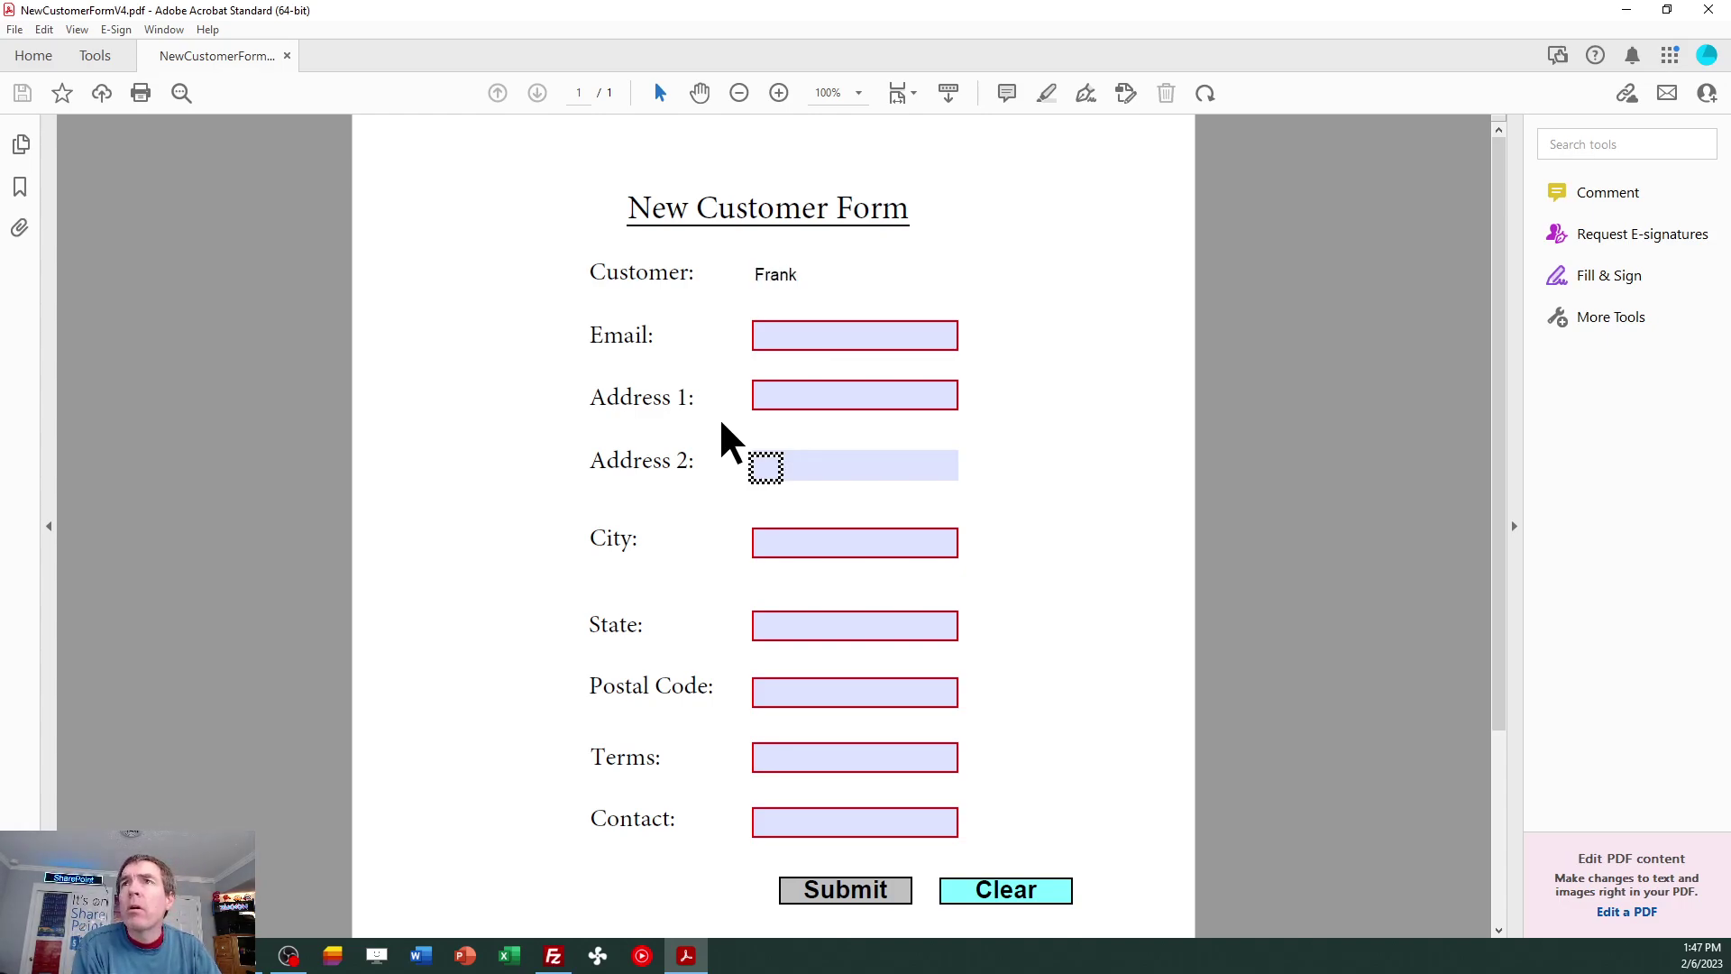
pyautogui.write("'s French Fry Factory")
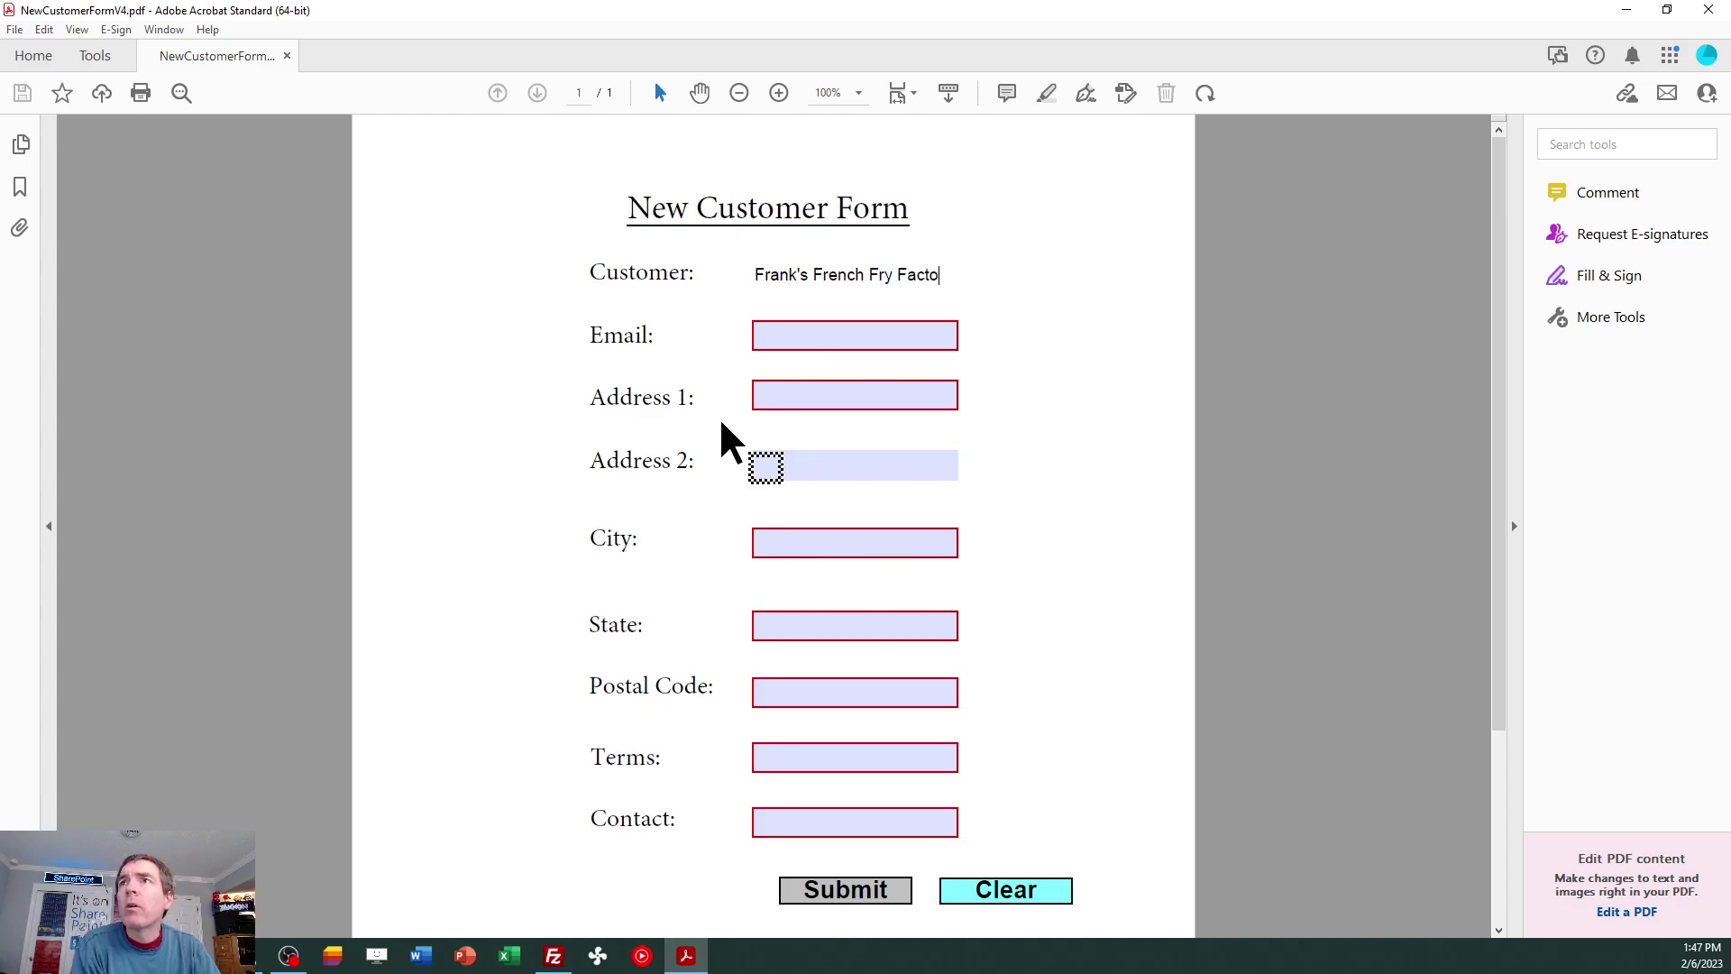
pyautogui.press('Tab')
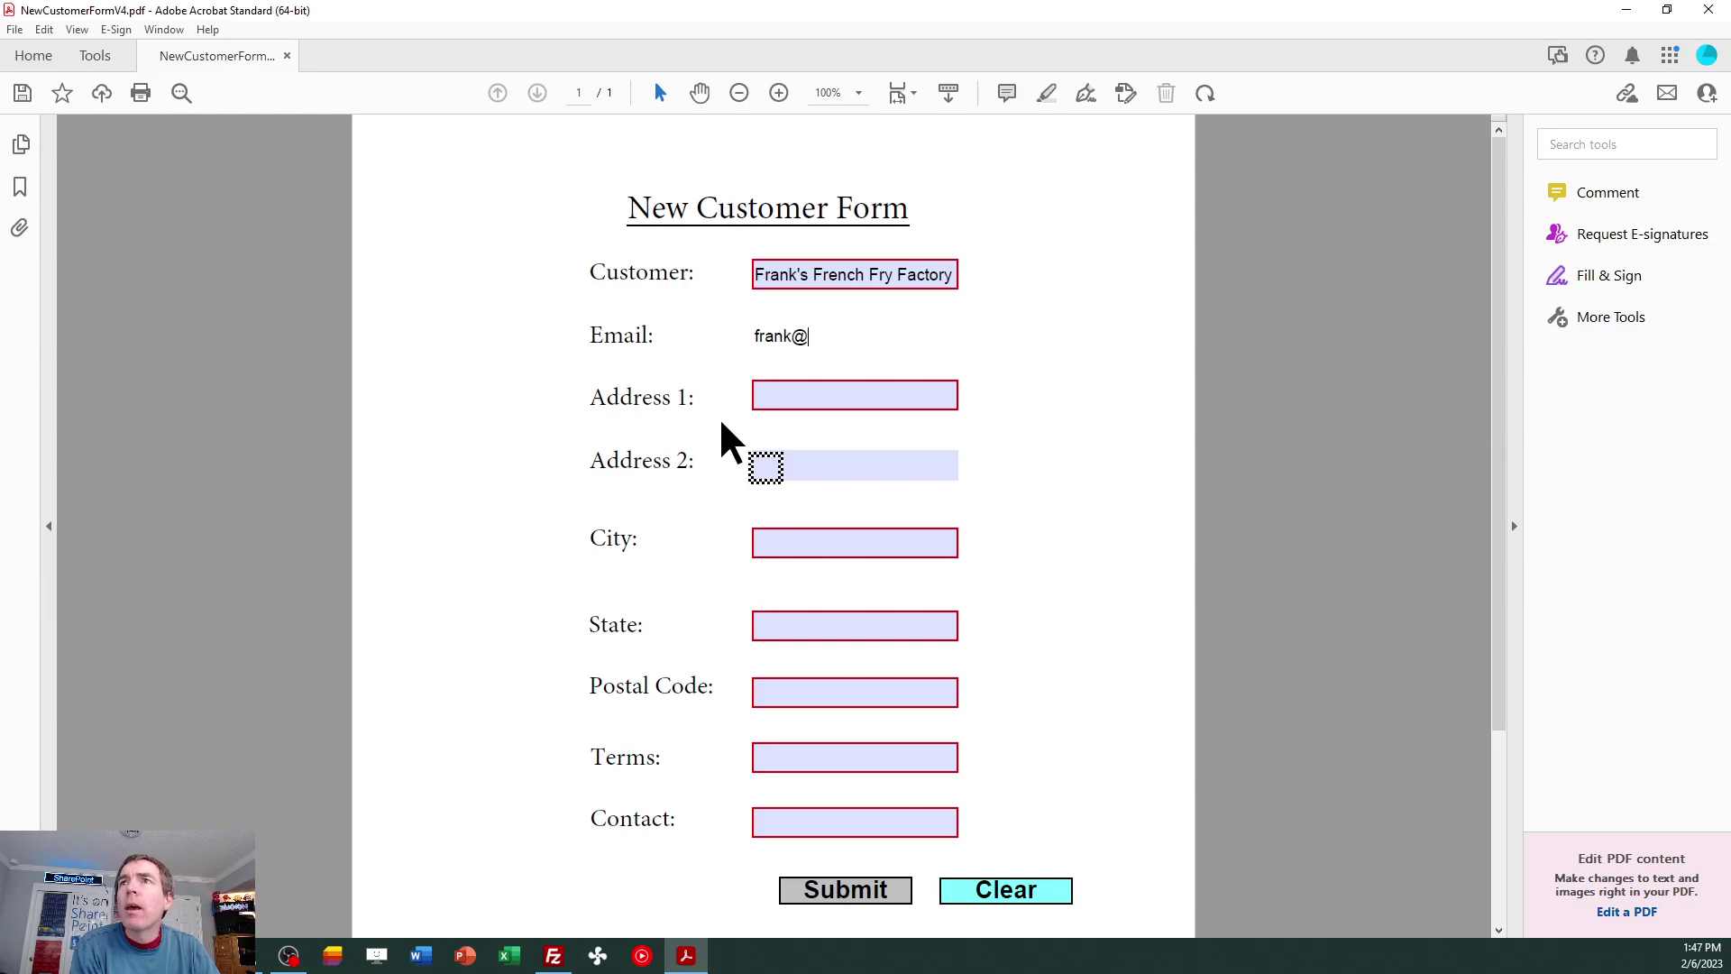
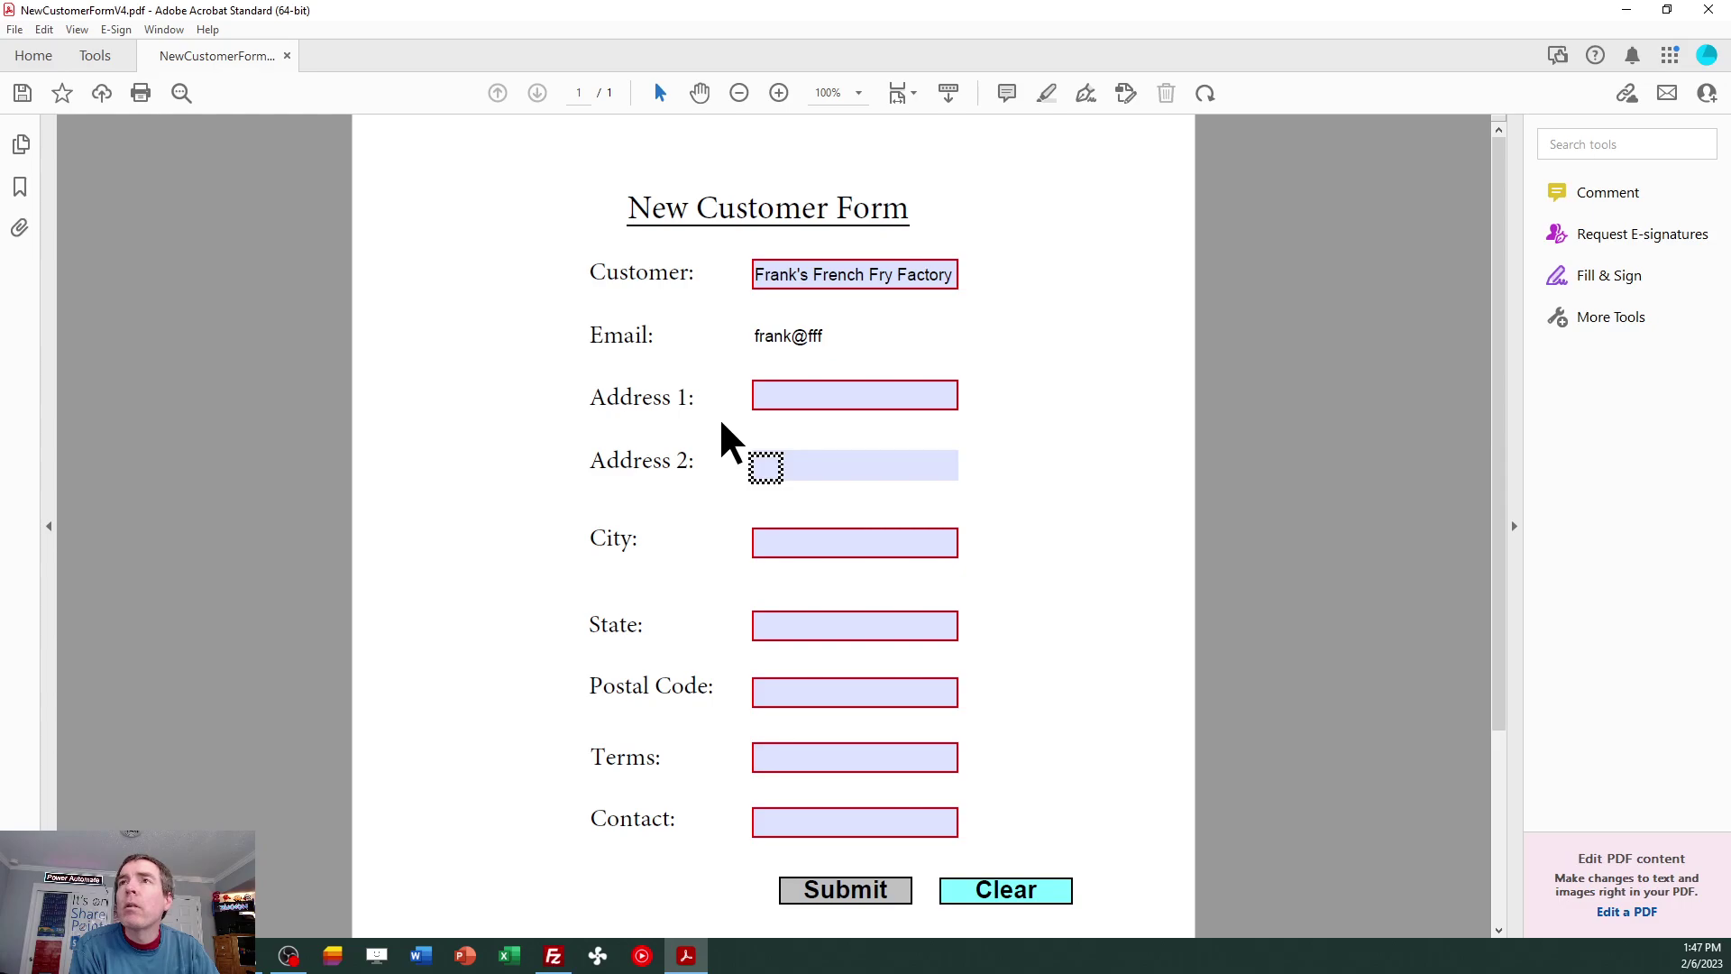
pyautogui.press('Tab')
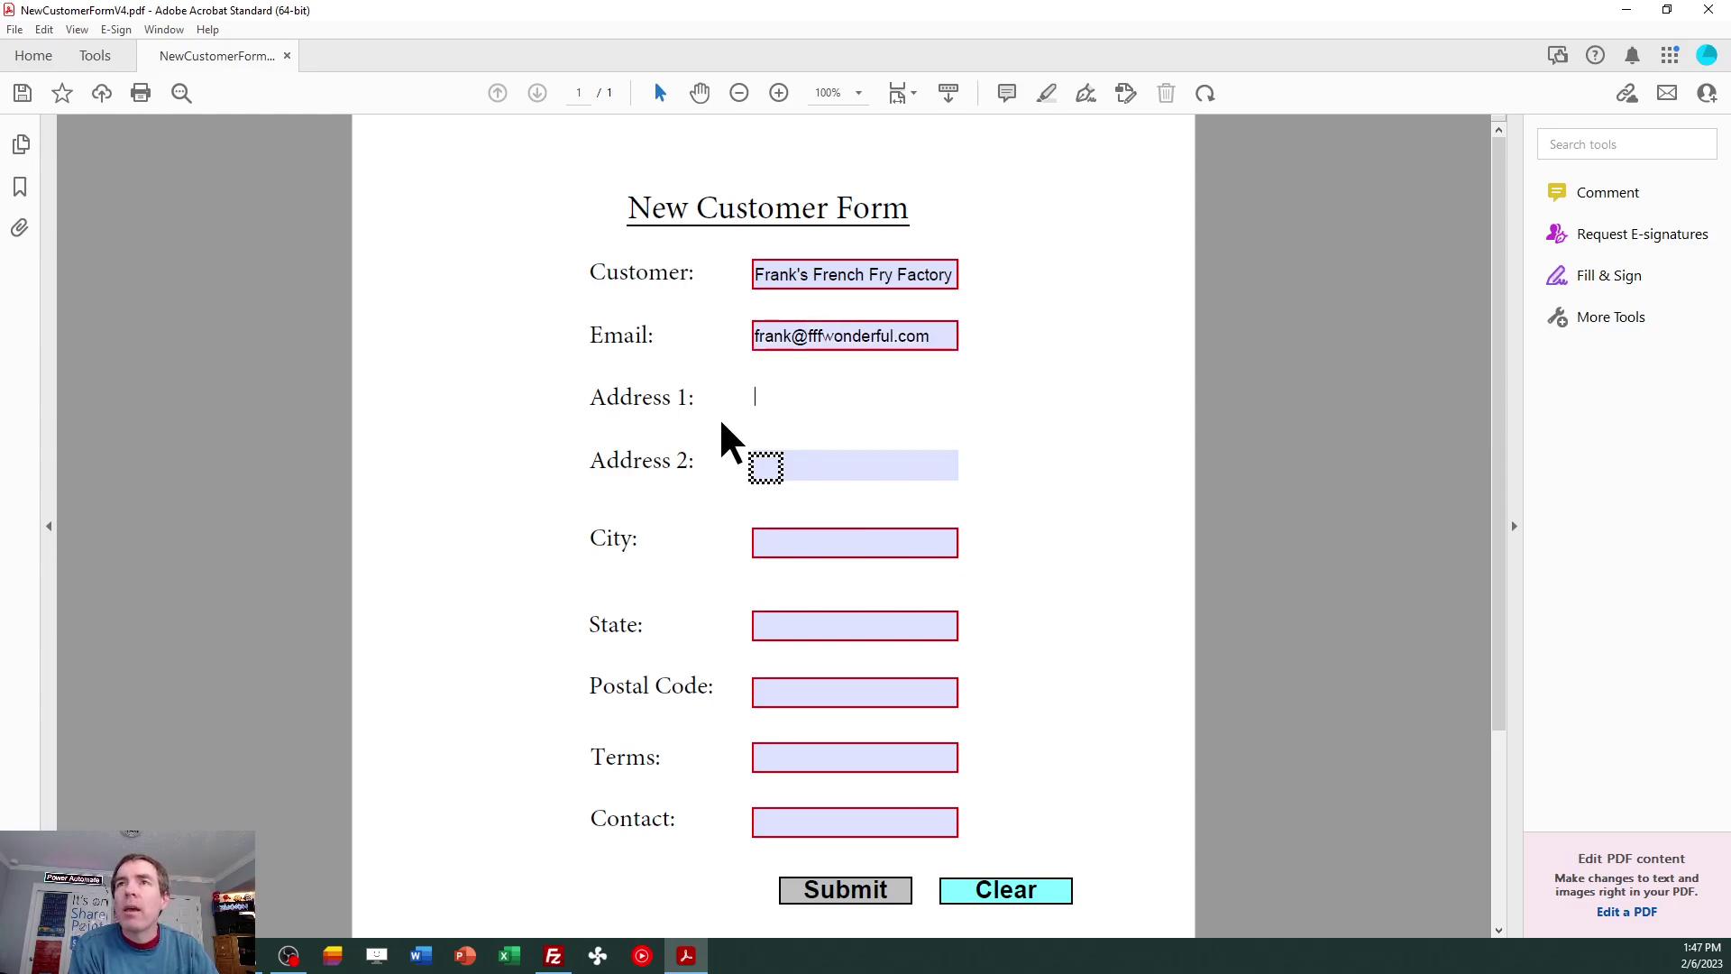
# Fill in street address, city, state, postal code, Terms 30 and contact name, leaving Address 2 blank.
pyautogui.write('100 North Main Street')
pyautogui.press('Tab')
pyautogui.press('Tab')
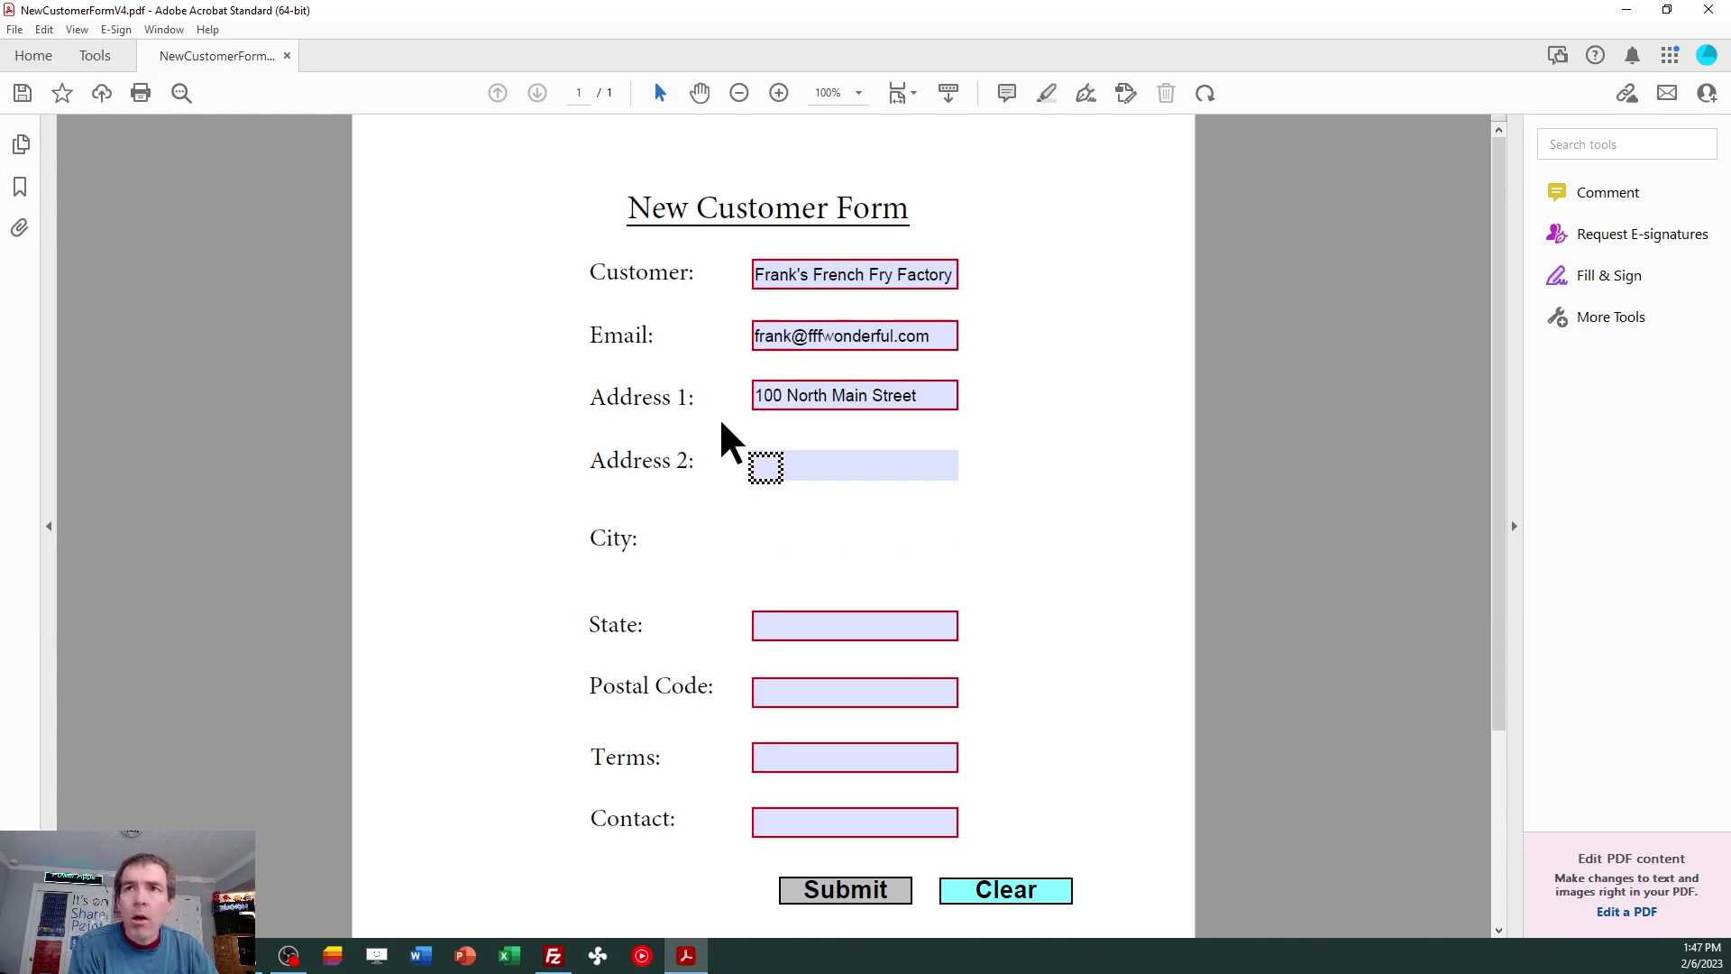
pyautogui.write('Bigtown')
pyautogui.press('Tab')
pyautogui.write('AK')
pyautogui.press('Tab')
pyautogui.write('12345')
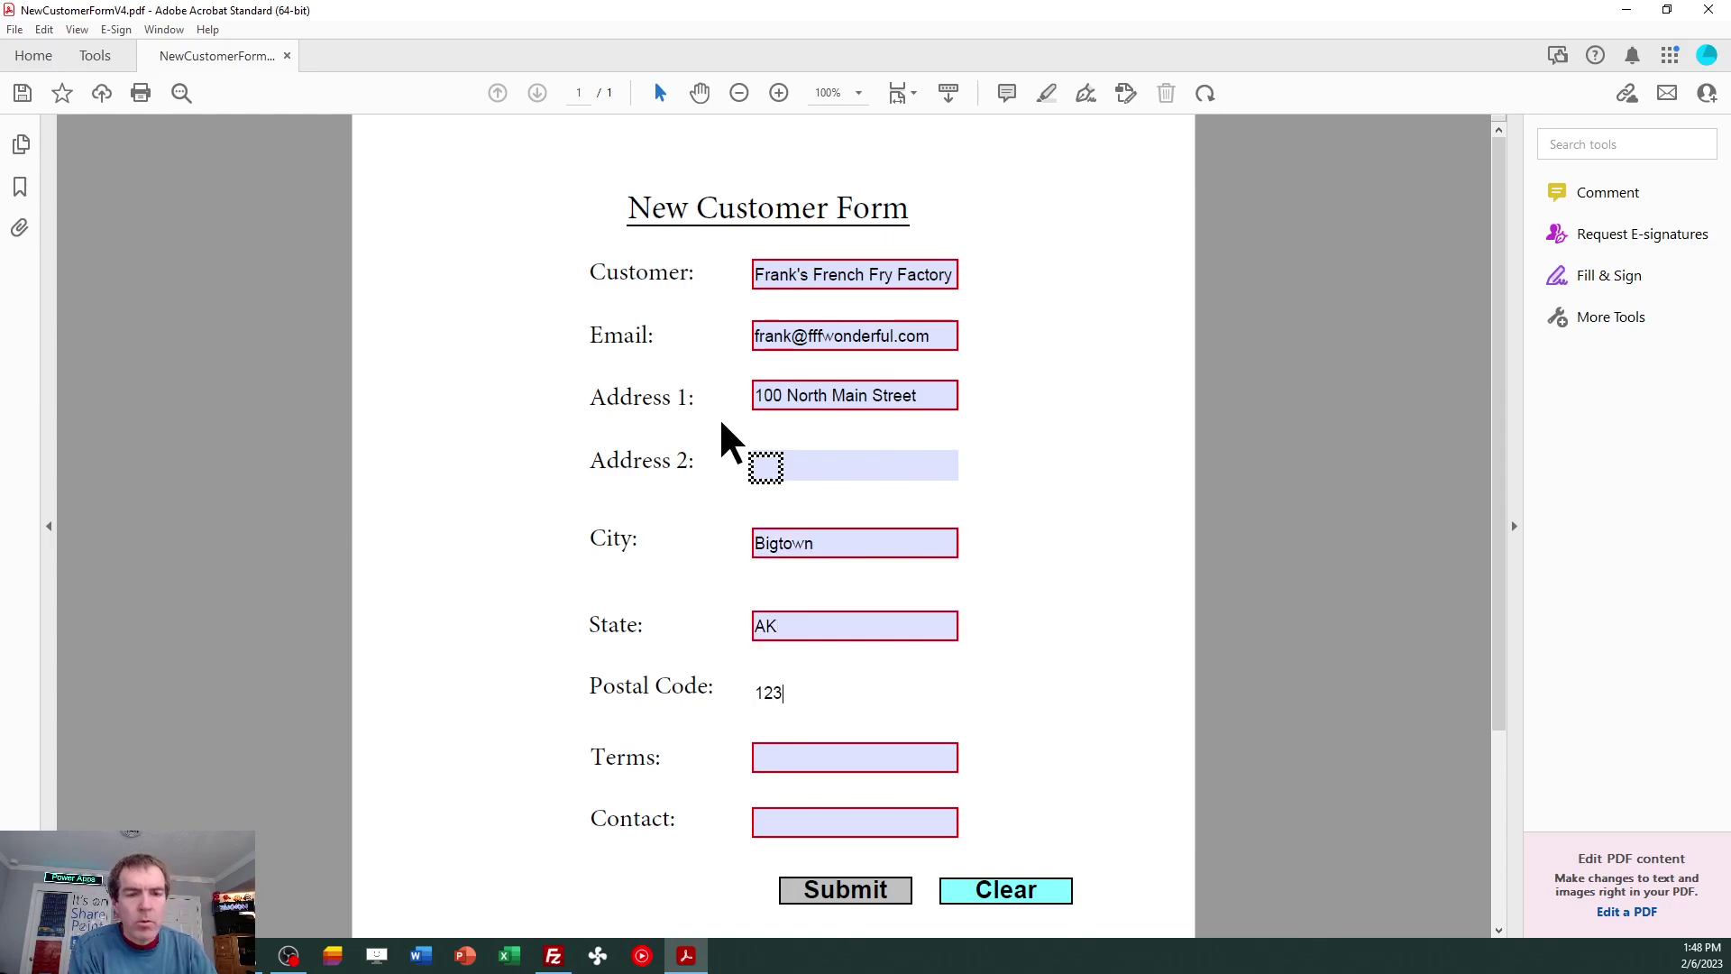
pyautogui.press('Tab')
pyautogui.write('30')
pyautogui.press('Tab')
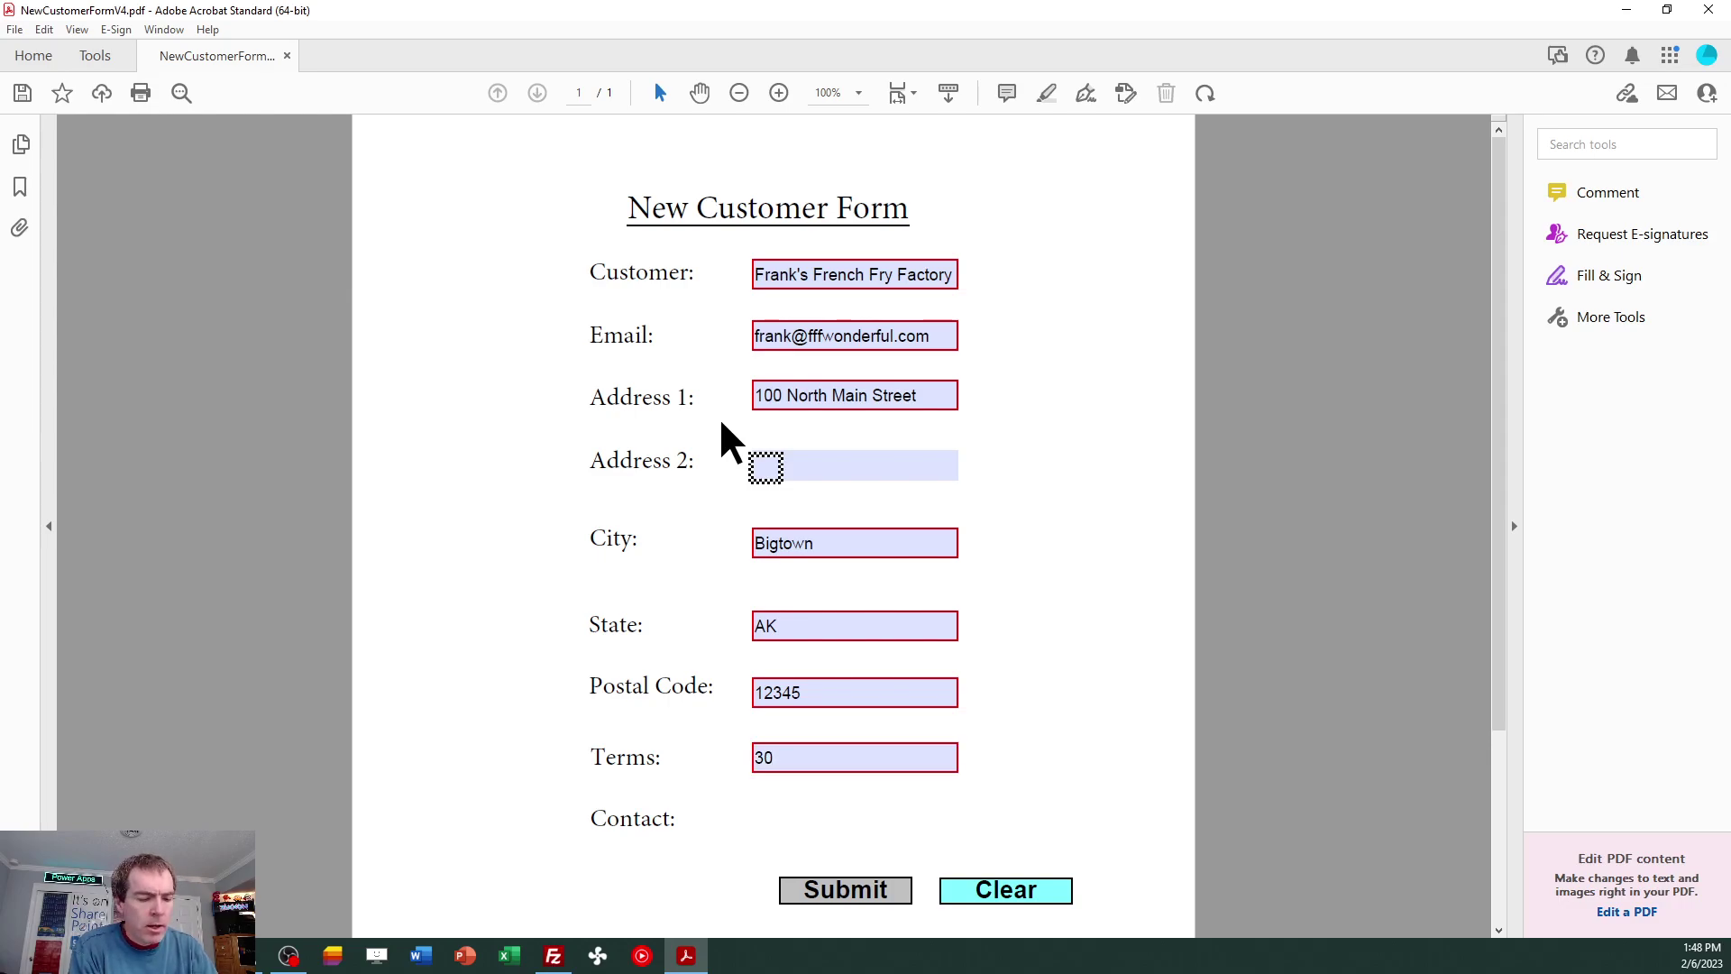
pyautogui.write('Frank French Fry')
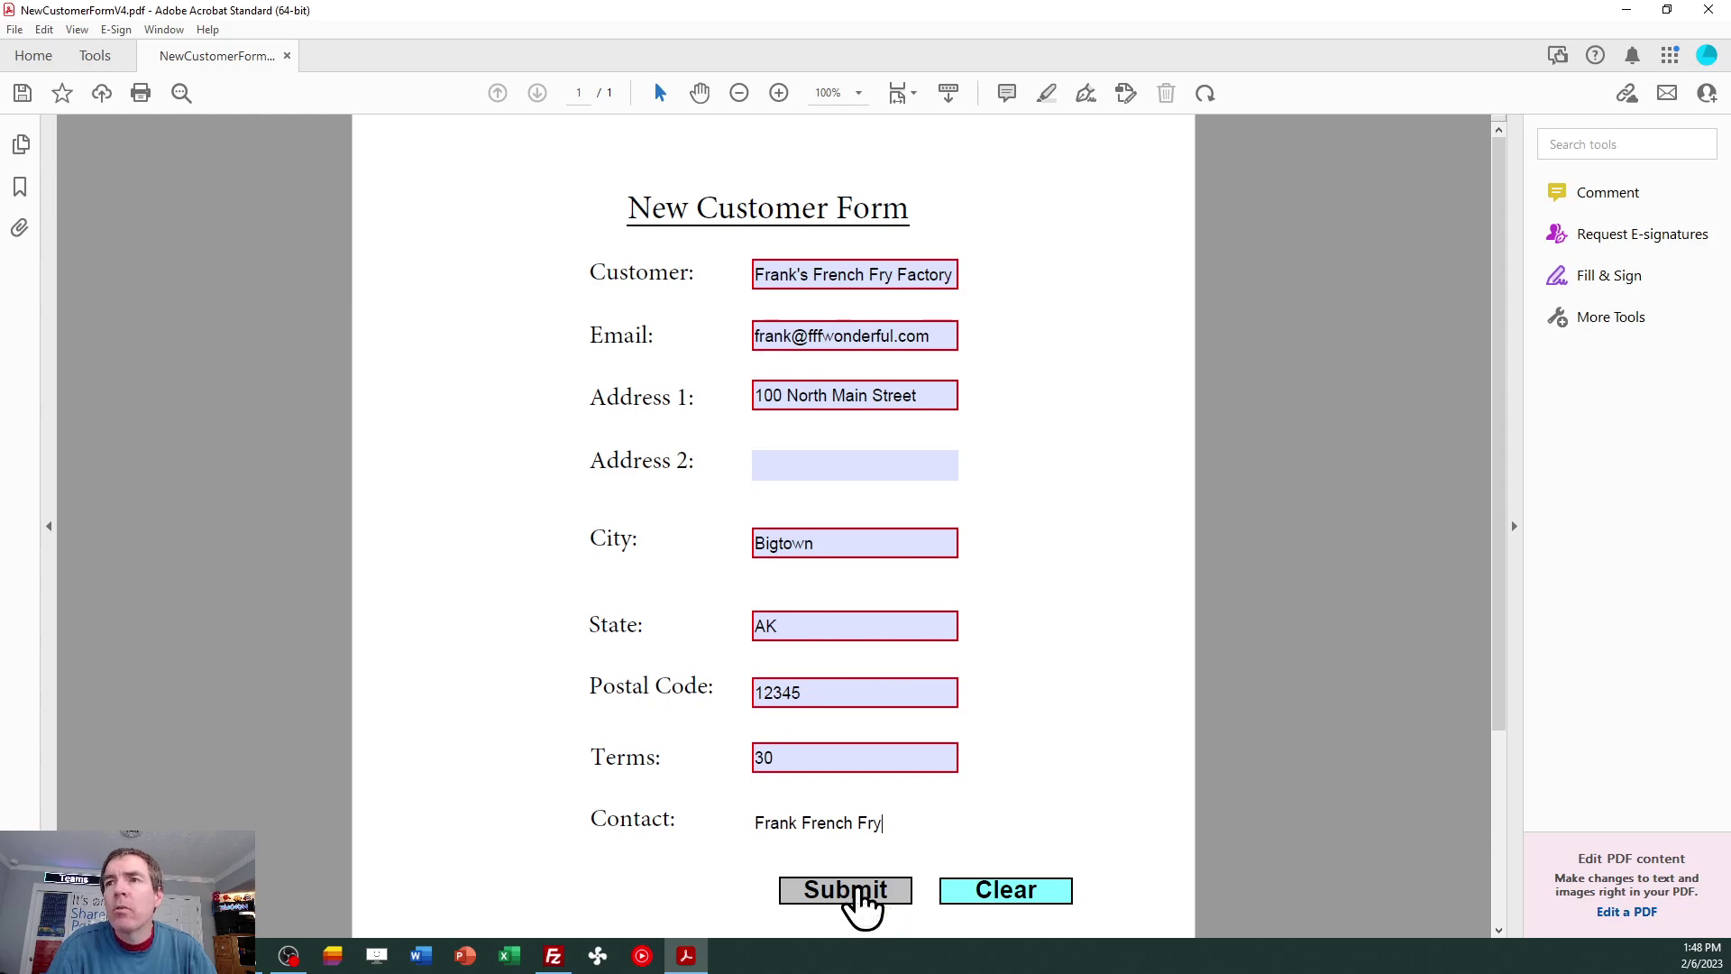
# Submit the form and send the IMPORT CUSTOMER CONTACT e-mail via Gmail, then close the Gmail tab.
pyautogui.click(861, 900)
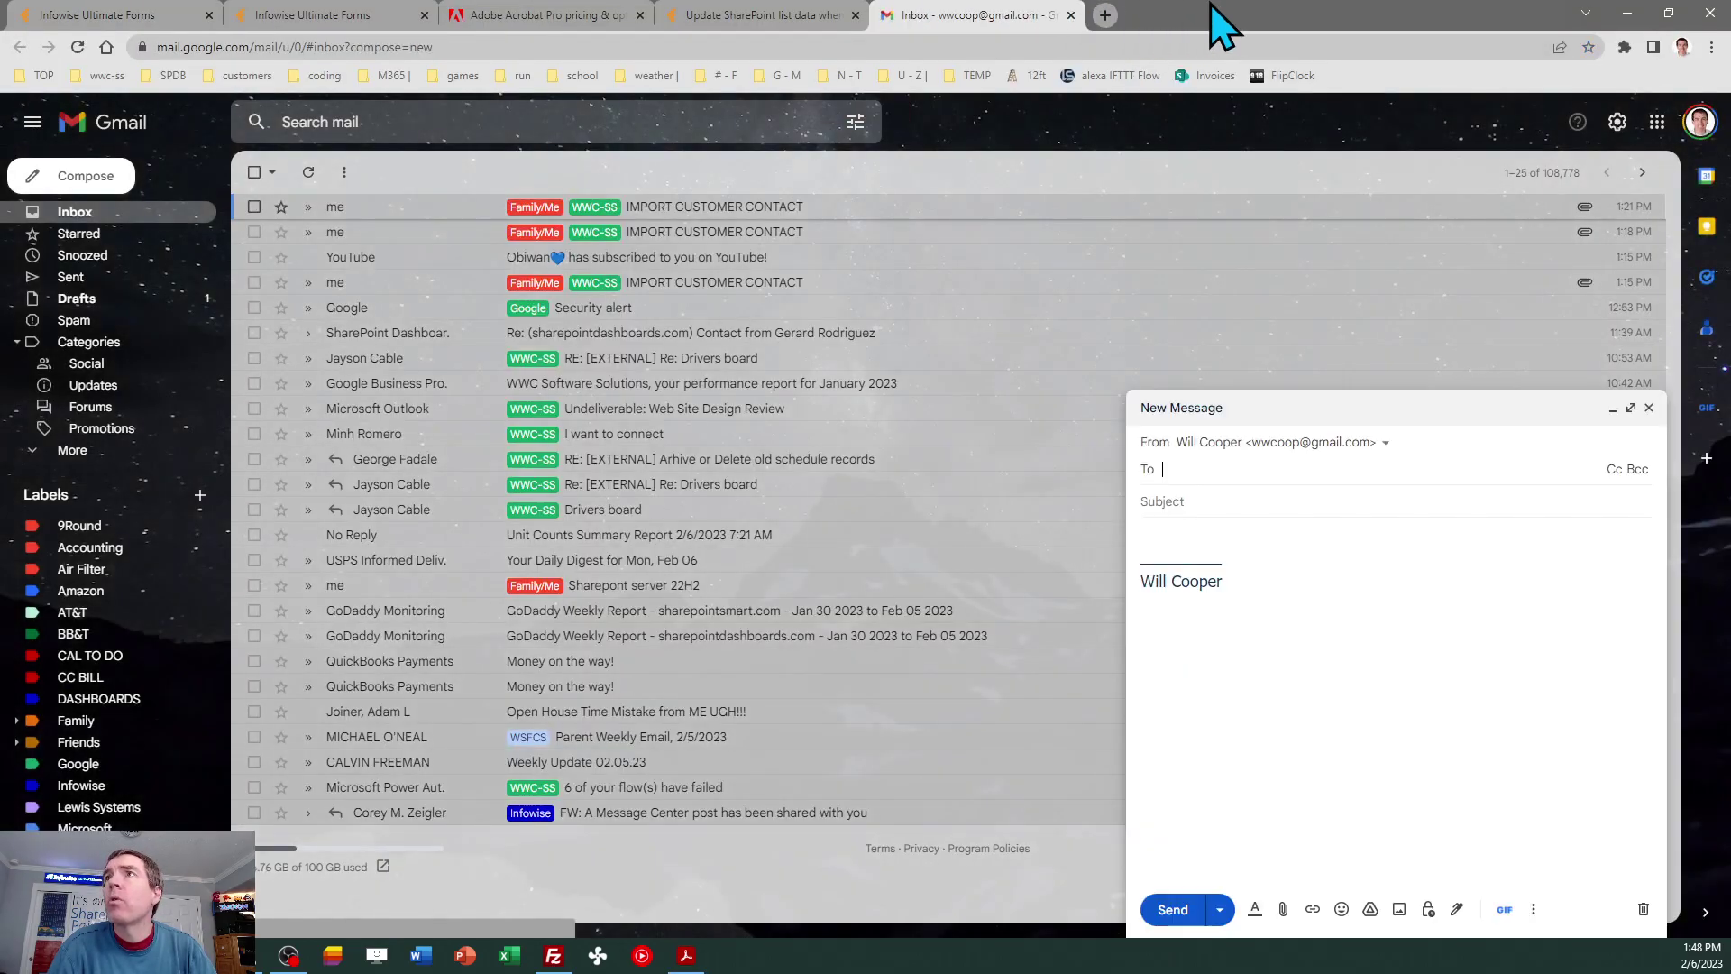
pyautogui.moveTo(1209, 19); pyautogui.dragTo(378, 101)
pyautogui.moveTo(54, 101); pyautogui.dragTo(0, 100)
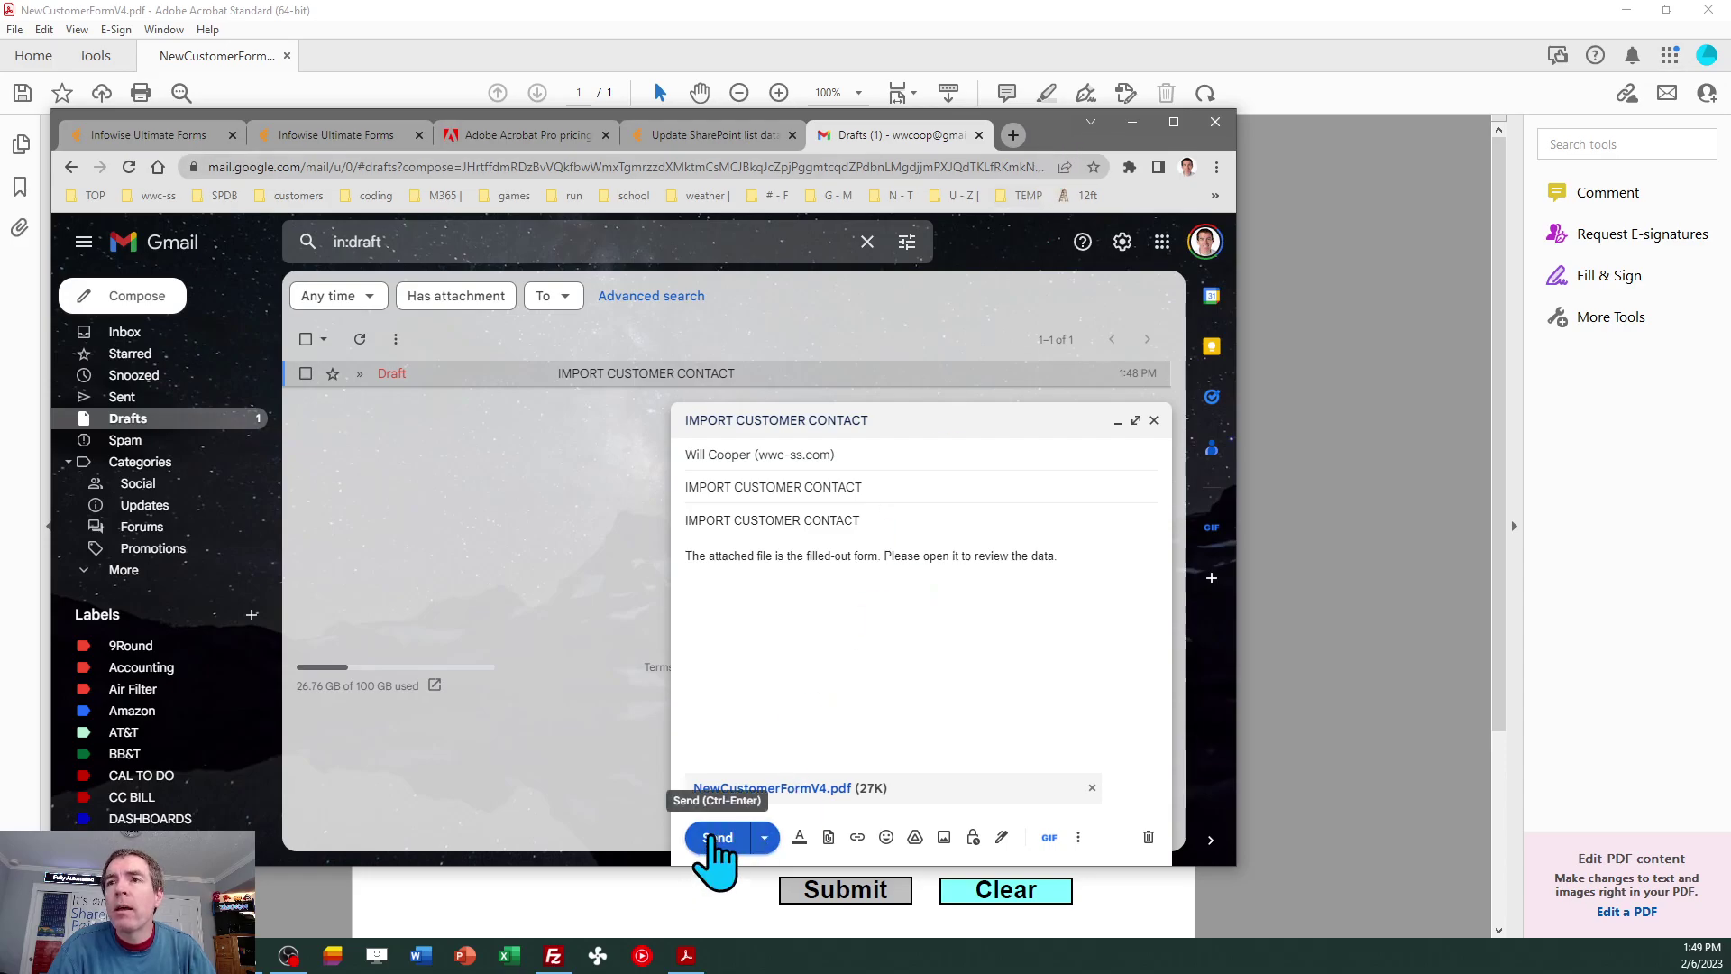
pyautogui.click(717, 837)
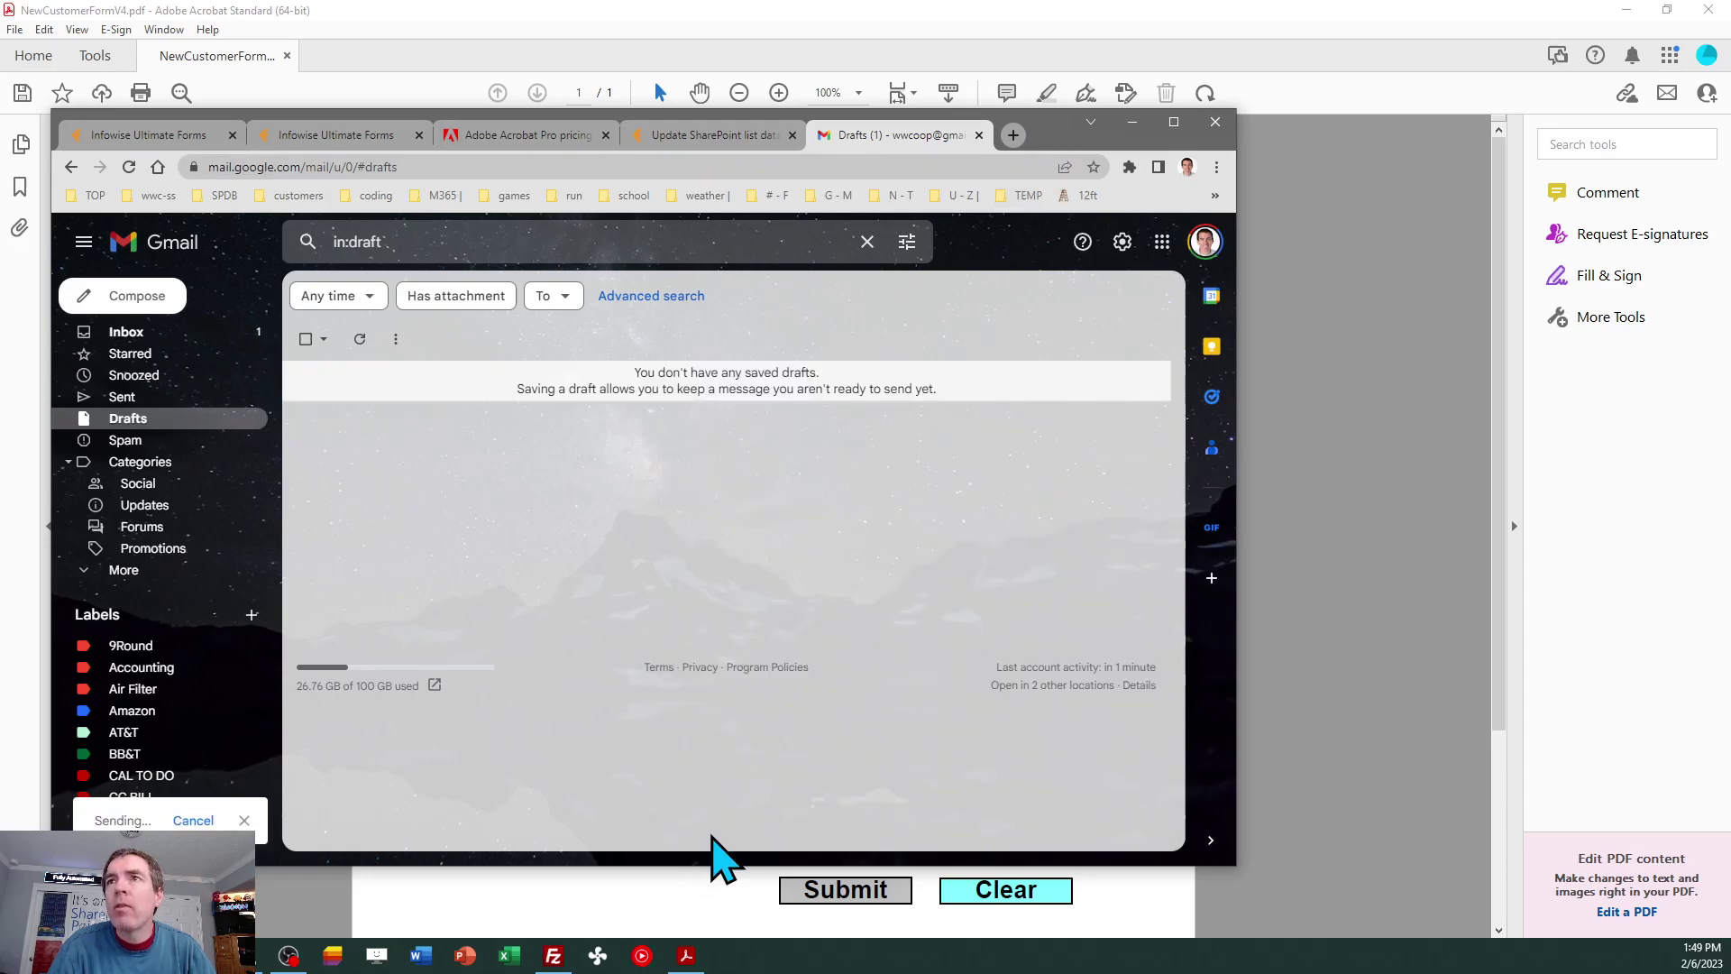
pyautogui.click(1041, 105)
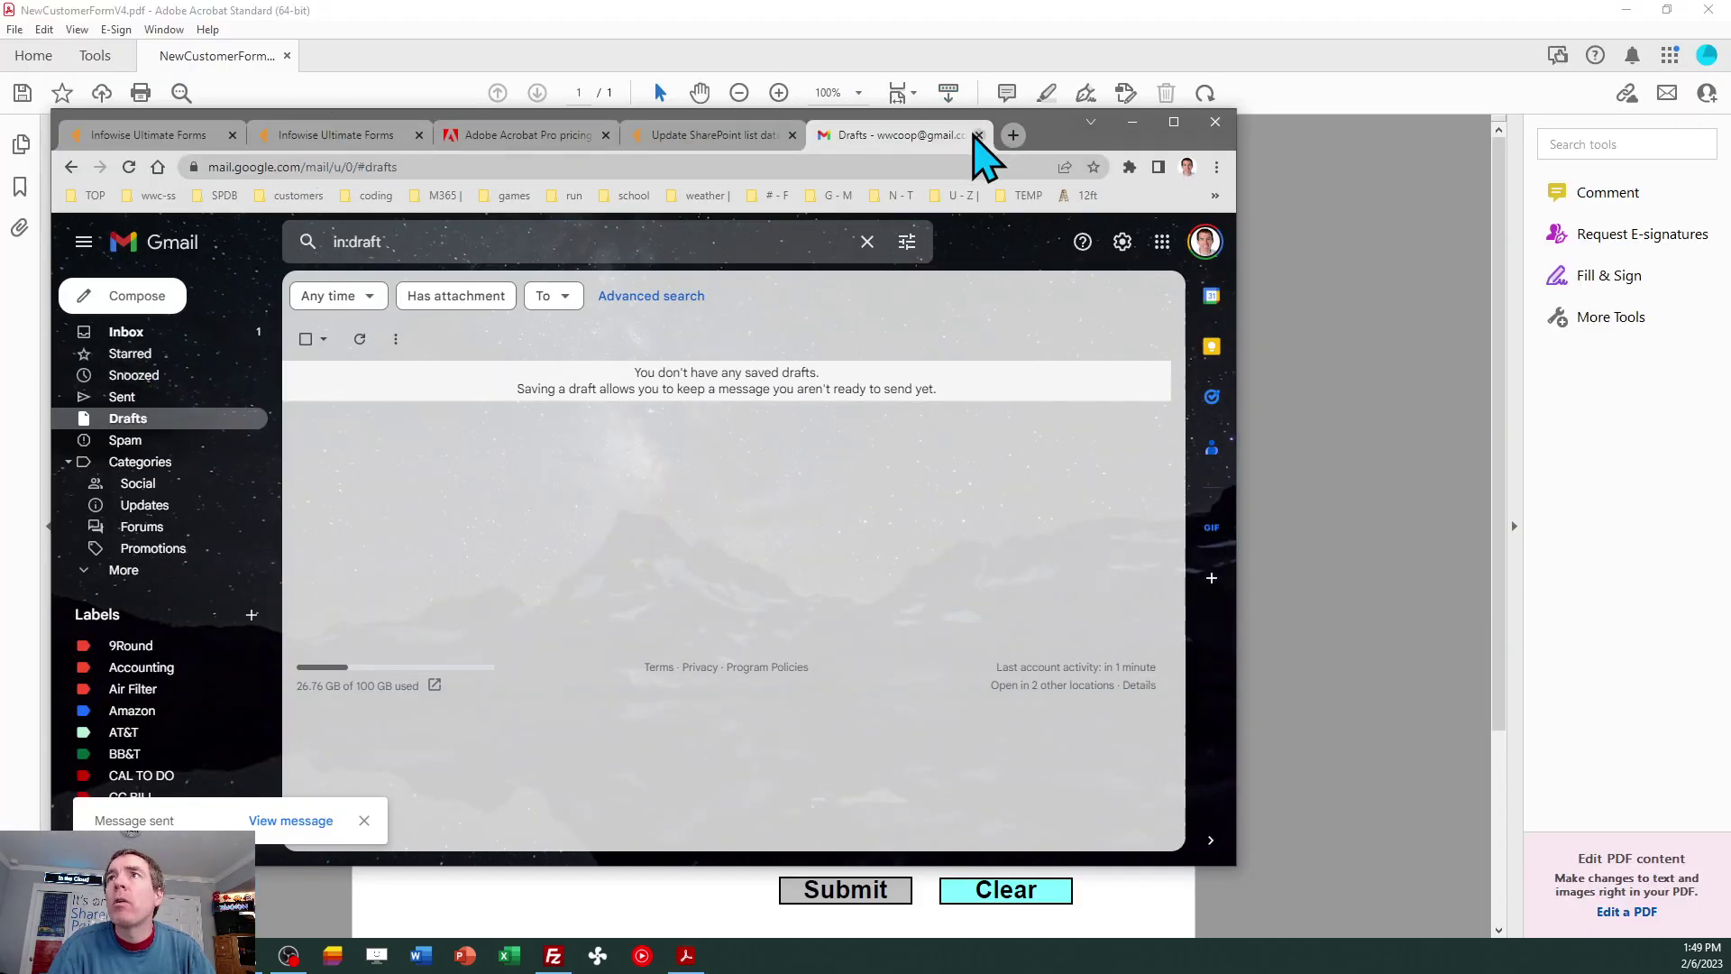
pyautogui.click(979, 135)
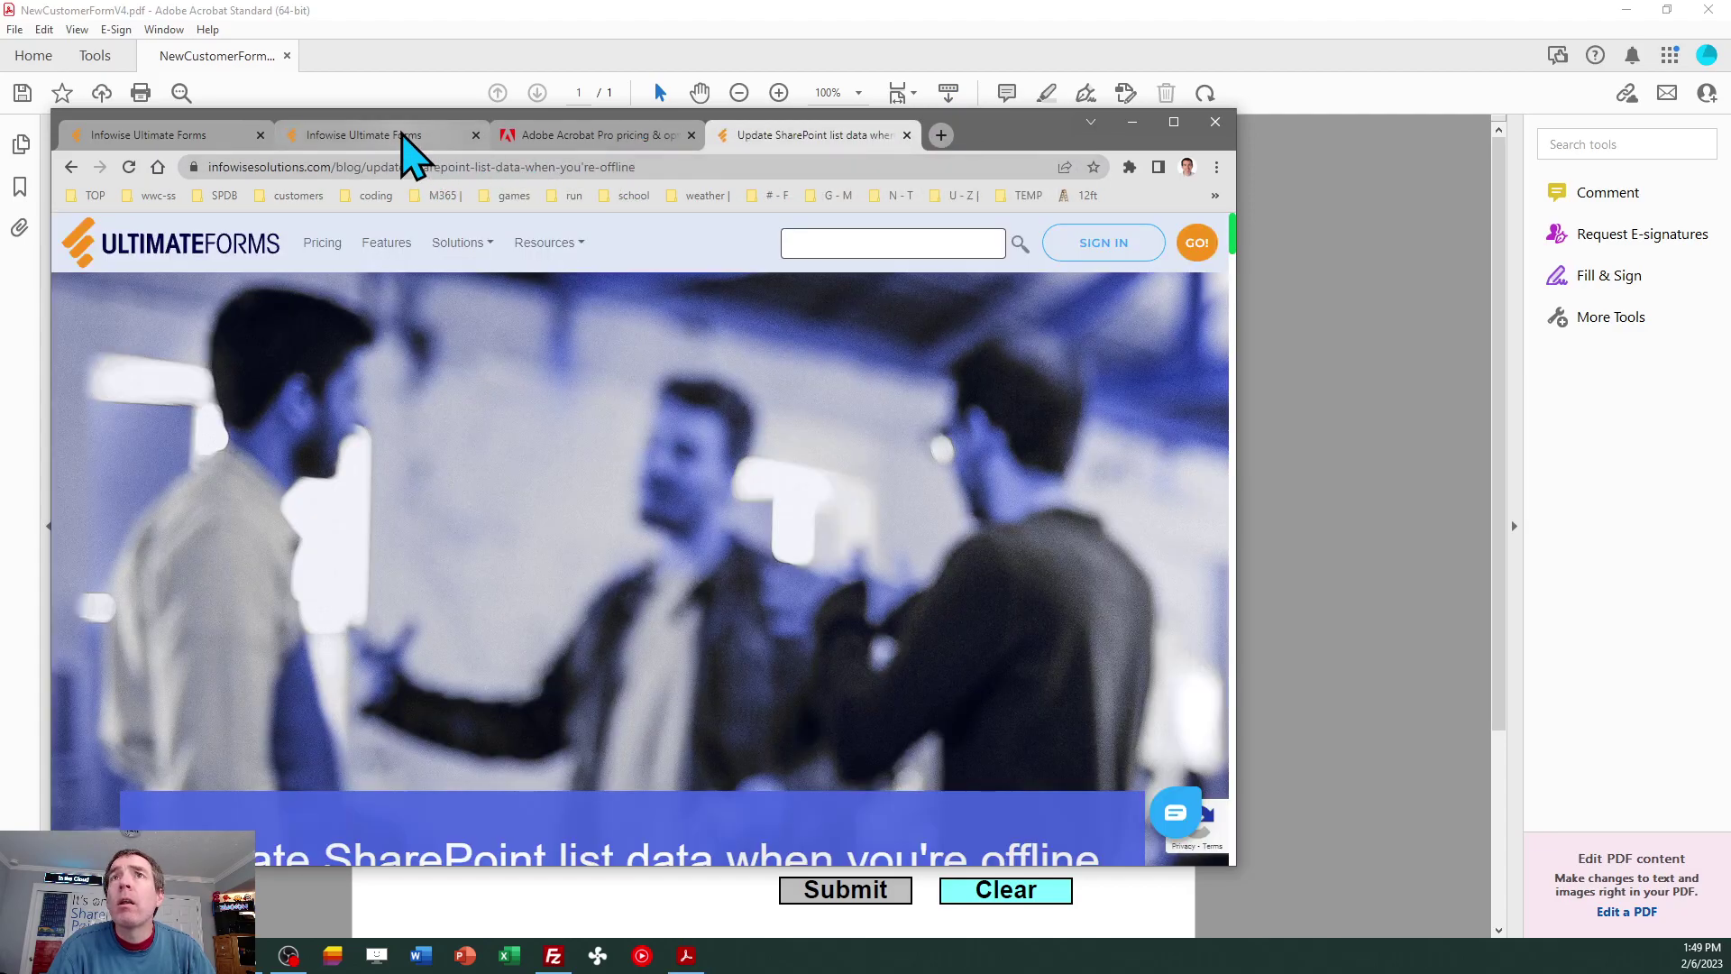
# Open the SharePoint Customers list and move its tab to the first position.
pyautogui.click(402, 135)
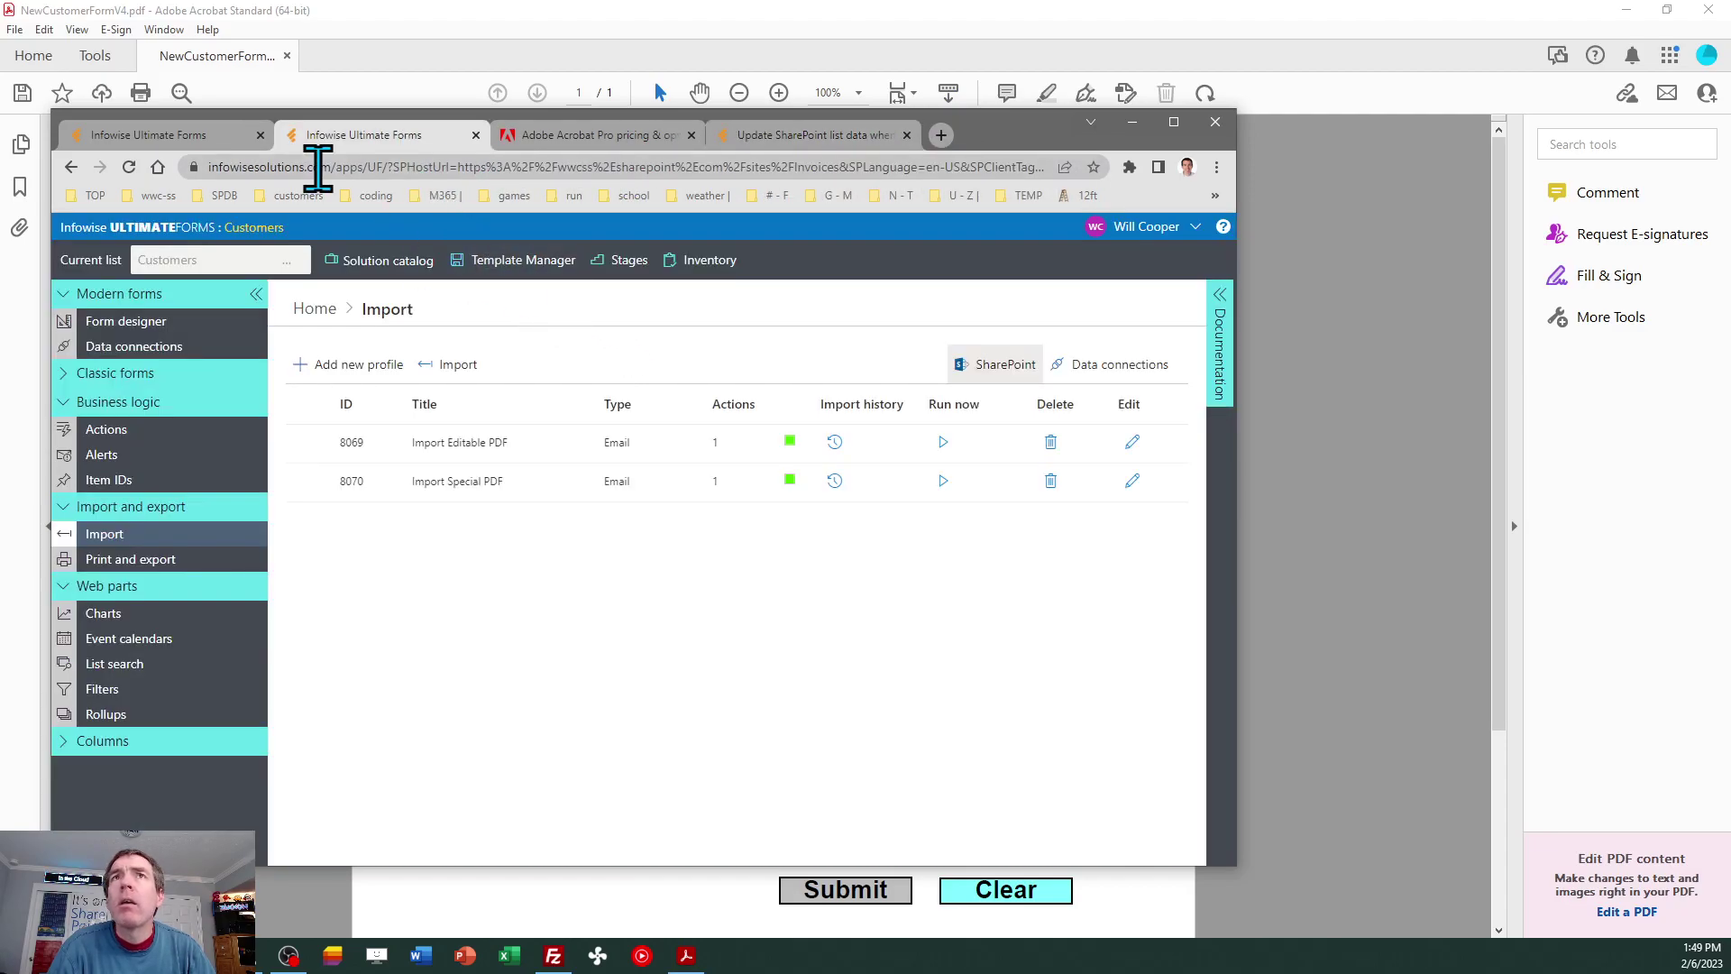
pyautogui.click(192, 137)
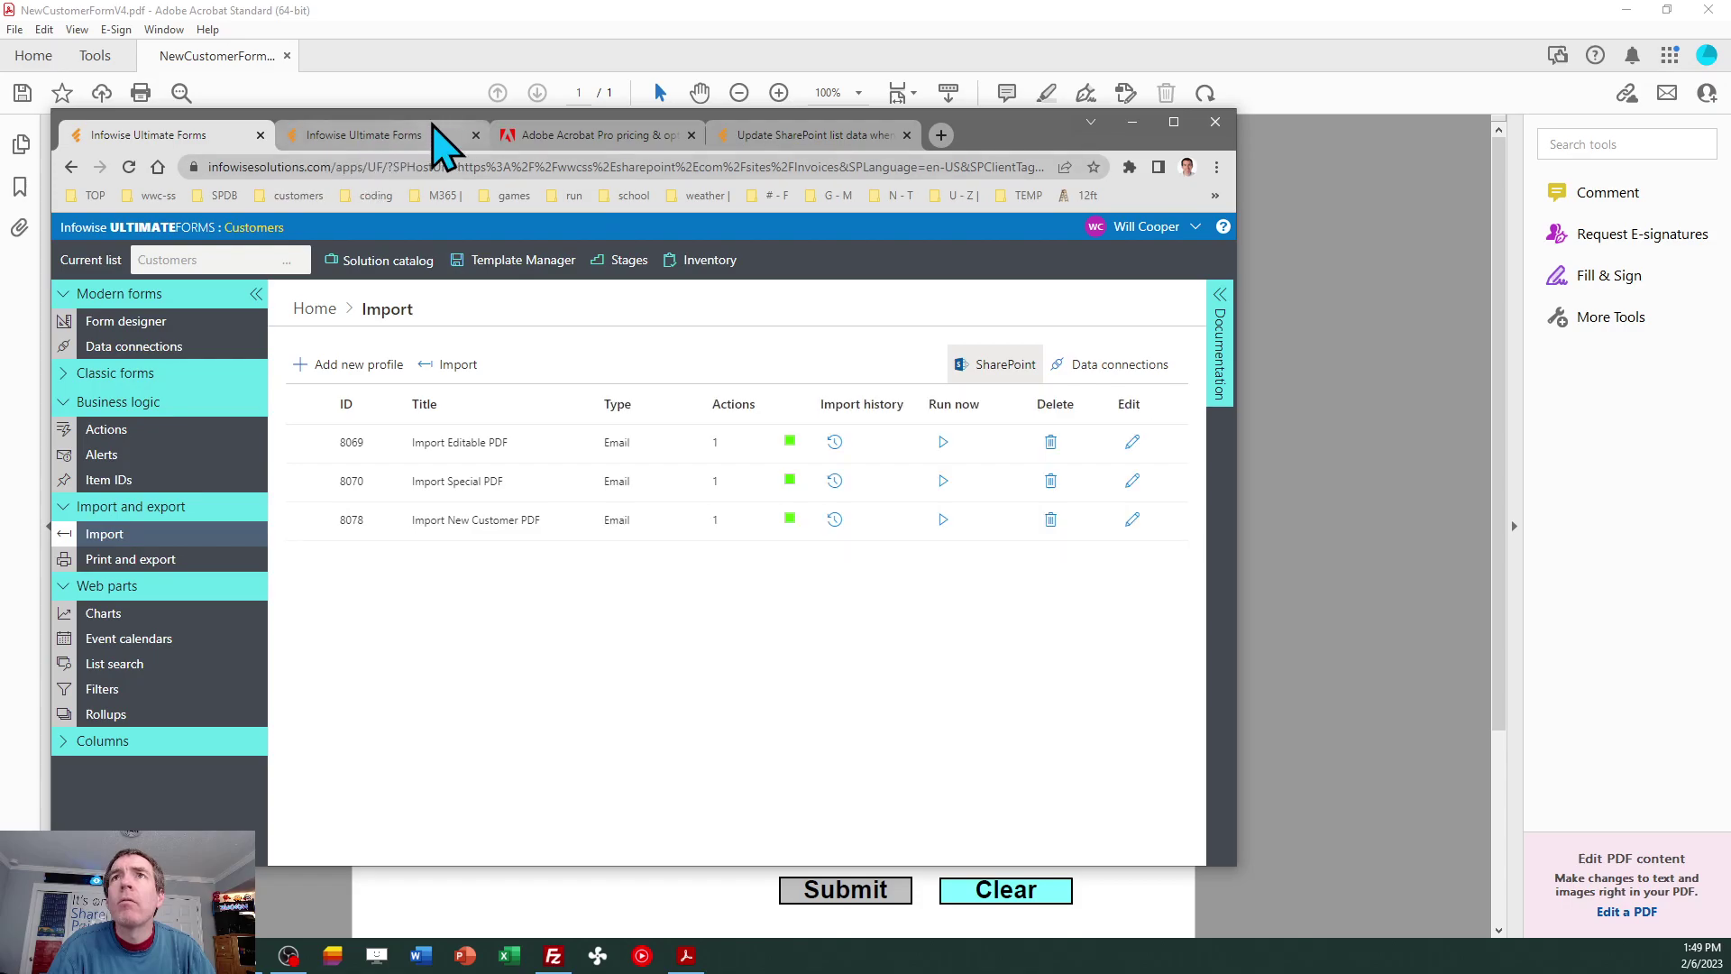
pyautogui.click(391, 131)
pyautogui.click(270, 260)
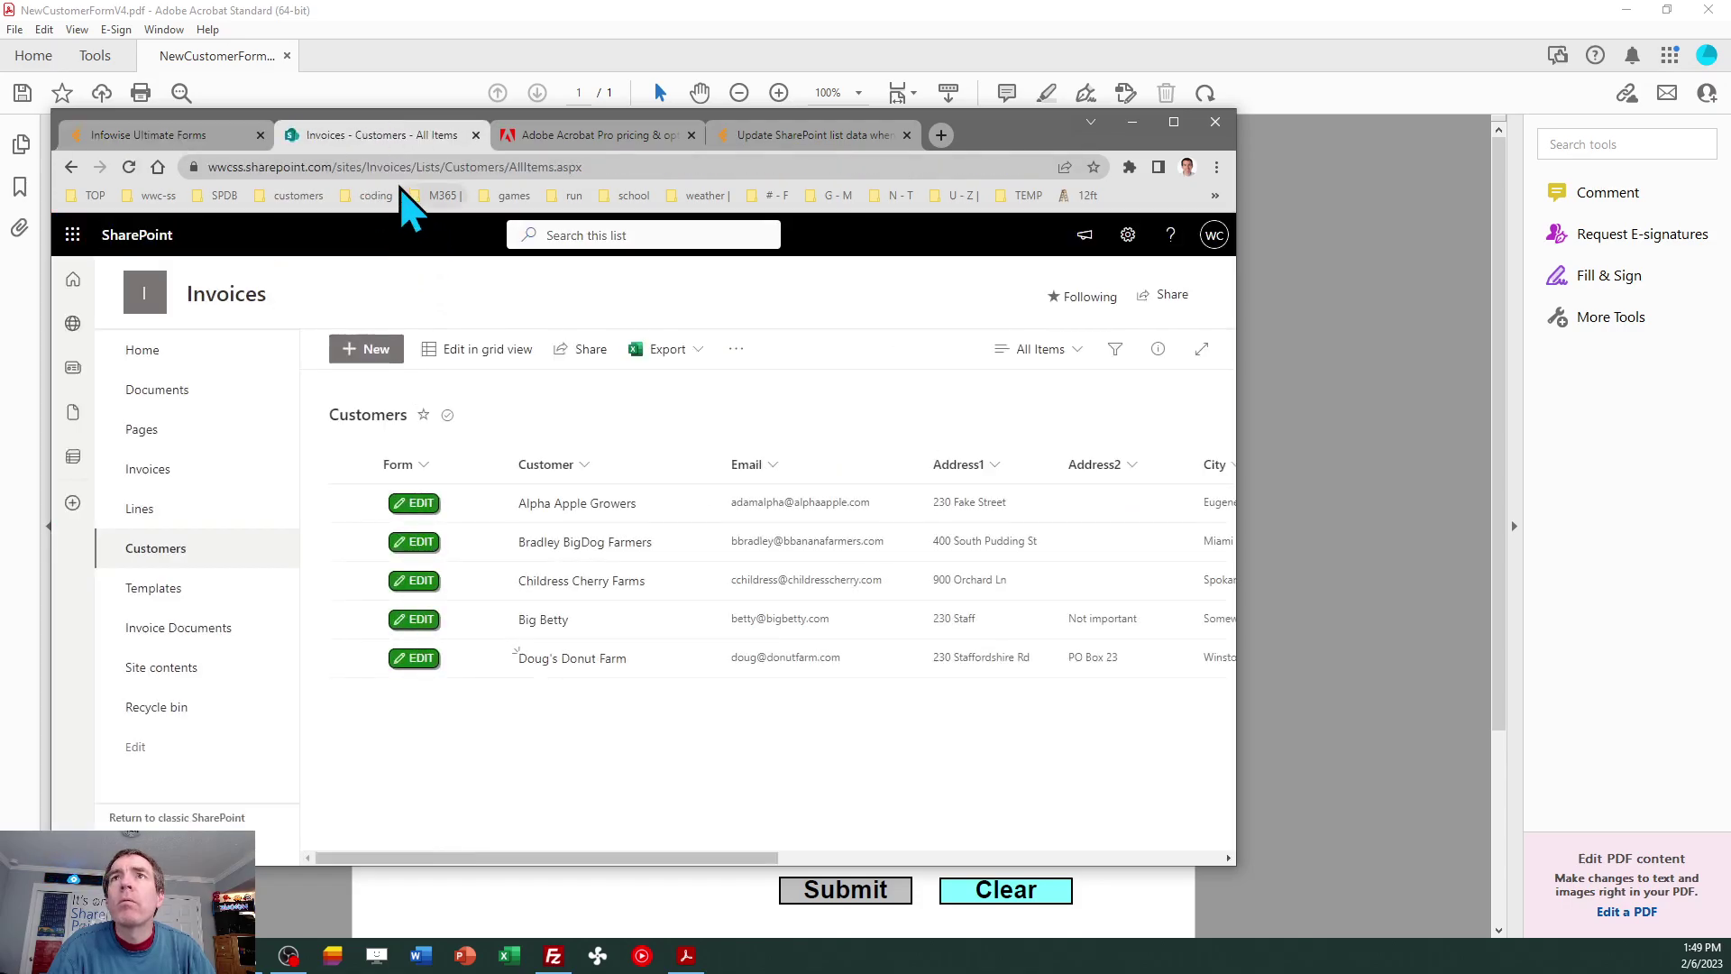
pyautogui.moveTo(384, 129); pyautogui.dragTo(186, 147)
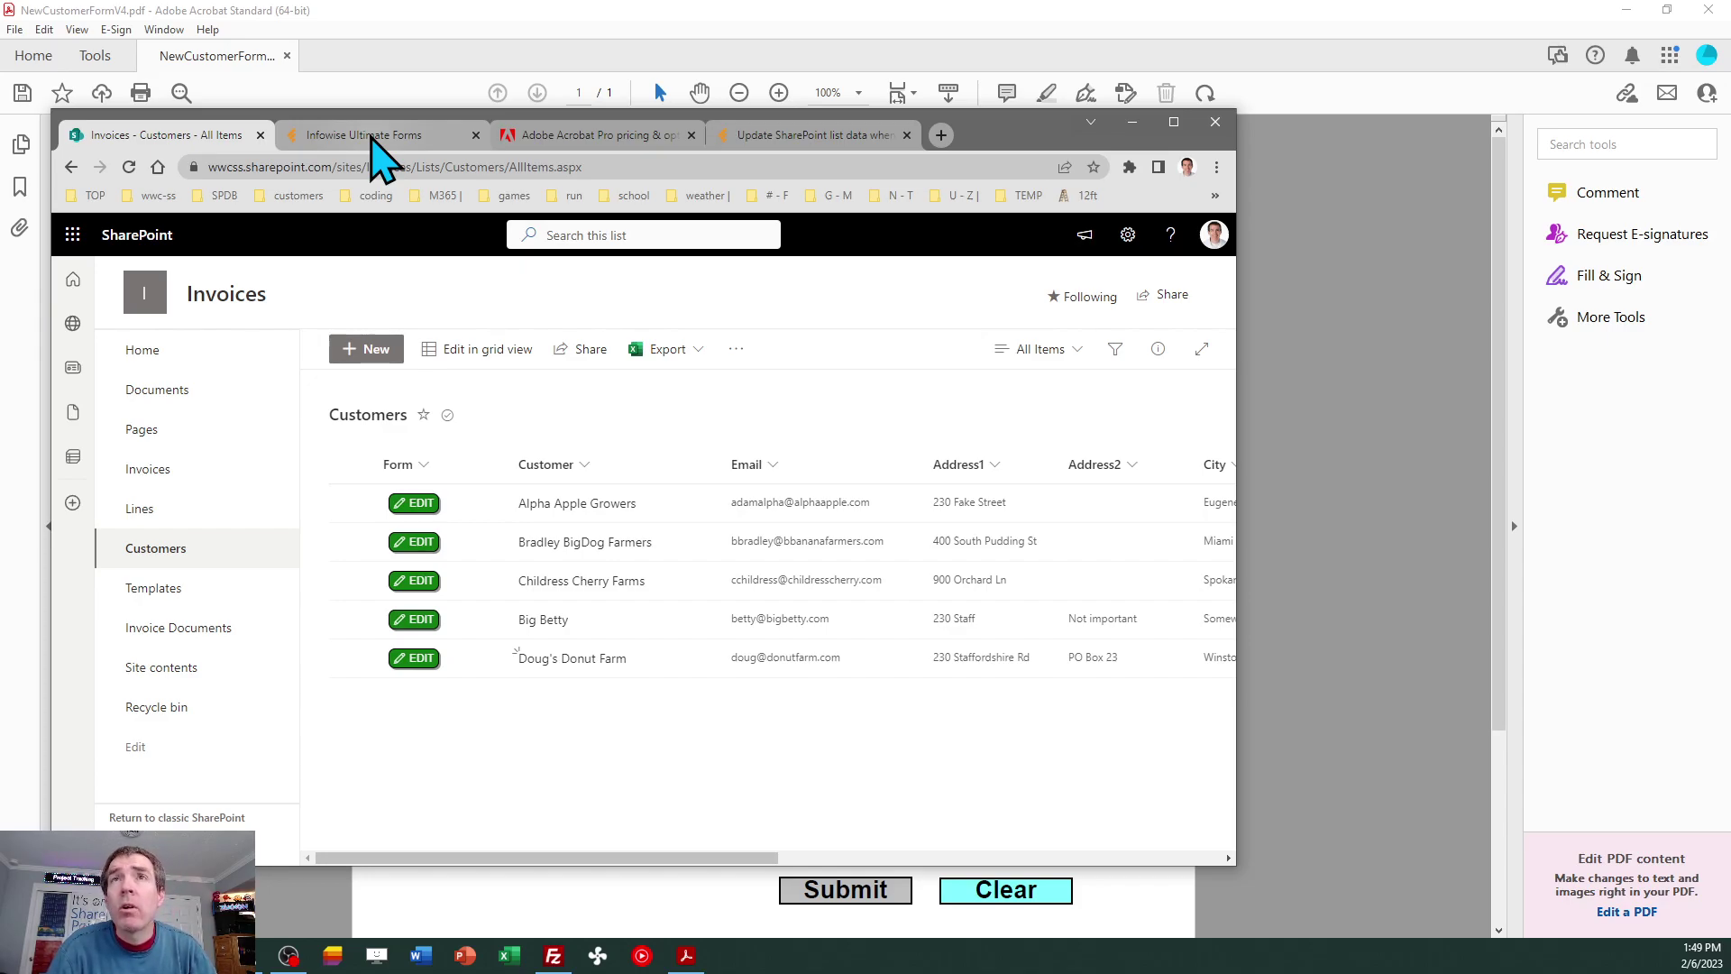
# Reload the Infowise Ultimate Forms page, confirming resubmission, and maximize Chrome.
pyautogui.click(373, 139)
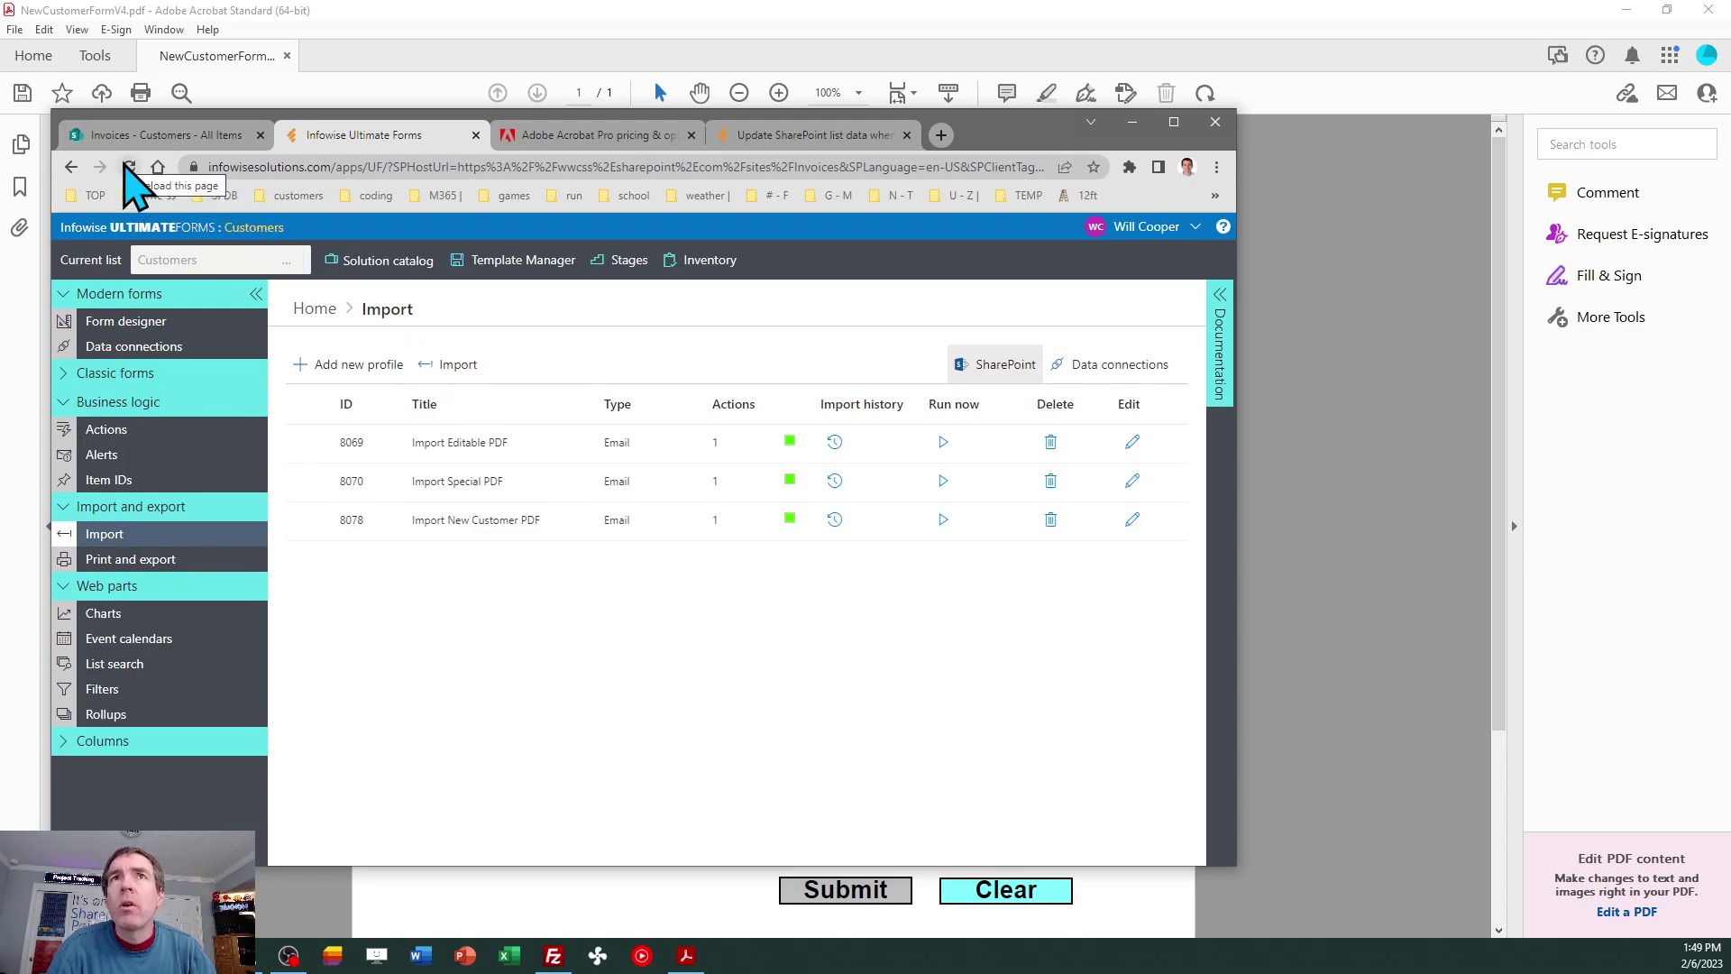
pyautogui.click(129, 167)
pyautogui.click(715, 302)
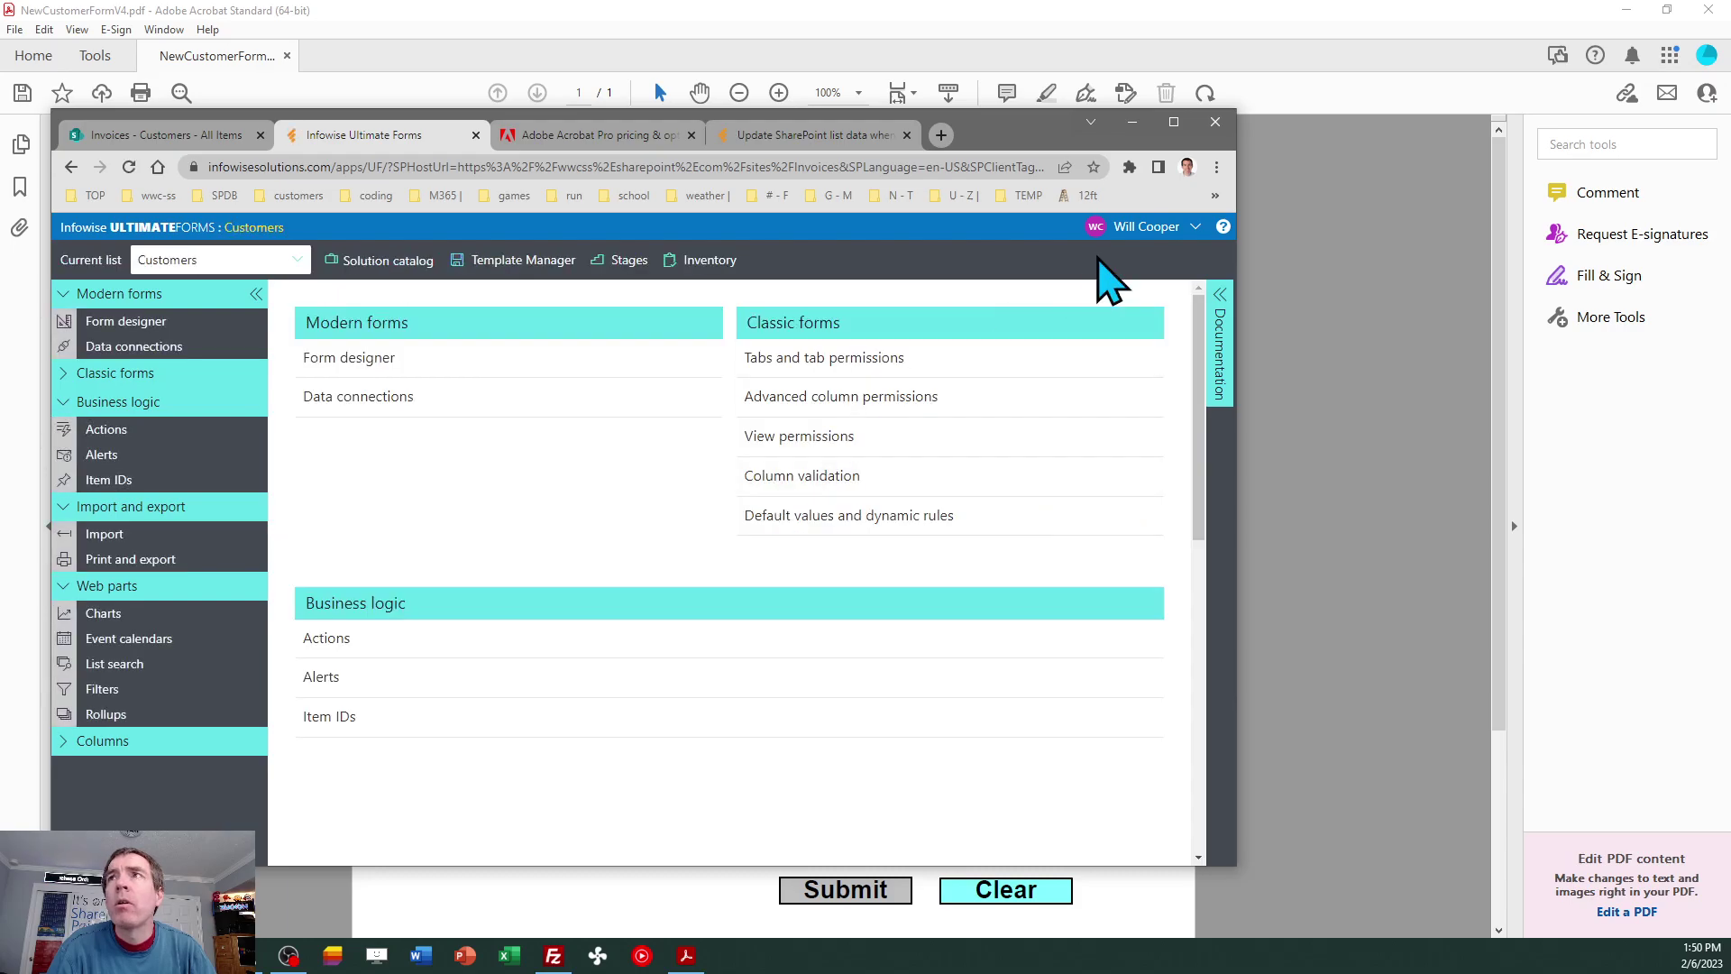
pyautogui.click(1174, 122)
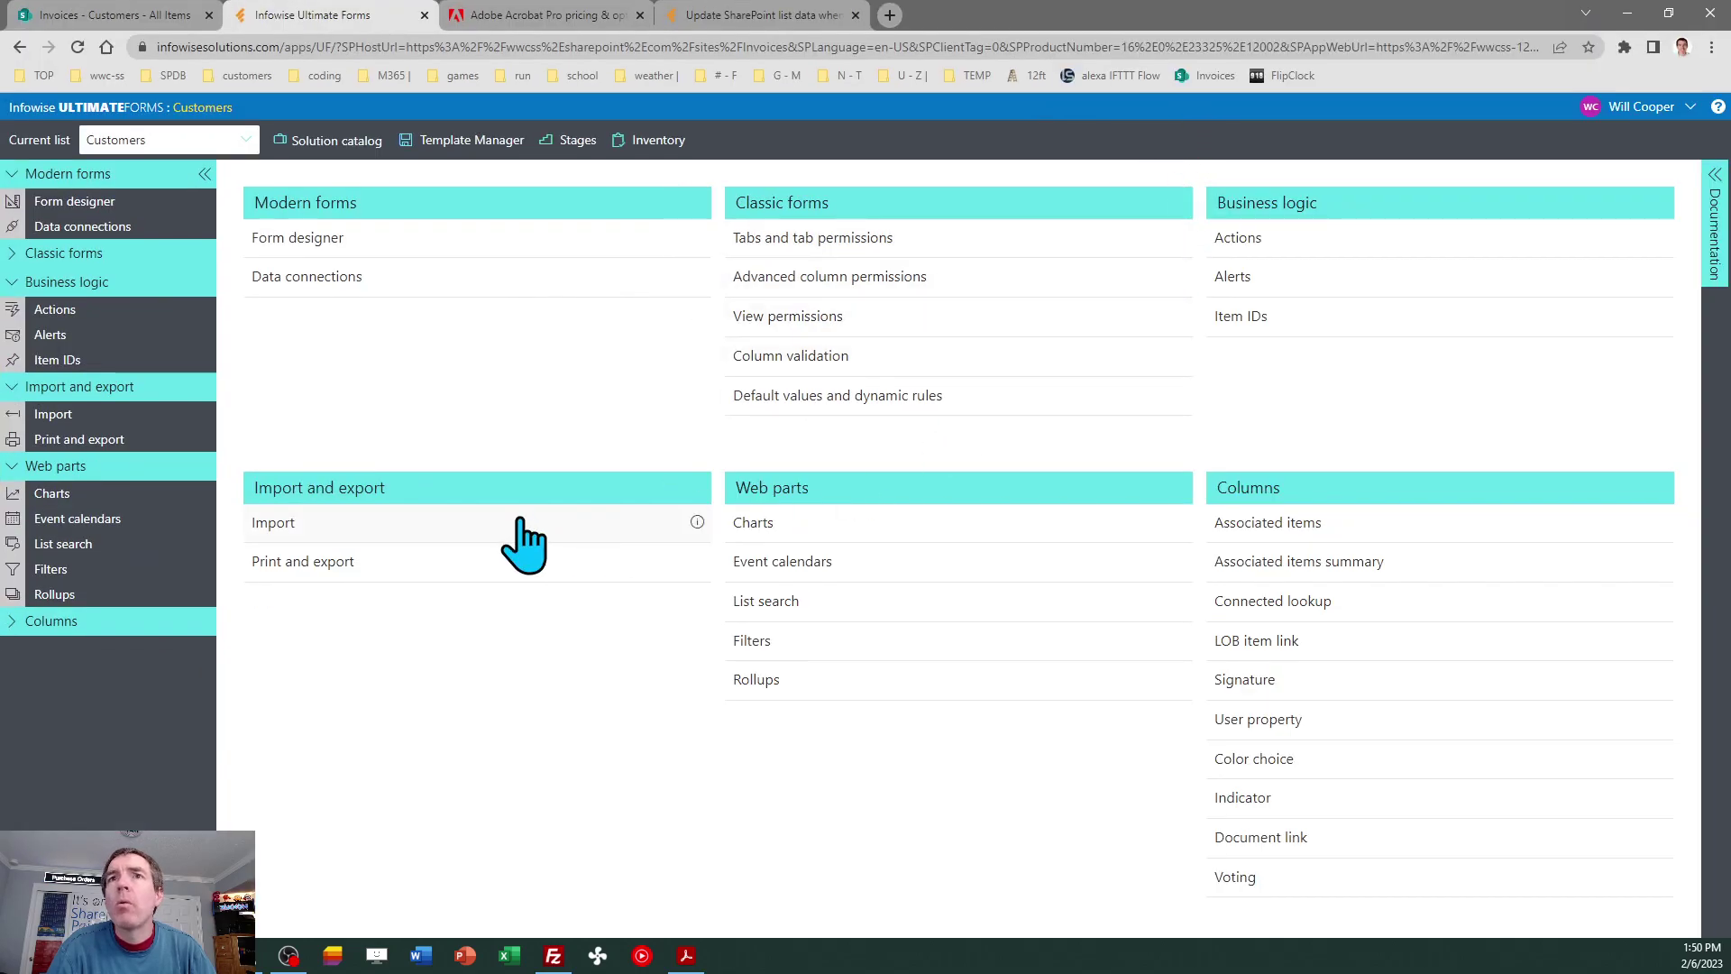
# Run the Import New Customer PDF profile and confirm its history logs one item created successfully.
pyautogui.click(279, 538)
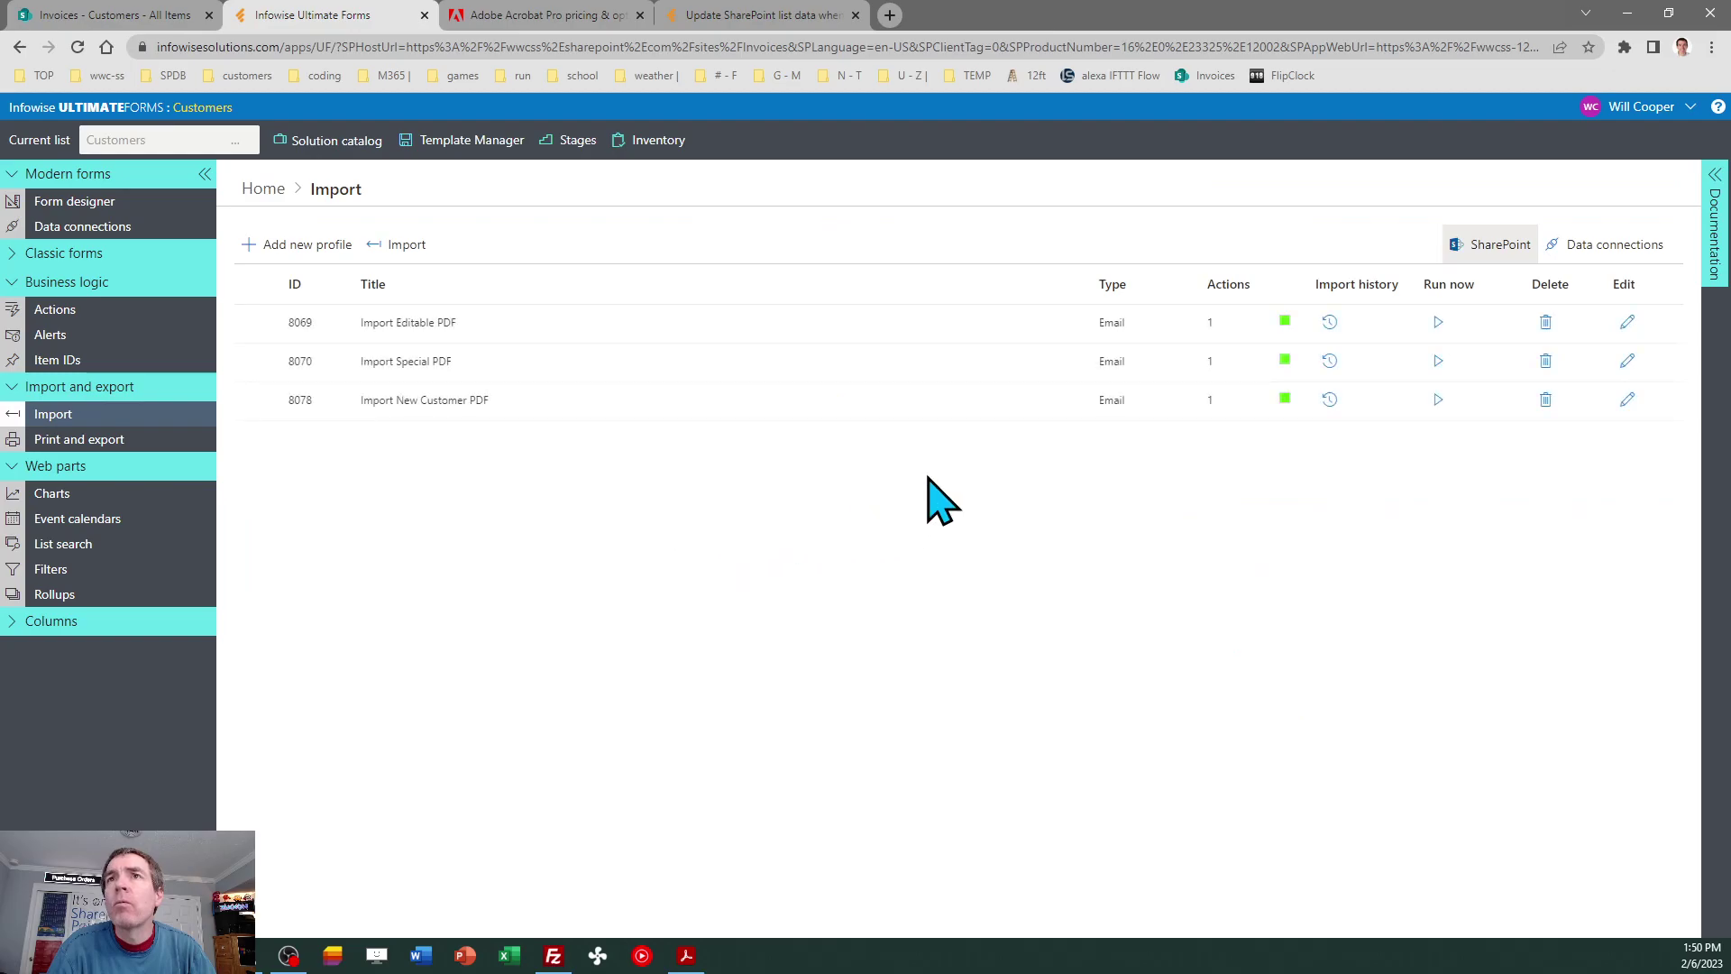
pyautogui.click(1440, 399)
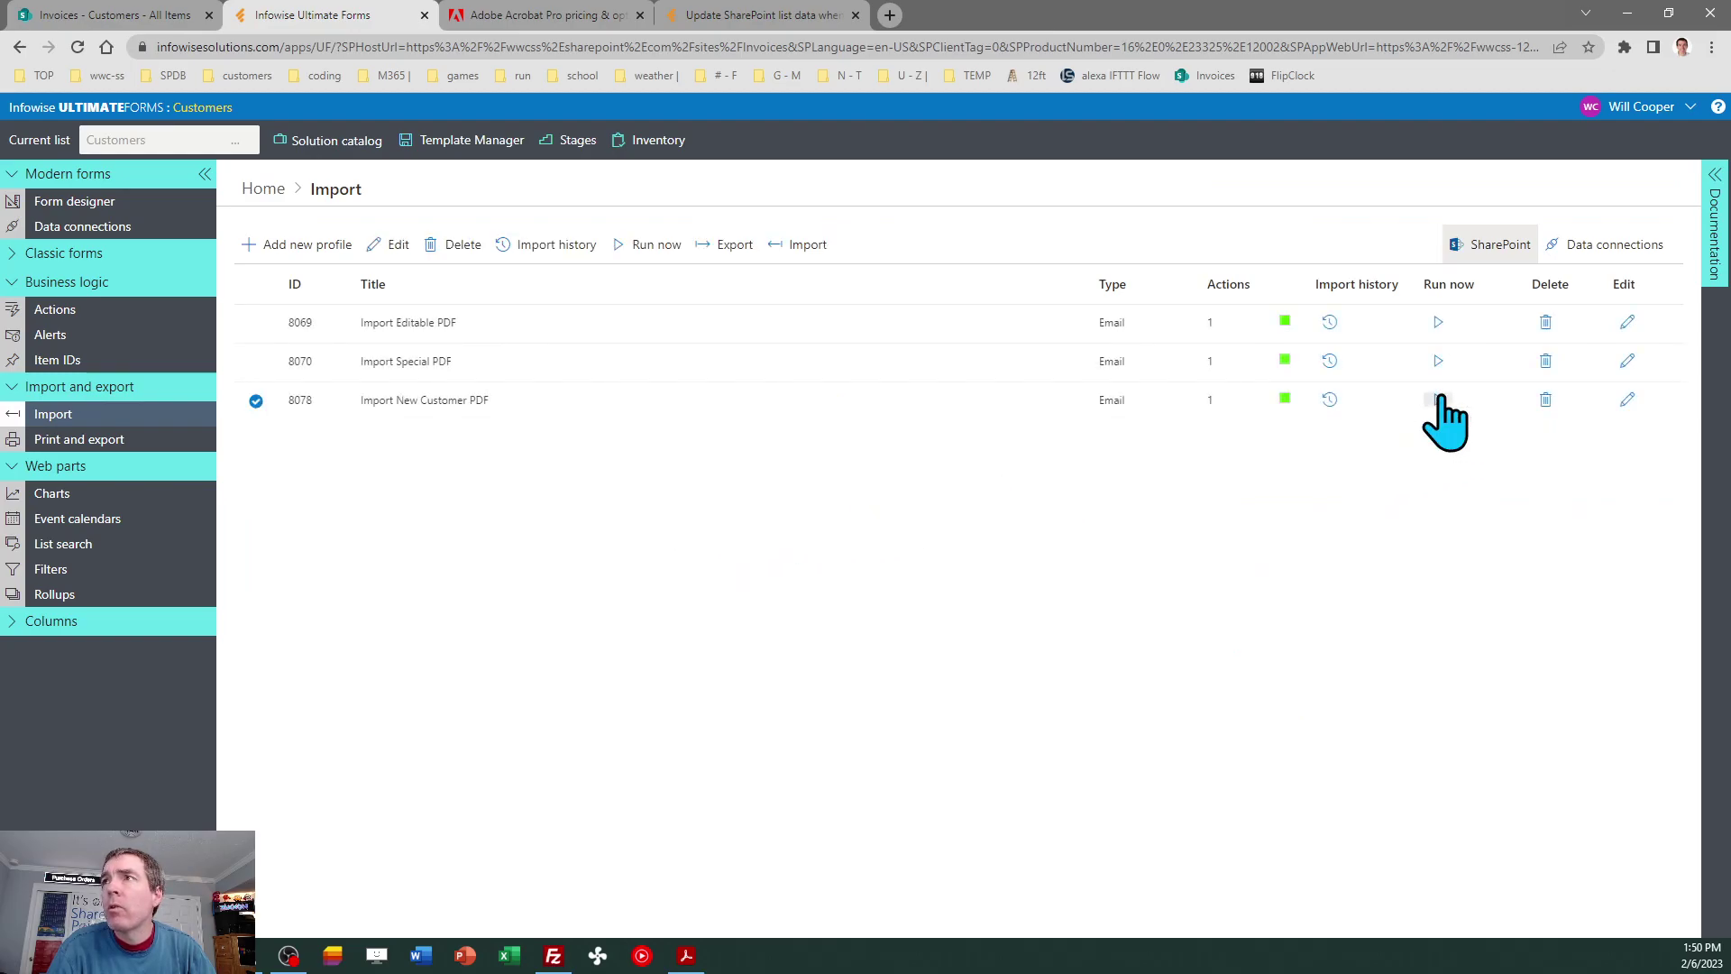
pyautogui.click(1330, 400)
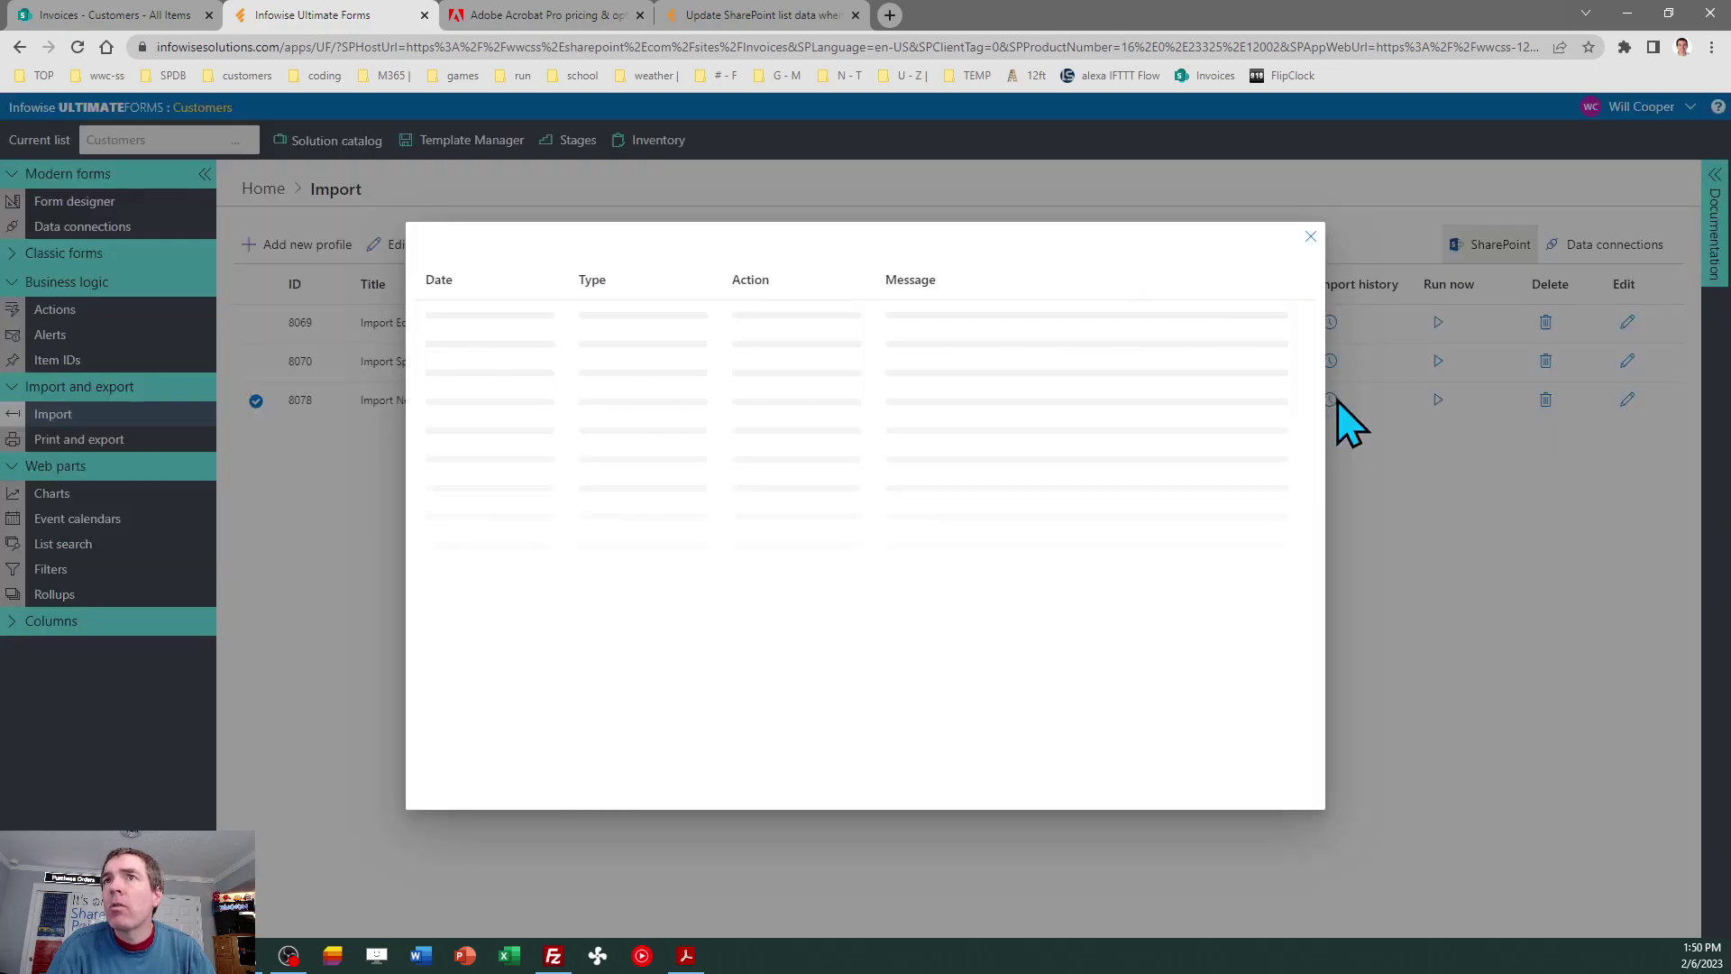
pyautogui.click(1308, 238)
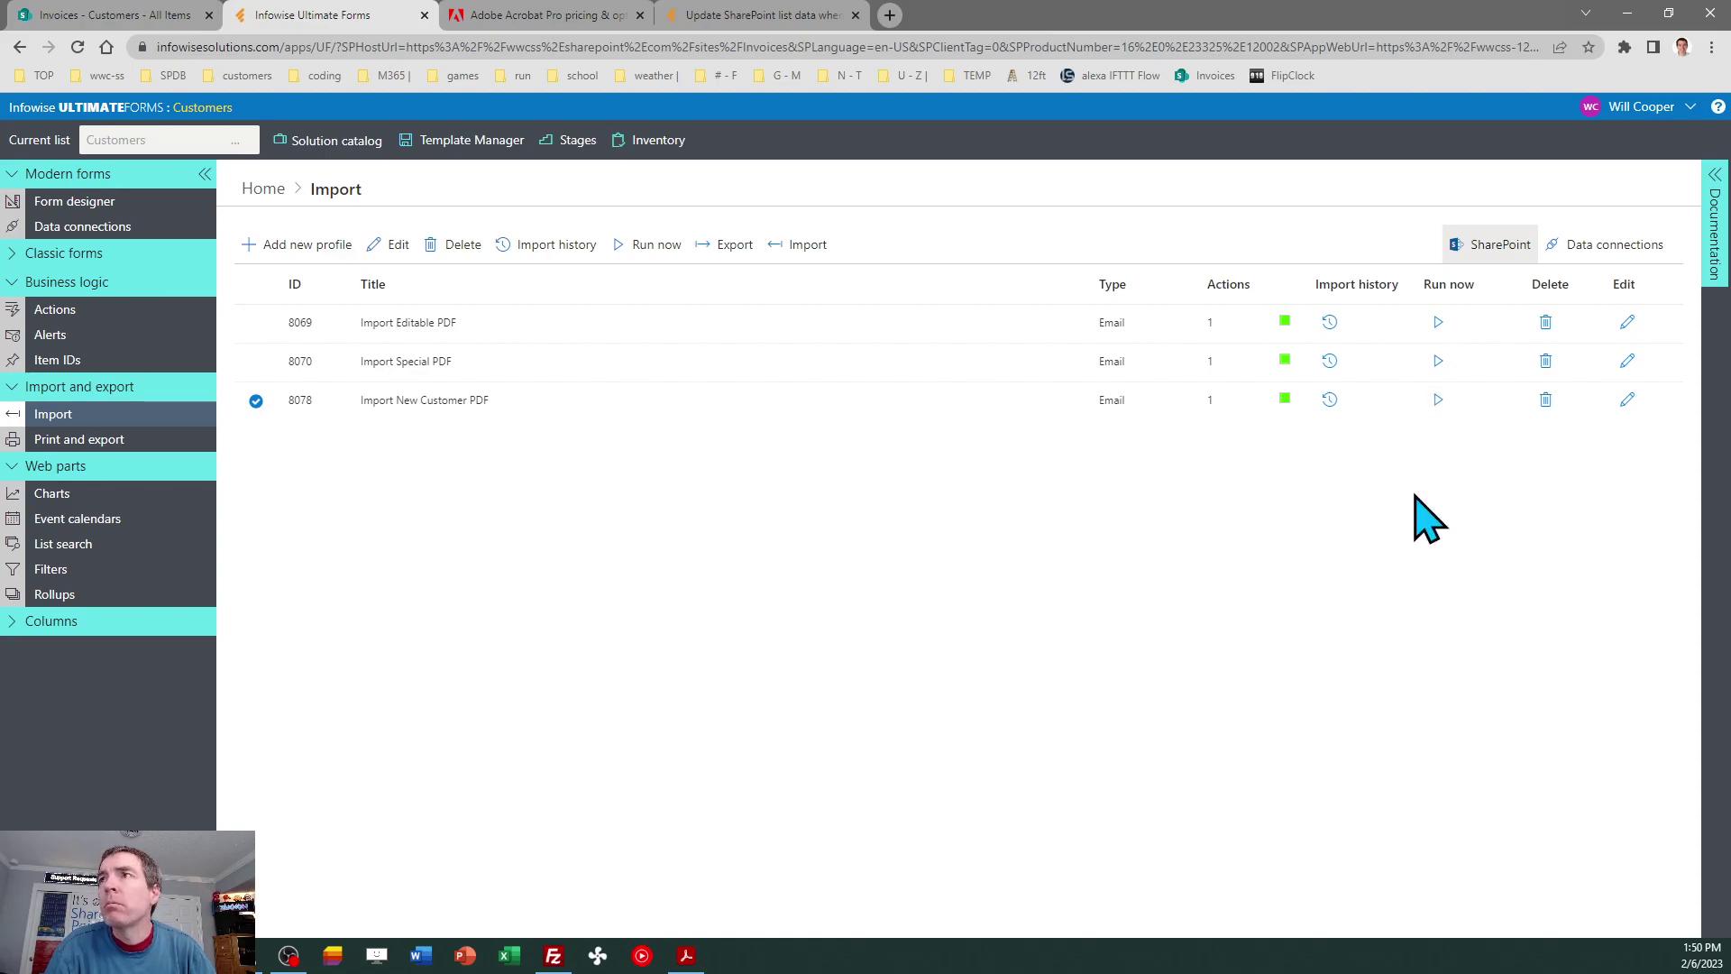
pyautogui.click(1330, 400)
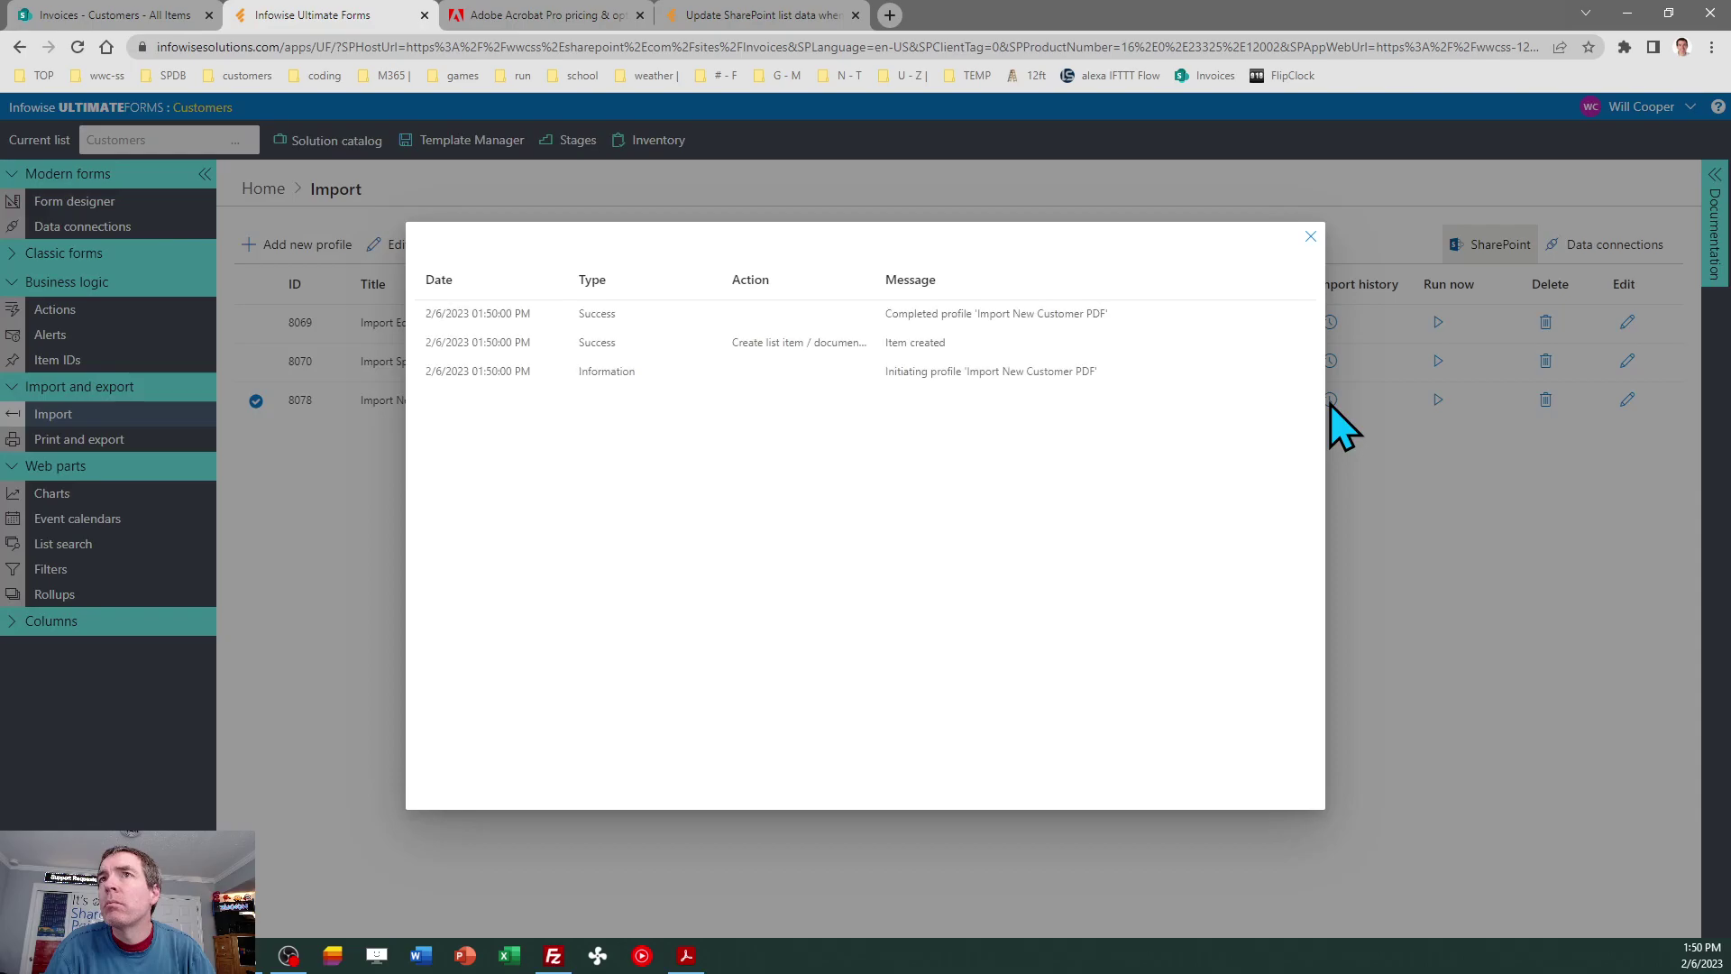
pyautogui.click(1310, 237)
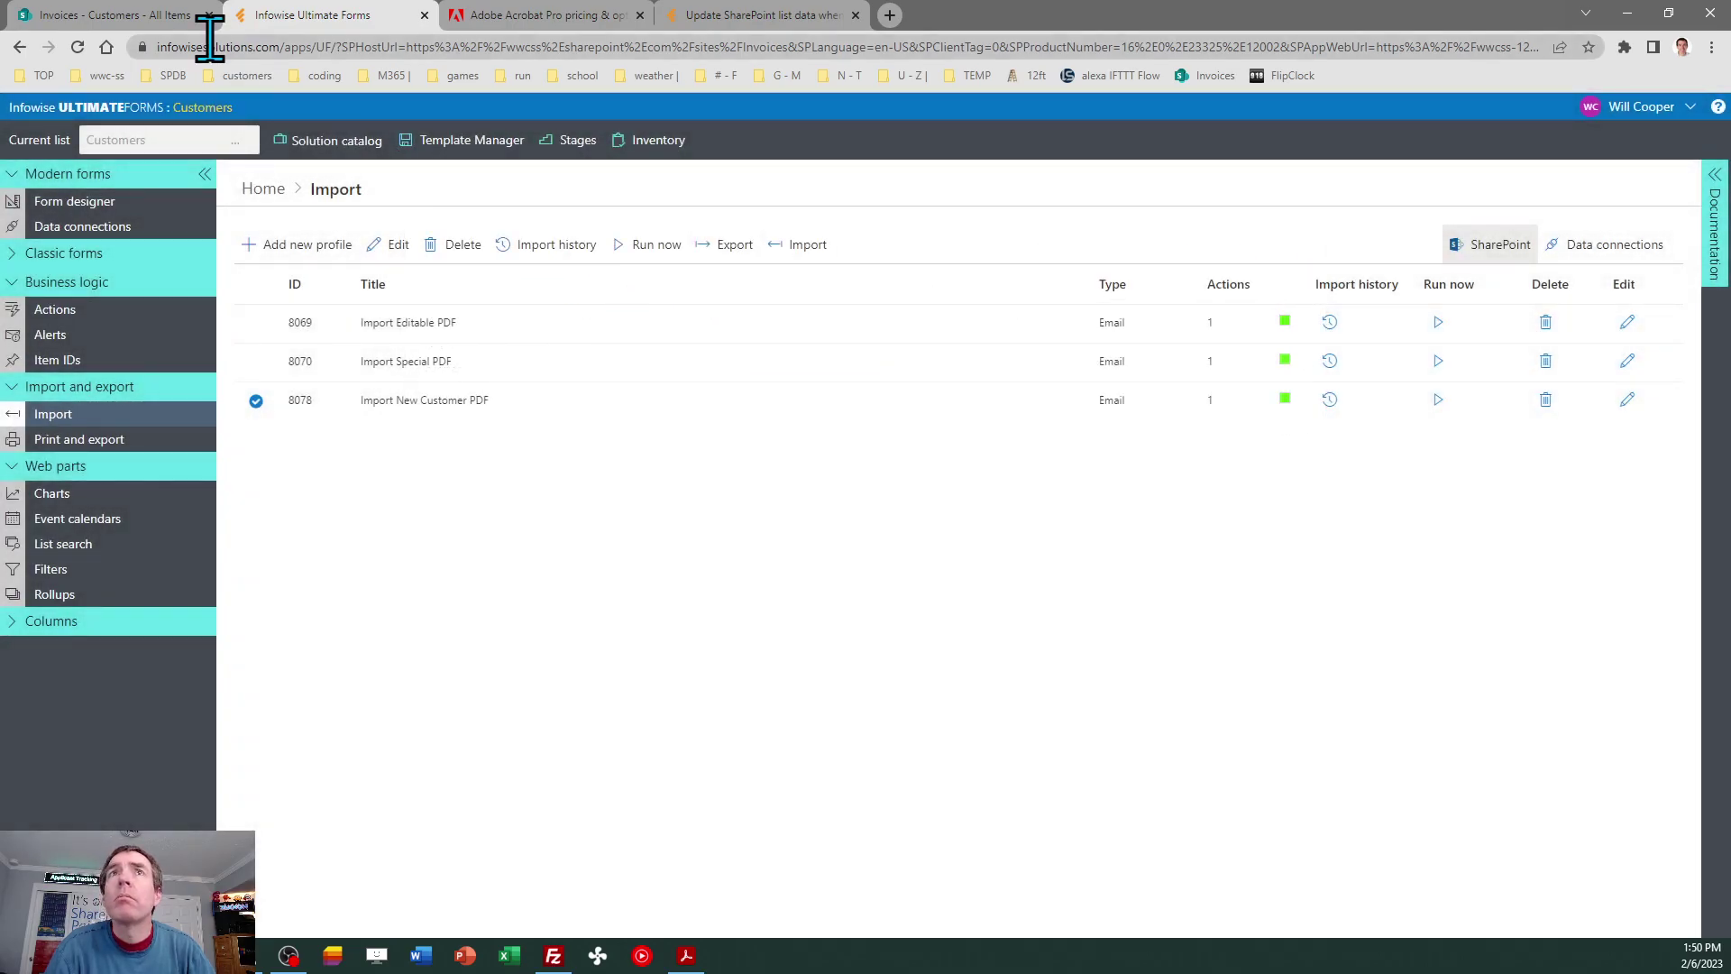
# Reload the Invoices site's Customers list in SharePoint to look for the newly imported customer.
pyautogui.click(126, 15)
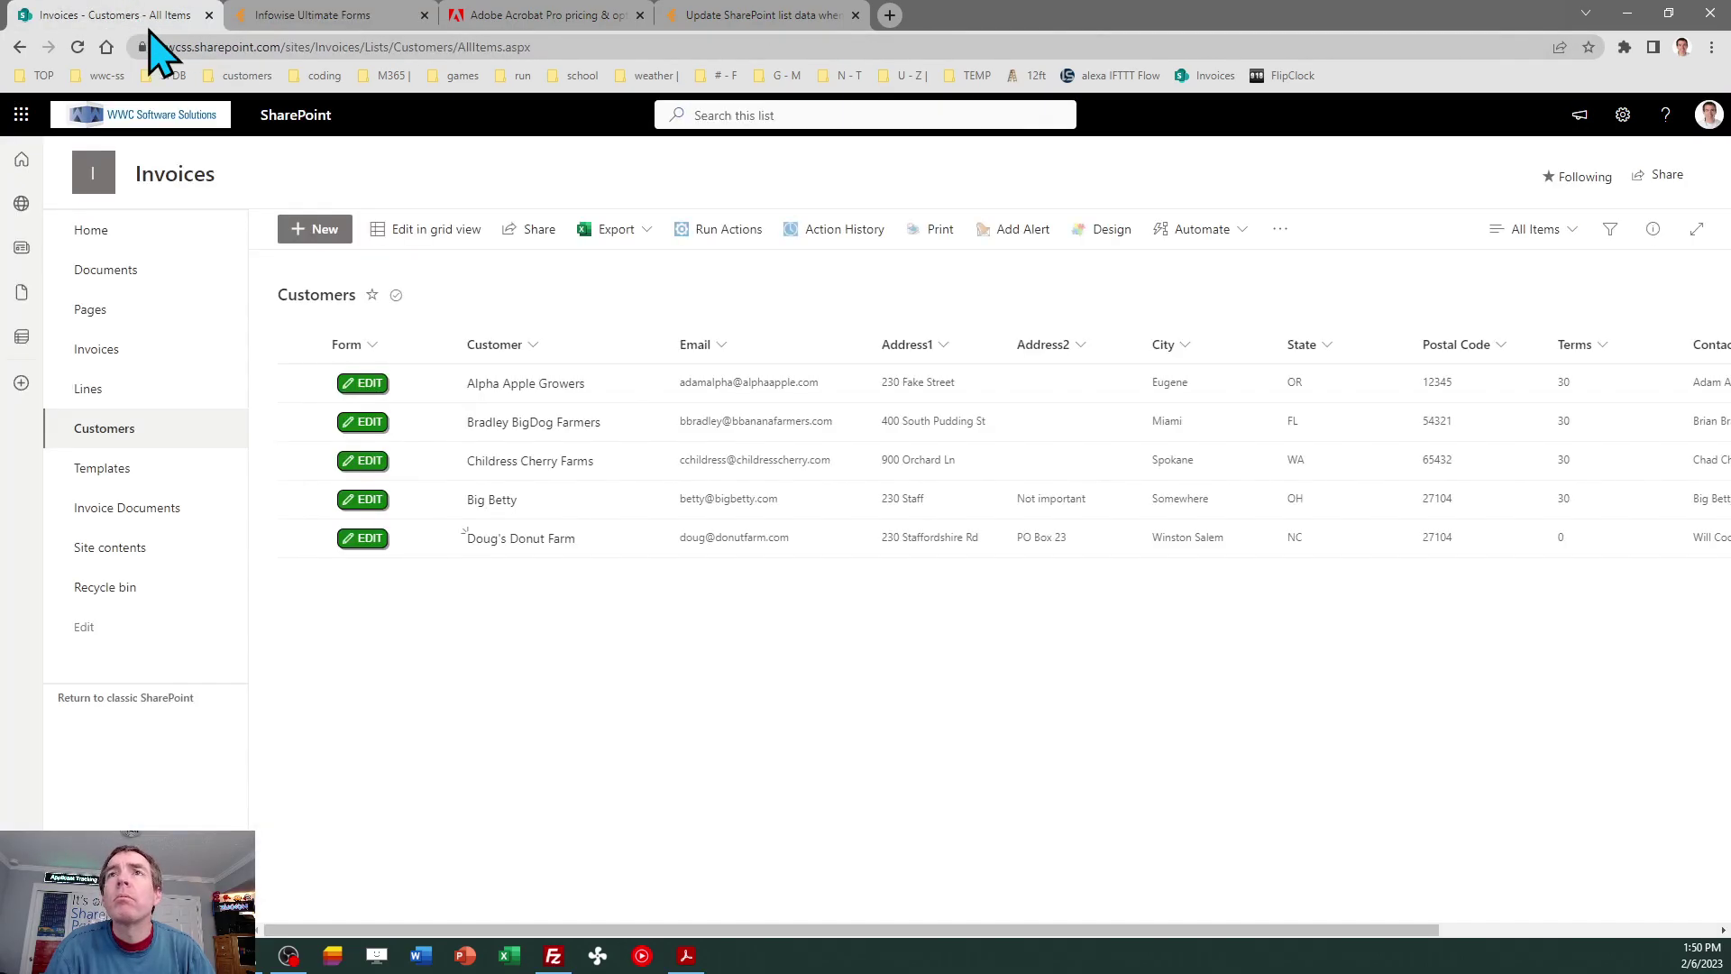
pyautogui.click(78, 47)
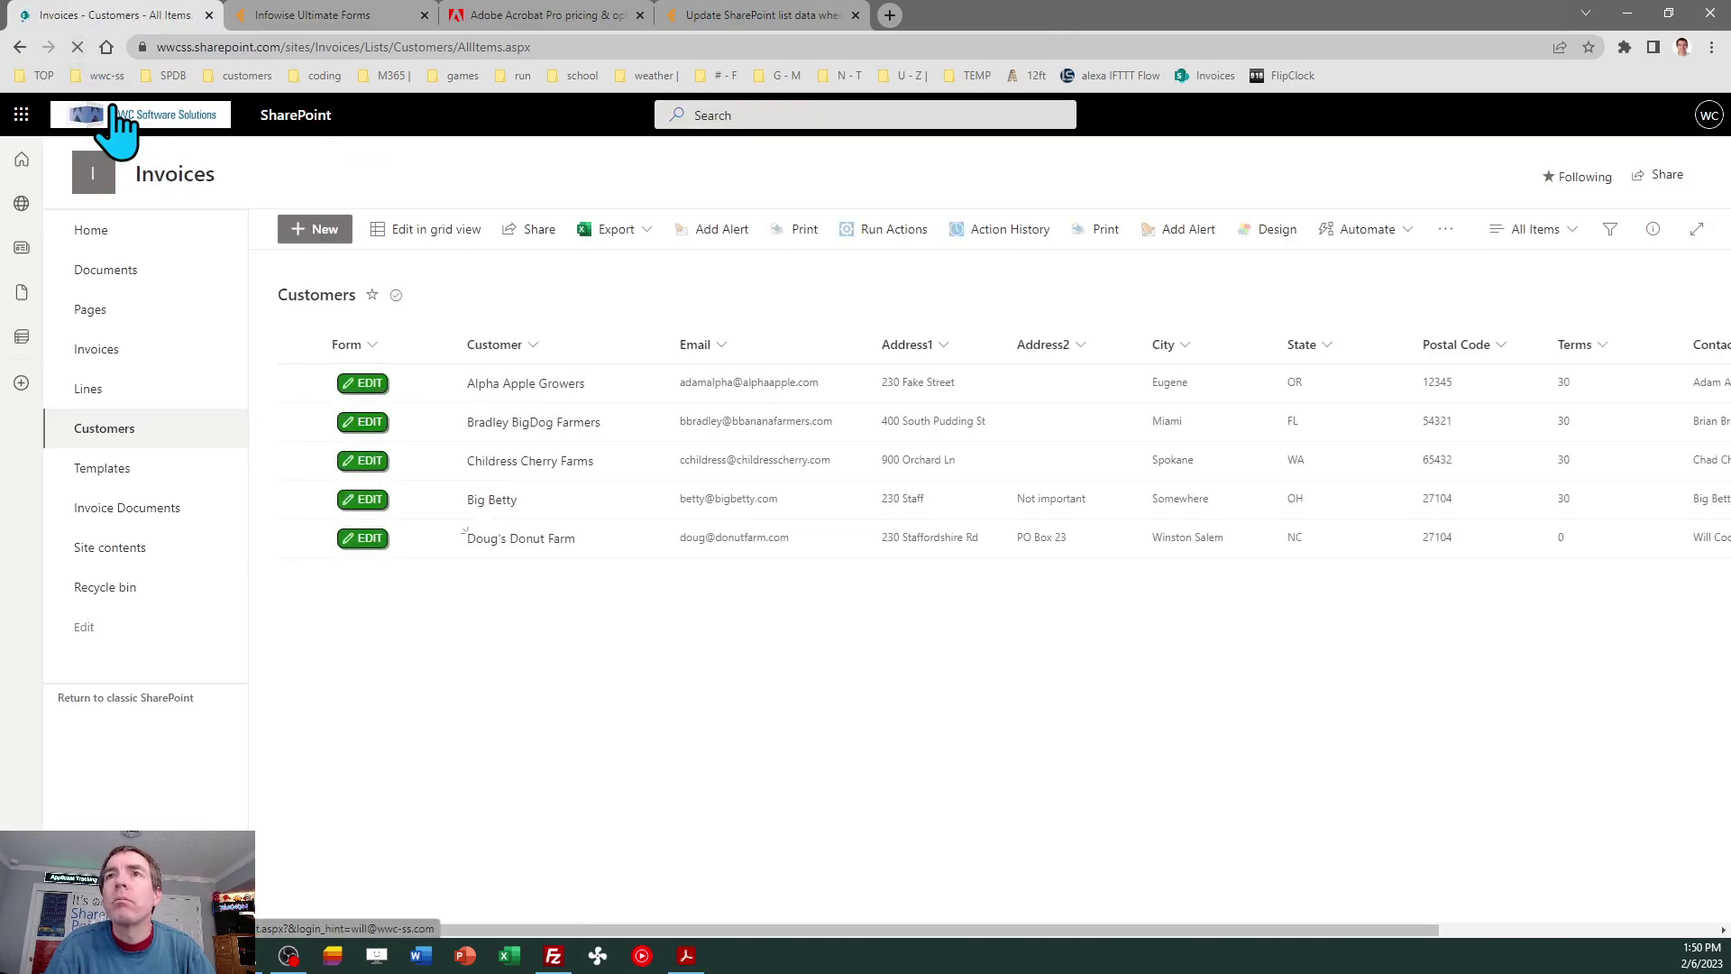